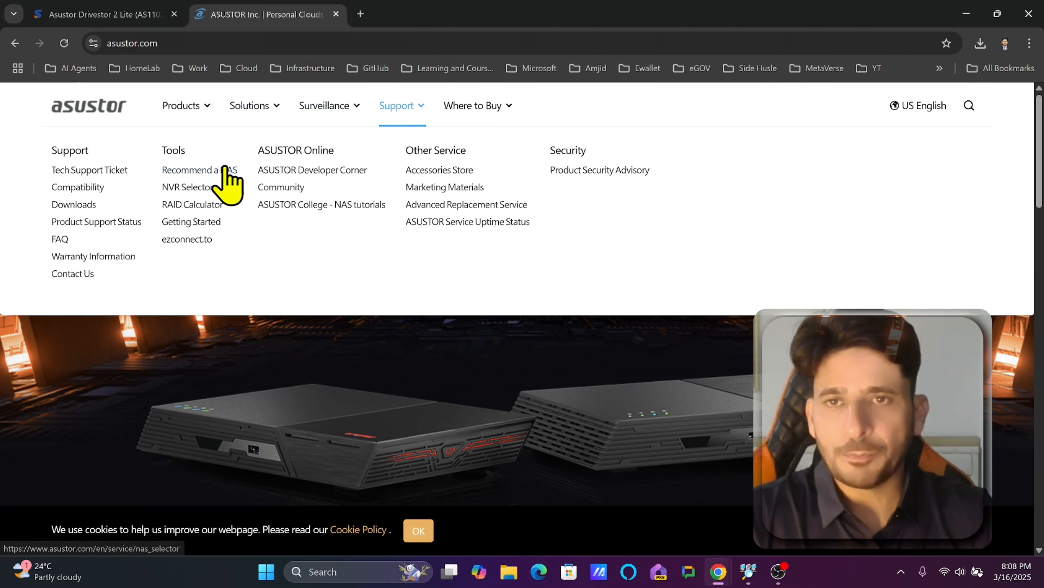
Open the ASUSTOR Getting Started NAS setup guide in Global English.
left_click(197, 223)
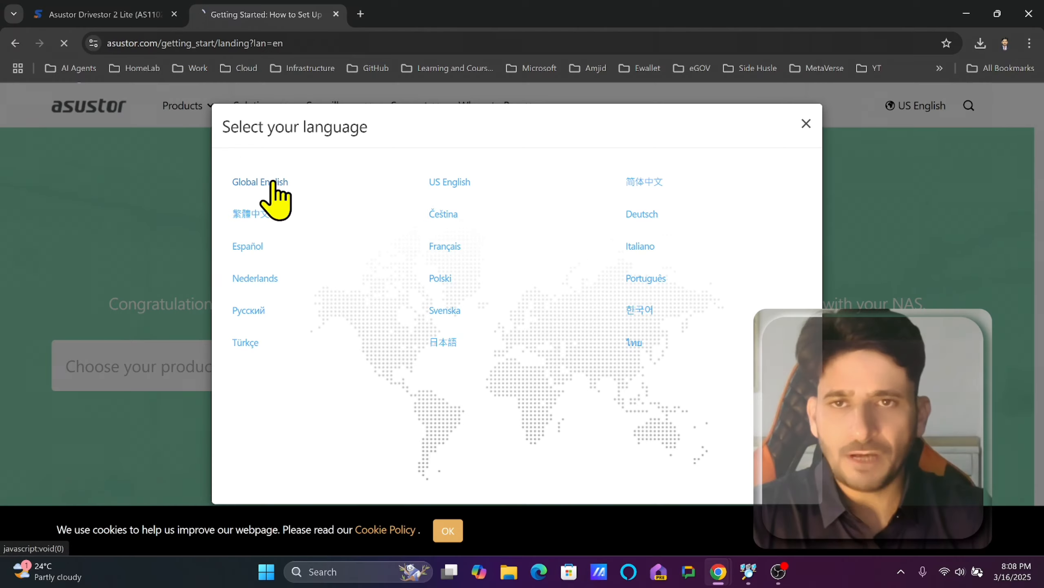
left_click(264, 191)
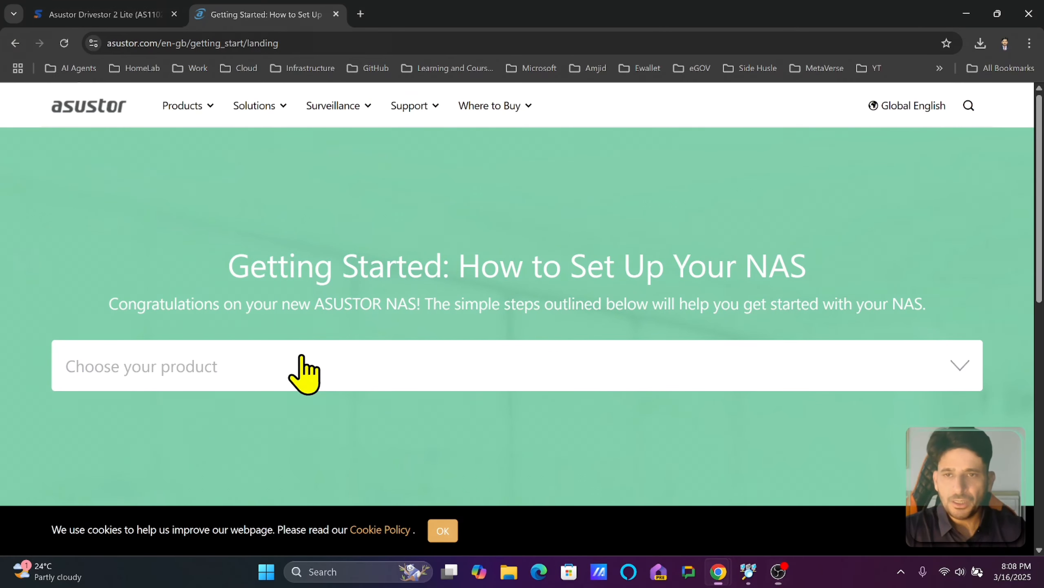
Check the model's review article, then choose AS 11TL Series in the product chooser.
left_click(303, 357)
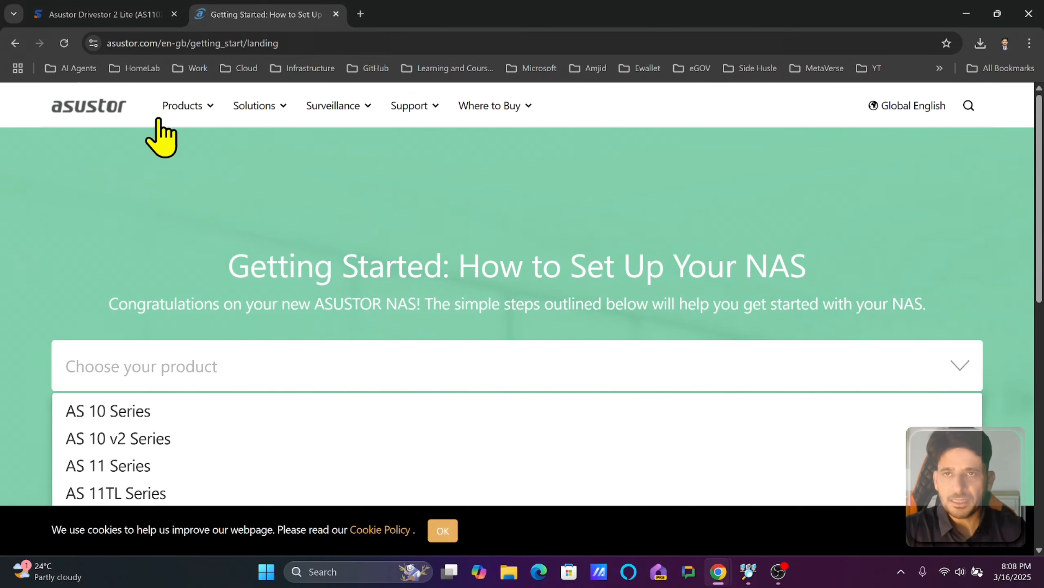
left_click(139, 16)
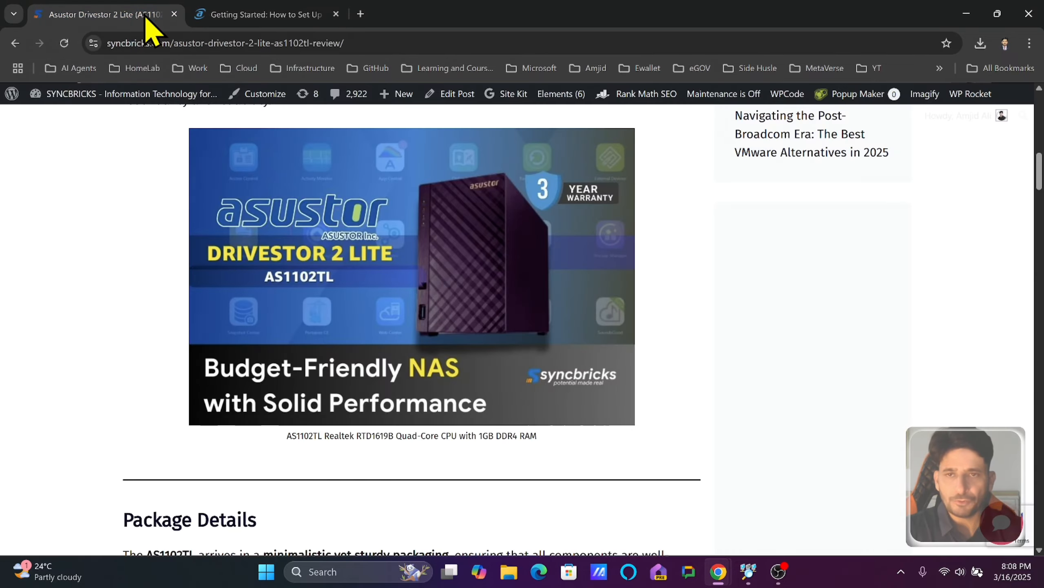
scroll(344, 270, "down", 10)
scroll(344, 267, "down", 20)
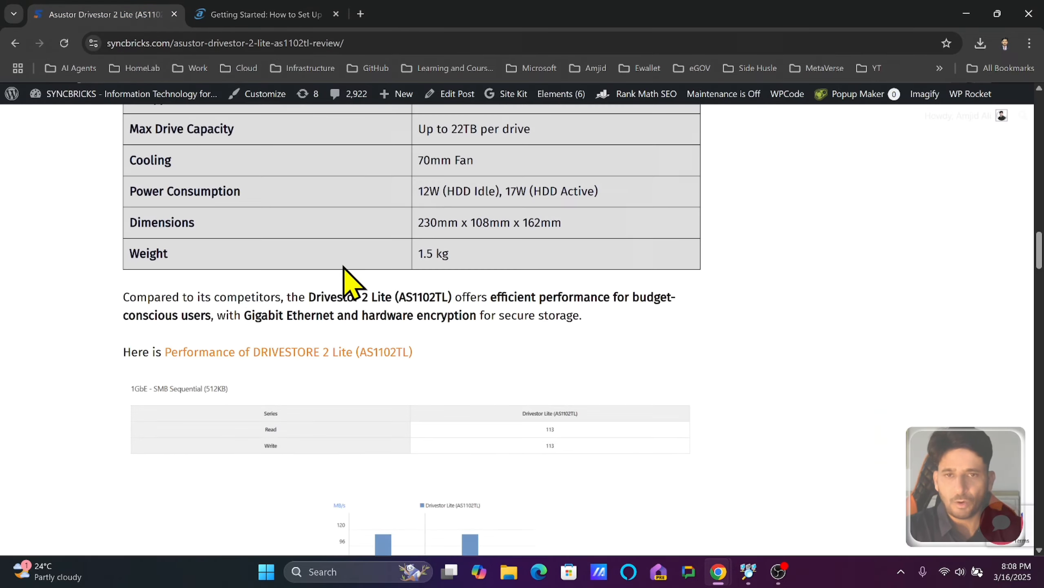
scroll(344, 270, "up", 20)
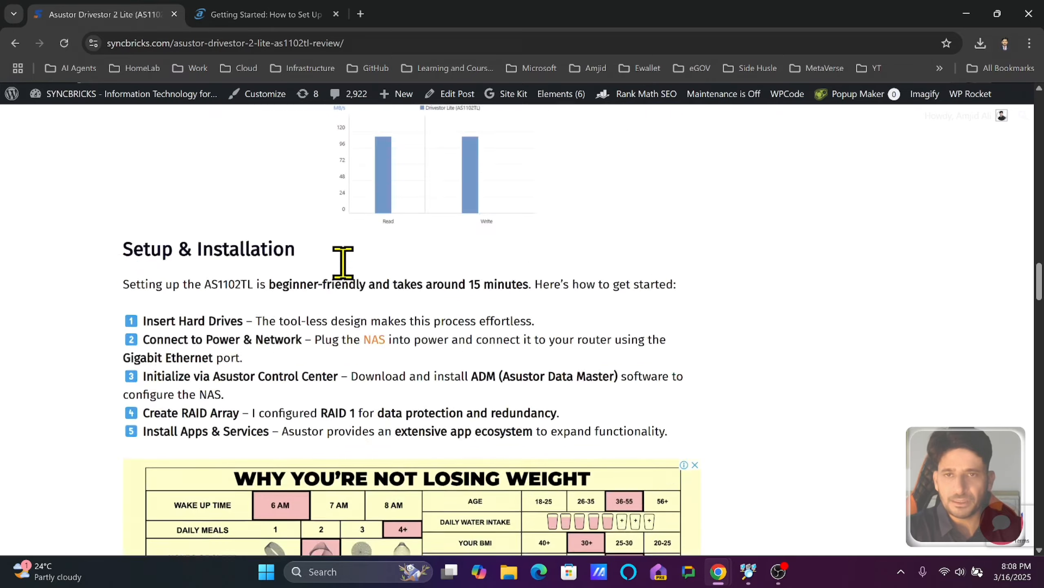
scroll(344, 272, "down", 5)
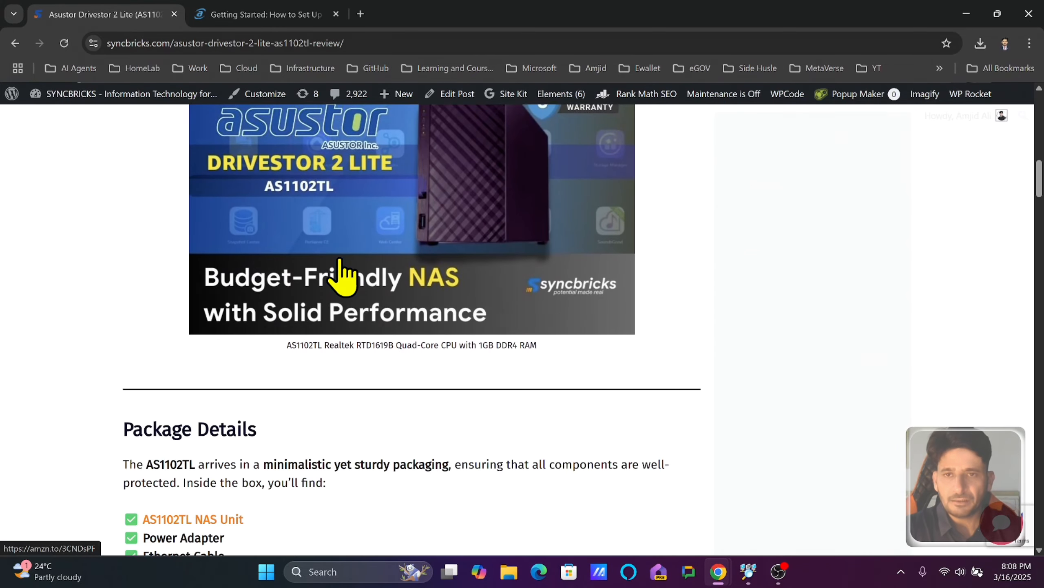
scroll(345, 275, "up", 5)
scroll(345, 371, "down", 5)
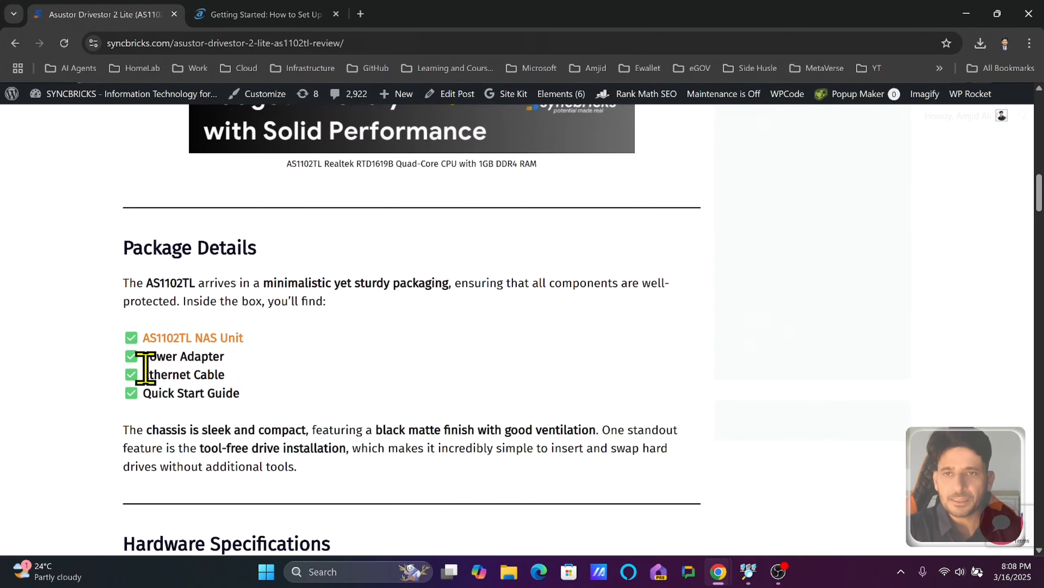
left_click(252, 17)
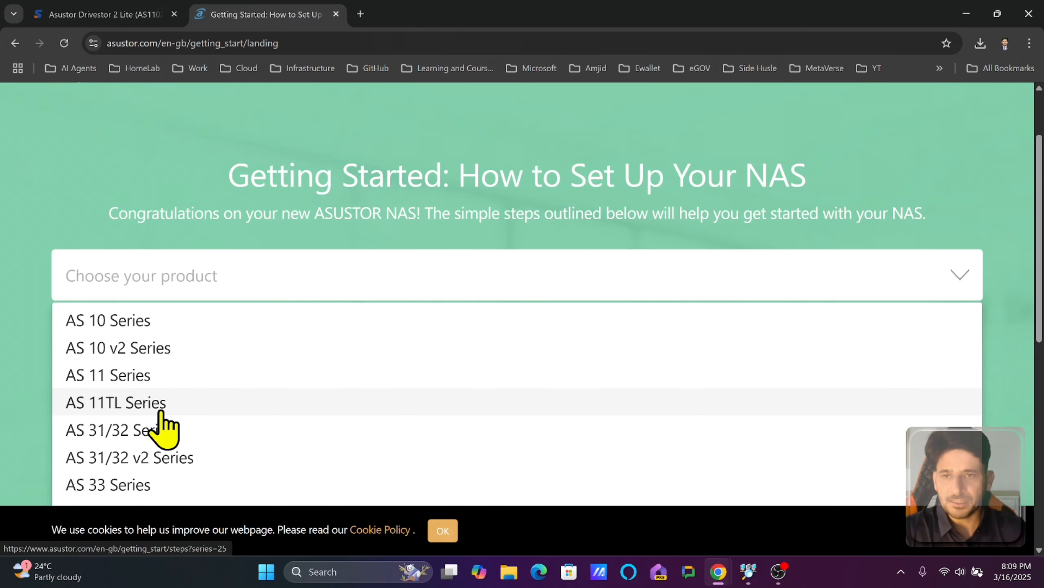
left_click(102, 405)
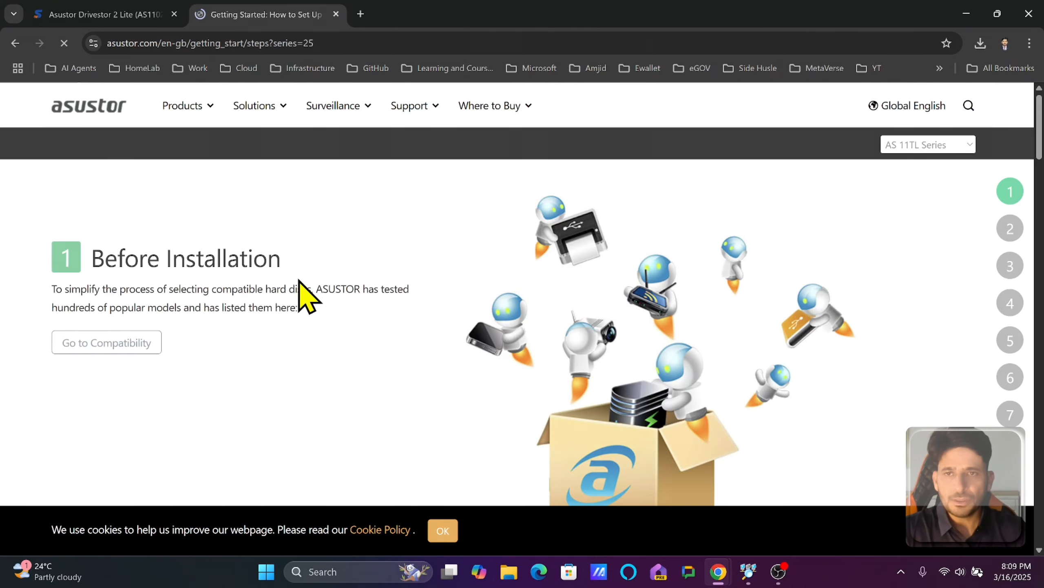
Read through the AS 11TL Series setup steps down to step 4, 'Let's get started'.
scroll(299, 282, "down", 10)
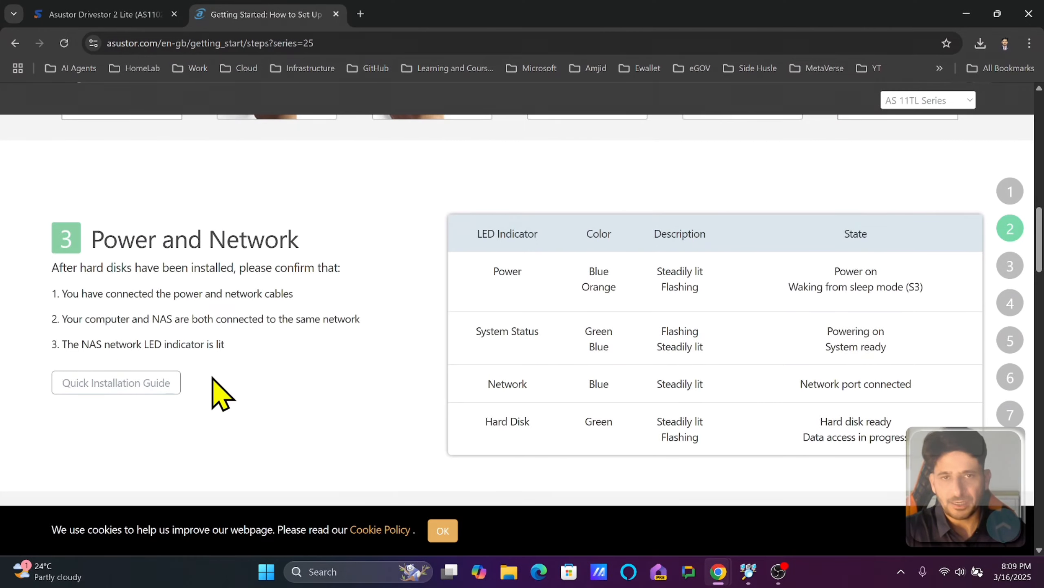
scroll(239, 370, "down", 5)
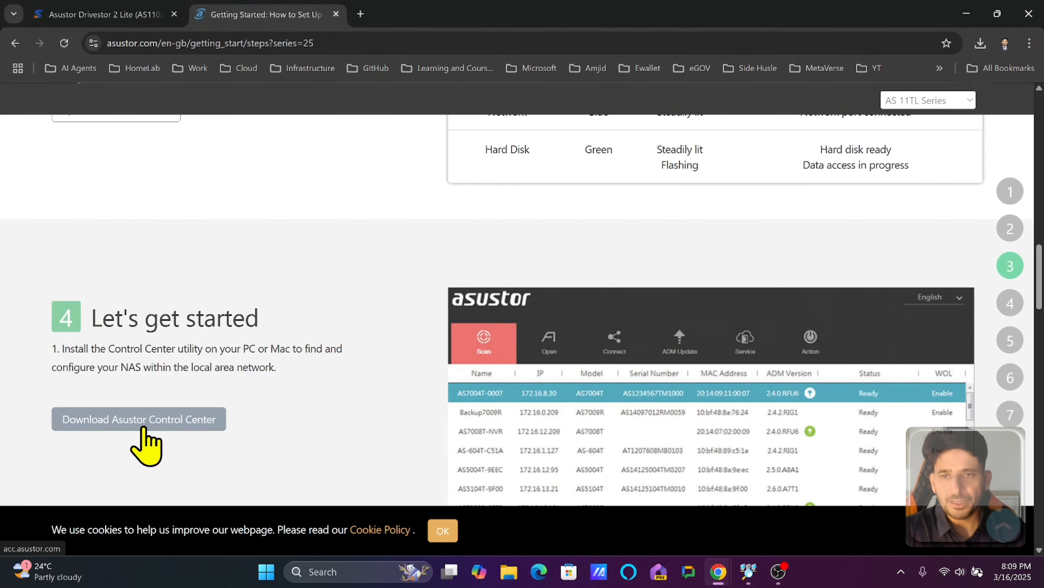
scroll(233, 329, "down", 8)
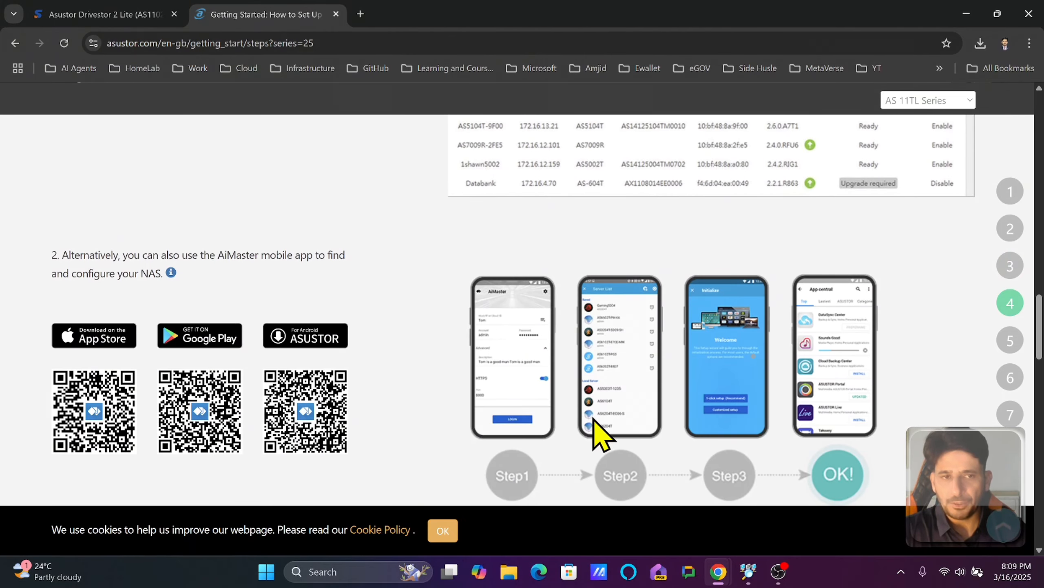
scroll(397, 346, "up", 5)
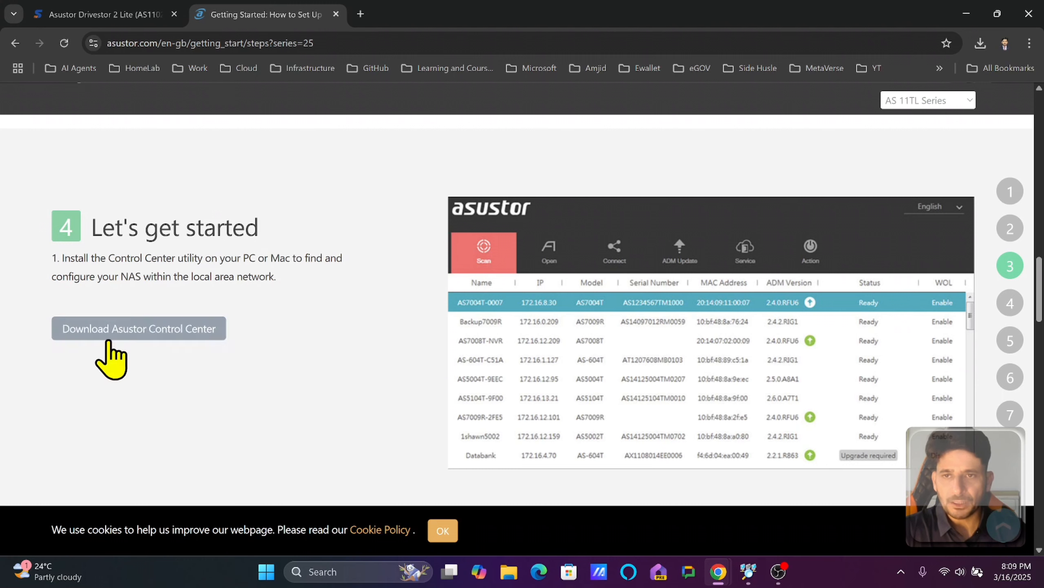
Download ACC_Win_2.1.6.12180.zip for Windows and start extracting it from its folder.
left_click(129, 341)
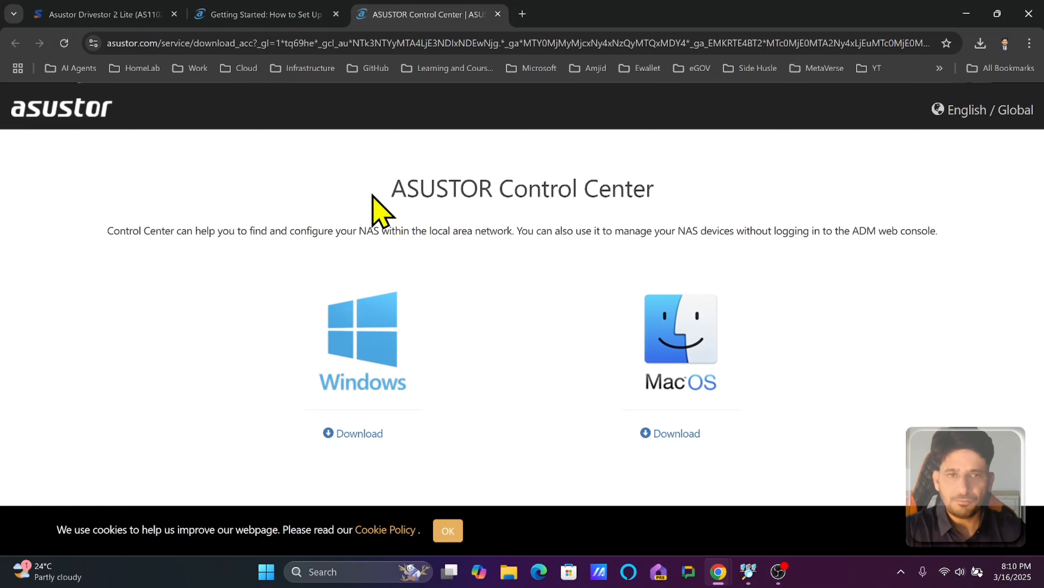
left_click(363, 432)
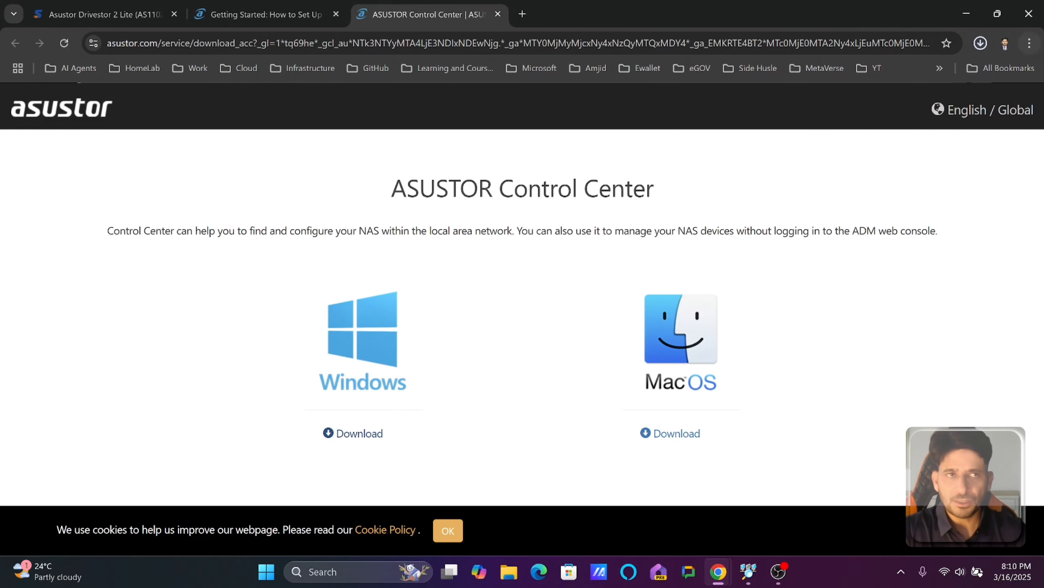
left_click(981, 43)
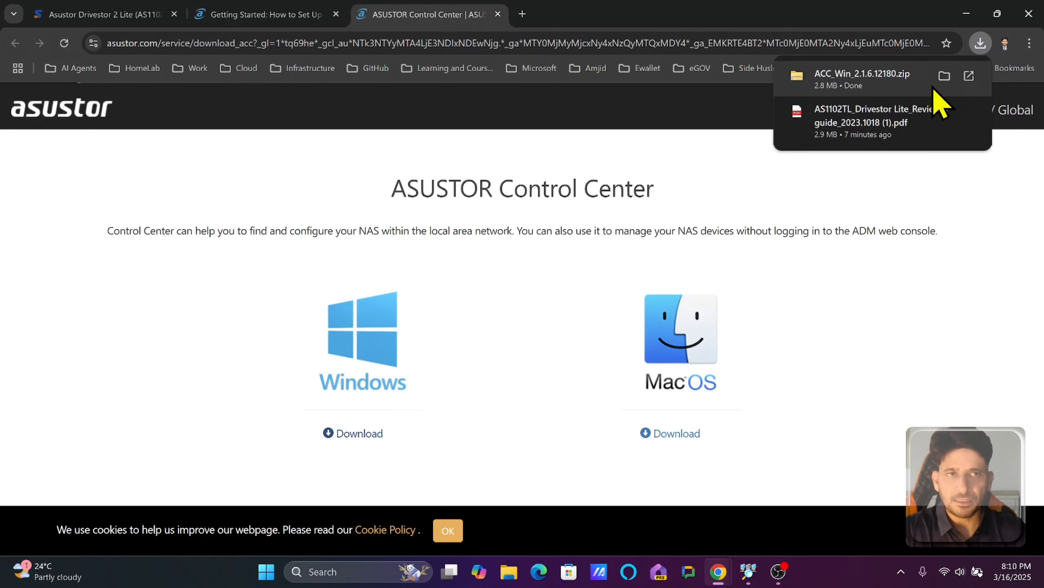
left_click(945, 76)
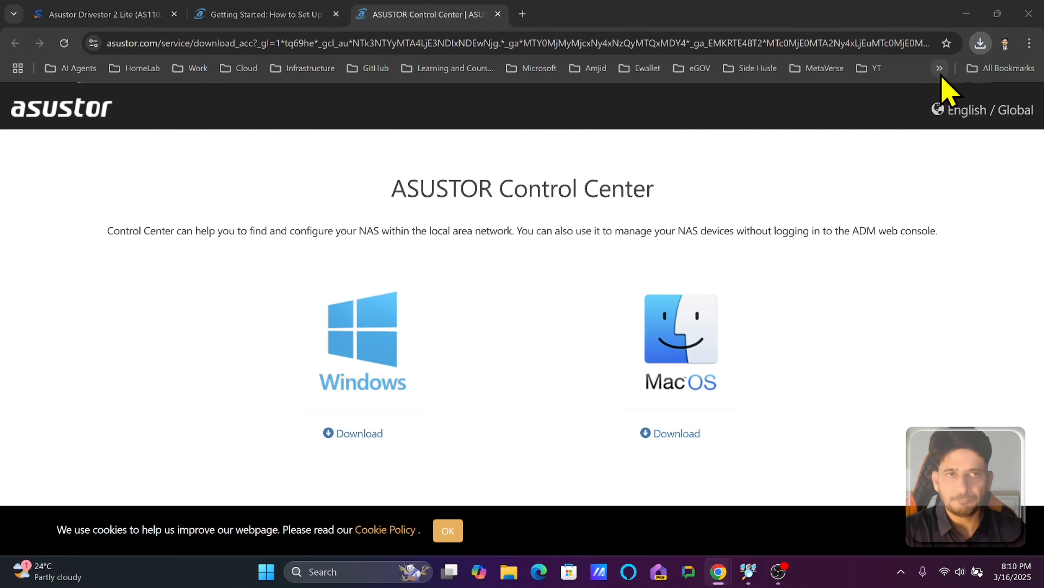
right_click(500, 191)
left_click(576, 288)
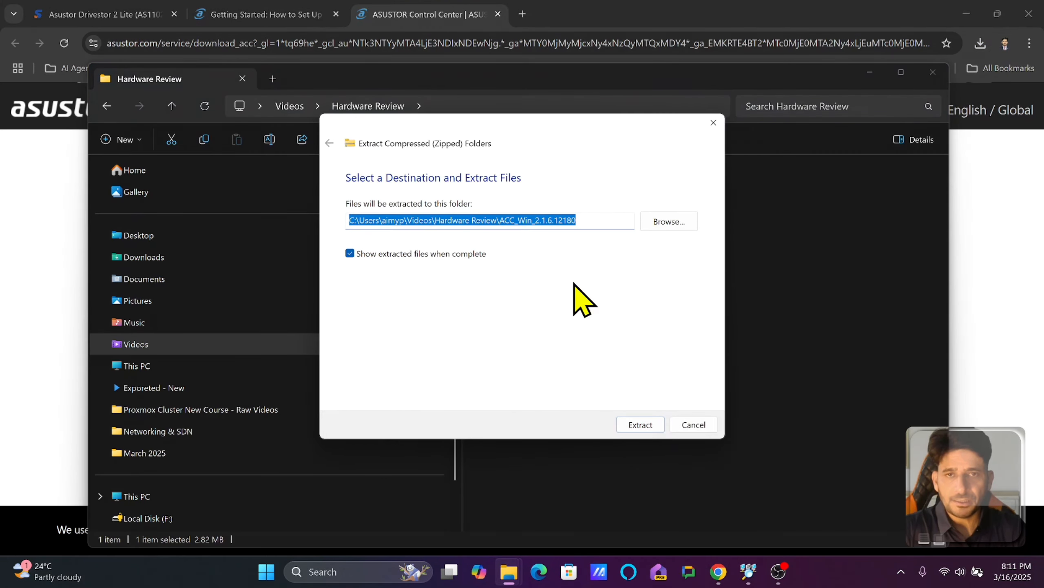
Extract the package and install Control Center with the default location and desktop shortcut.
left_click(641, 424)
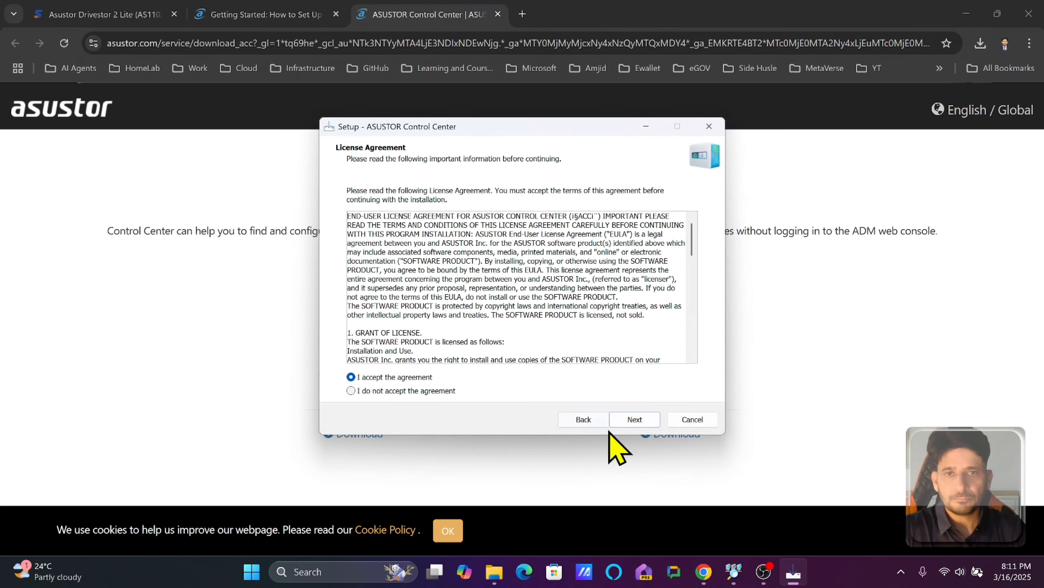
left_click(634, 419)
left_click(634, 419)
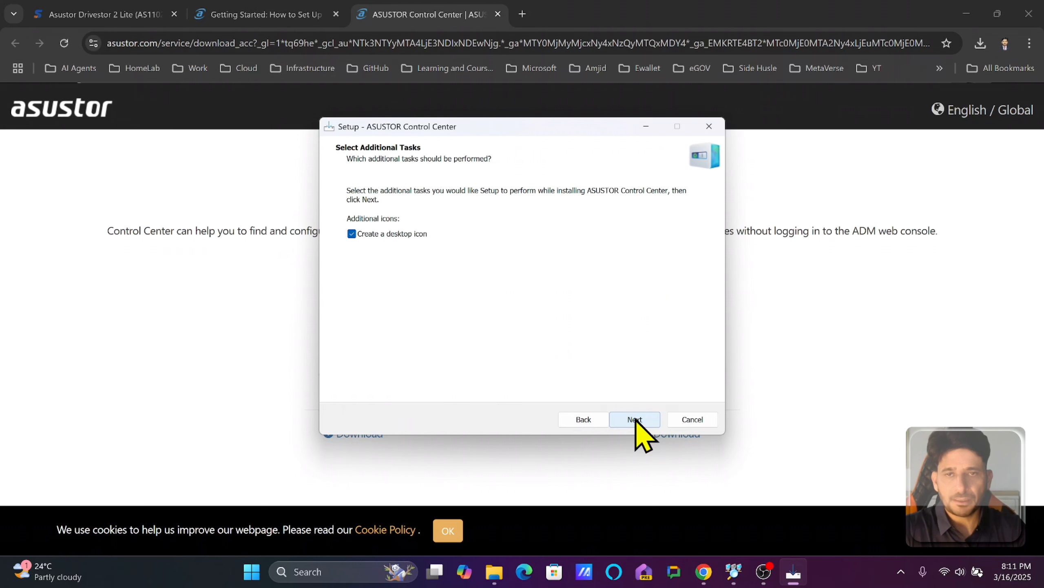
left_click(634, 419)
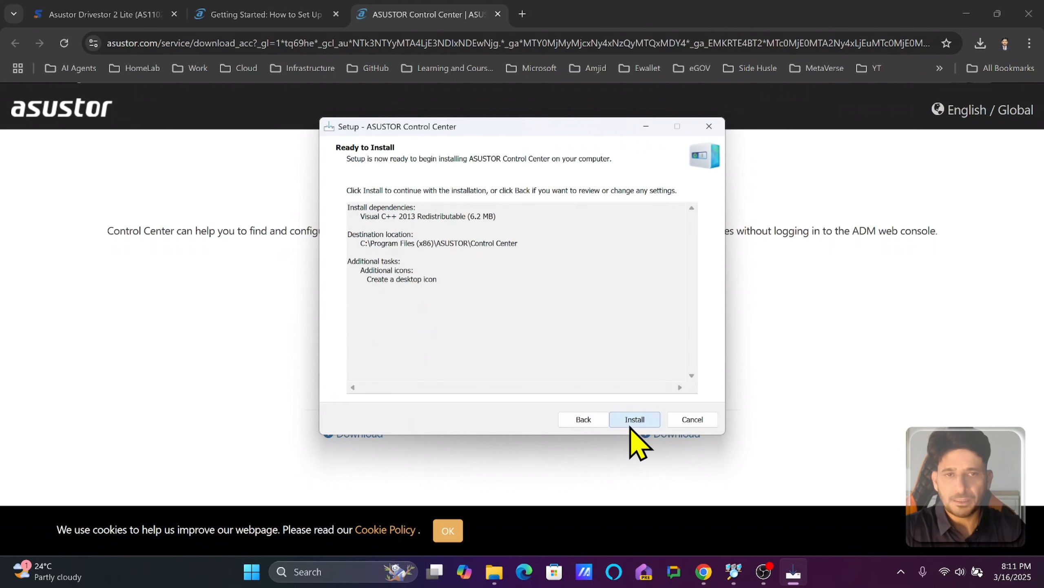
left_click(632, 424)
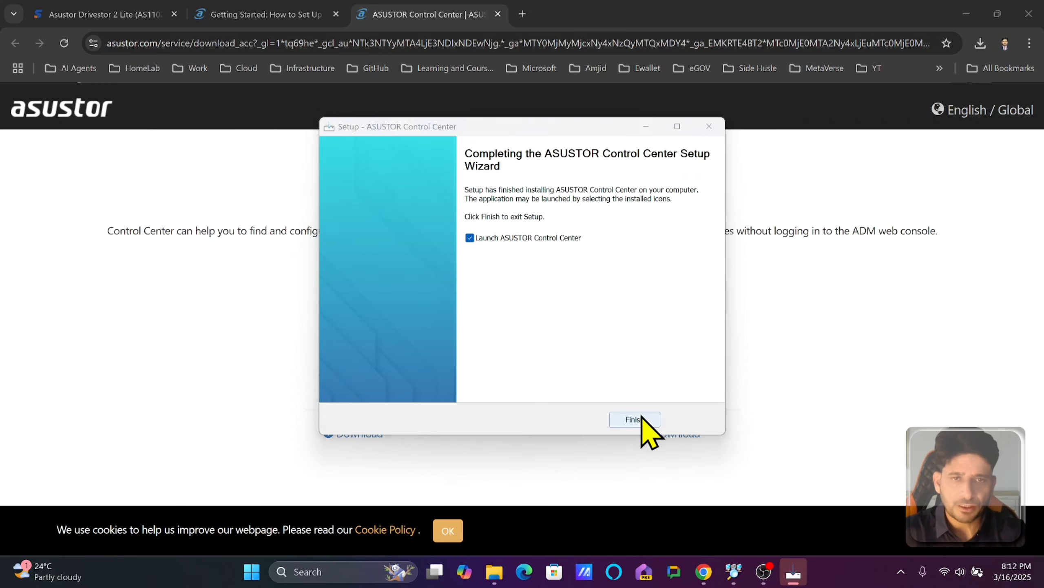
left_click(637, 420)
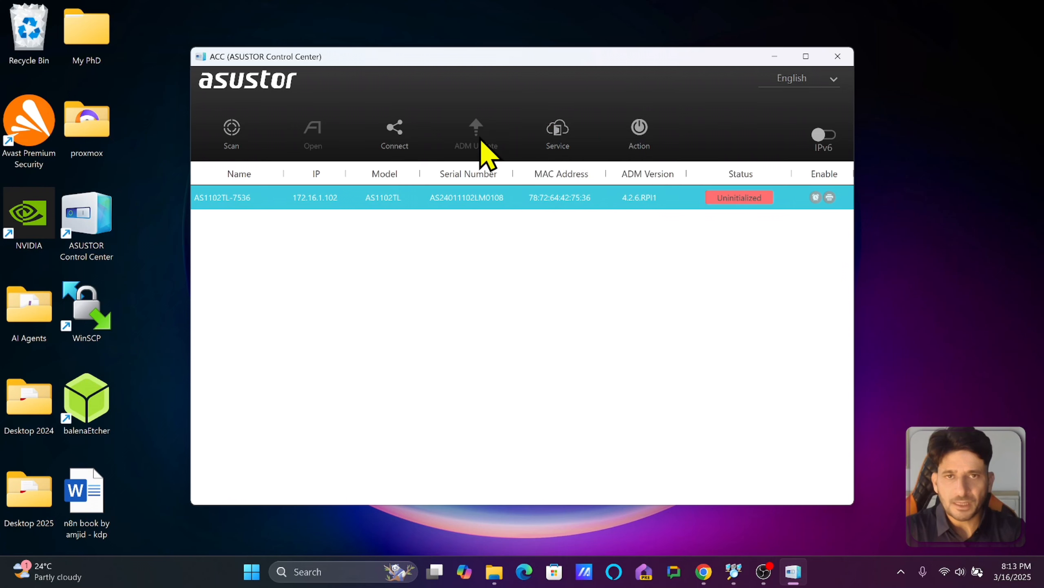
Launch initialization of the Uninitialized AS1102TL from its red status badge.
mouse_move(563, 149)
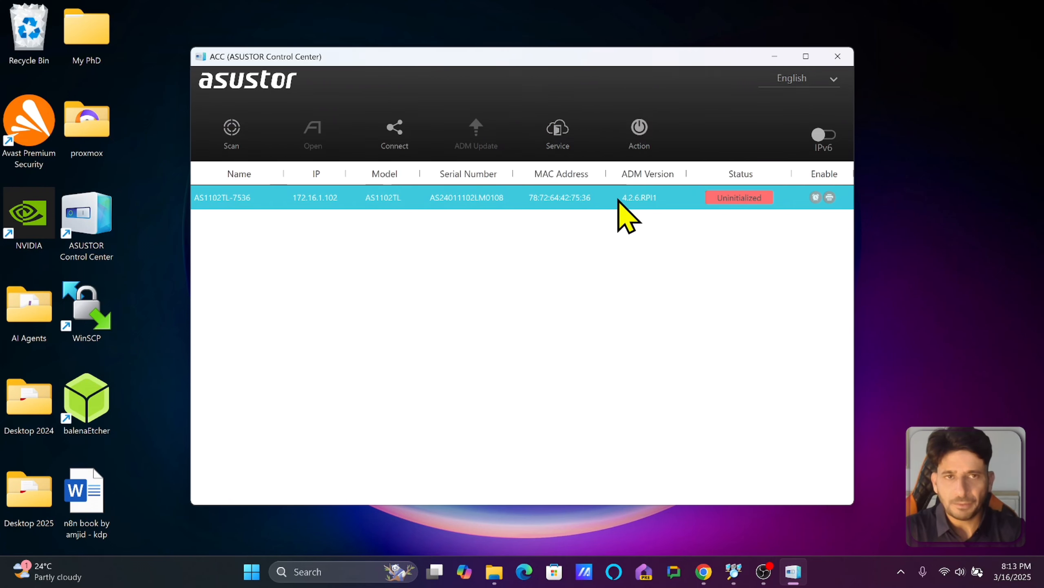
left_click(730, 204)
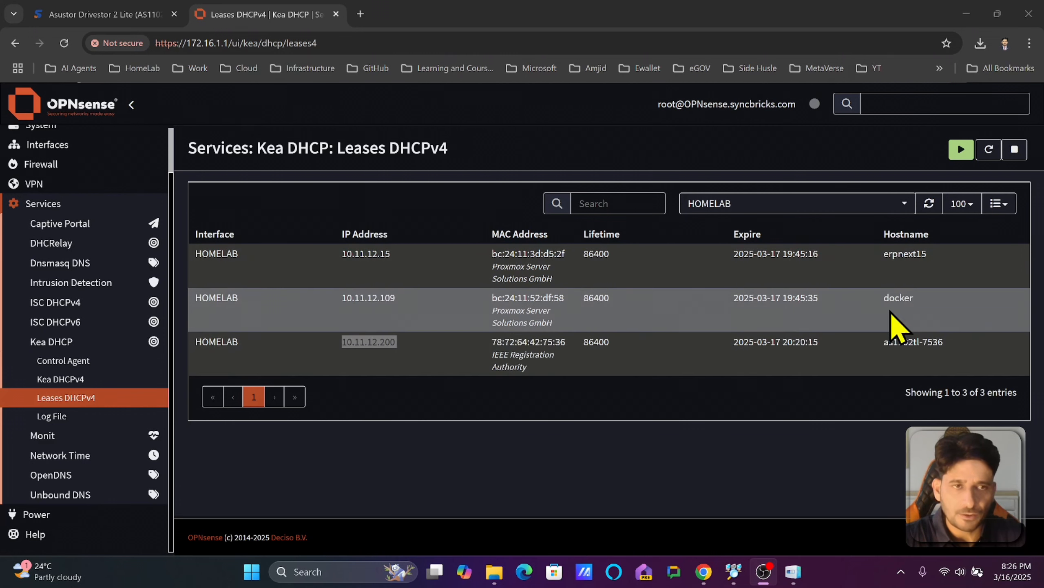
Open the NAS's leased address 10.11.12.200:8000 in a new browser tab.
double_click(902, 342)
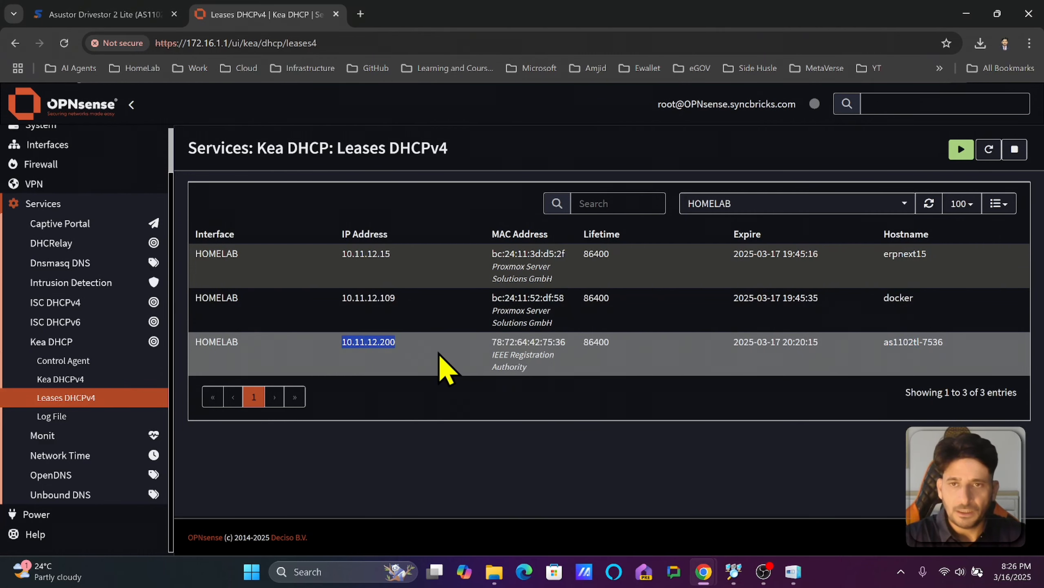
left_click(361, 14)
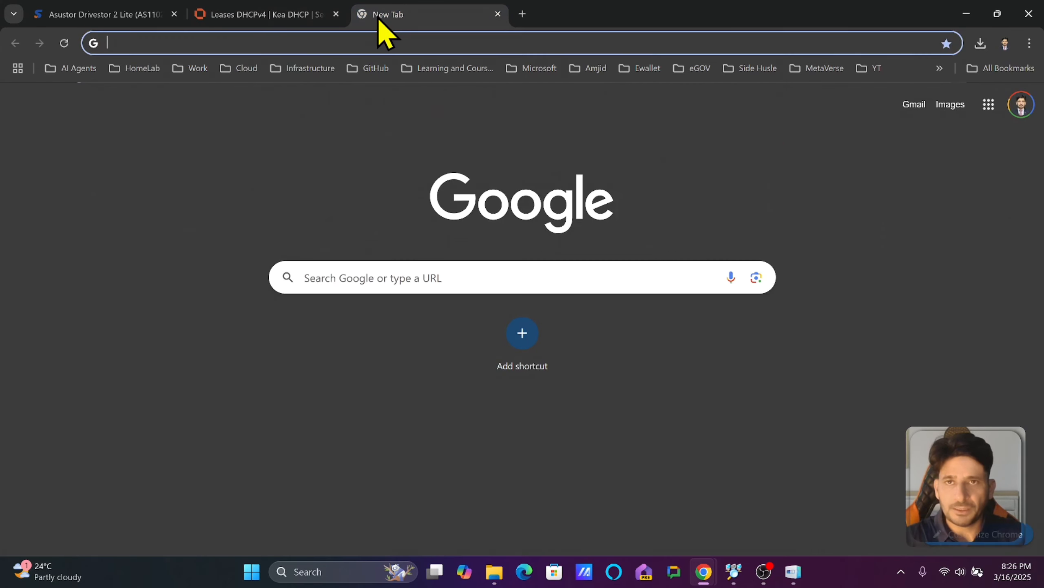
type("10.11.12.200")
type(":80")
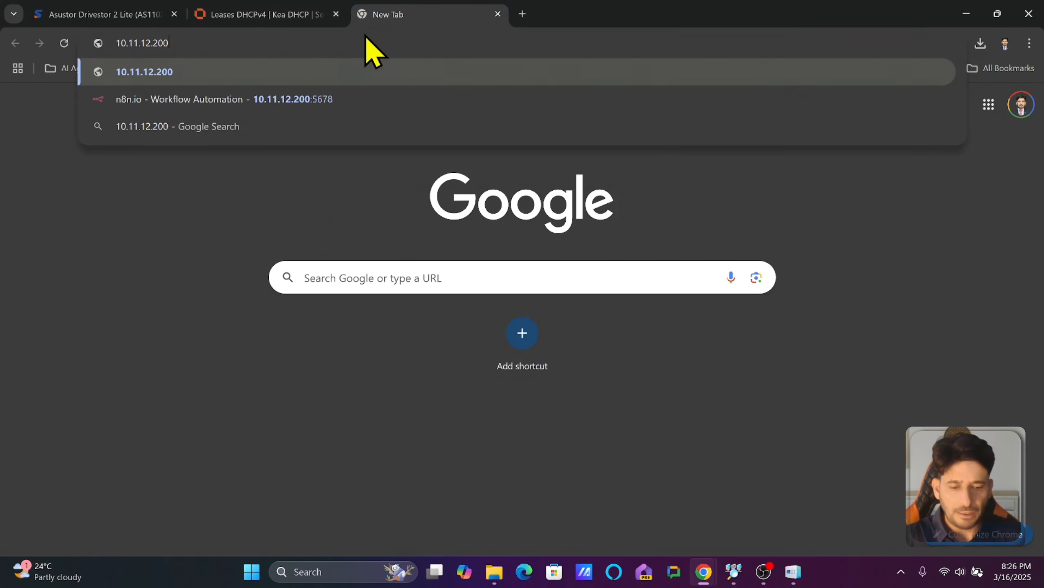
type("00")
key("Return")
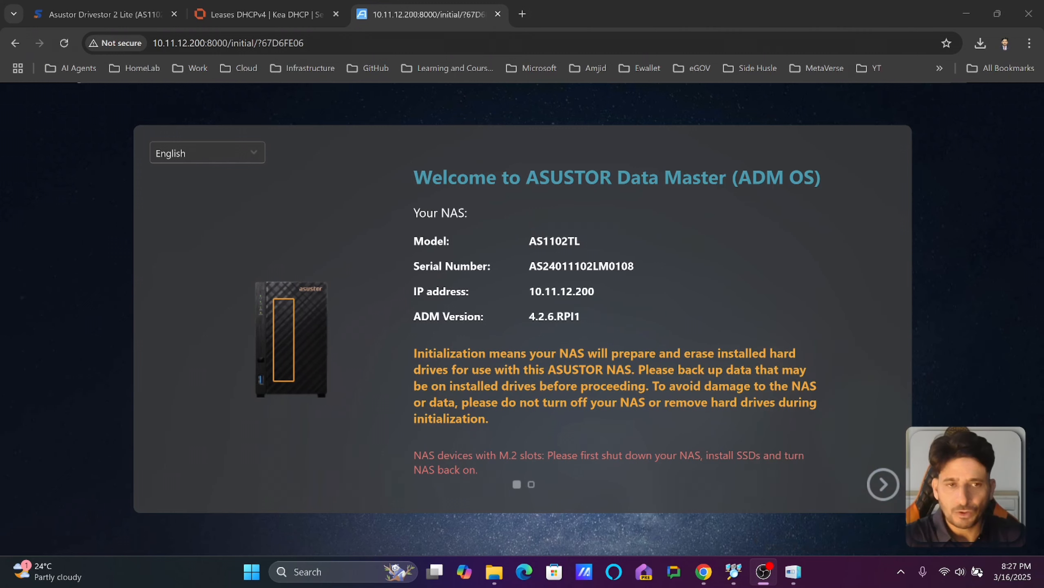
Advance past the Welcome, recommended ADM live update and Terms pages.
left_click(881, 488)
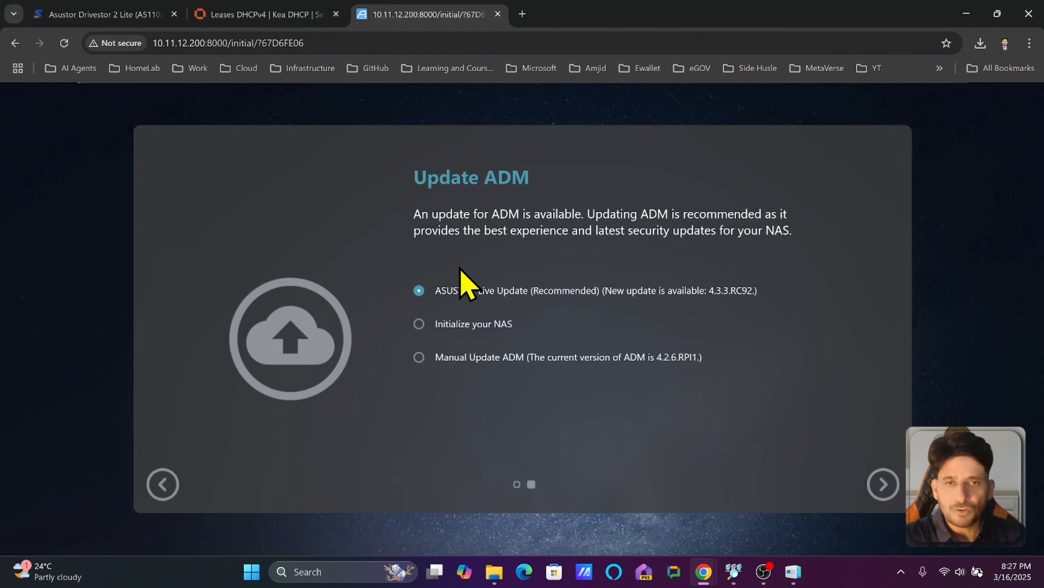
left_click(883, 484)
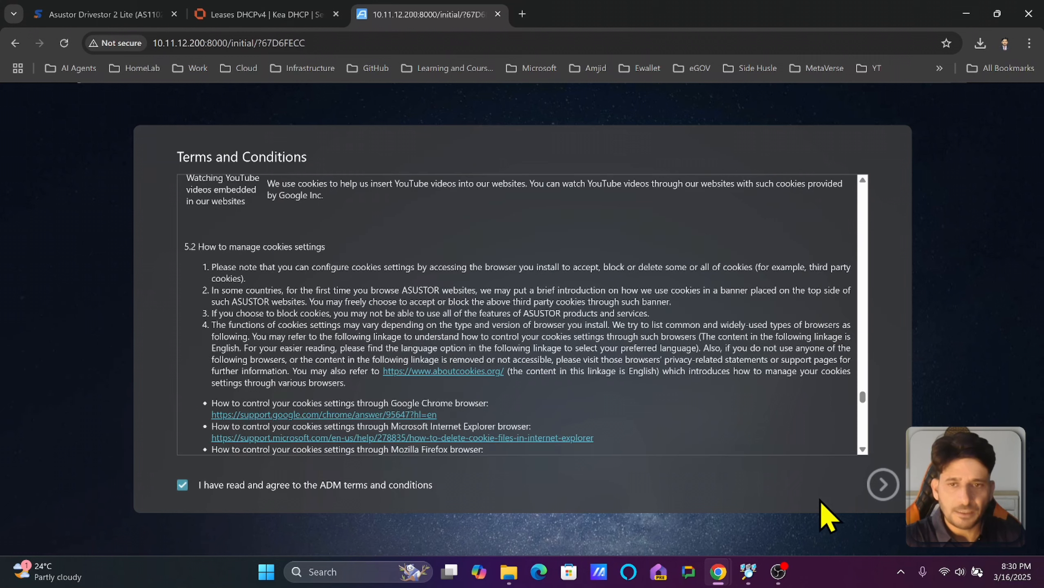
left_click(877, 492)
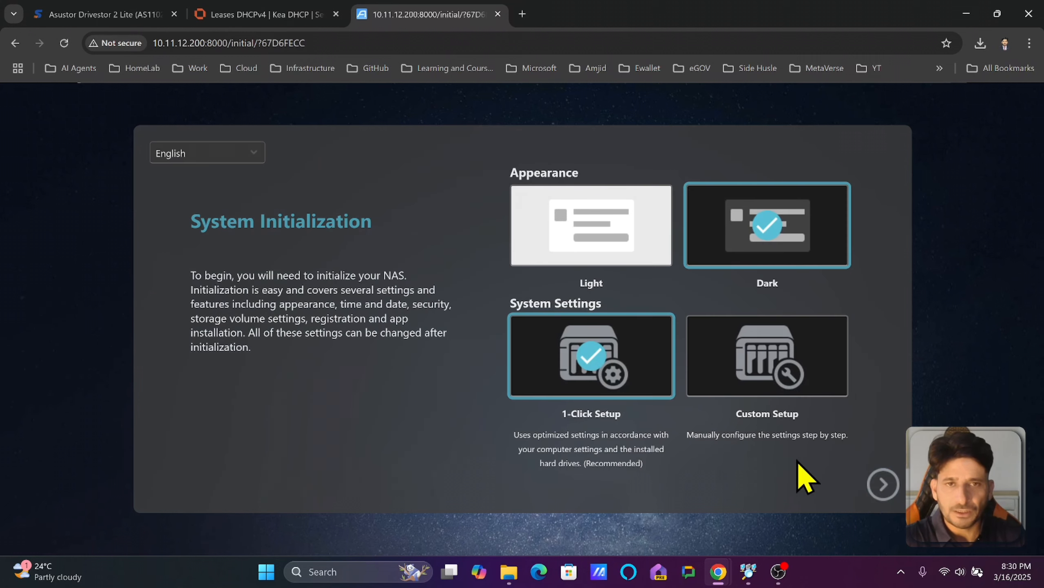
Choose Dark appearance and Custom Setup, then select the server name's number suffix.
left_click(624, 252)
left_click(781, 258)
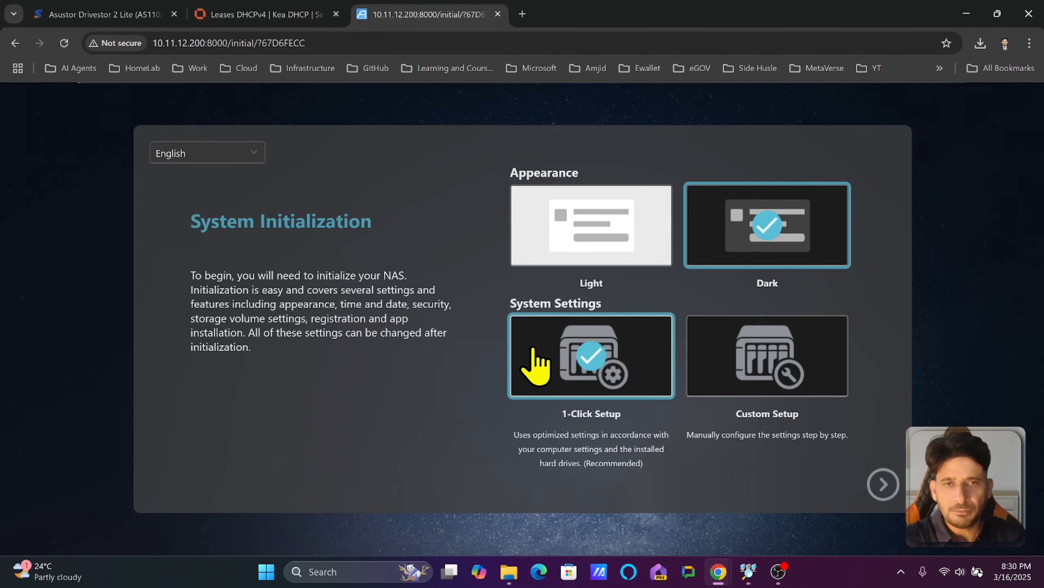
left_click(761, 380)
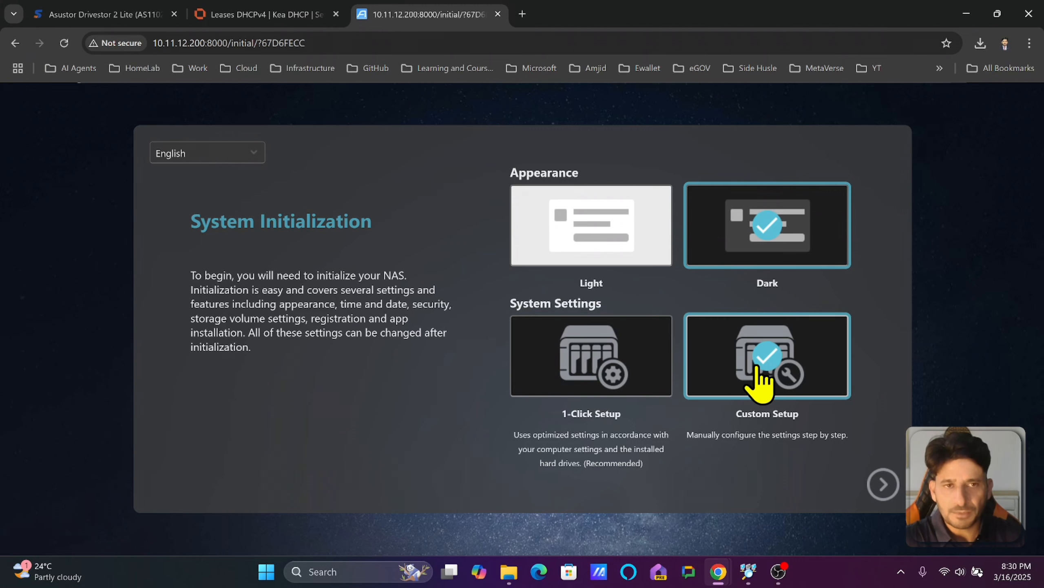
left_click(880, 485)
left_click_drag(545, 217, 620, 207)
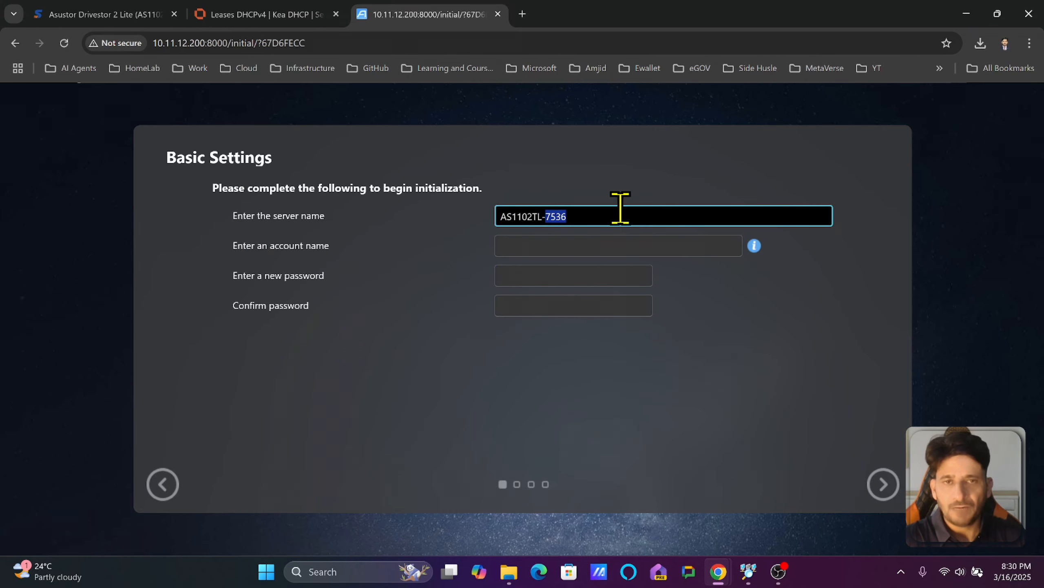
Rename the server to AS1102TL-asustor and set the admin account name and password.
type("asustor")
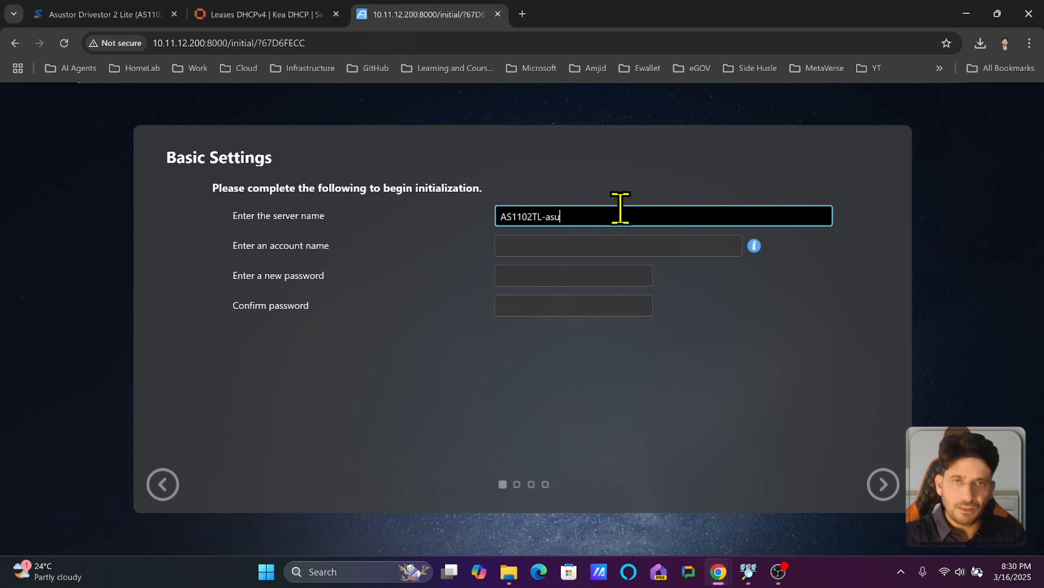
left_click(590, 246)
type("amjid")
double_click(567, 248)
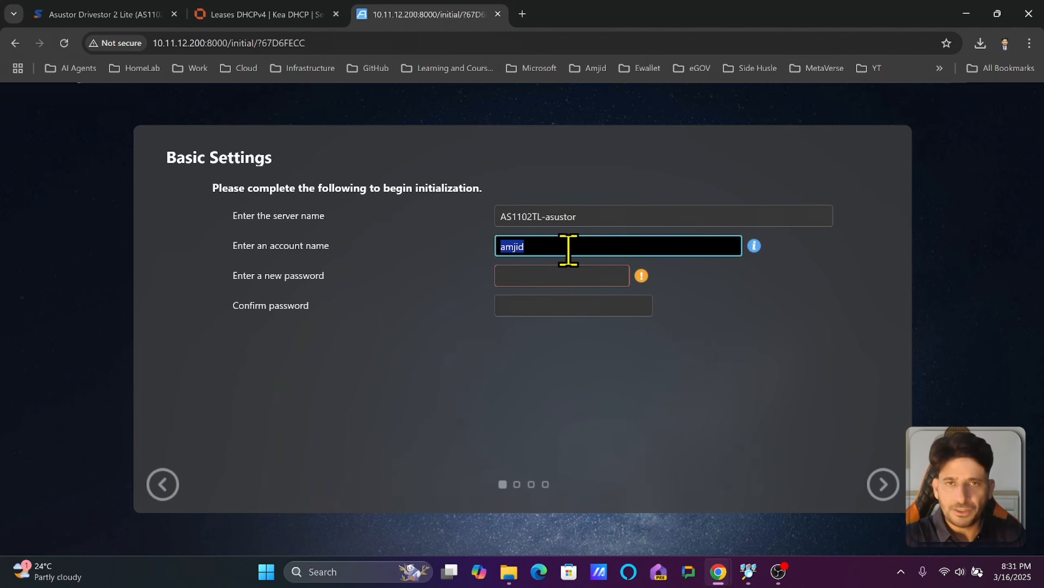
key("Tab")
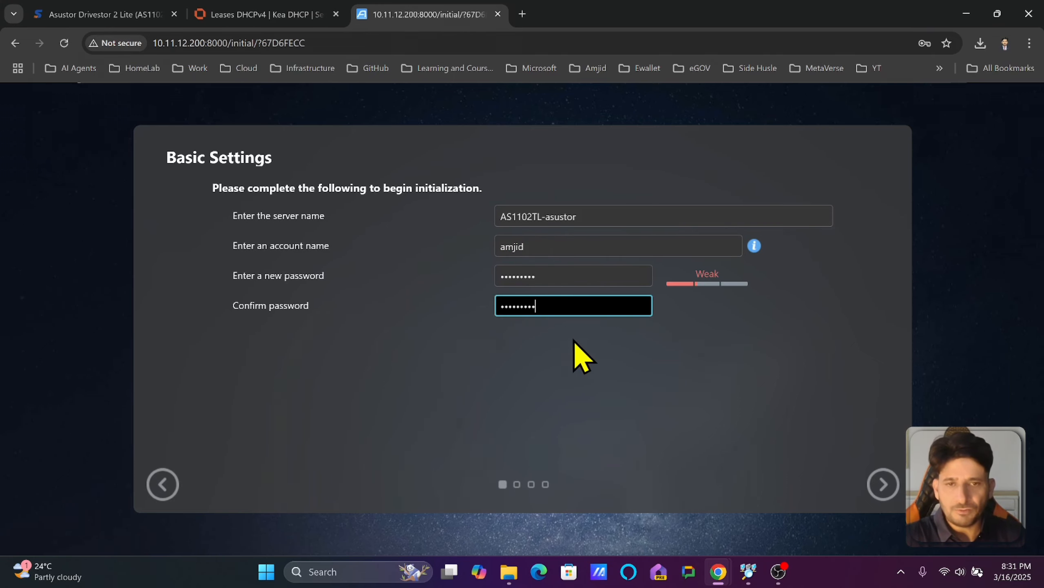
left_click(882, 483)
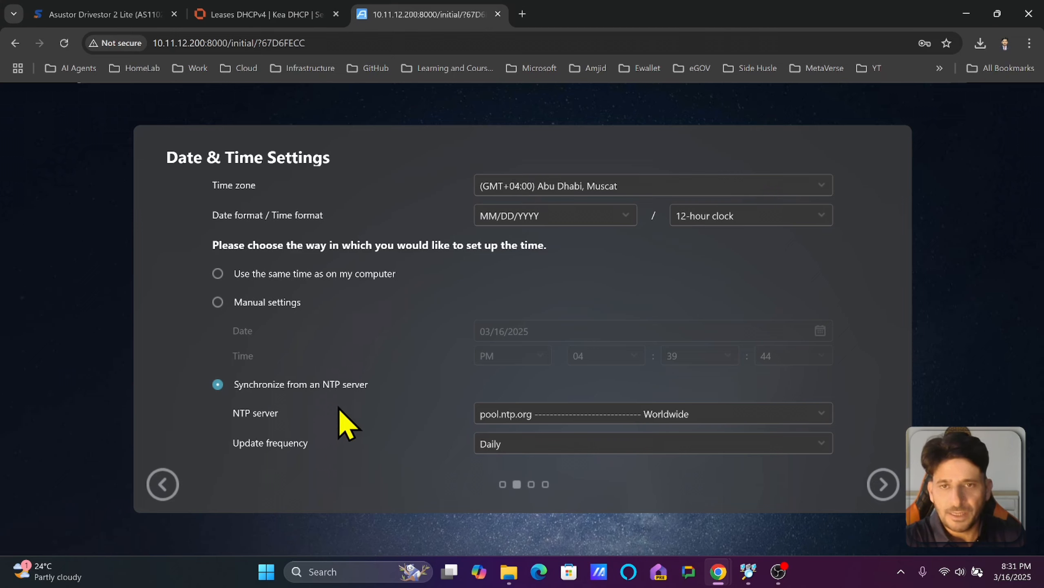
Keep LAN 1 as the network interface and switch to a manually set IP address.
left_click(882, 484)
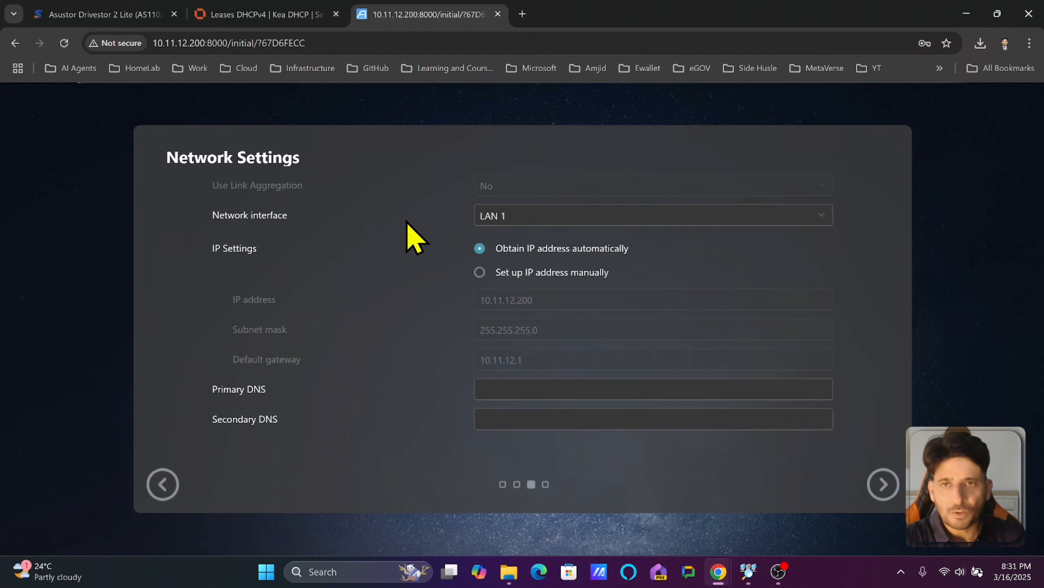
left_click(526, 224)
left_click(531, 240)
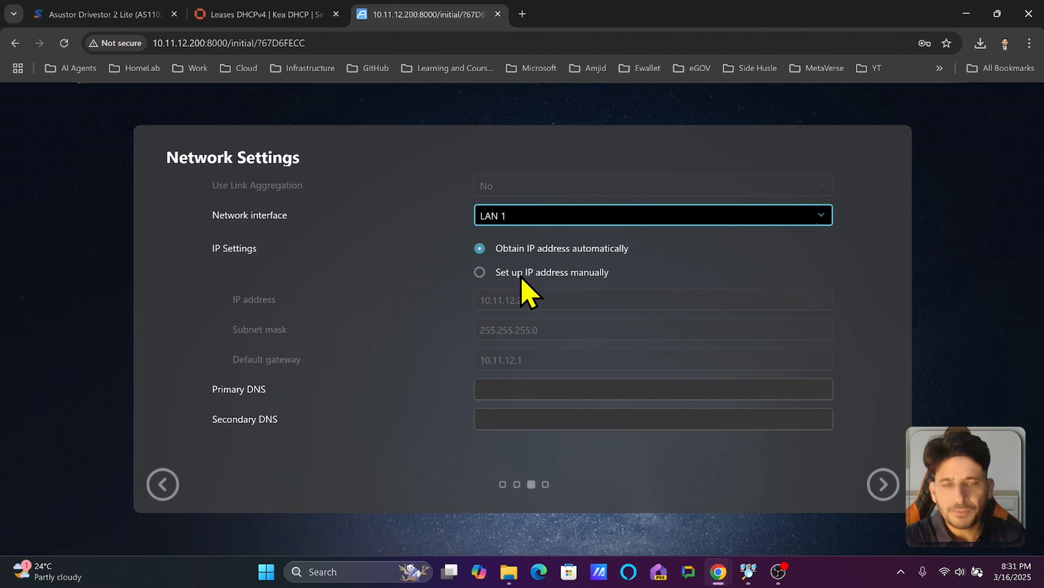
left_click(532, 275)
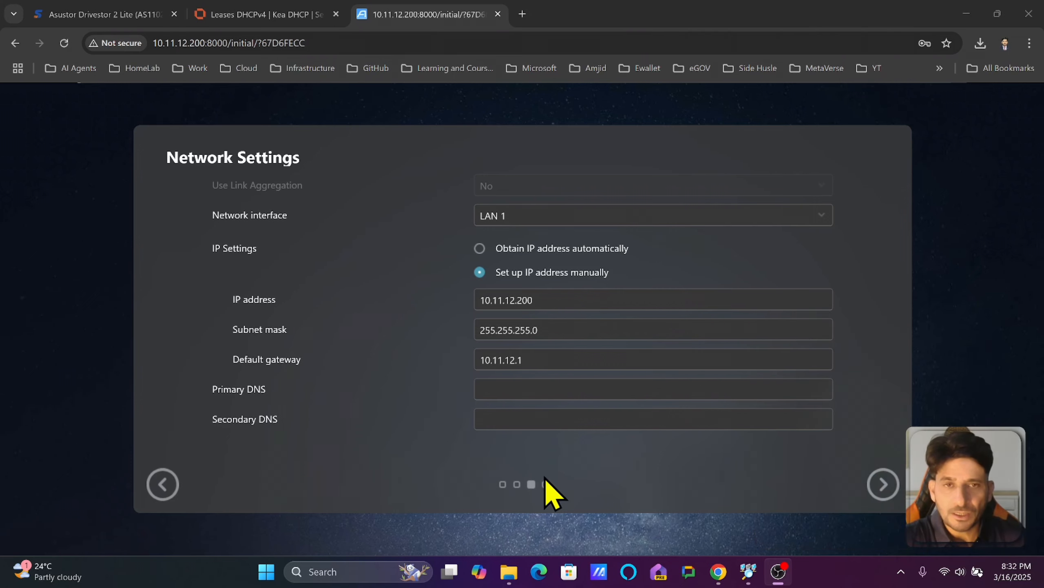
Set IP 10.11.12.111, mask 255.255.255.0 and primary DNS 10.11.12.1, then continue.
left_click_drag(517, 300, 673, 293)
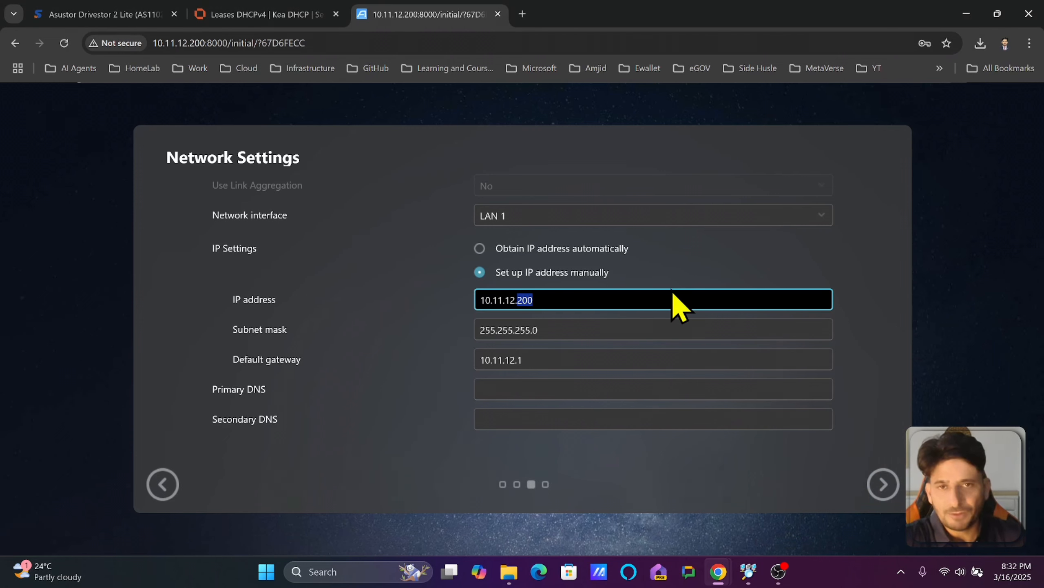
type("111")
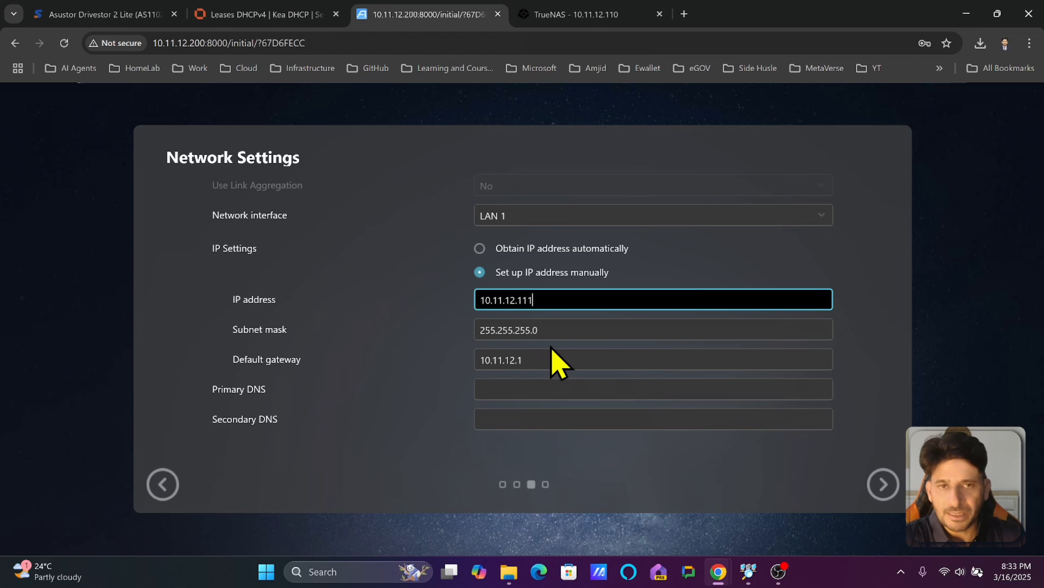
left_click(512, 390)
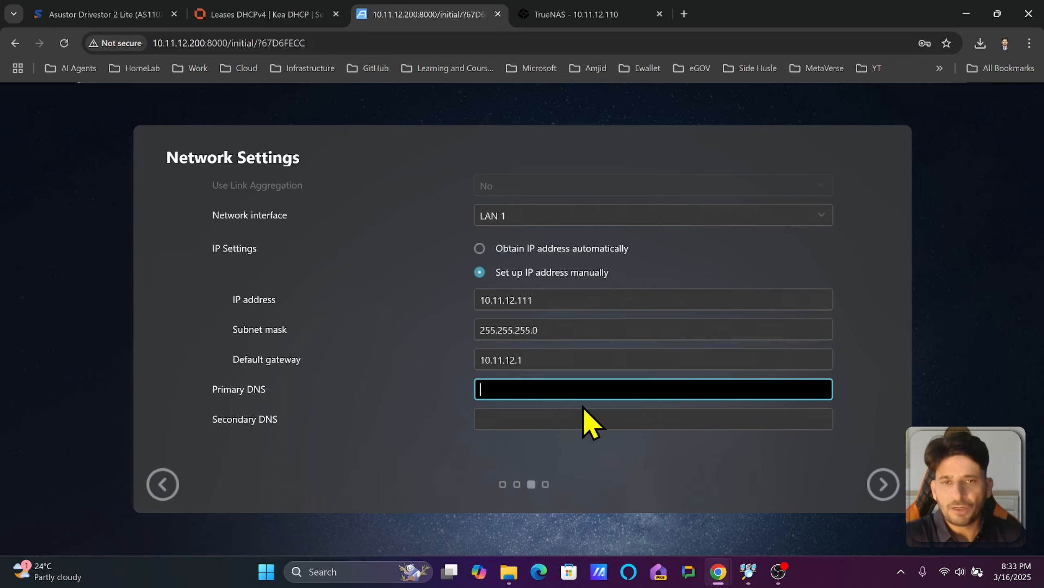
type("10.11.12.1")
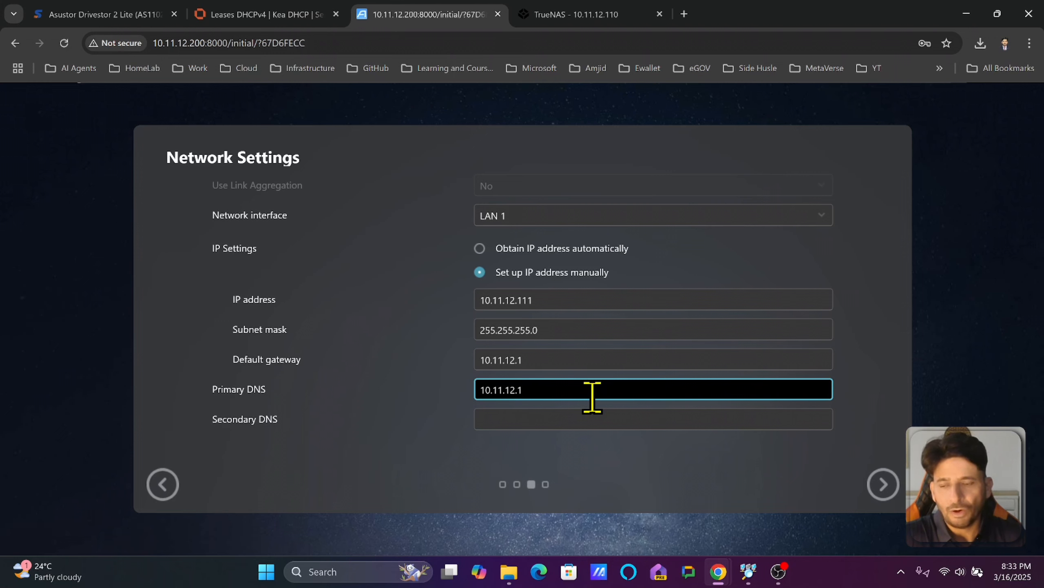
left_click_drag(547, 300, 463, 307)
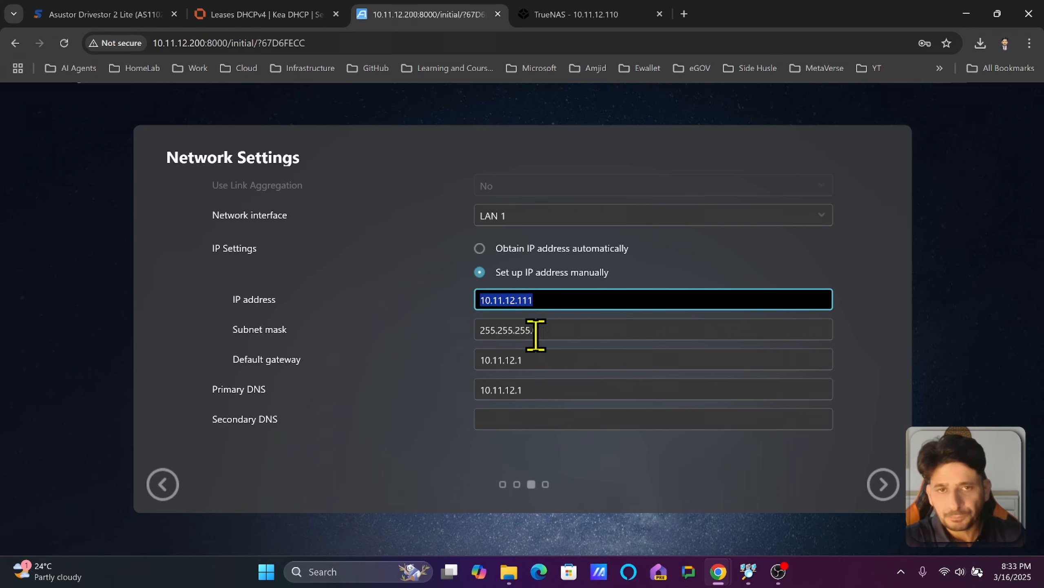
left_click_drag(561, 340, 500, 344)
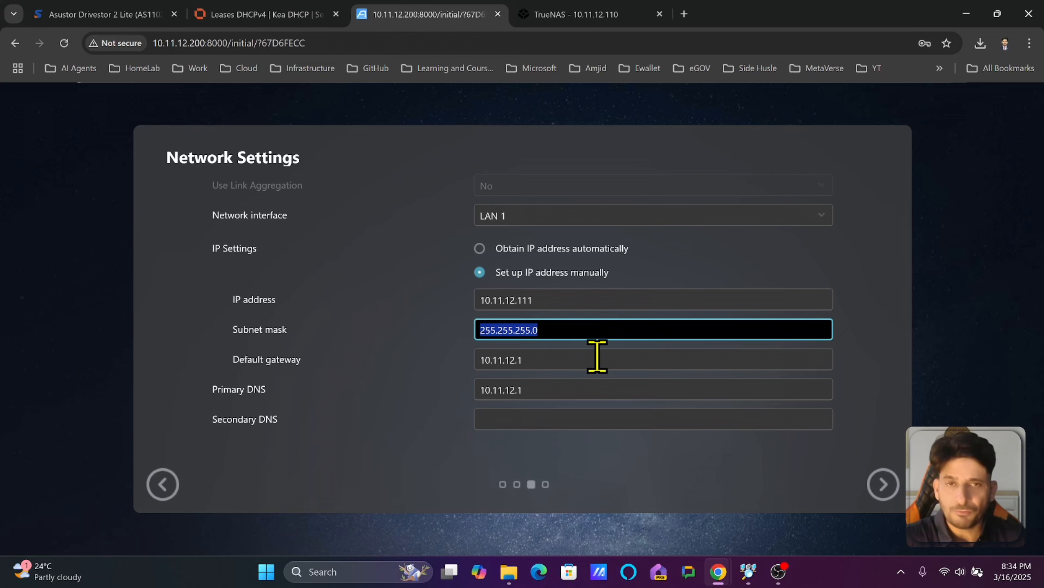
left_click(522, 382)
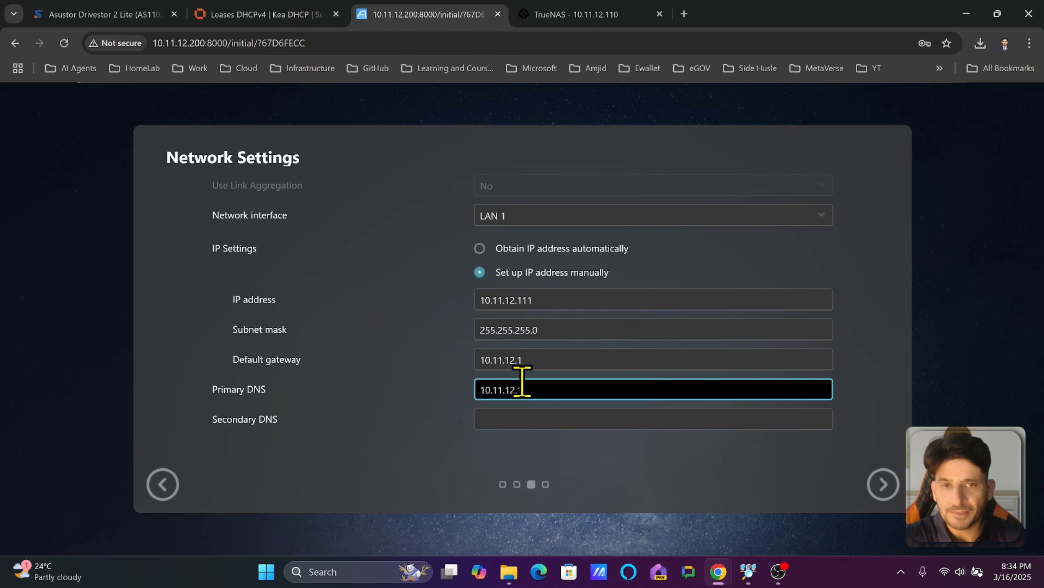
left_click(882, 484)
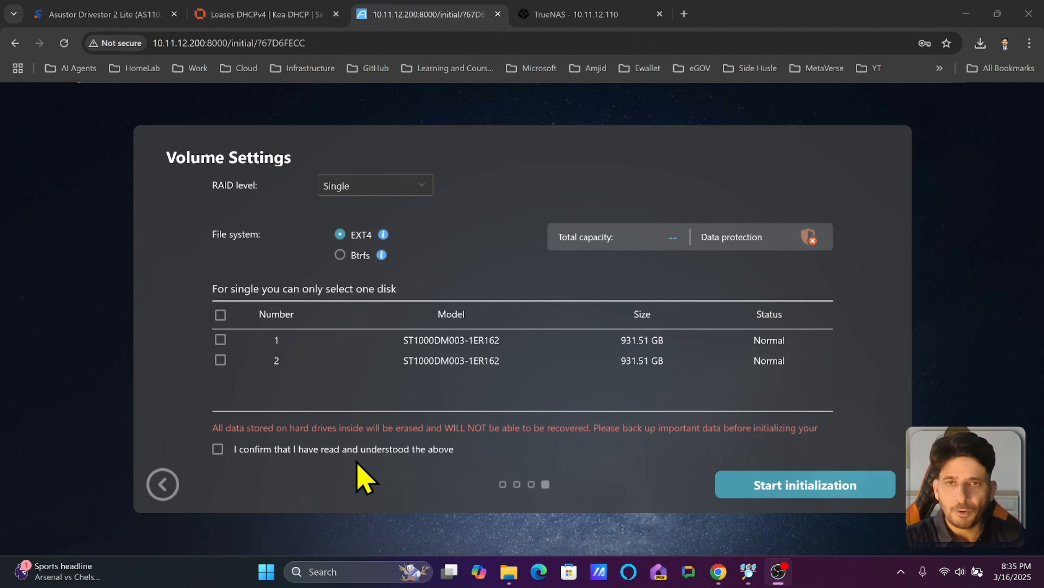
Try RAID 0, then set the volume's RAID level to RAID 1 to mirror both drives.
left_click(308, 219)
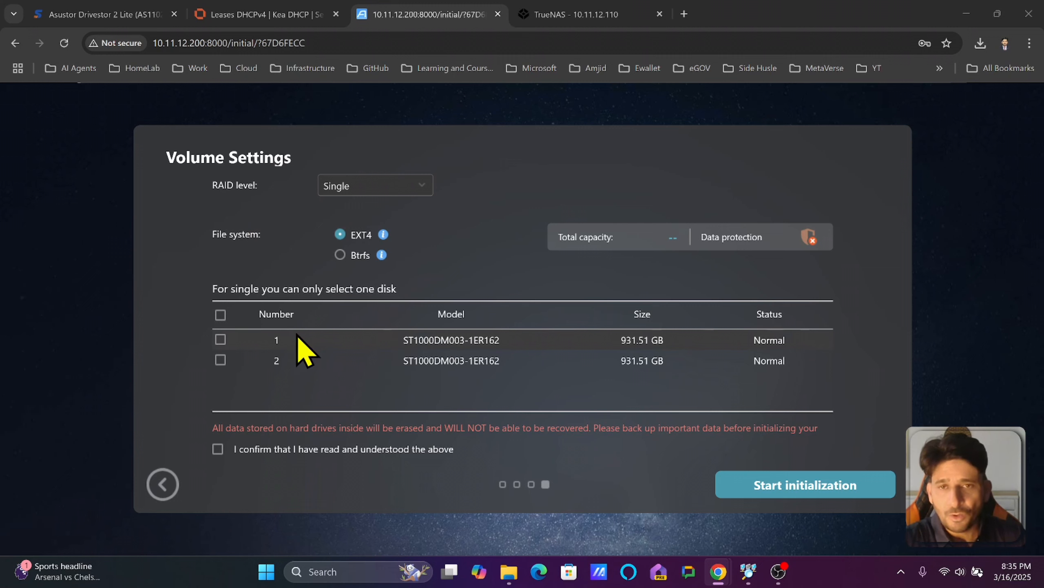
left_click(366, 183)
left_click(383, 255)
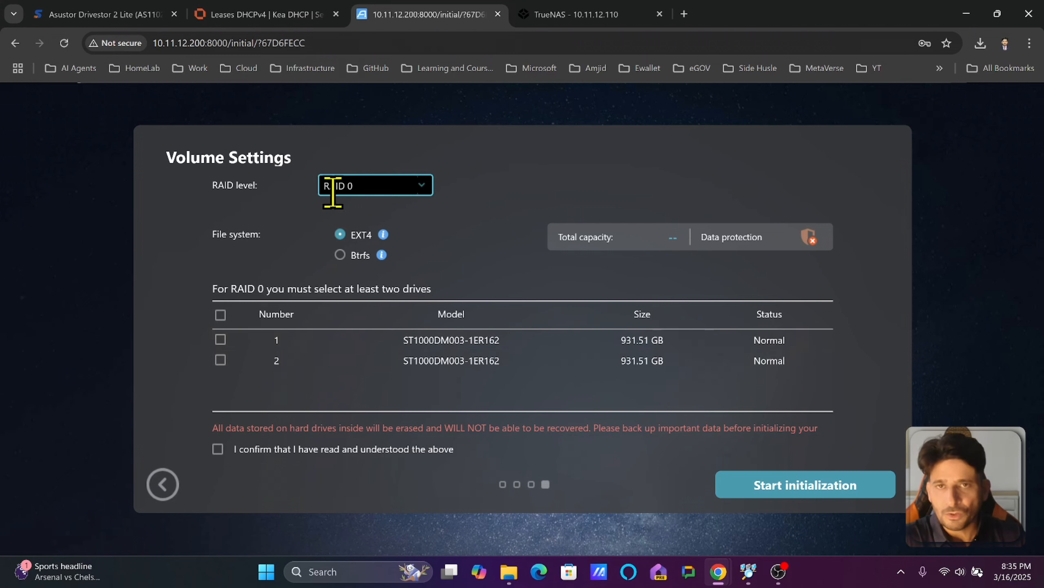
left_click(378, 189)
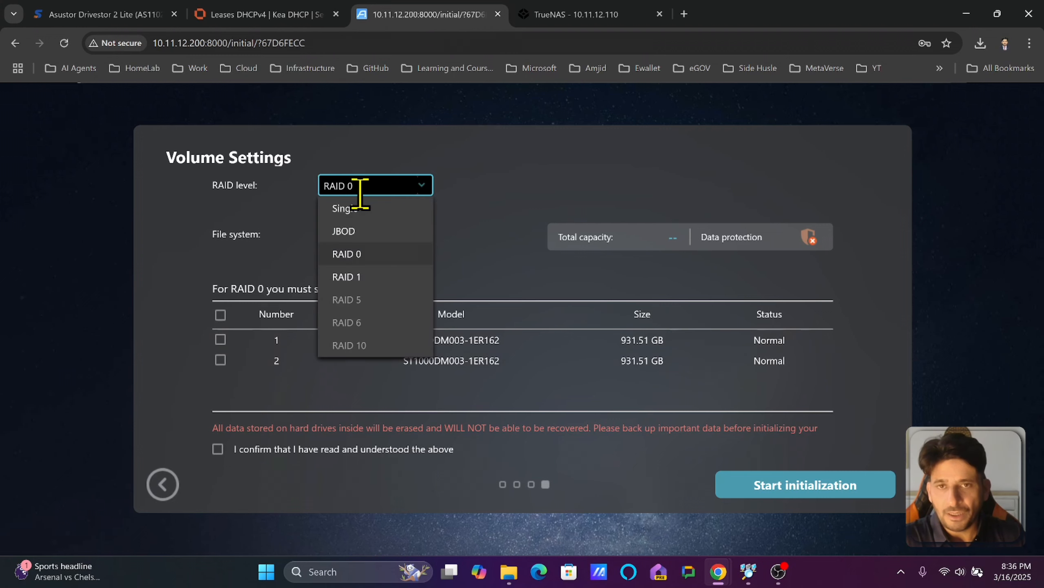
left_click(383, 280)
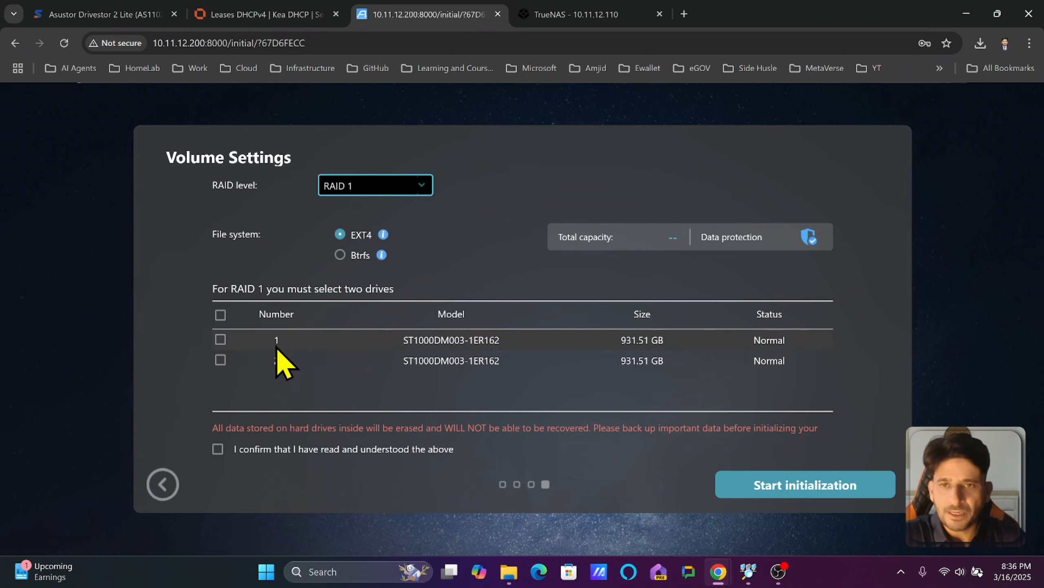
left_click(374, 187)
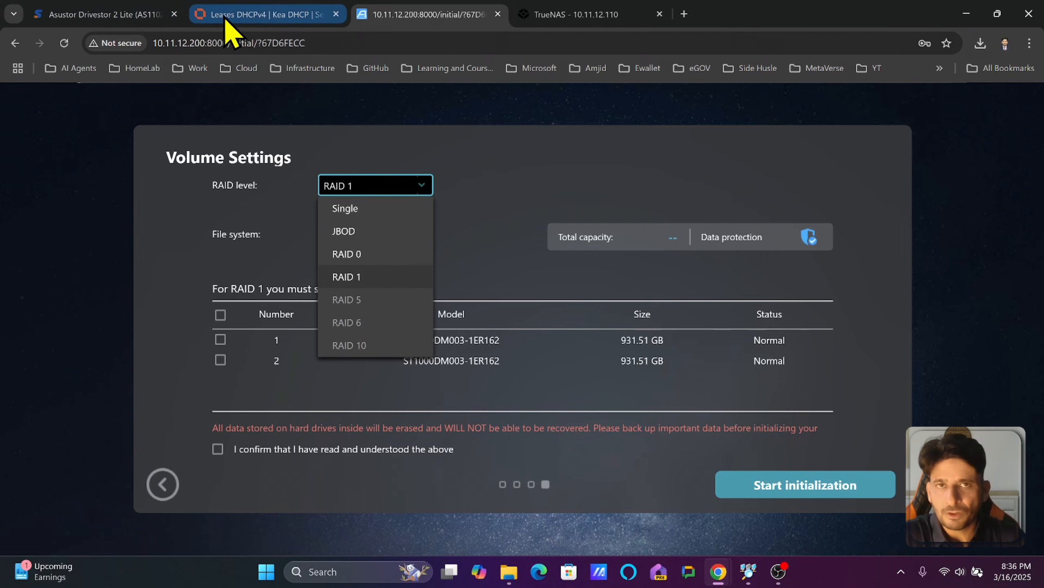
left_click(138, 17)
scroll(362, 255, "down", 10)
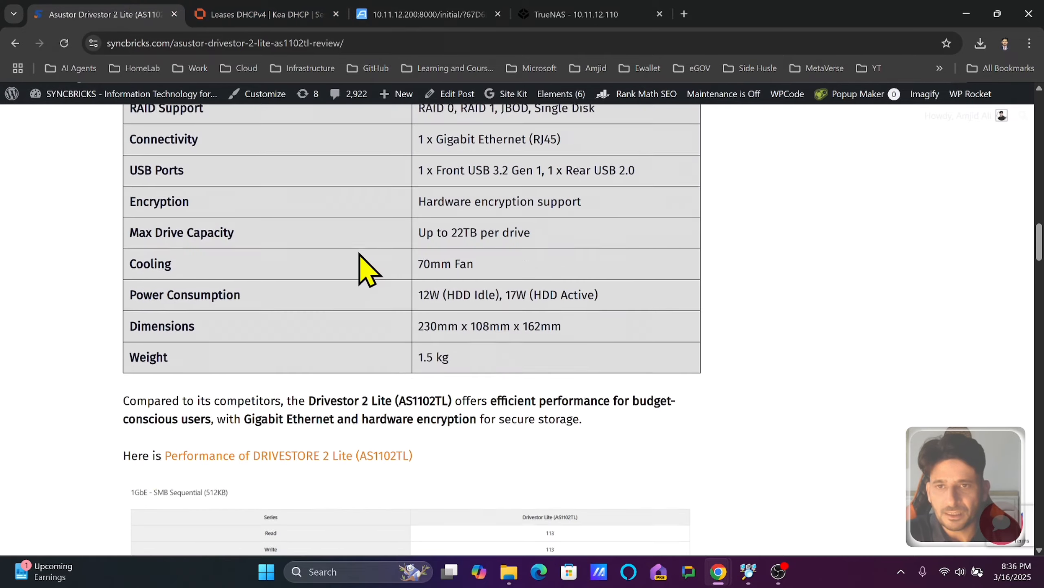
scroll(426, 263, "down", 10)
scroll(454, 385, "up", 20)
scroll(438, 384, "down", 4)
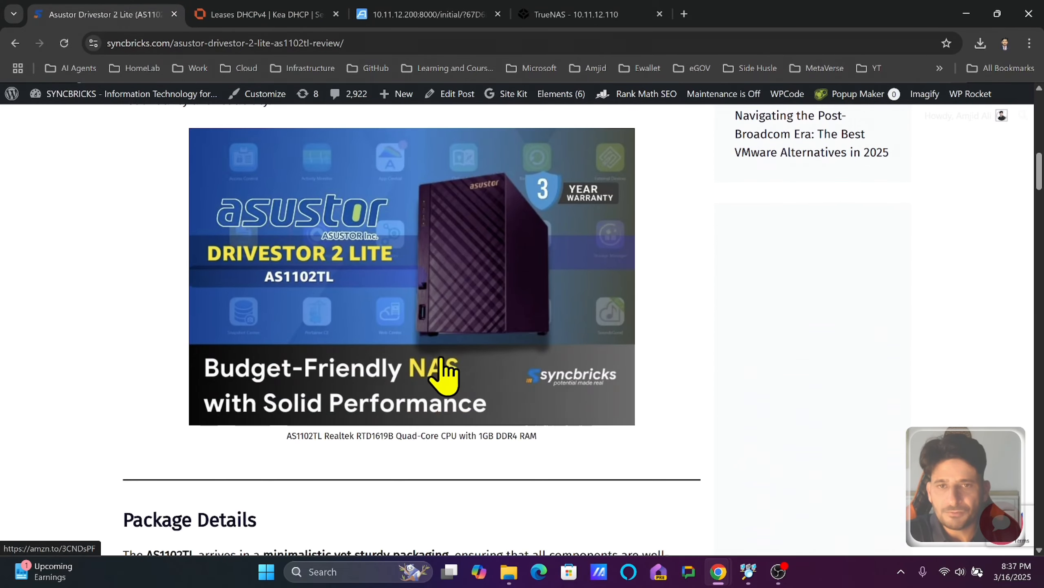
left_click(419, 16)
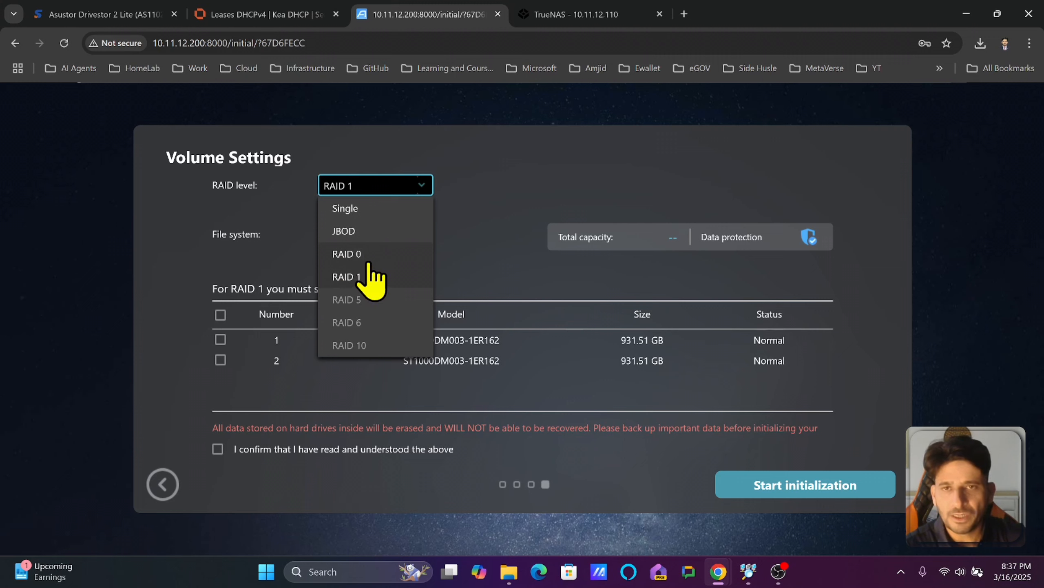
Compare JBOD, RAID 0 and RAID 1, settle on RAID 1 with EXT4, and confirm the data-erasure warning.
left_click(354, 230)
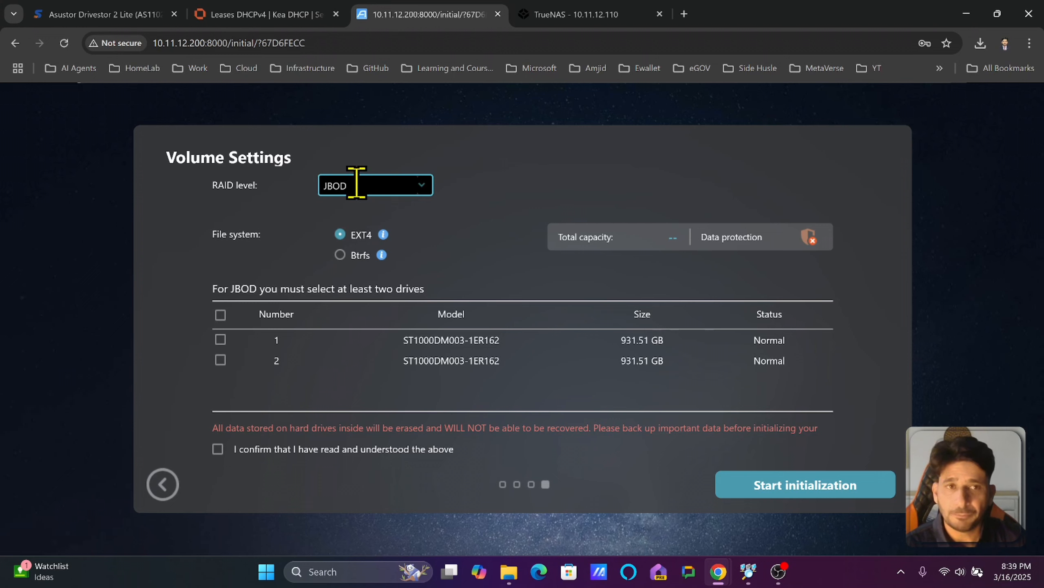
left_click(357, 182)
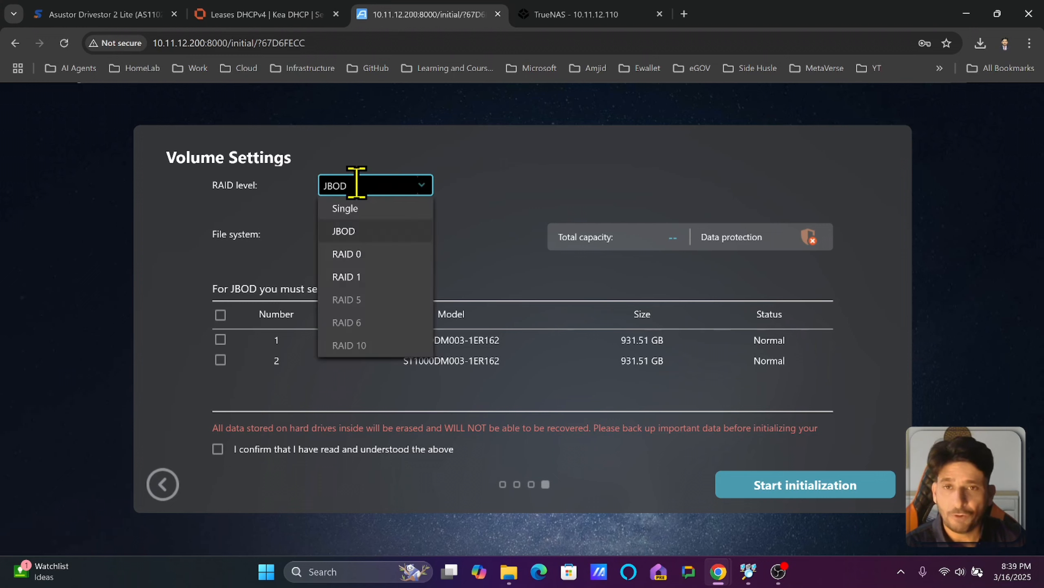
left_click(374, 277)
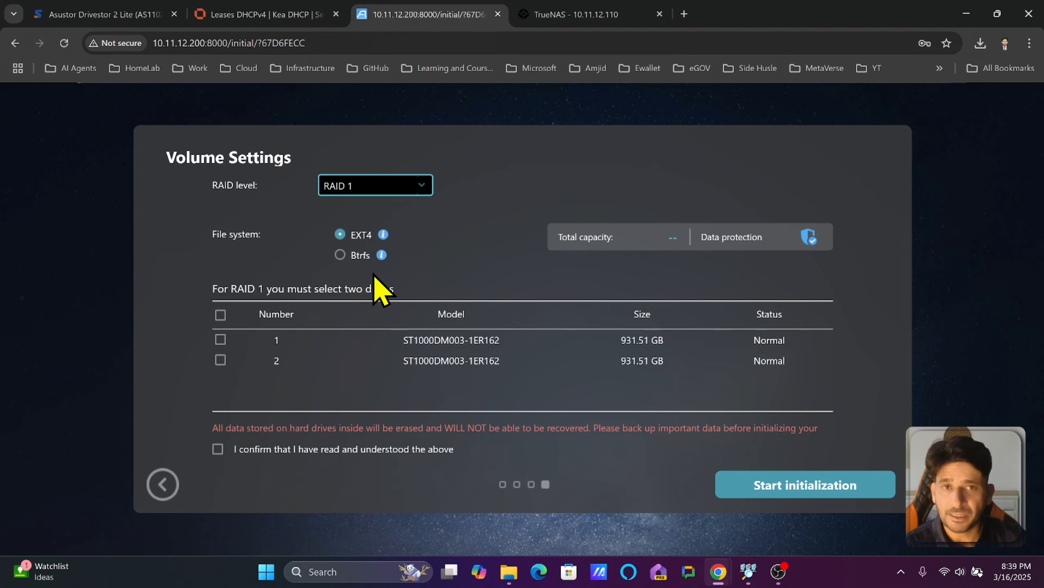
left_click(366, 181)
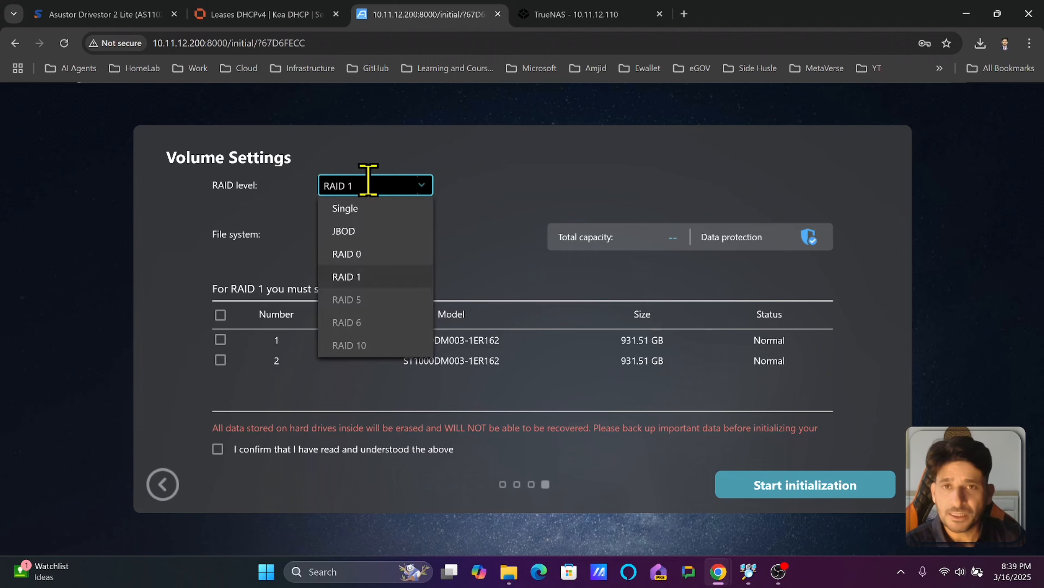
left_click(366, 234)
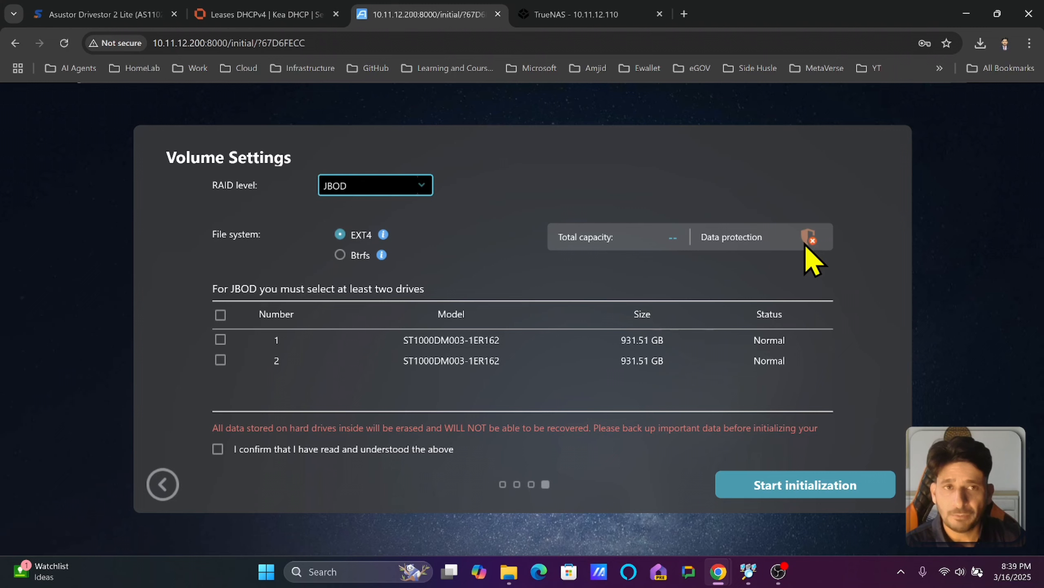
left_click(364, 183)
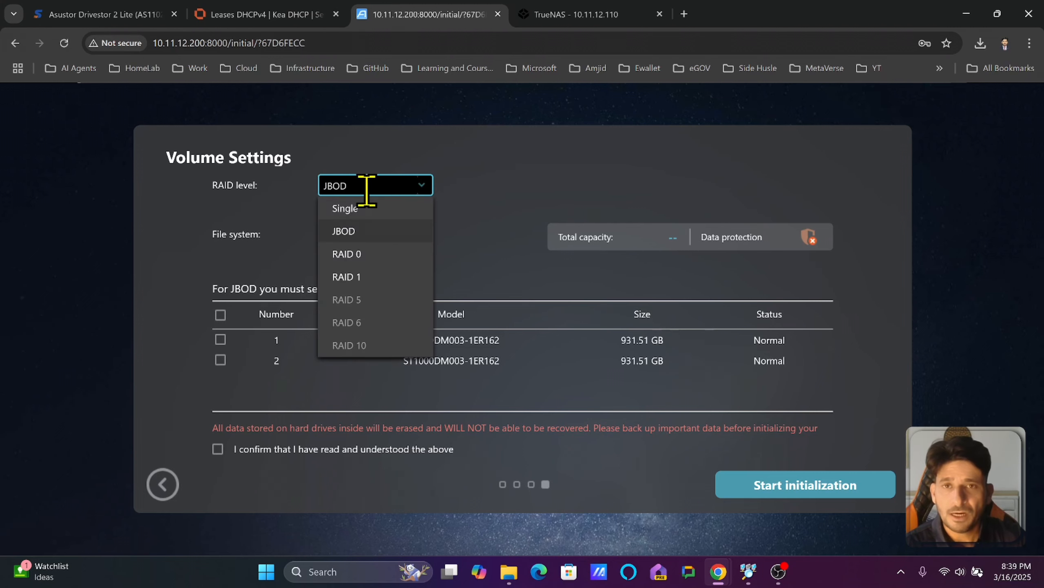
left_click(365, 259)
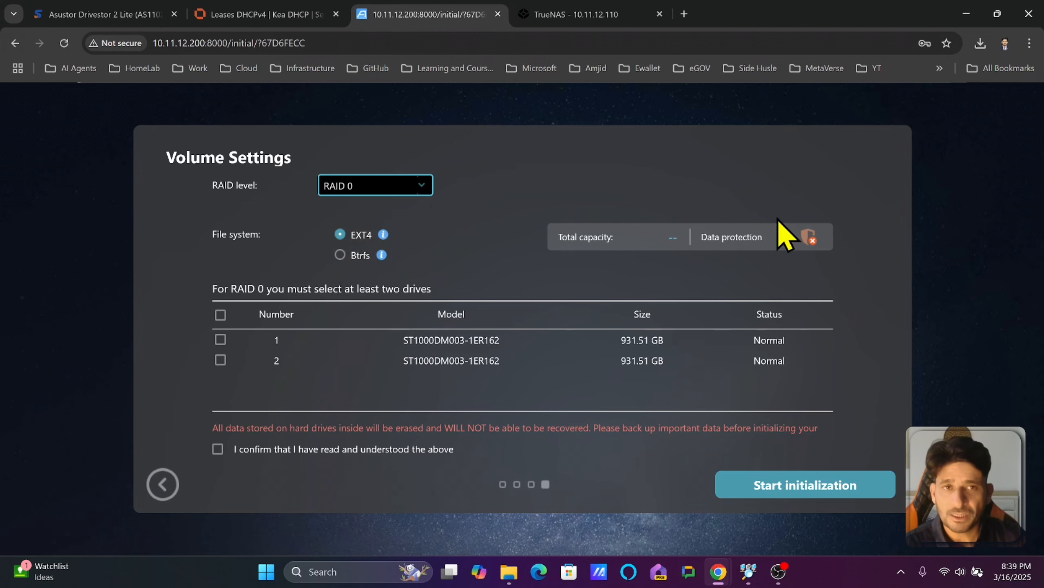
left_click(393, 185)
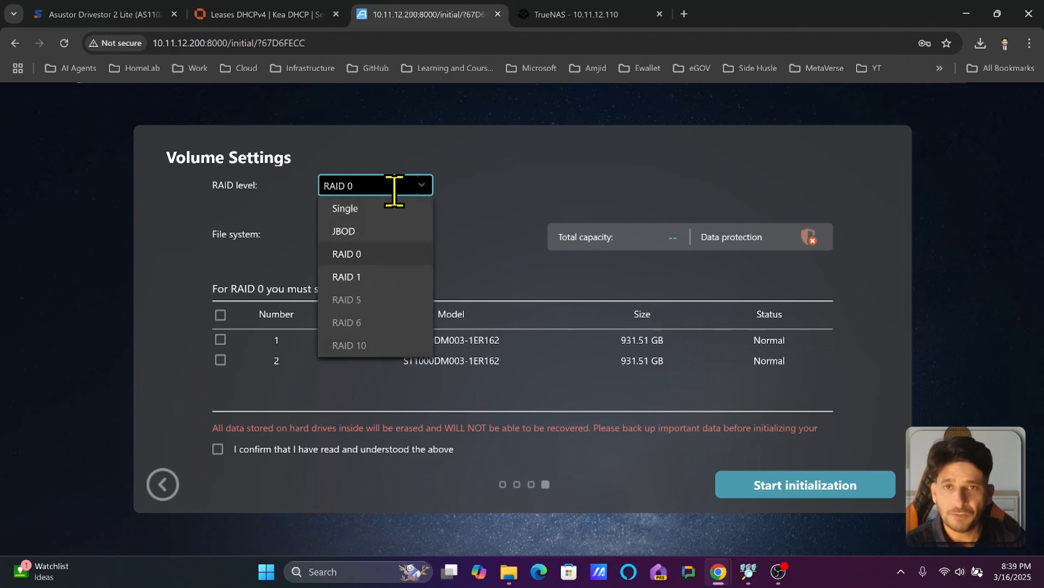
left_click(377, 276)
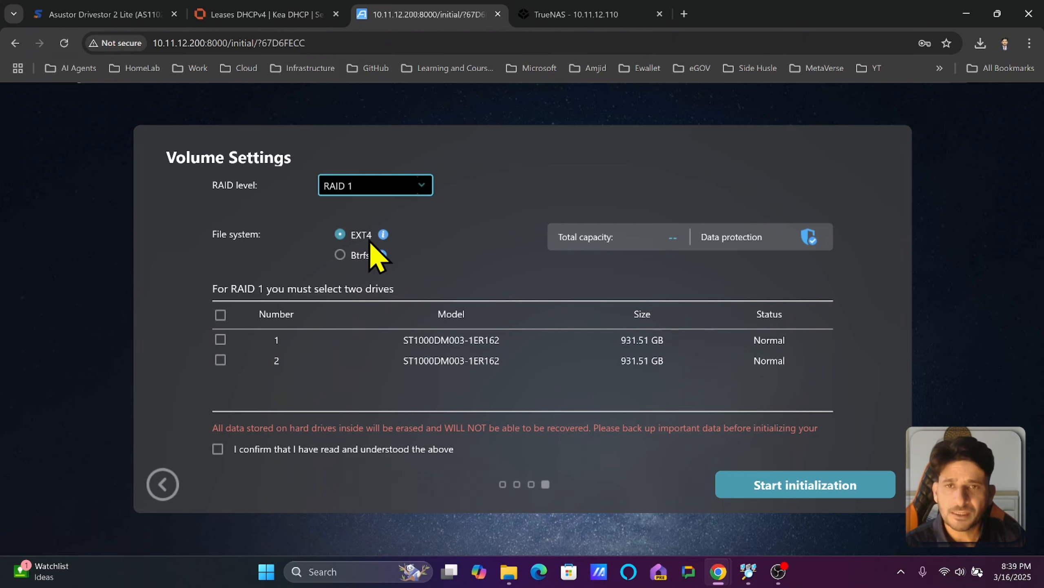
left_click(362, 261)
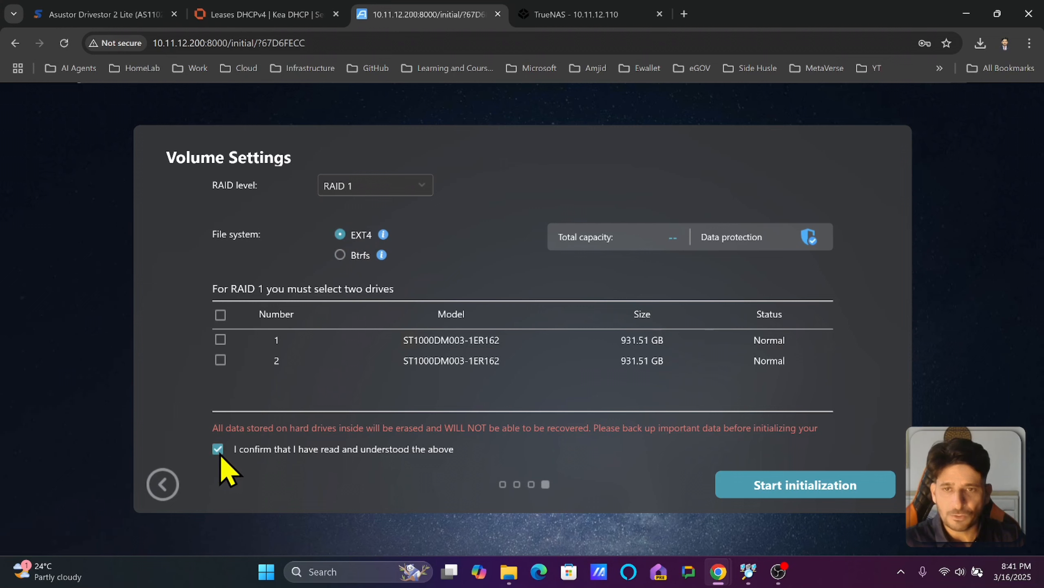
Select both 931.51 GB drives for a 927.39 GB RAID 1 volume and start initialization.
left_click(220, 339)
left_click(220, 360)
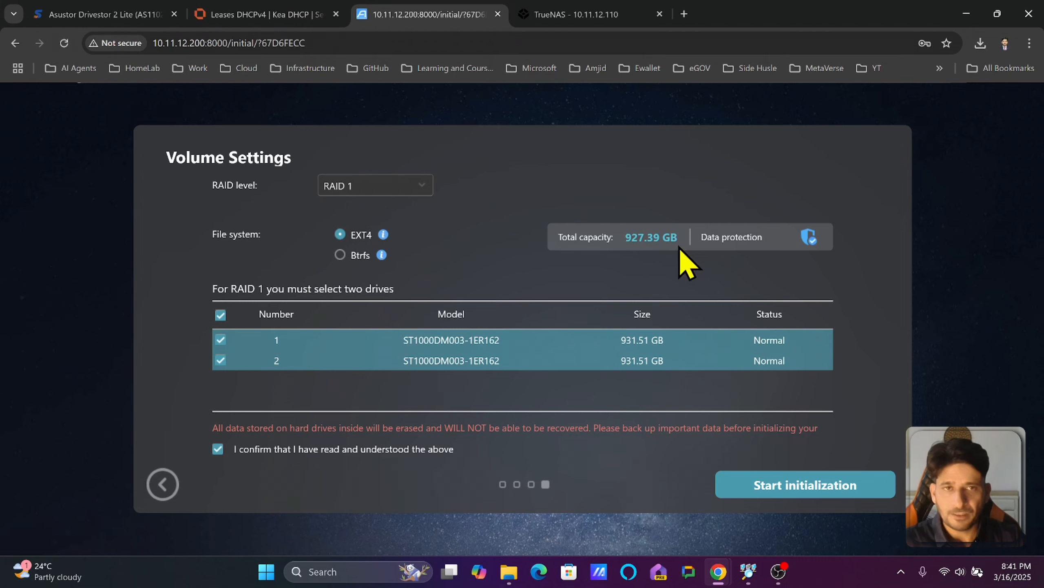
left_click(761, 482)
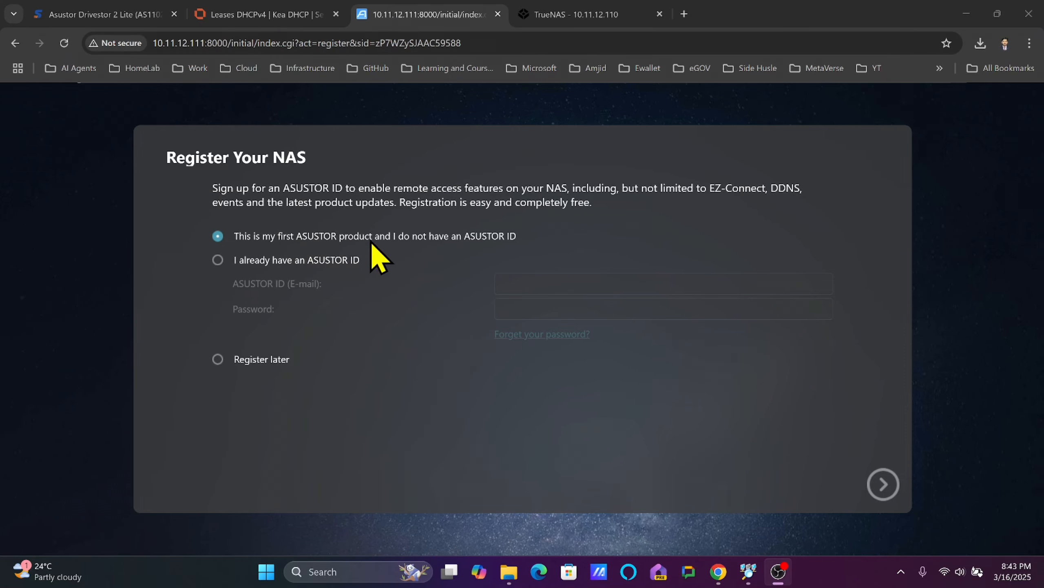
Finish NAS registration with usage set to Home/SOHO and enter the ADM desktop.
left_click(883, 485)
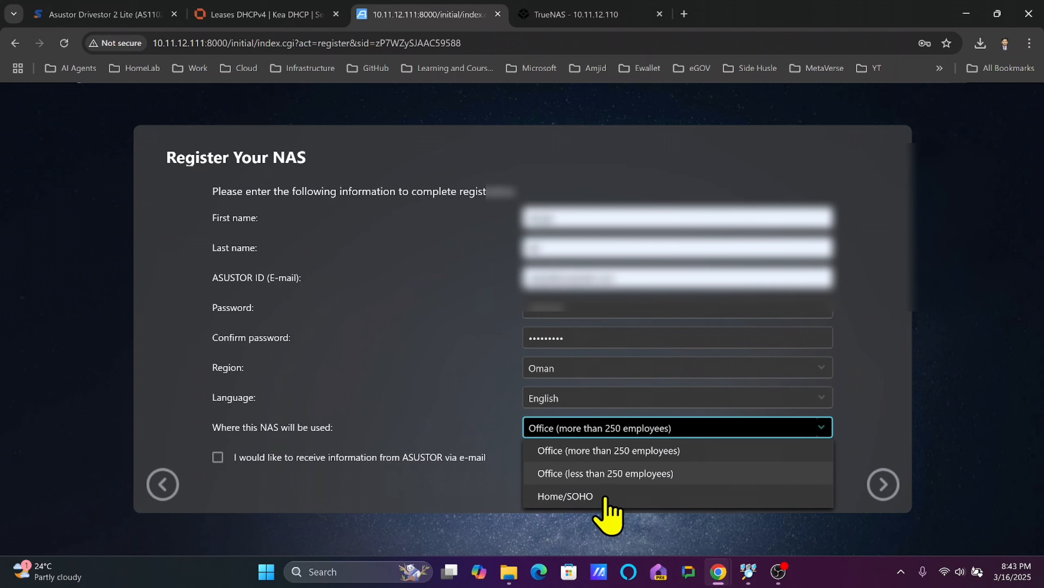
left_click(616, 497)
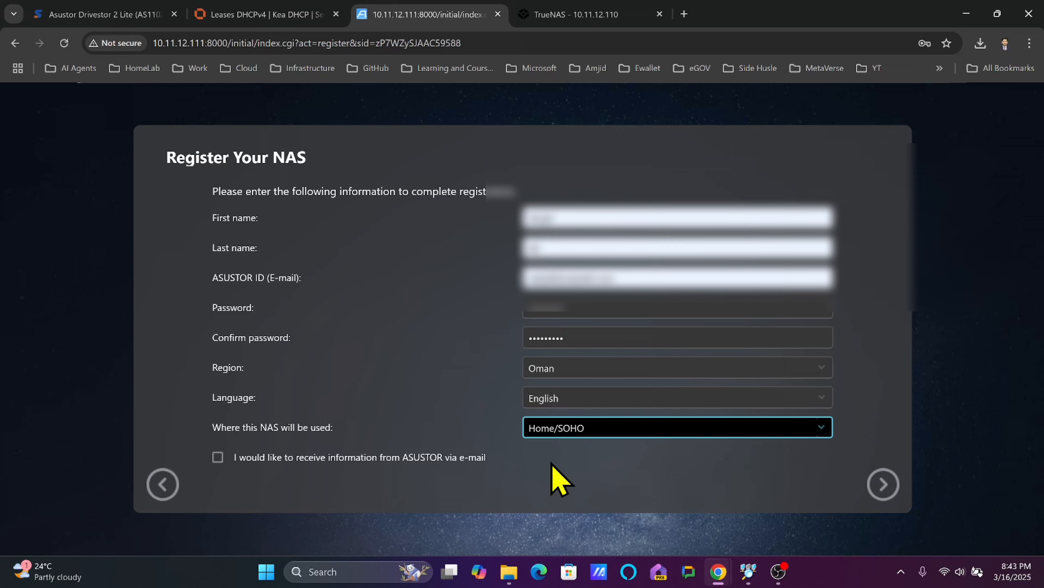
left_click(888, 487)
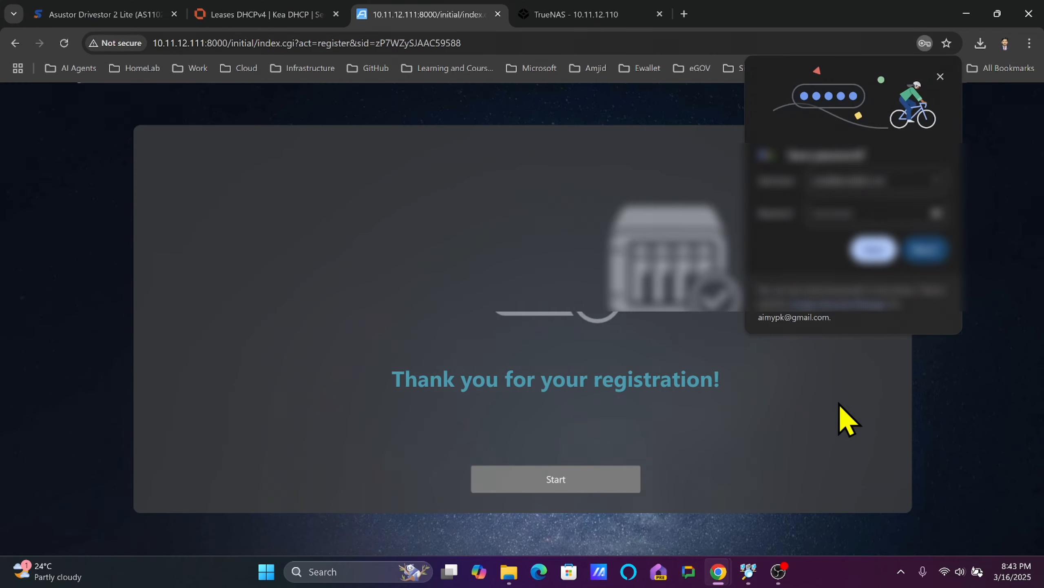
left_click(872, 252)
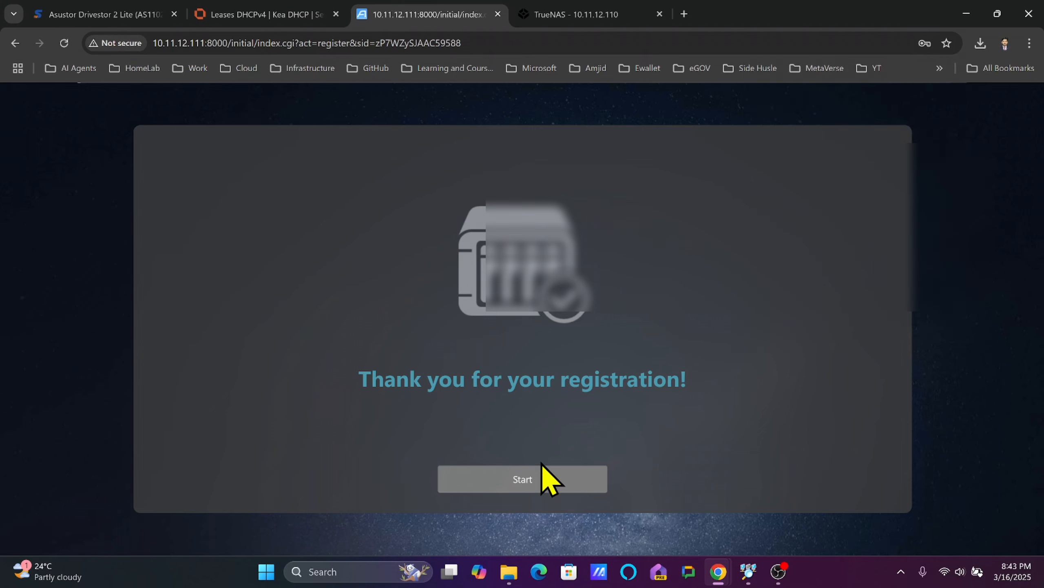
left_click(503, 485)
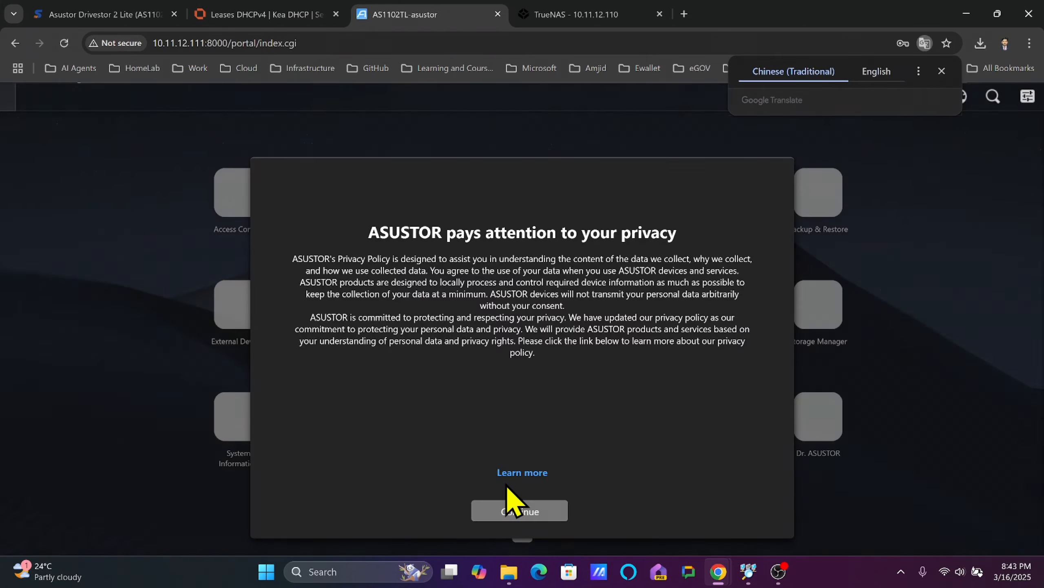
Accept the privacy notice, keep ports 8000/8001, permanently dismiss the welcome guide, and go full-screen.
left_click(499, 512)
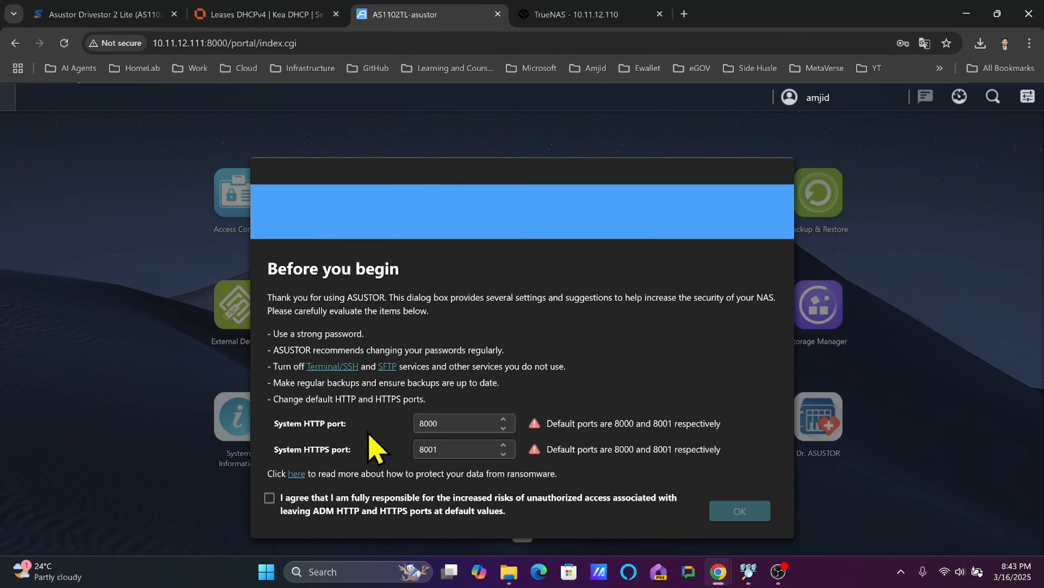
left_click(463, 424)
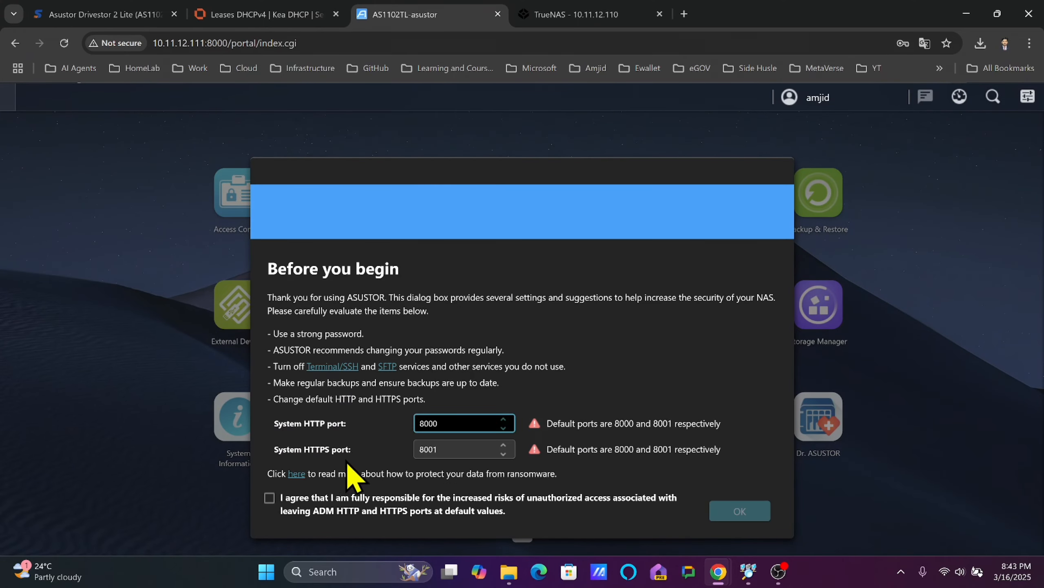
left_click(457, 452)
left_click(533, 449)
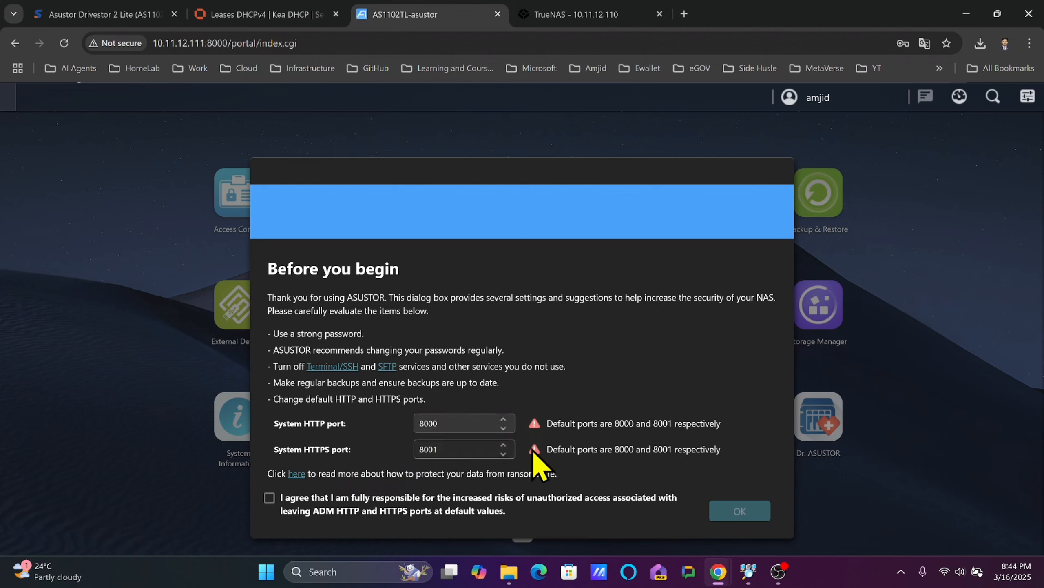
left_click(269, 499)
left_click(714, 513)
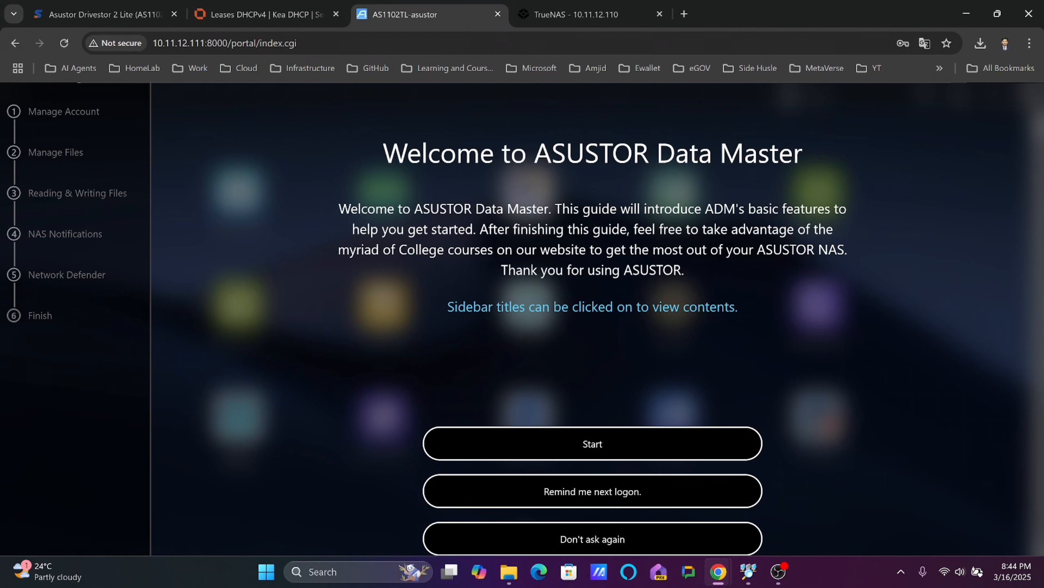
left_click(588, 543)
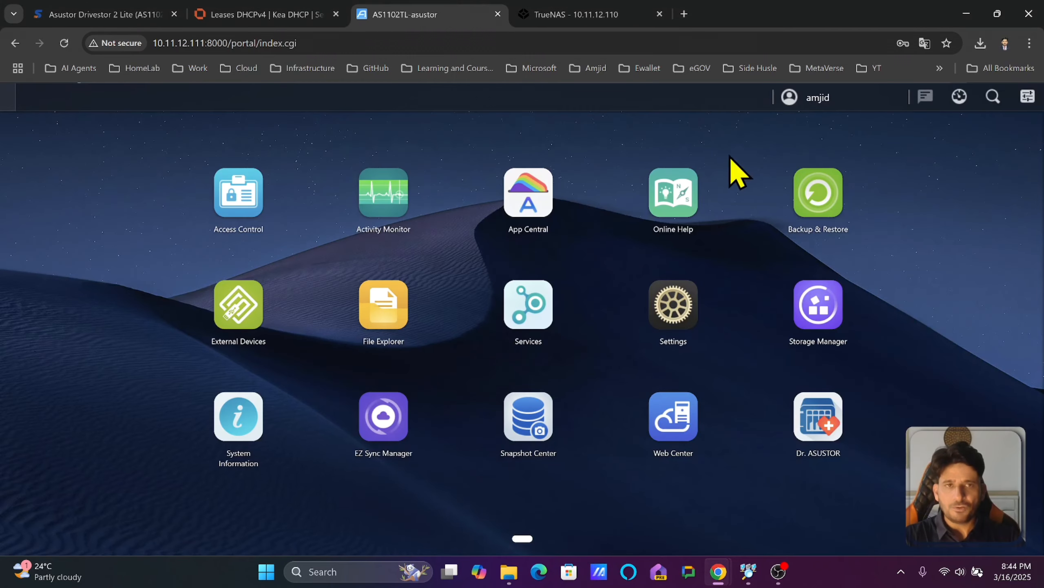
key("F11")
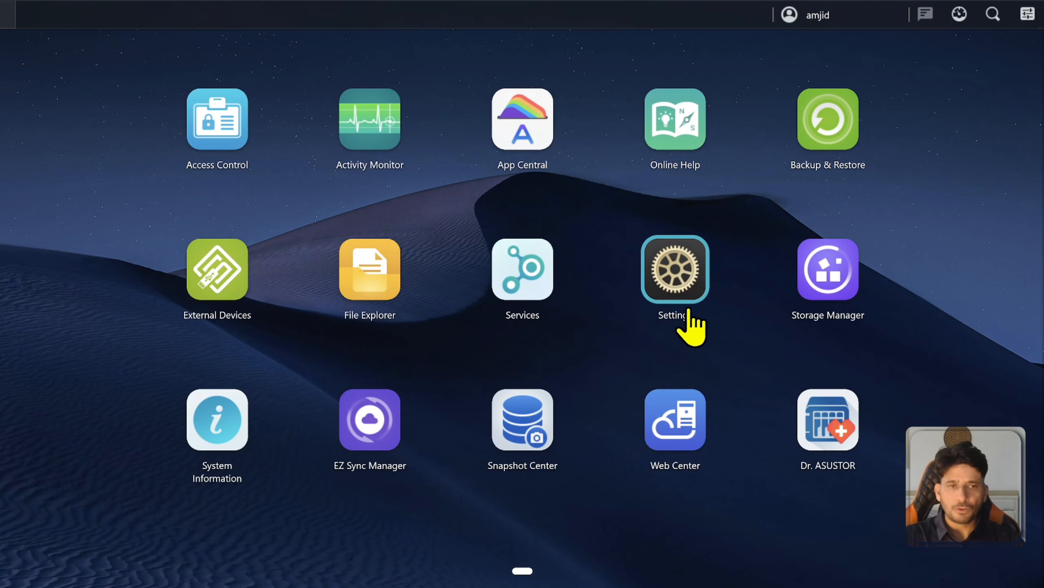
Review LAN 1's static 10.11.12.111 IP configuration in Settings > Network without changing it.
left_click(684, 275)
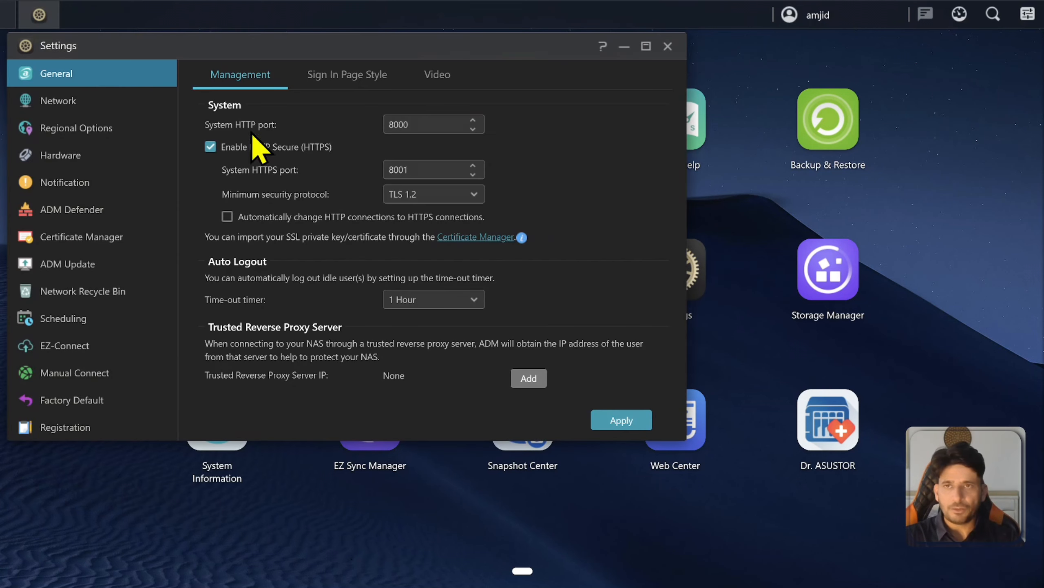
left_click(95, 108)
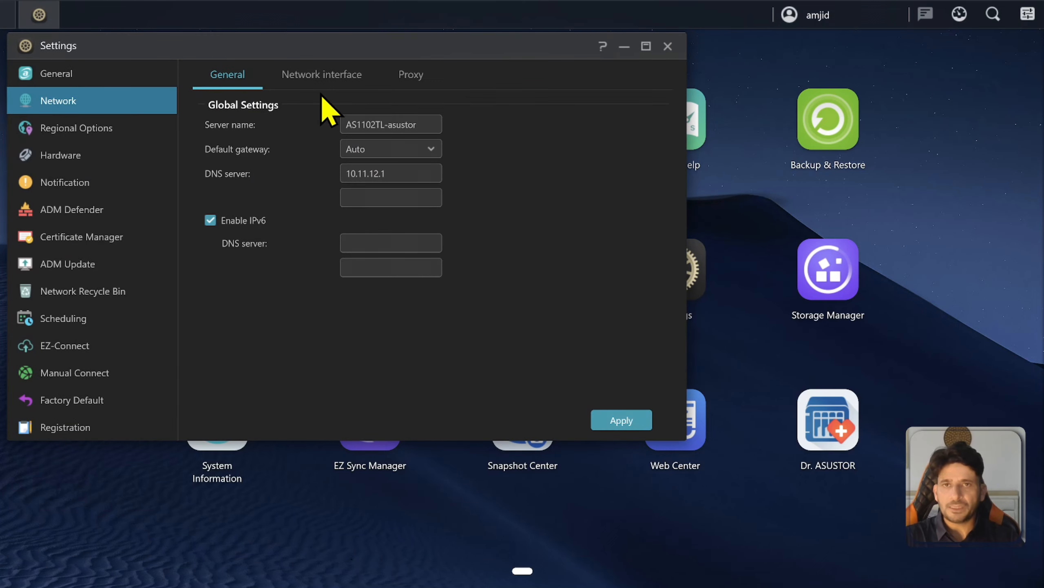
left_click(322, 80)
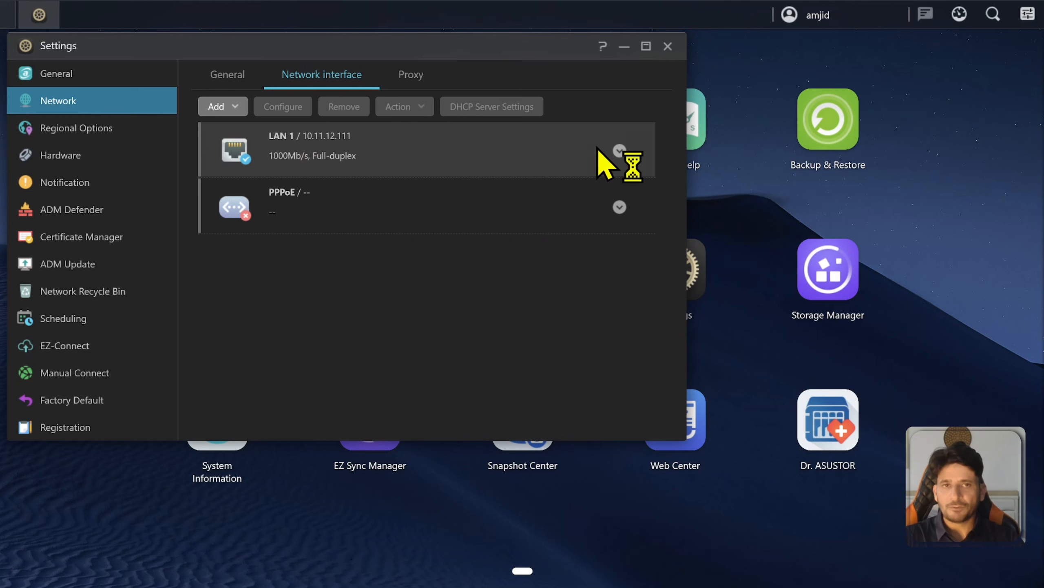
left_click(619, 150)
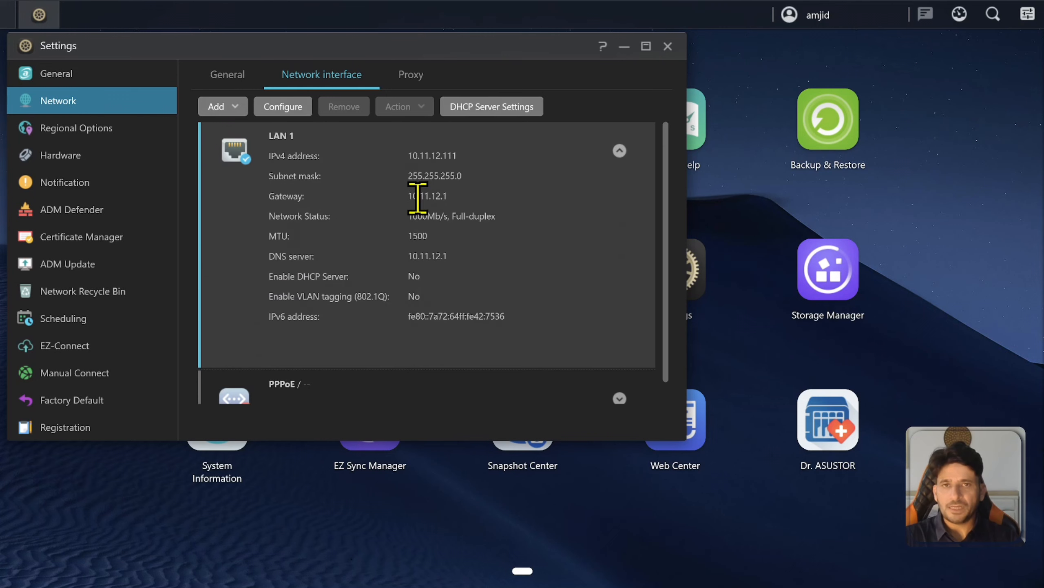
left_click(283, 107)
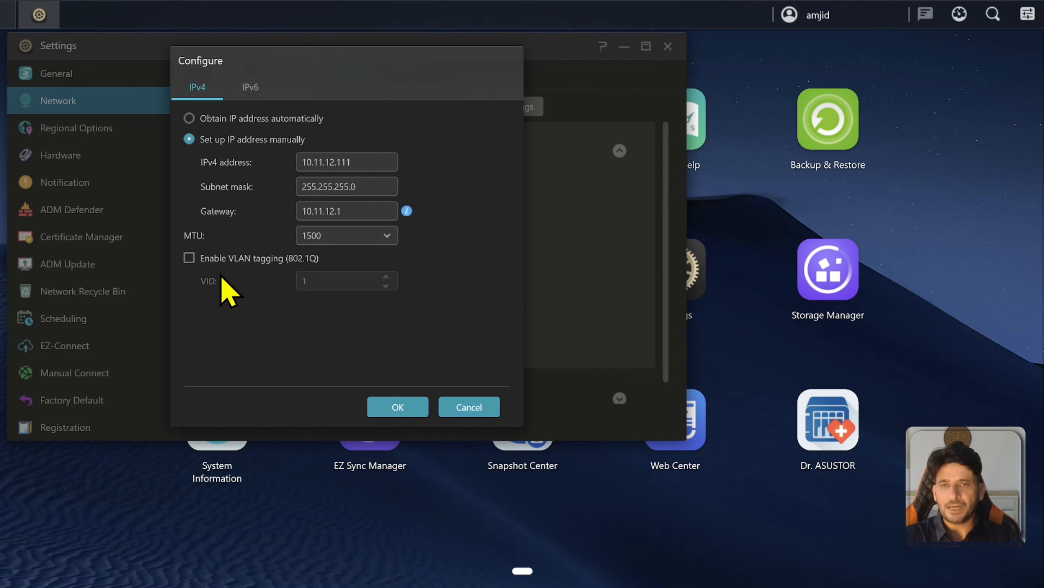
left_click(468, 408)
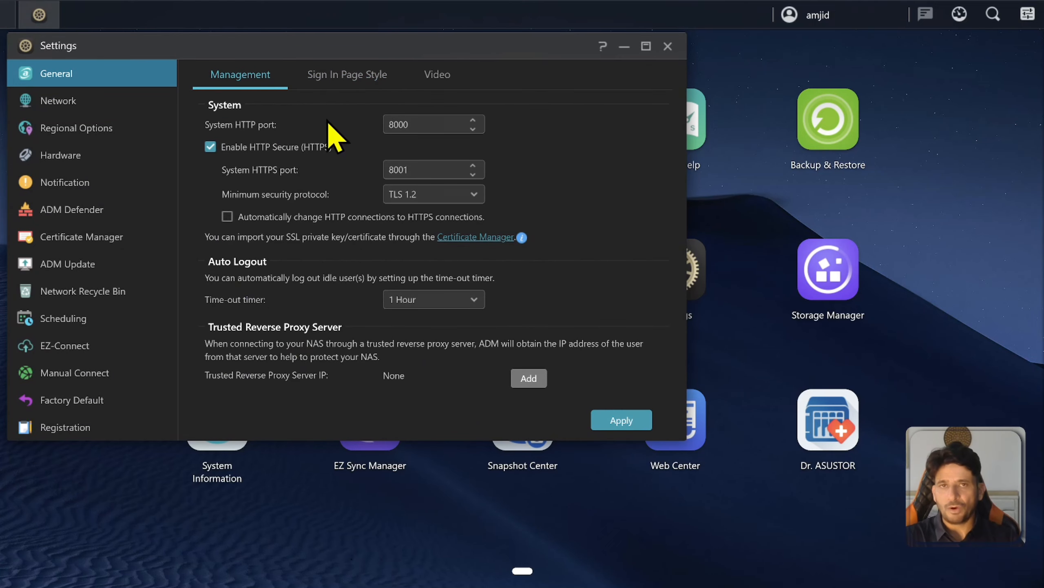
Upload logo1.jpg as the sign-in page's circular custom image and apply the new style.
left_click(351, 84)
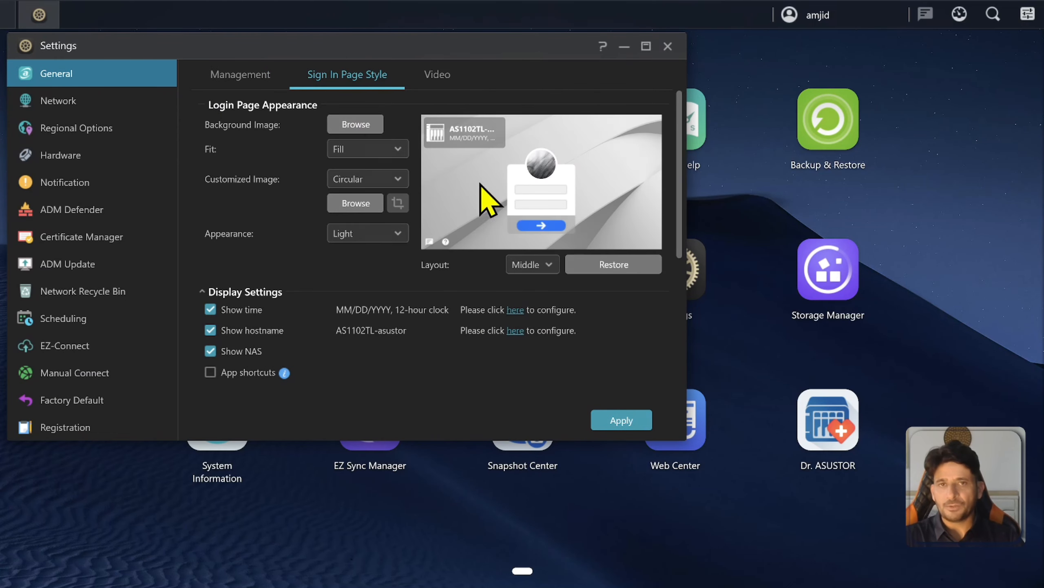
left_click(344, 126)
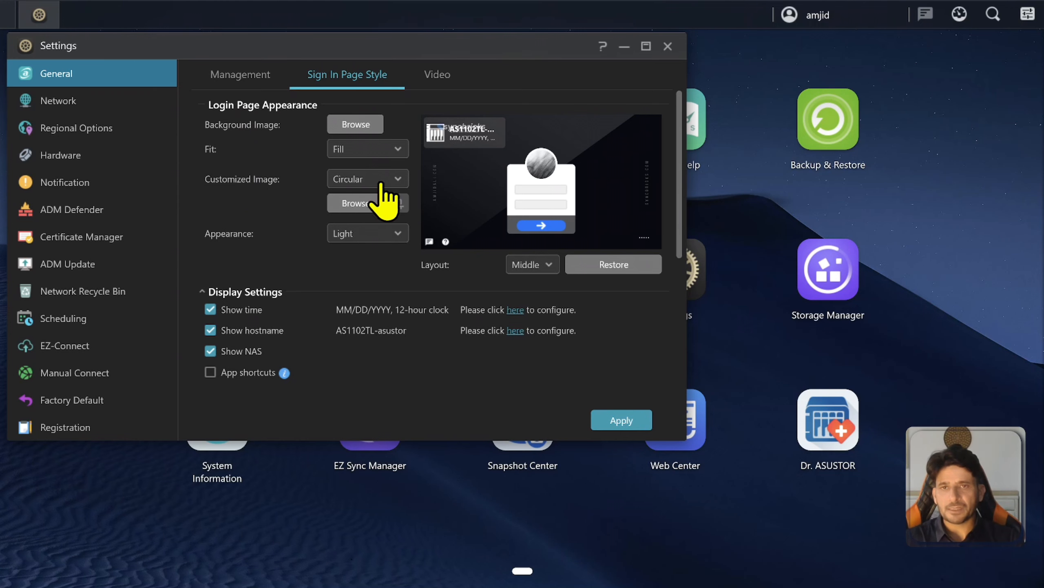
left_click(353, 206)
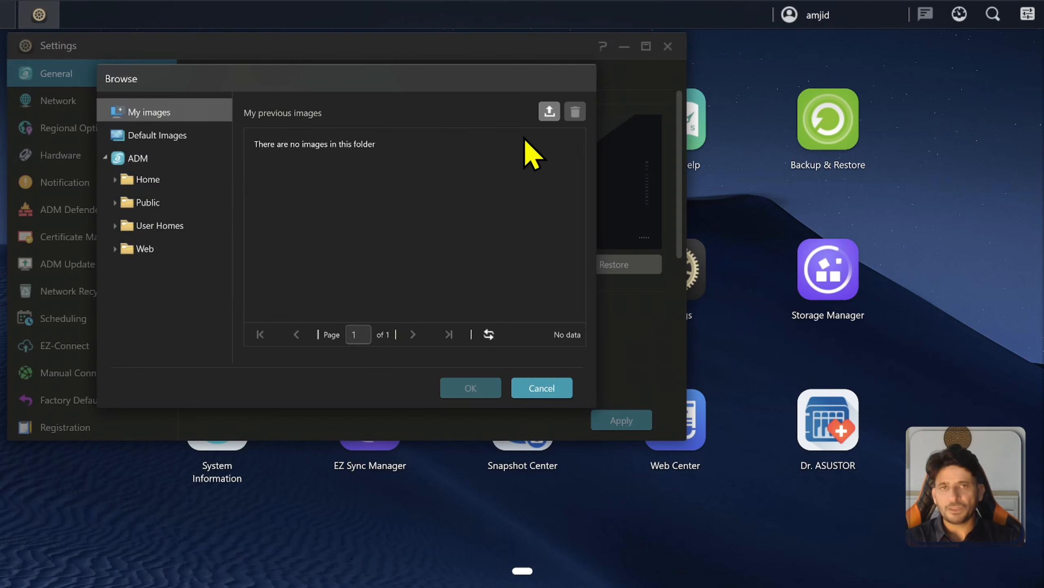
left_click(555, 110)
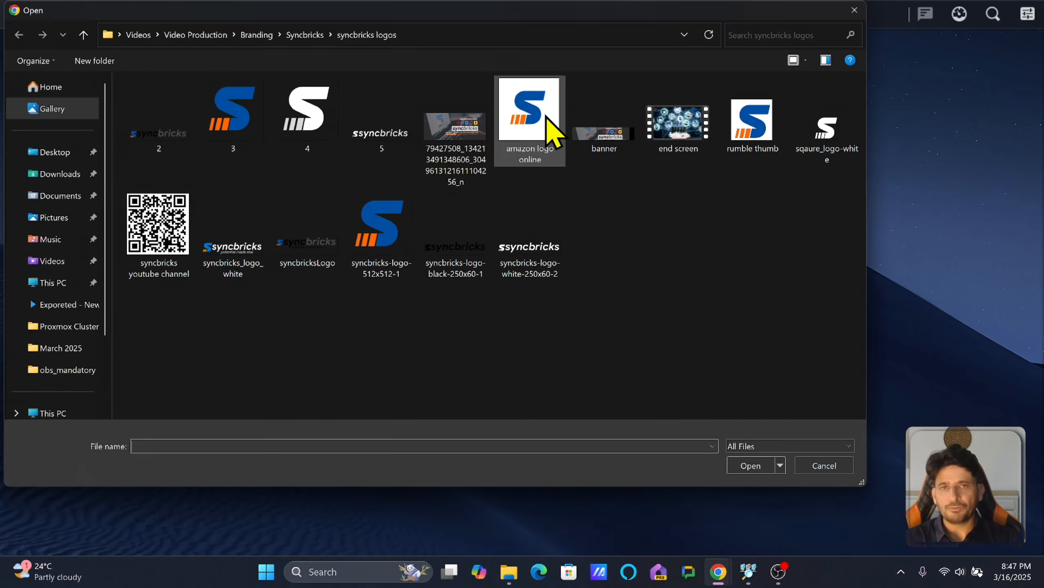
double_click(240, 126)
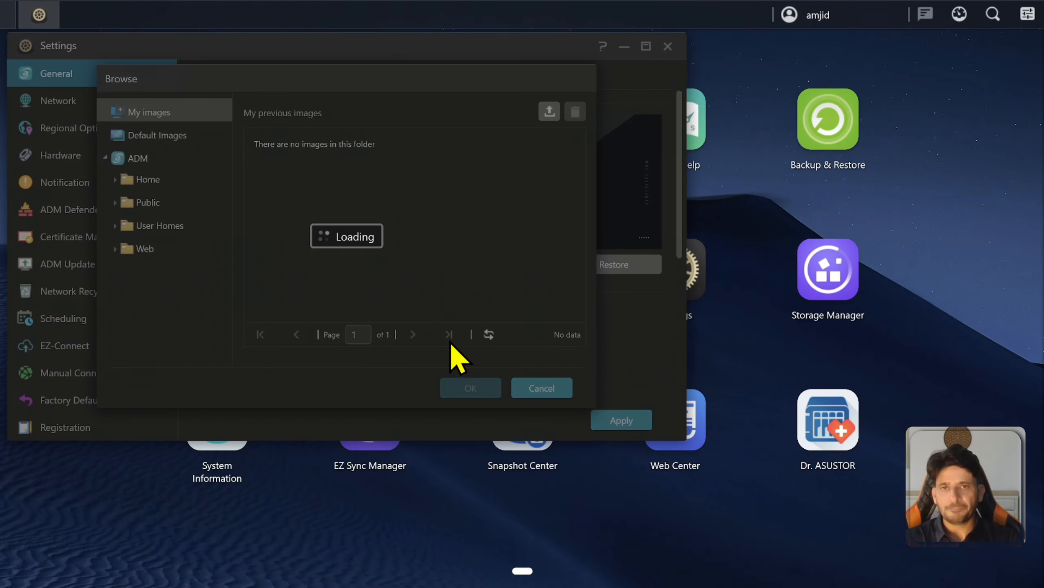
left_click(290, 199)
left_click(471, 388)
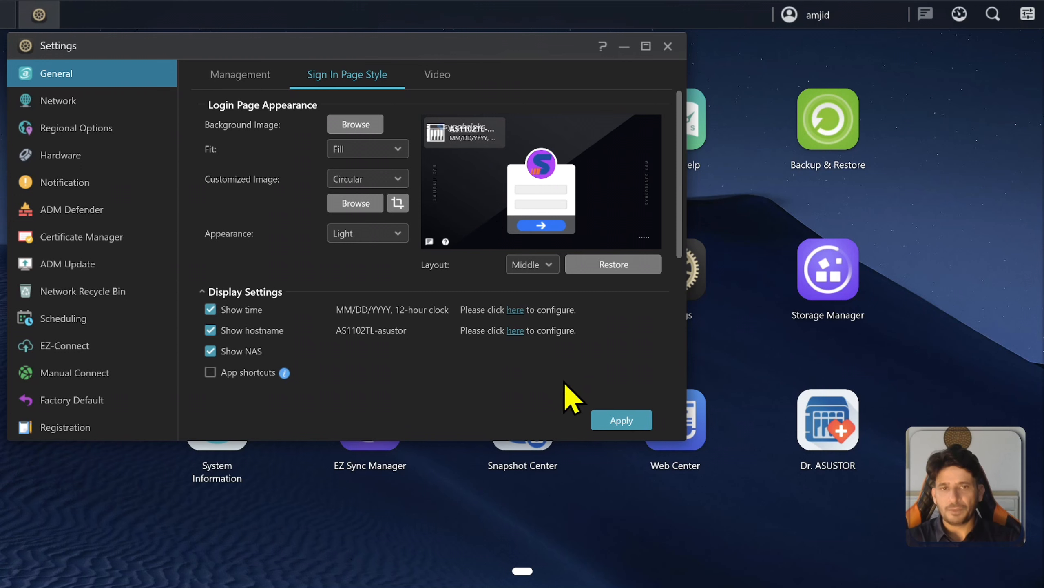
left_click(610, 413)
Sign out of ADM from the account menu and confirm.
left_click(819, 17)
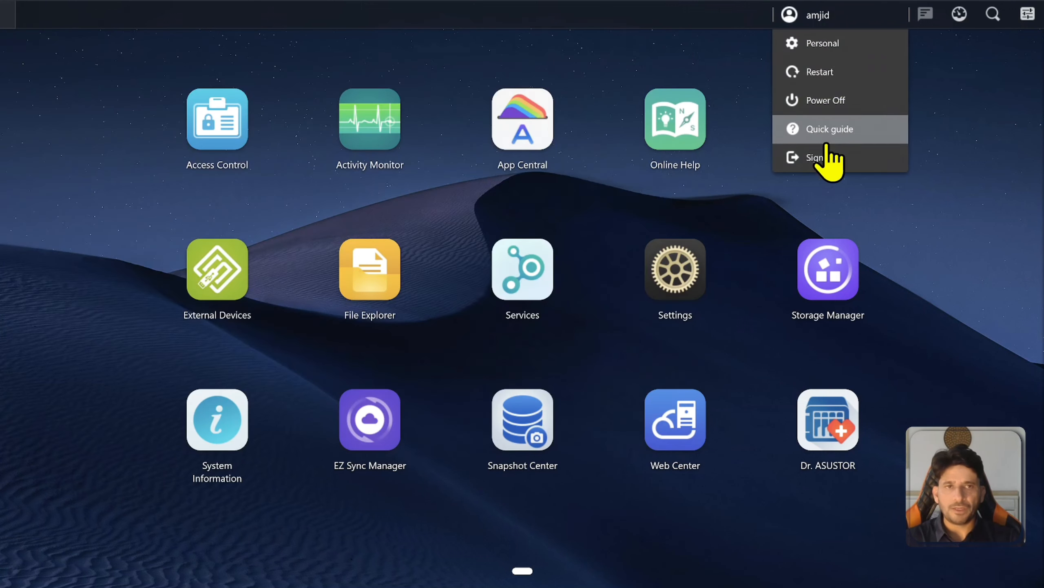
left_click(826, 160)
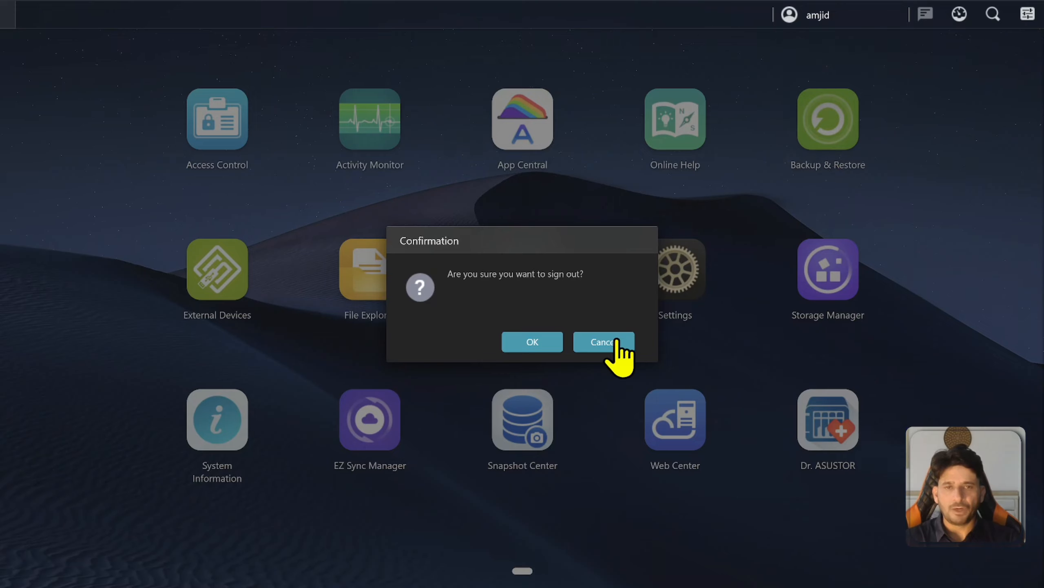
left_click(533, 344)
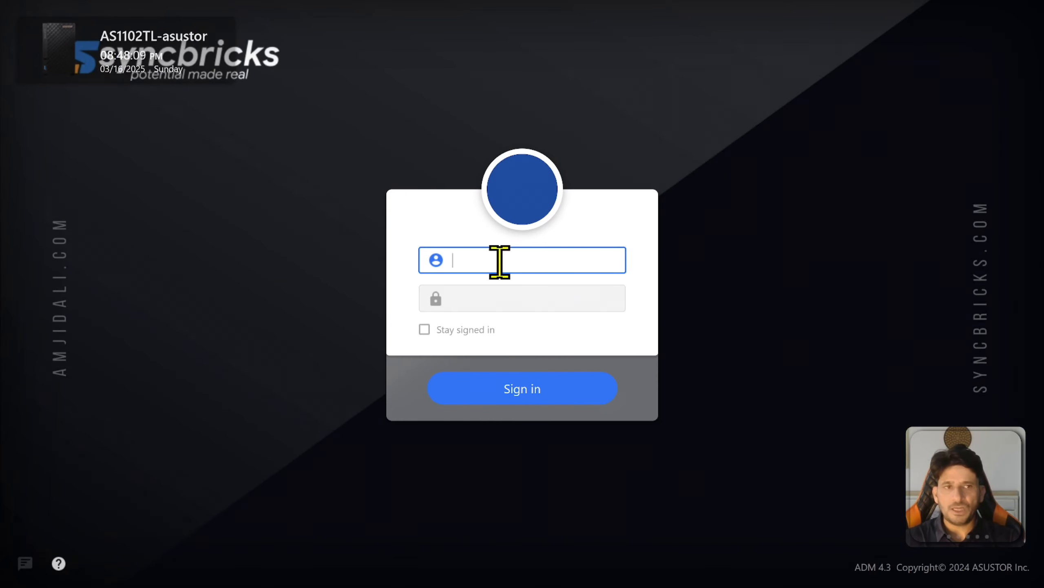
Sign back in with the account username and password, ticking Stay signed in, and open Settings.
type("a")
type("mjid")
key("Tab")
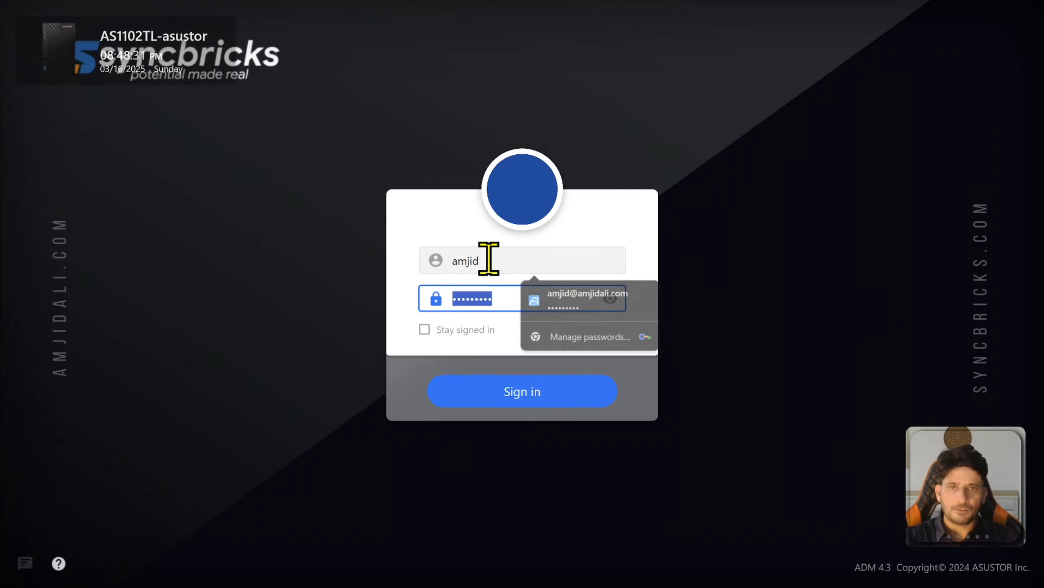
type("****")
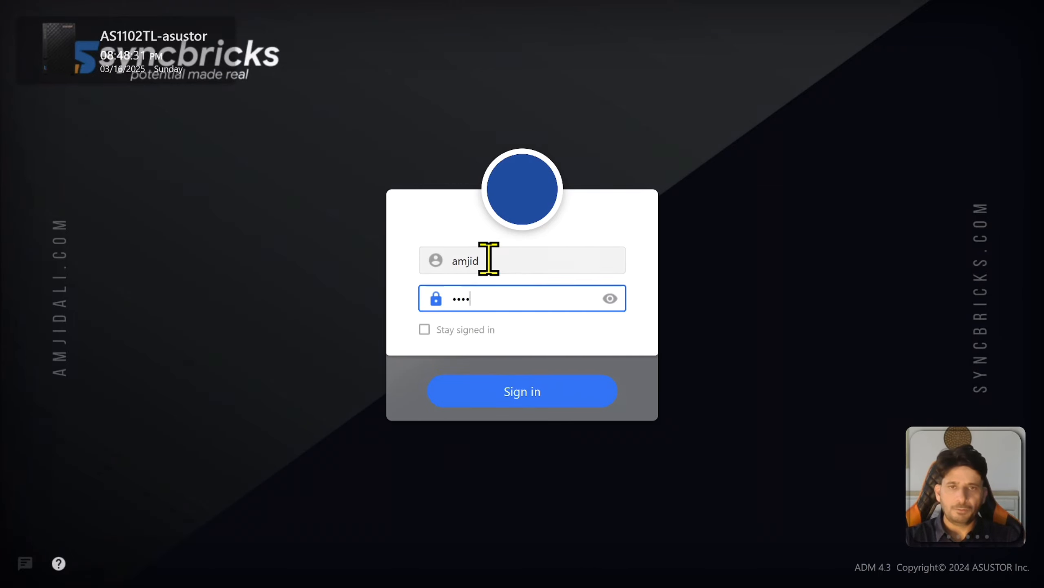
left_click(482, 330)
left_click(514, 401)
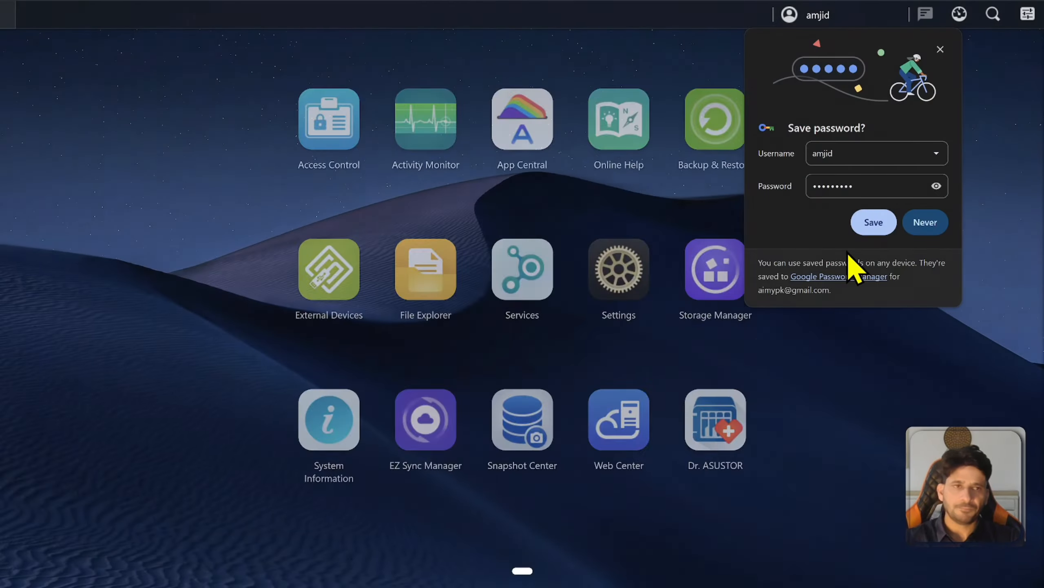
left_click(676, 310)
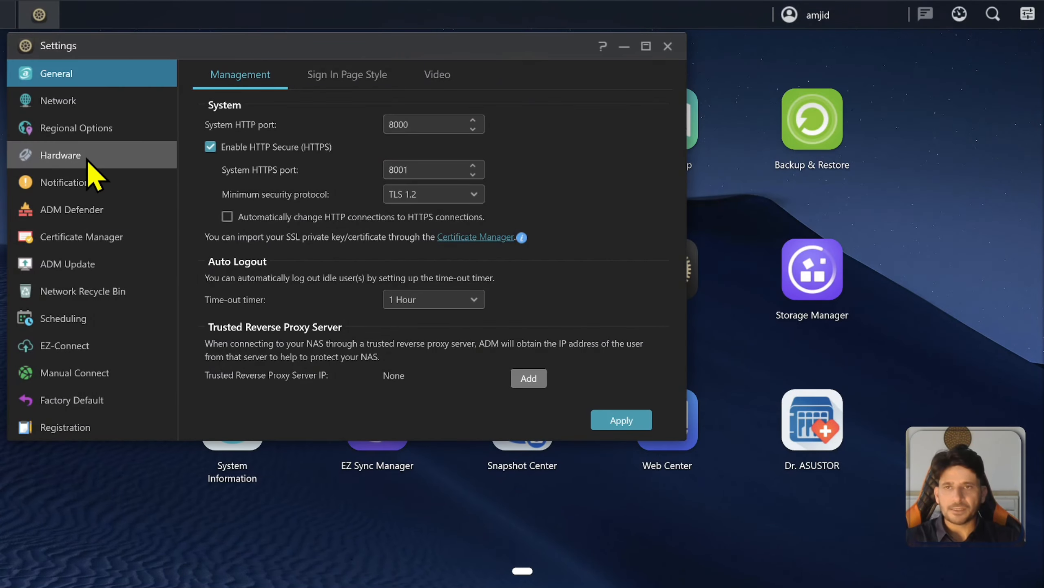
Browse the Regional Options tabs and Hardware page, leaving LED night mode at None, then view Notification.
left_click(88, 131)
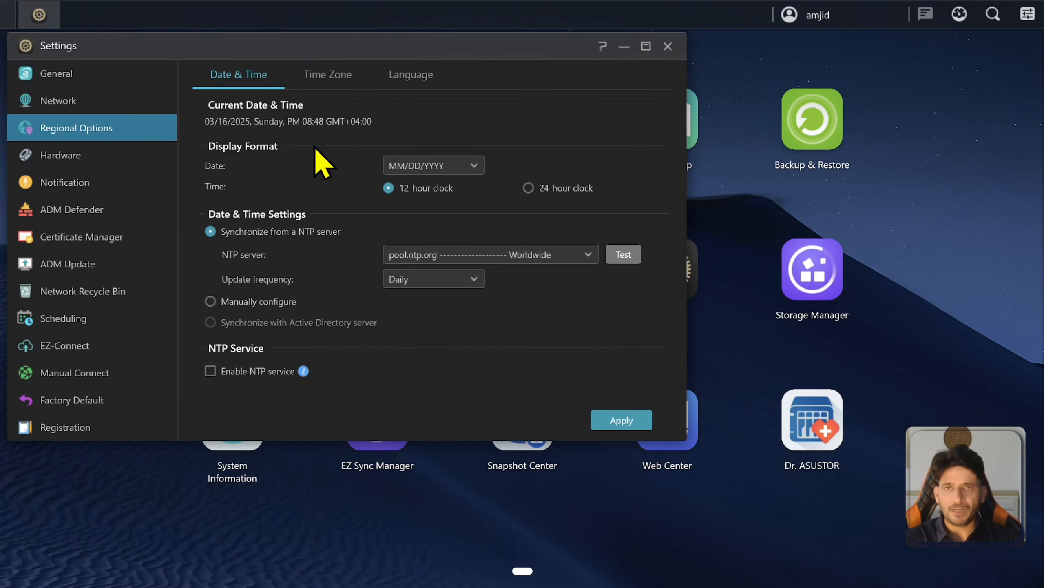
left_click(323, 75)
left_click(409, 78)
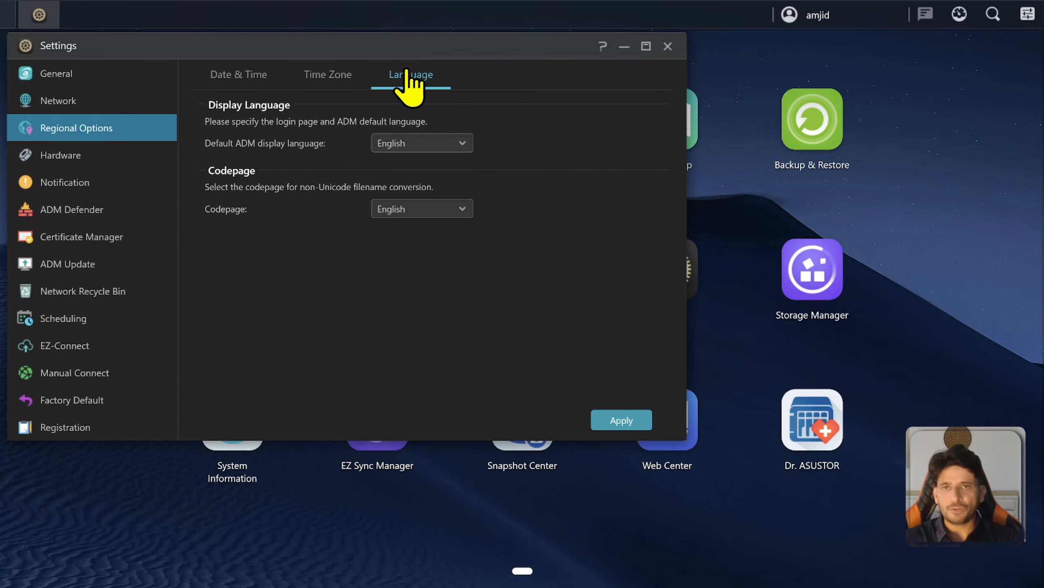
left_click(94, 158)
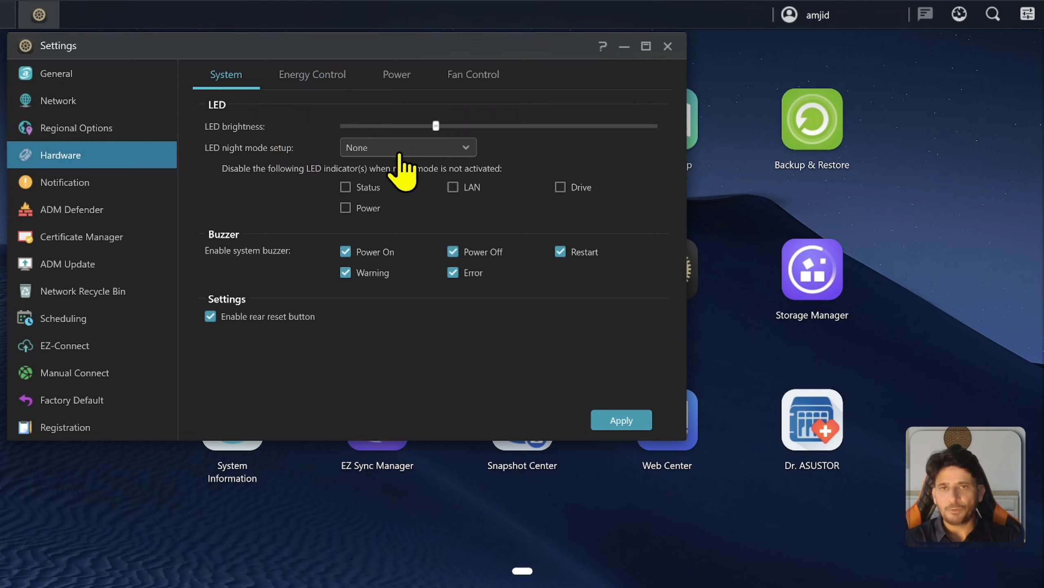
left_click(436, 152)
left_click(442, 164)
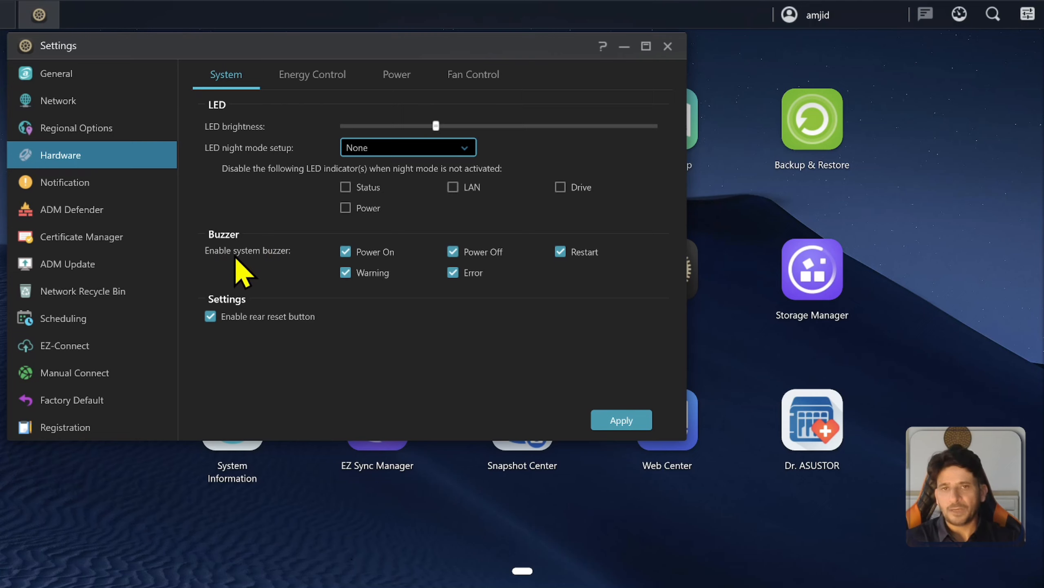
left_click(346, 271)
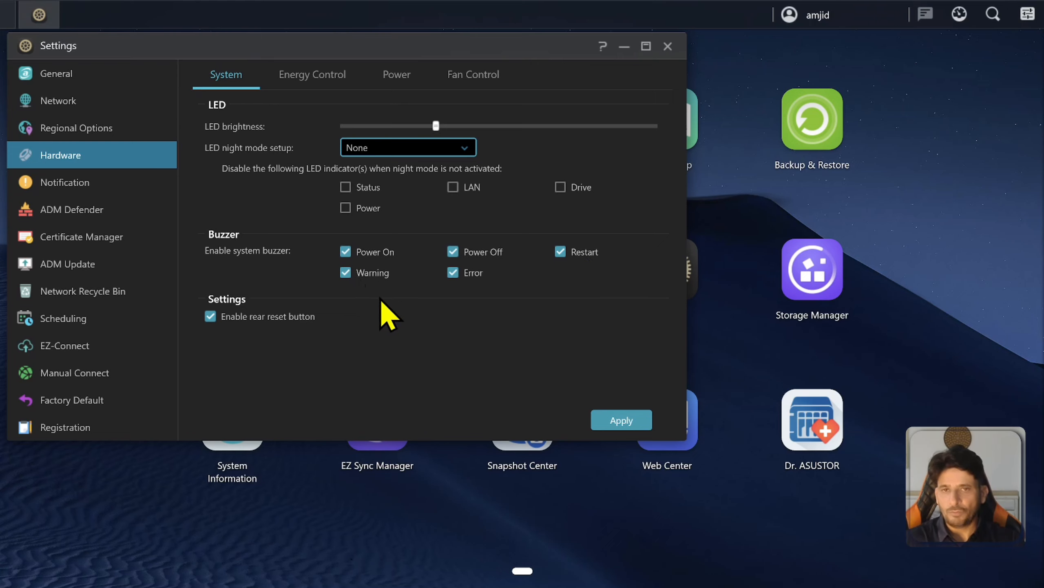
left_click(84, 190)
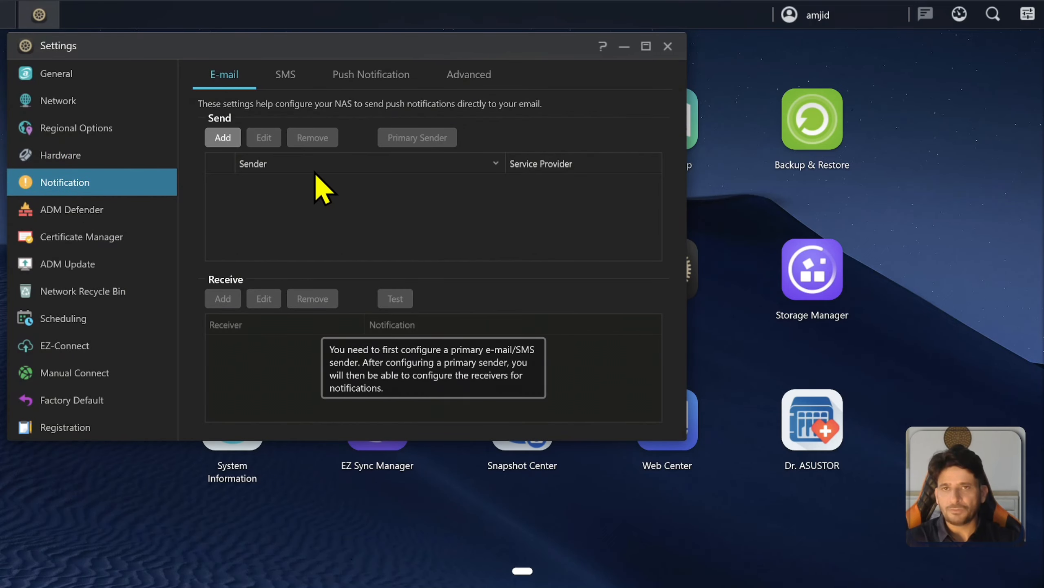
Look through the SMS, Push and Advanced notification tabs.
left_click(287, 77)
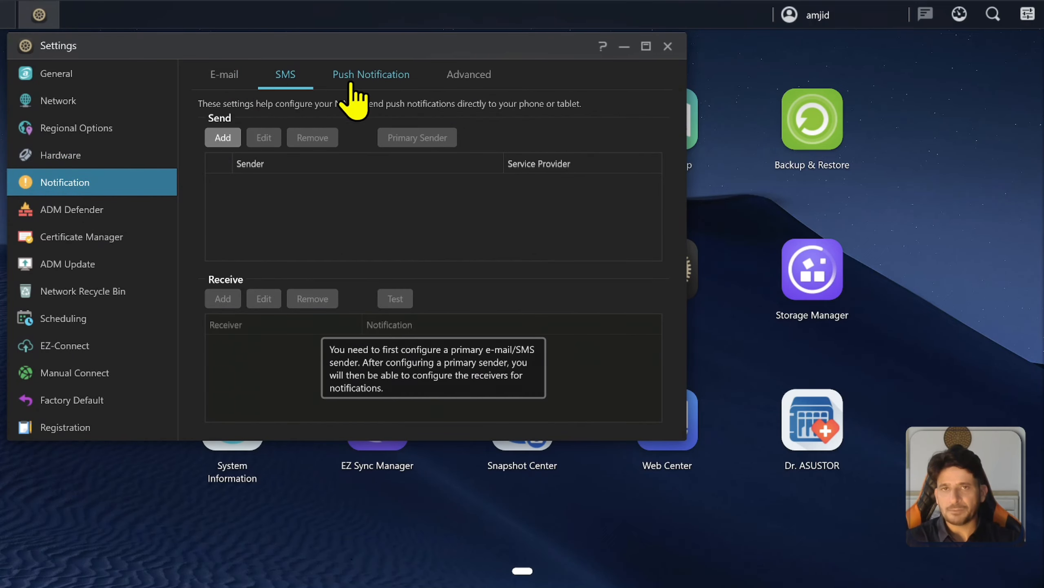
left_click(368, 75)
left_click(488, 77)
Inspect the ADM Defender firewall, cancelling a new allow policy, then view Certificate Manager.
left_click(108, 213)
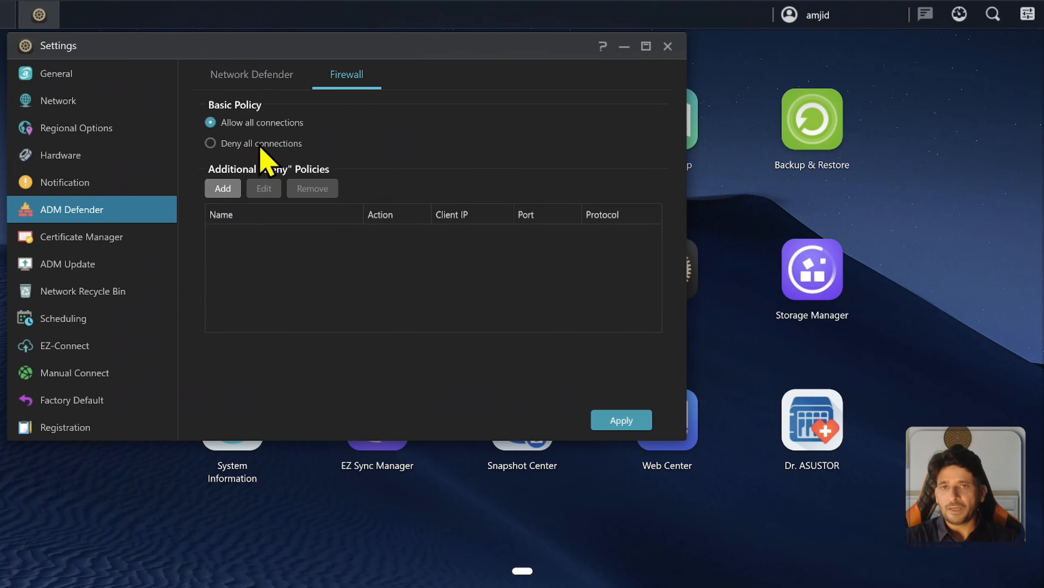
left_click(232, 190)
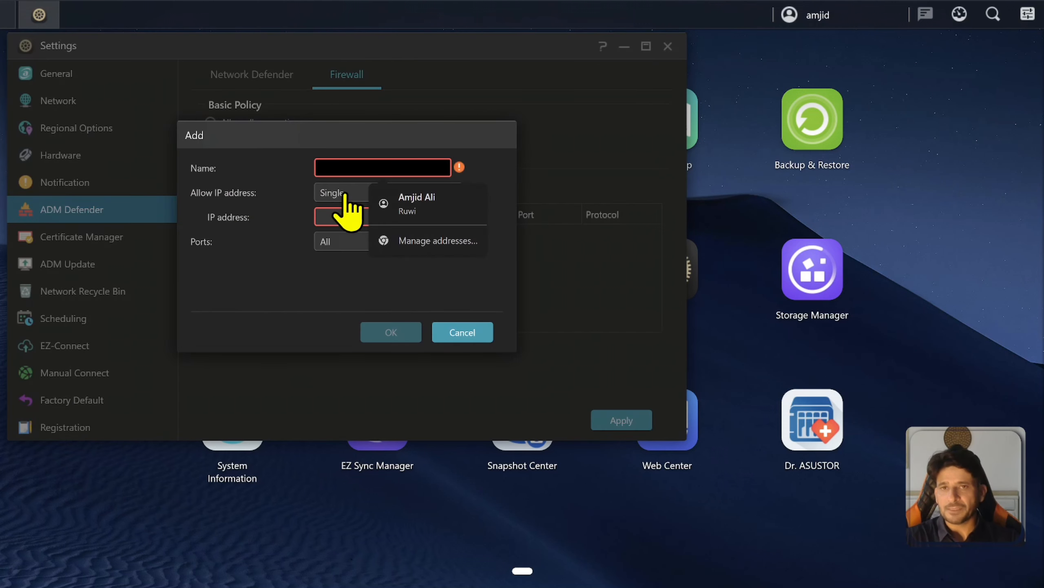
key("Escape")
key("Escape")
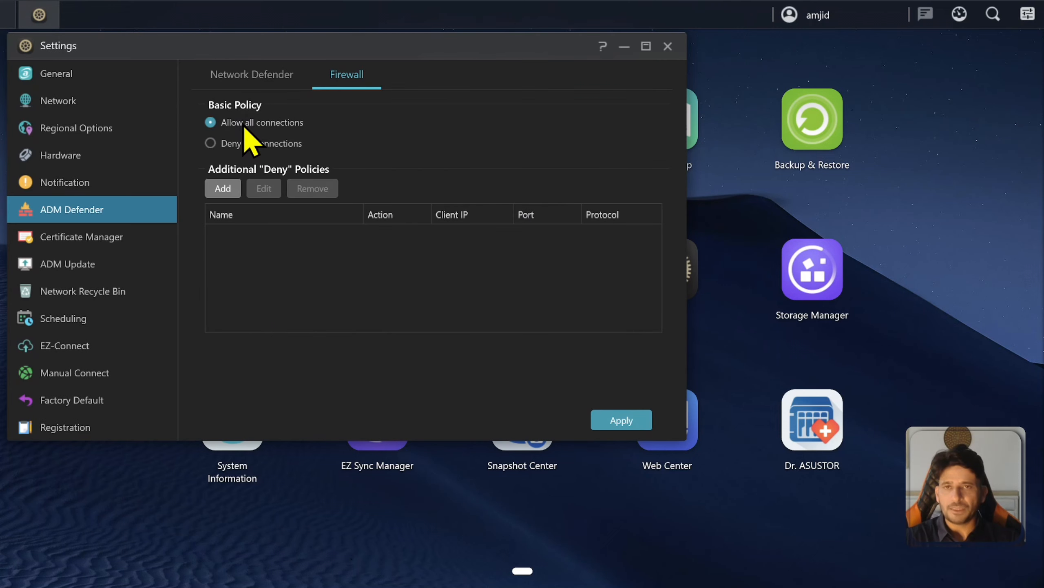
left_click(101, 236)
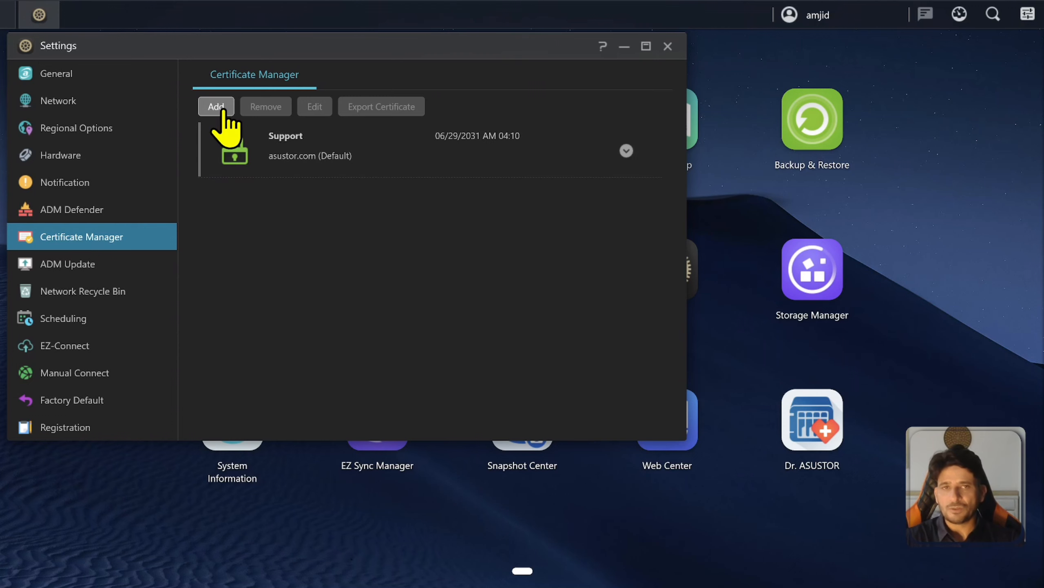
Confirm ADM 4.3.3.RC92 is the latest version, then view the Network Recycle Bin rules.
left_click(102, 273)
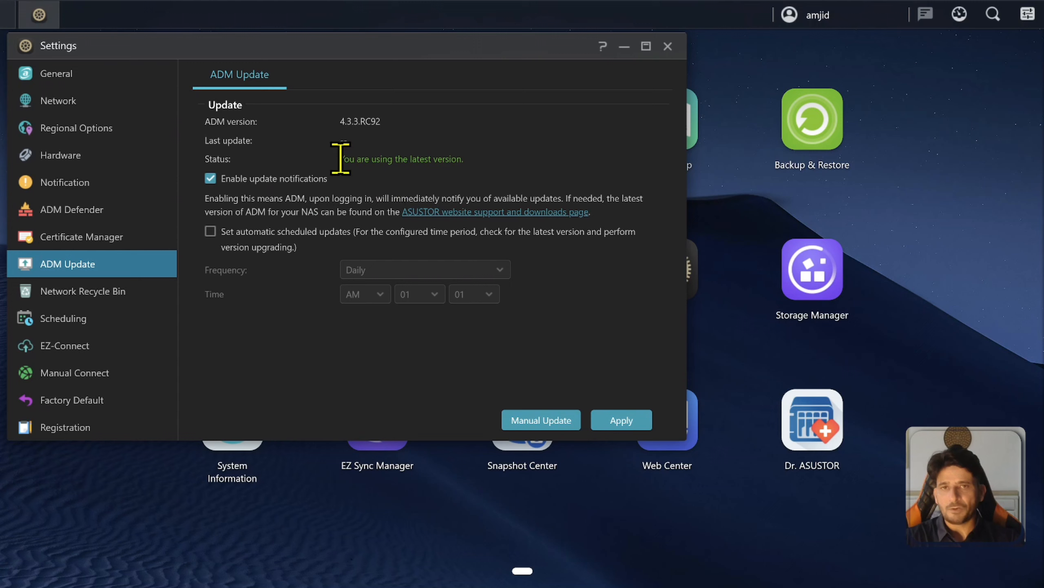
left_click_drag(341, 158, 515, 154)
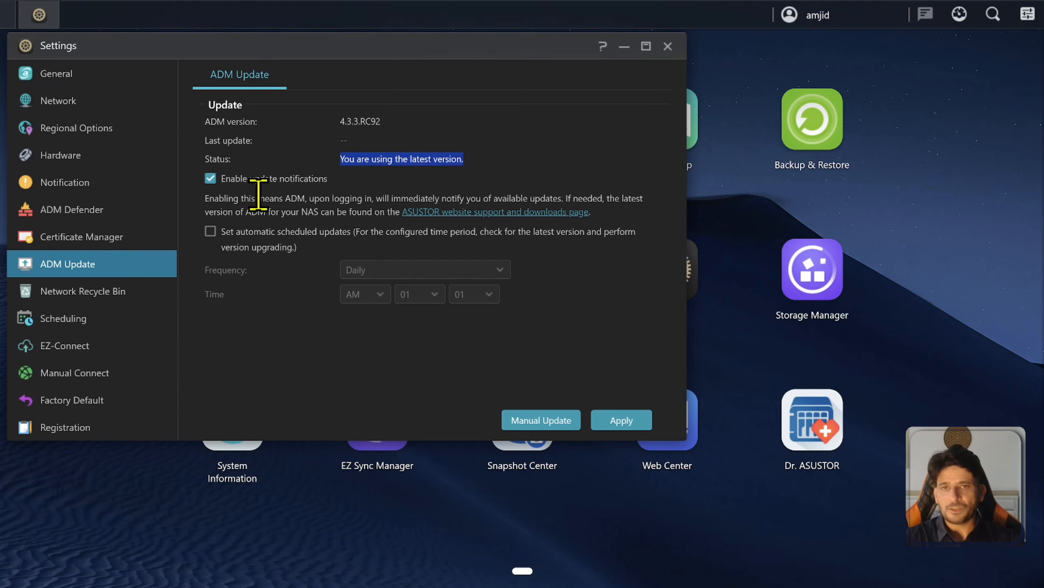
left_click(91, 299)
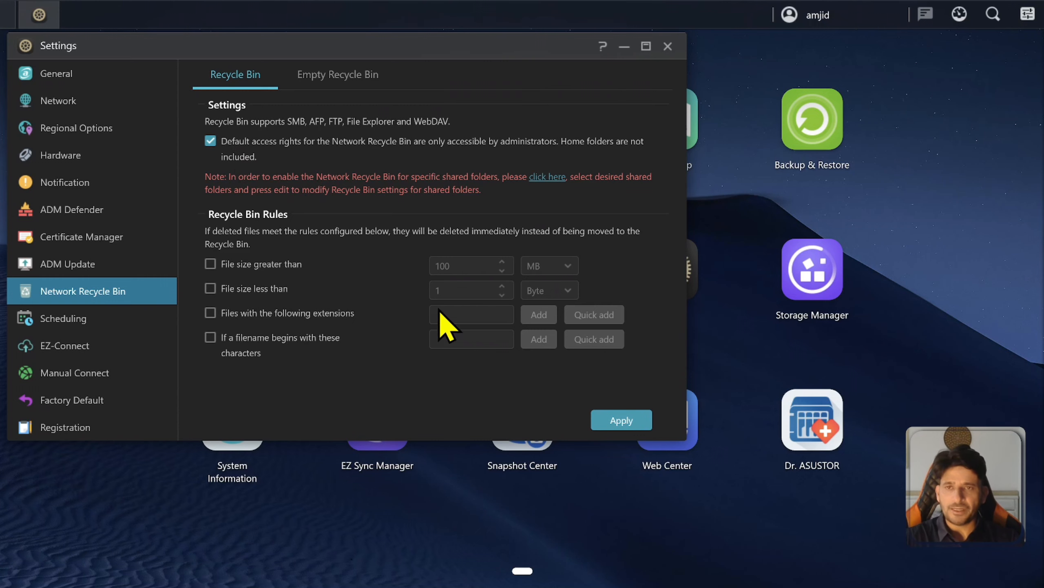
Set the Scheduling Quick setup to Nighttime as off-peak hours for thumbnail processing.
left_click(85, 328)
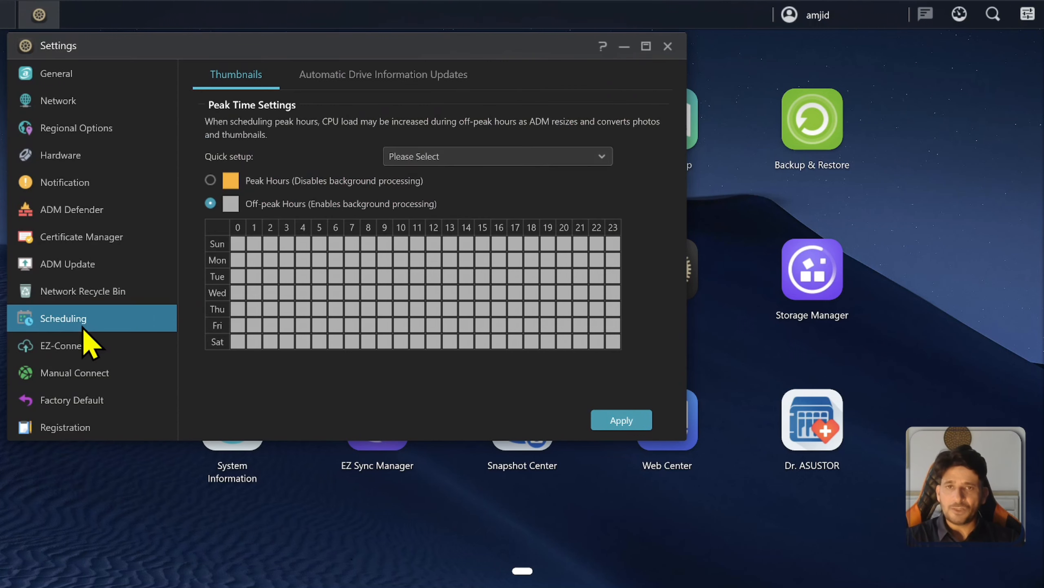
left_click(432, 156)
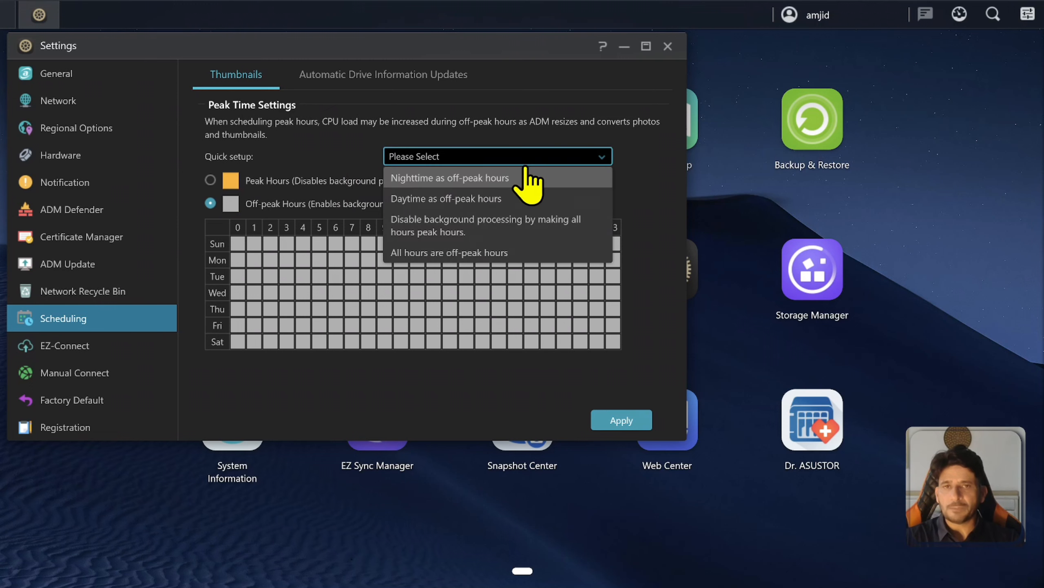
left_click(386, 160)
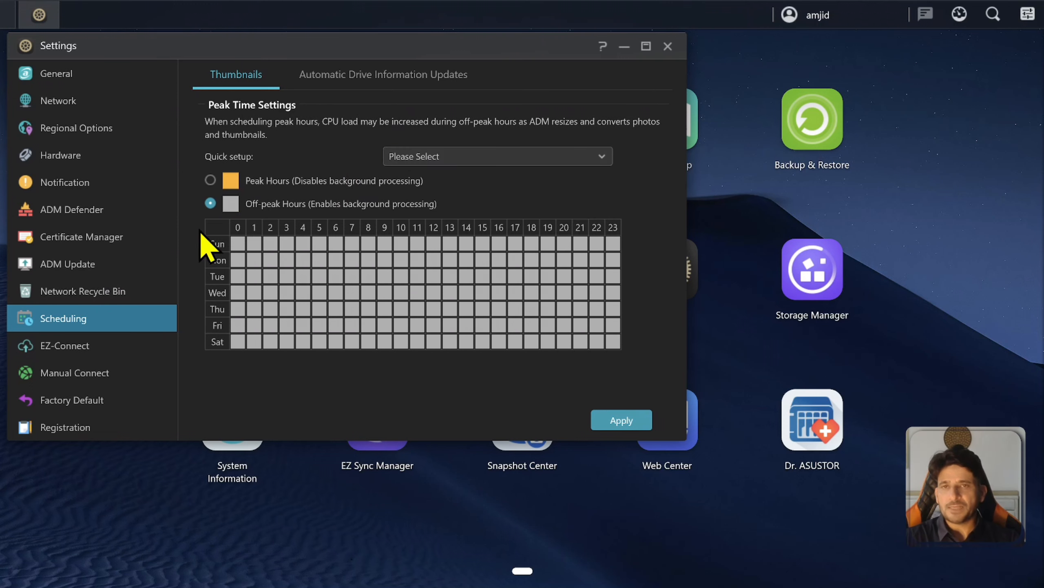
left_click(431, 158)
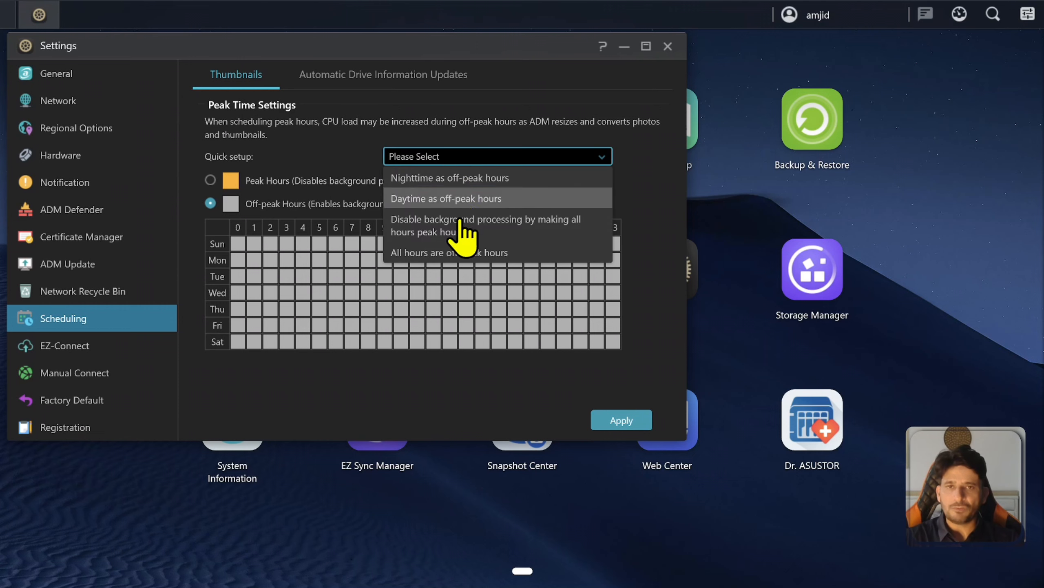
left_click(310, 129)
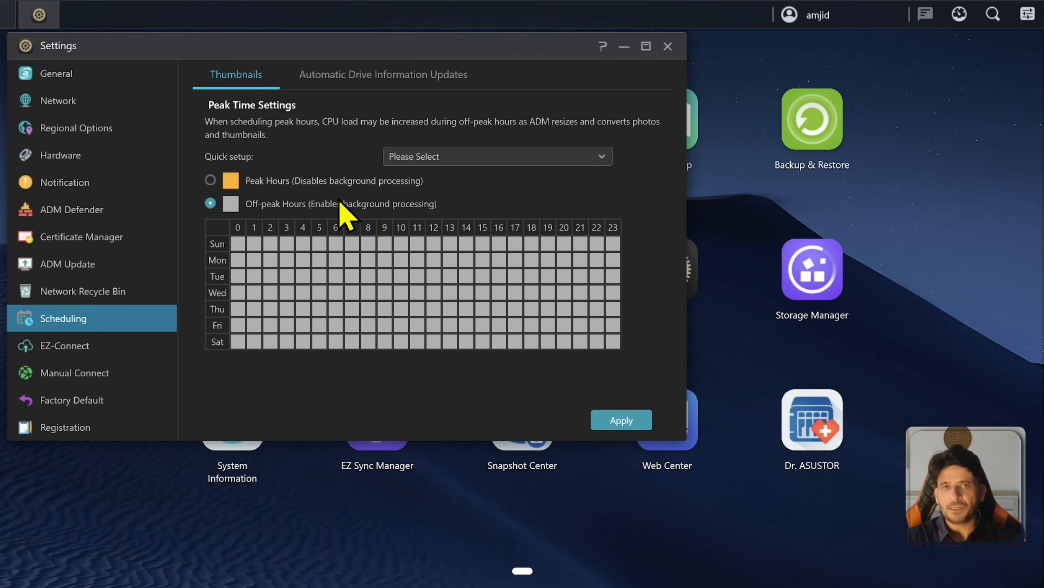
left_click(439, 156)
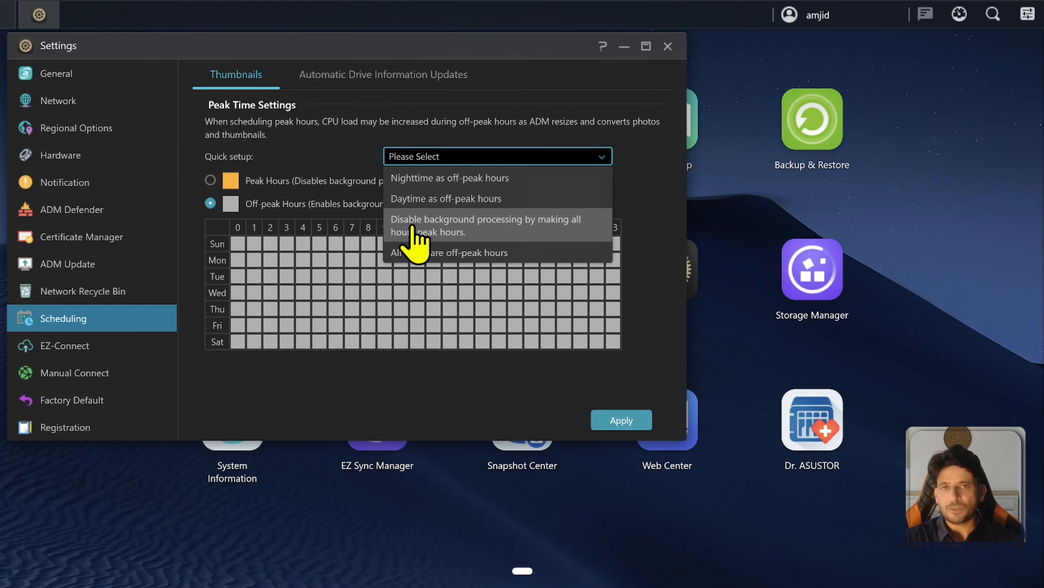
left_click(437, 181)
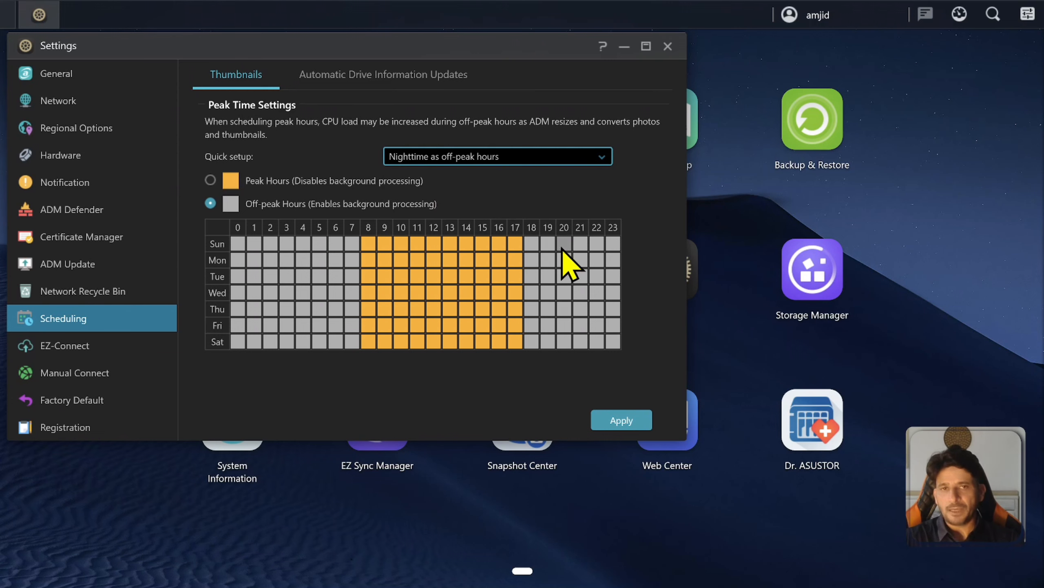
Check that Automatic Drive Information Updates stays Daily, then view the EZ-Connect settings.
left_click(333, 83)
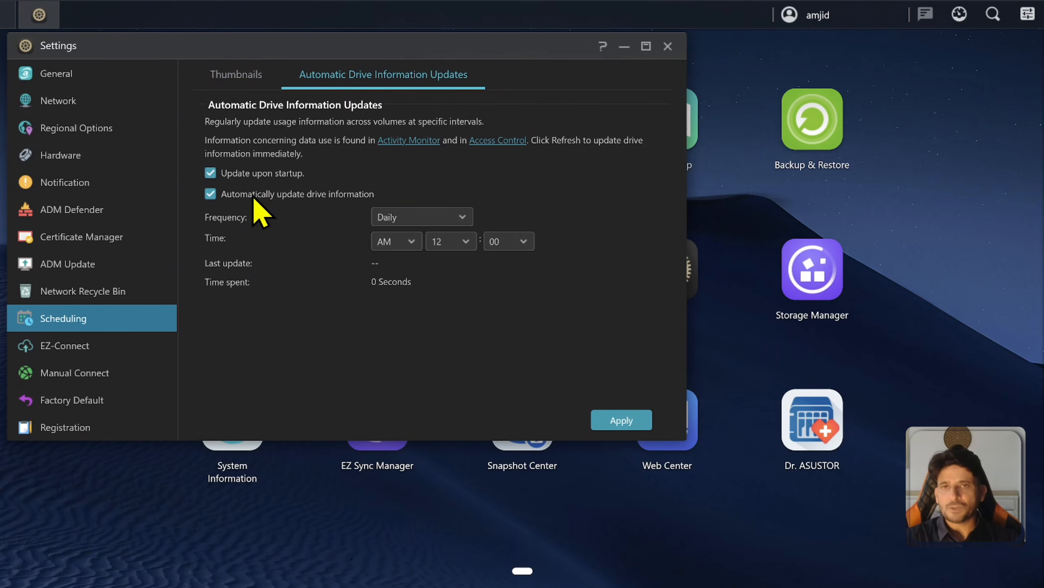
left_click(397, 218)
left_click(447, 211)
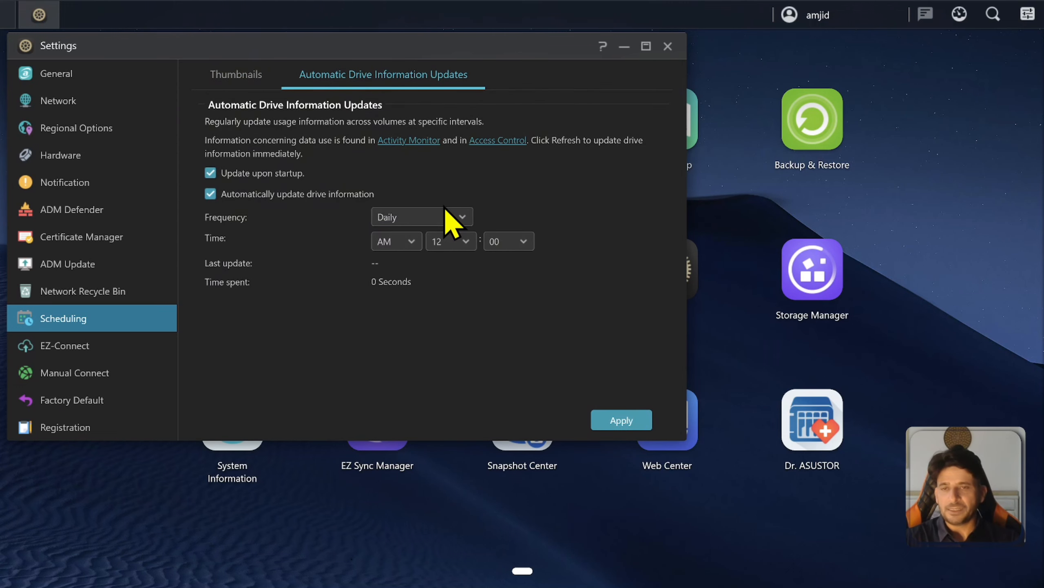
left_click(90, 349)
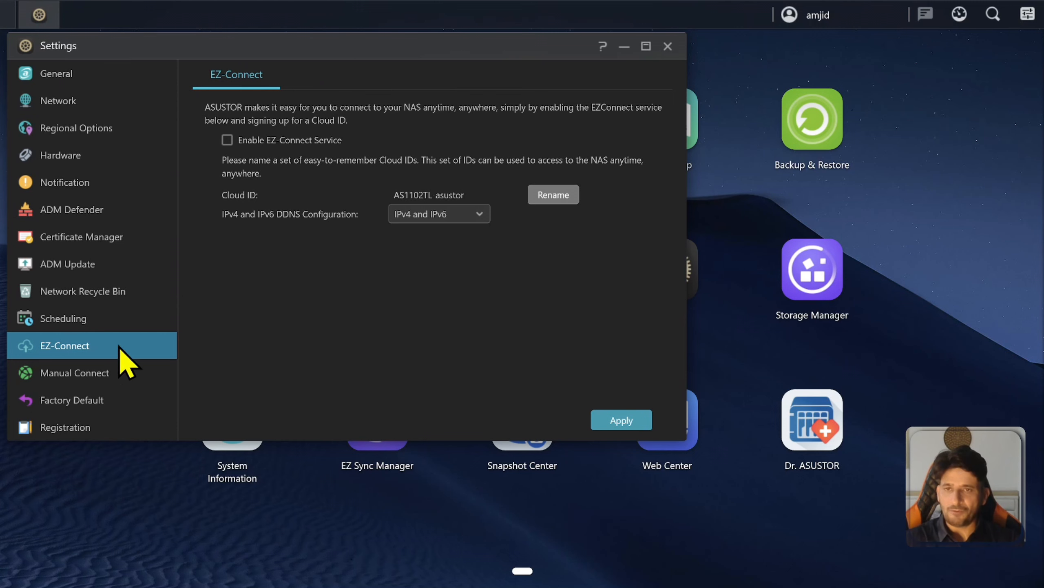
Review the Factory Default warning without resetting, then return to General management (HTTP 8000, HTTPS 8001).
left_click(105, 420)
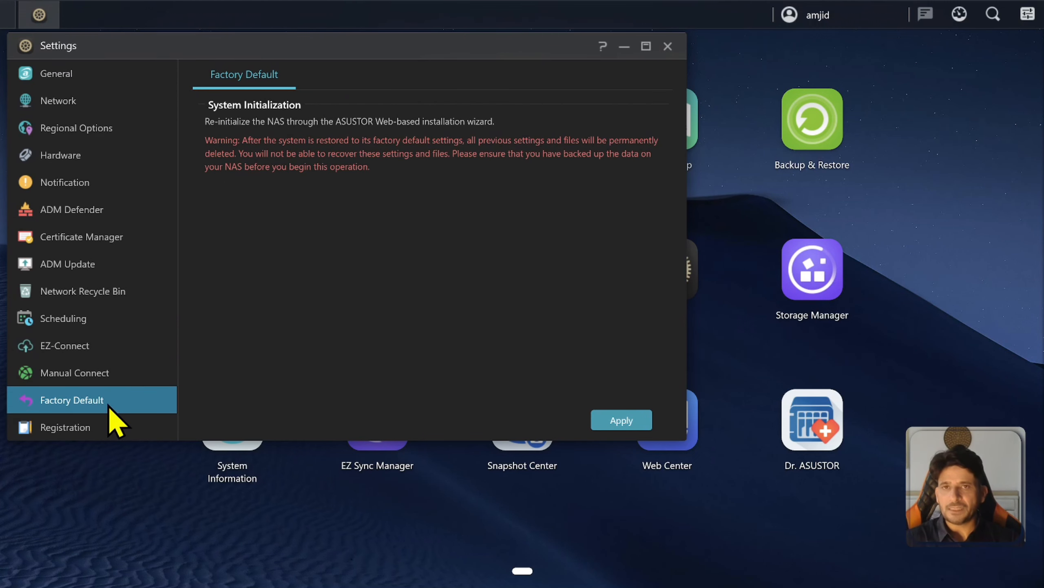
left_click_drag(219, 121, 495, 155)
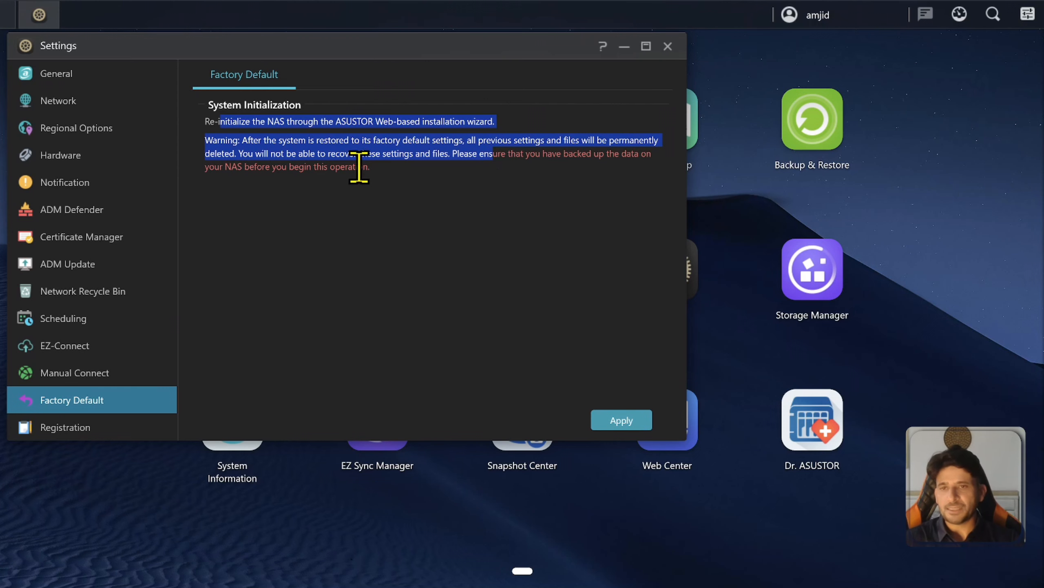
left_click(93, 80)
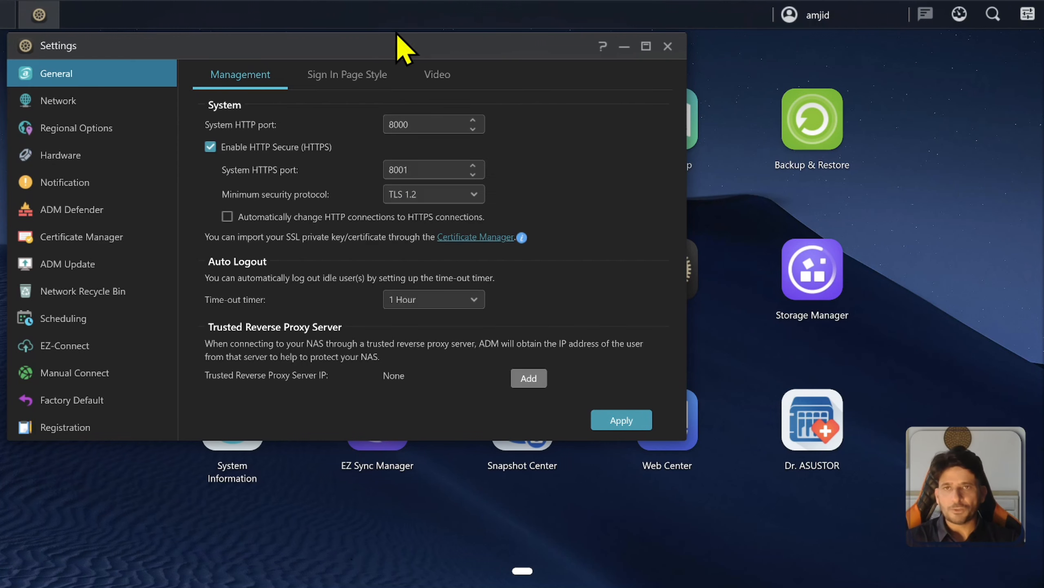
key("Return")
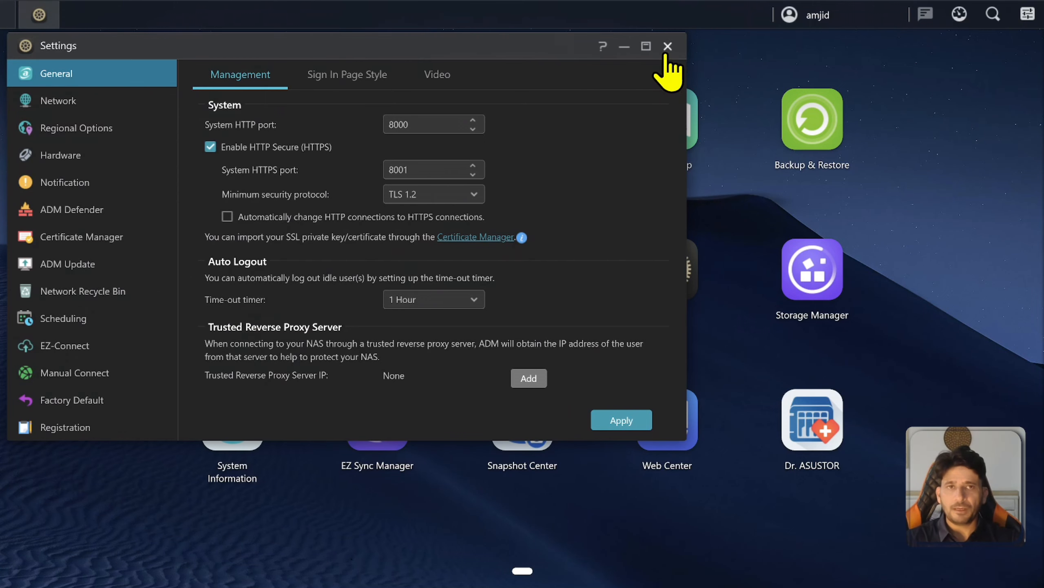
left_click(668, 46)
left_click(663, 275)
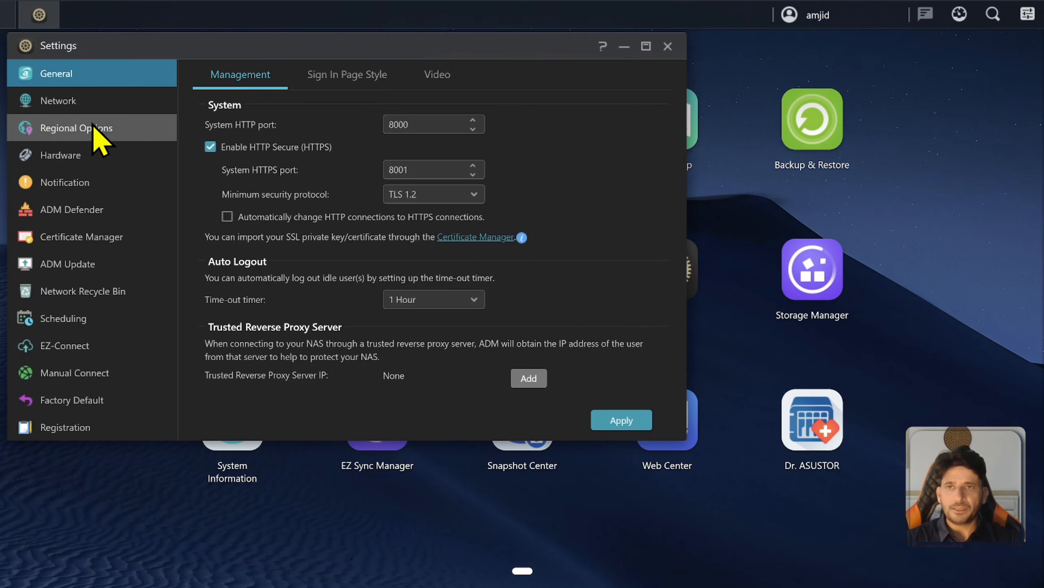
Set the LAN 1 network interface's MTU to 9000 and confirm the change.
left_click(88, 102)
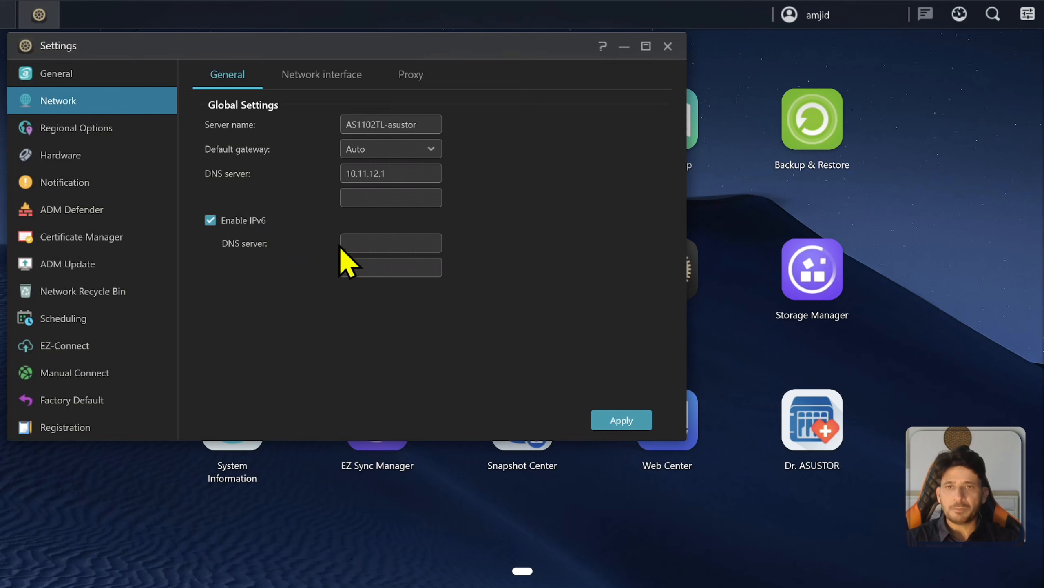
left_click(323, 76)
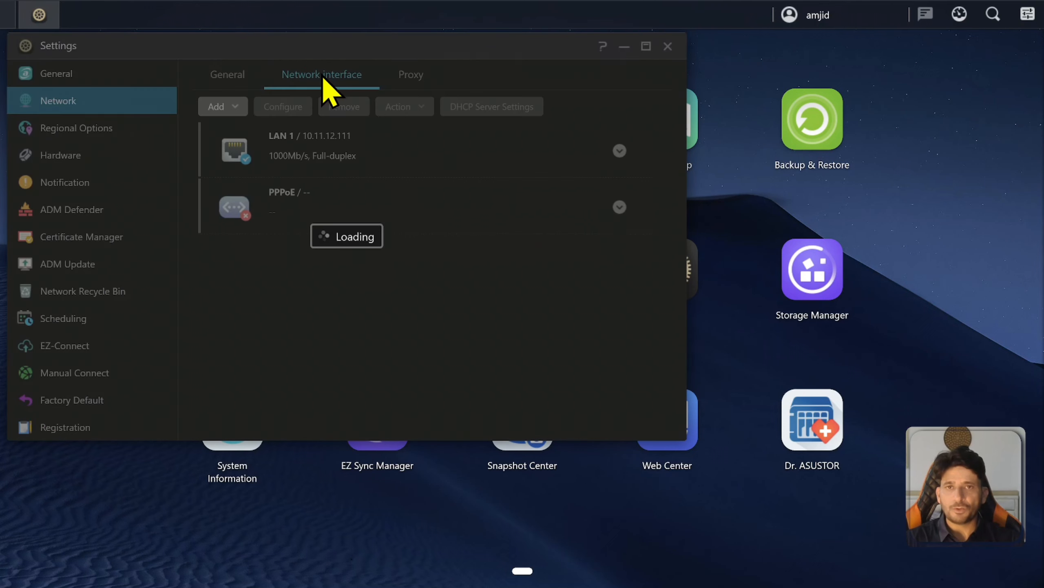
left_click(620, 151)
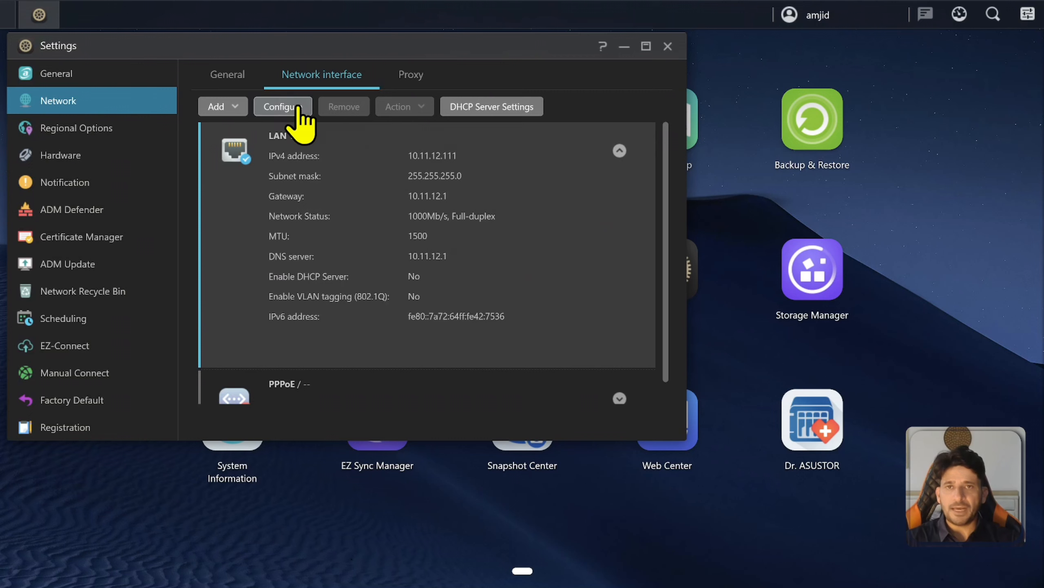
left_click(269, 107)
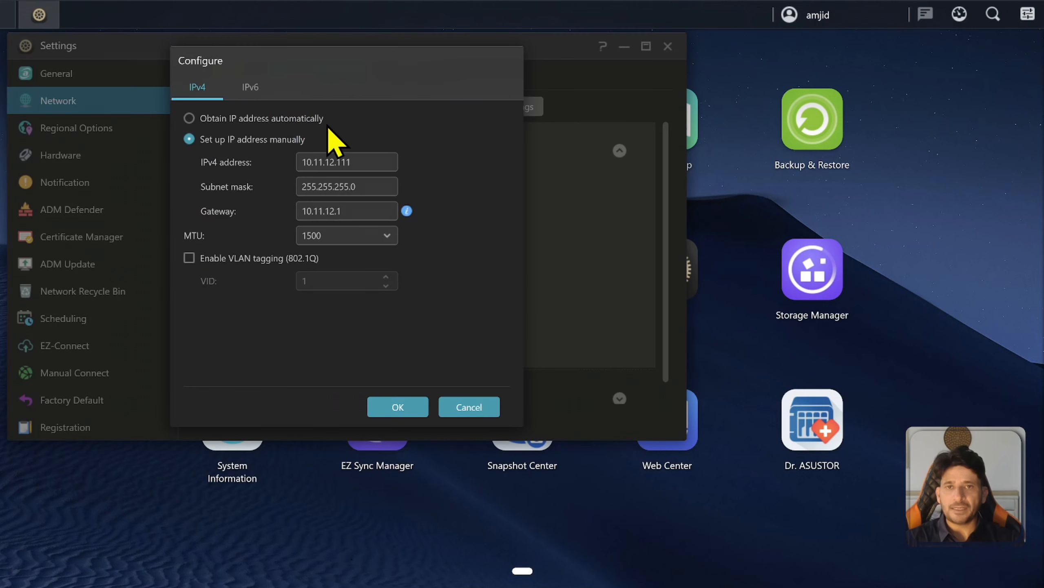
left_click(350, 235)
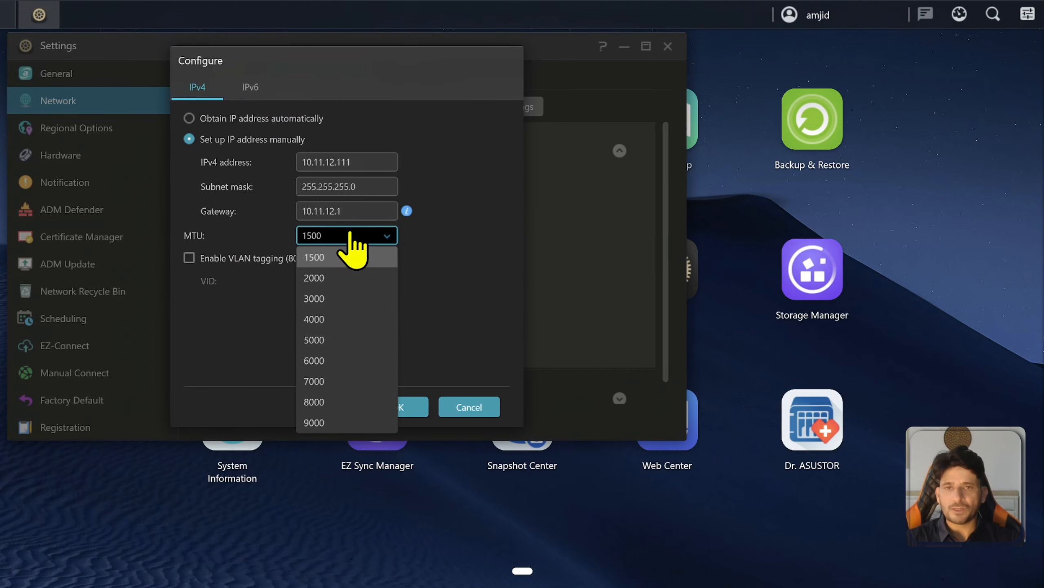
left_click(354, 237)
left_click(353, 234)
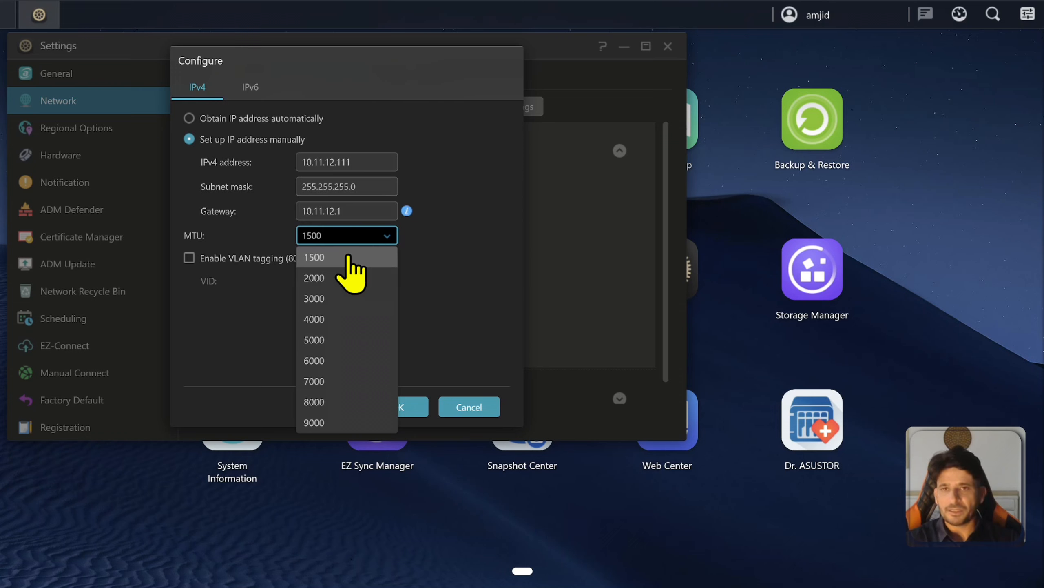
left_click(354, 236)
left_click(354, 237)
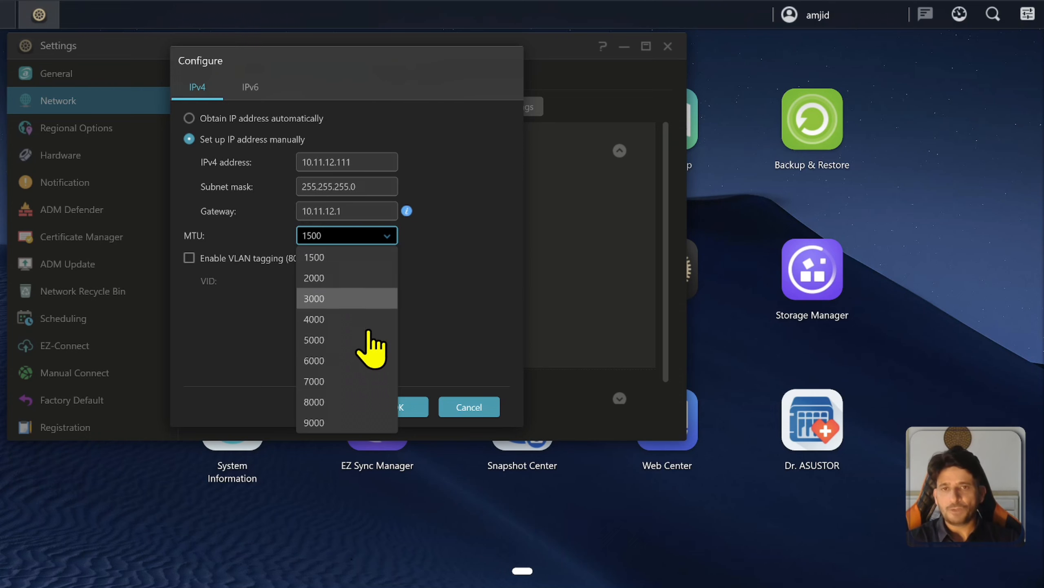
left_click(353, 422)
left_click(387, 407)
left_click(370, 283)
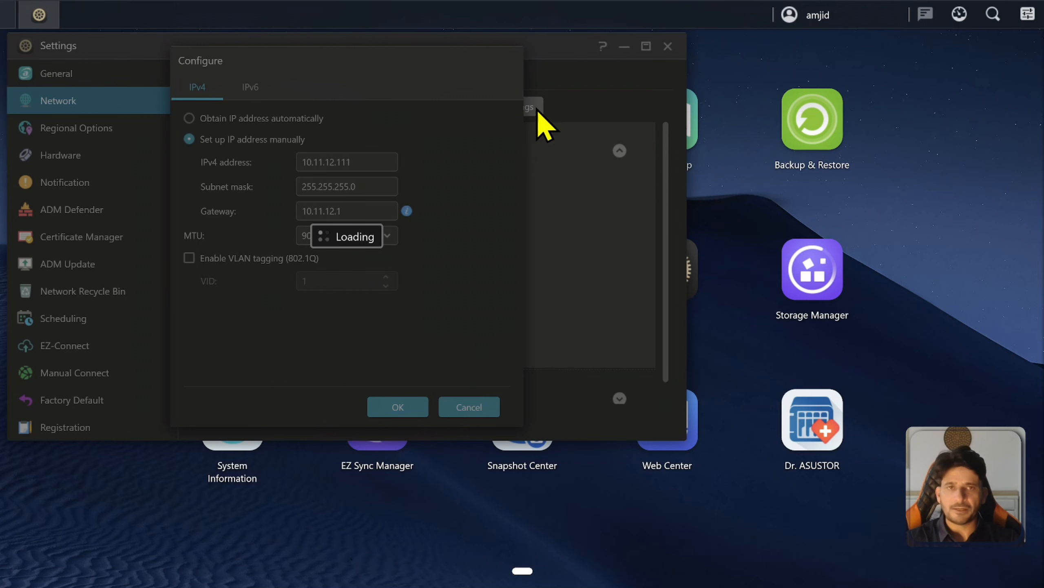
Verify LAN 1 now shows MTU 9000, then close Settings and exit browser fullscreen.
left_click_drag(430, 236, 407, 235)
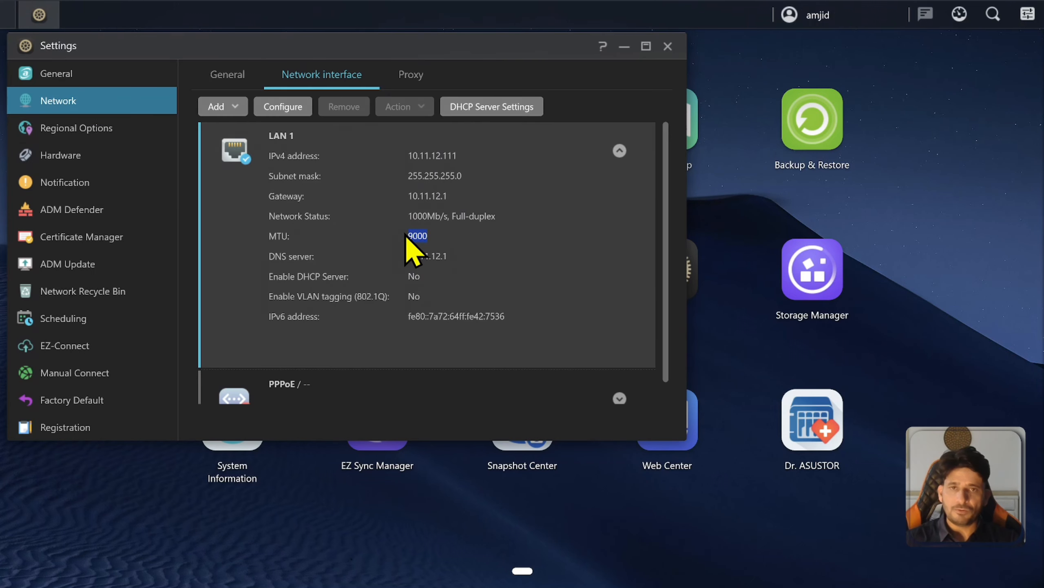
left_click(619, 152)
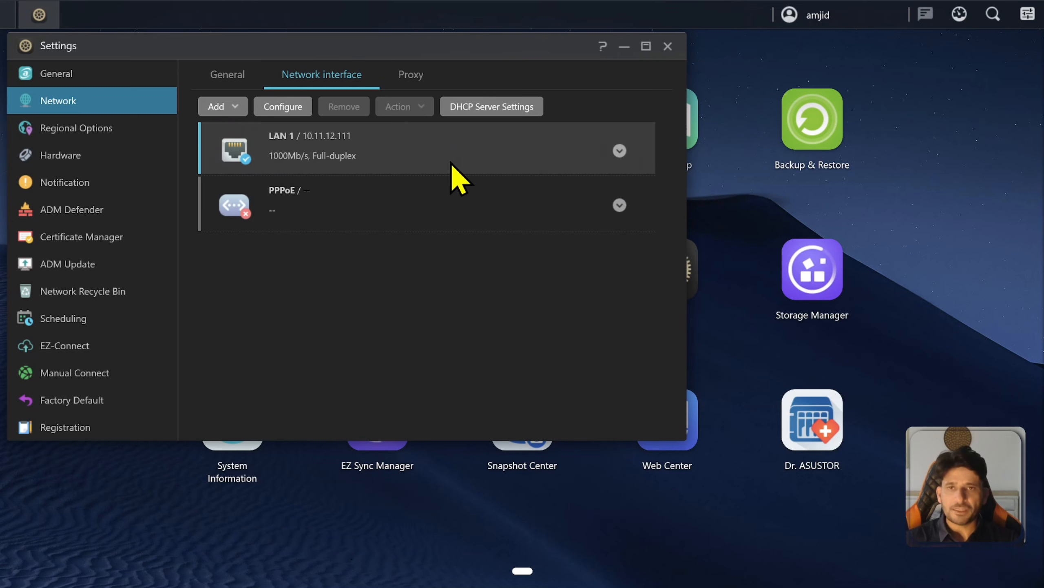
left_click(619, 151)
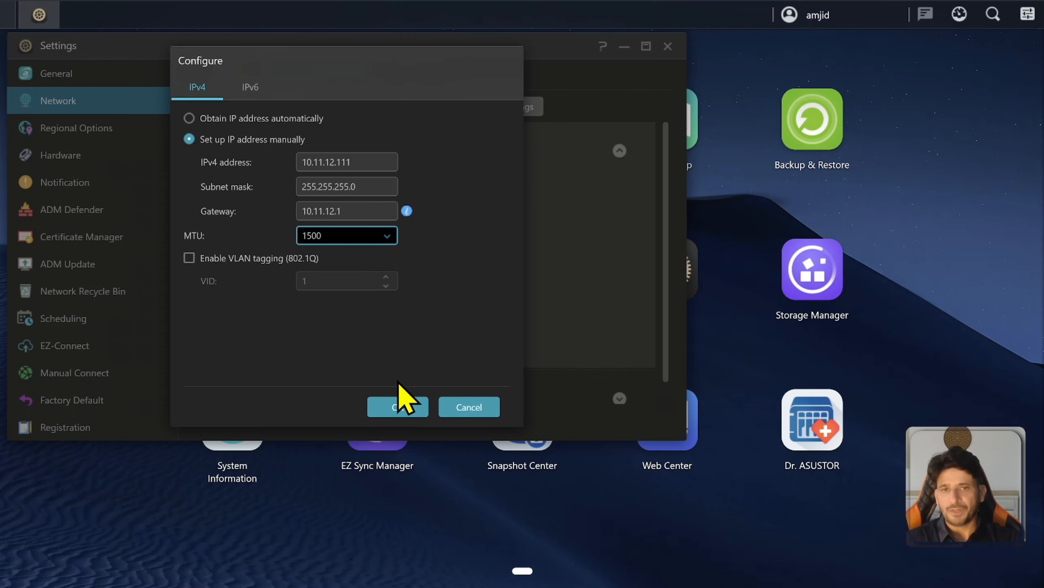
left_click(467, 408)
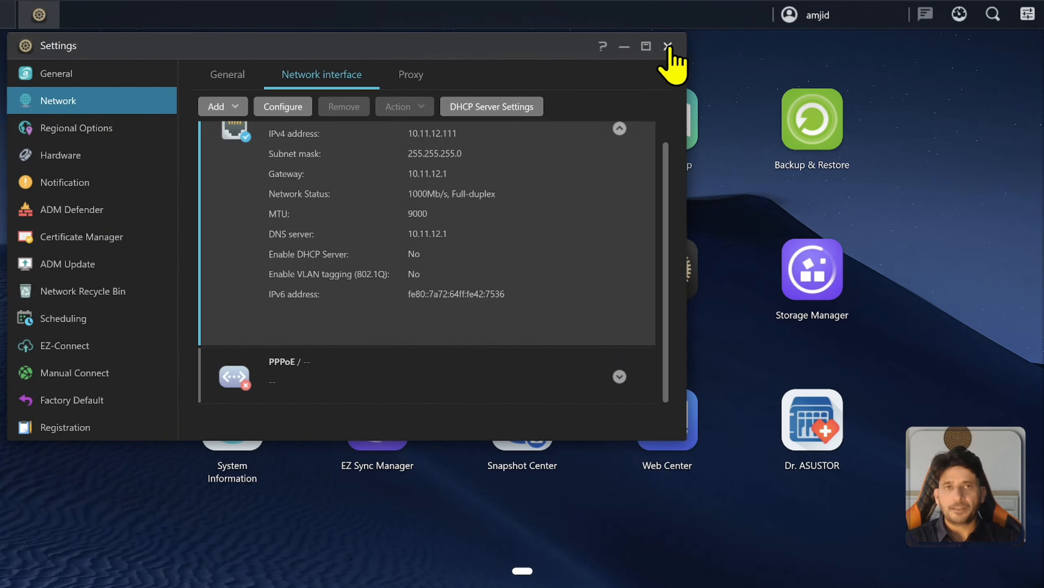
left_click(667, 47)
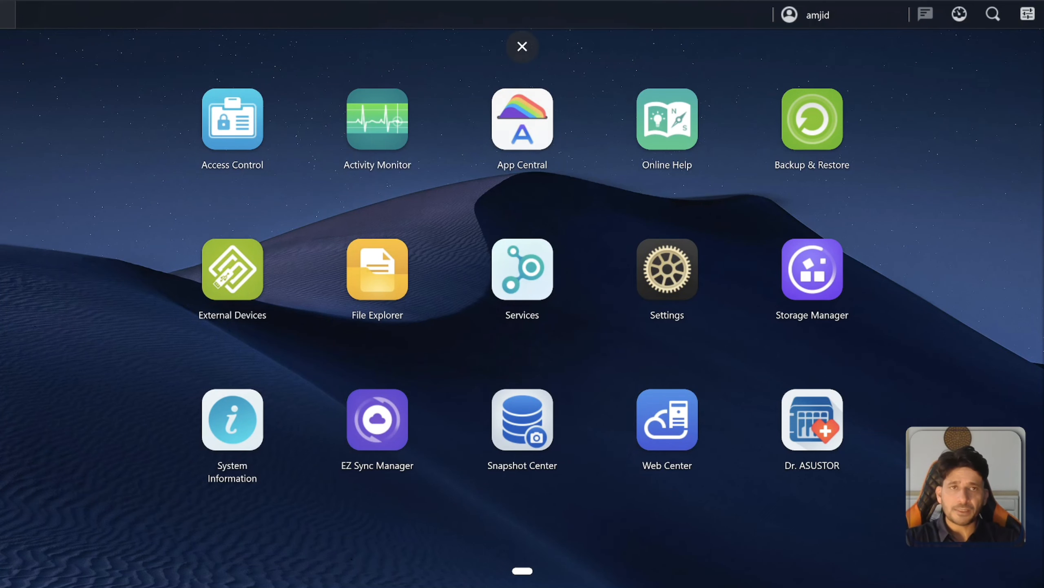
left_click(522, 47)
Open Device Manager and the ASIX USB Gigabit Ethernet adapter's properties.
left_click(351, 571)
type("device")
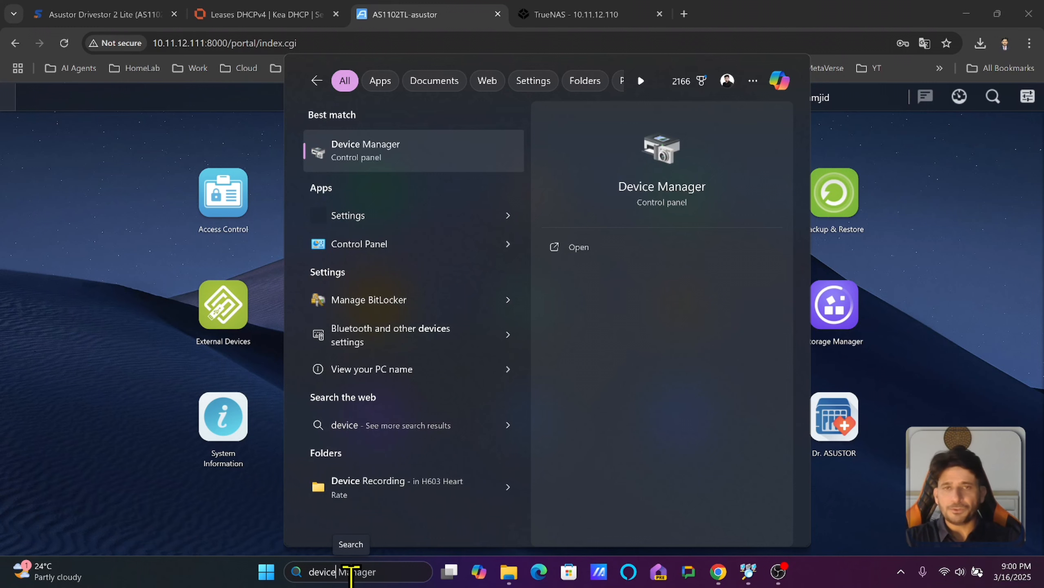
key("Return")
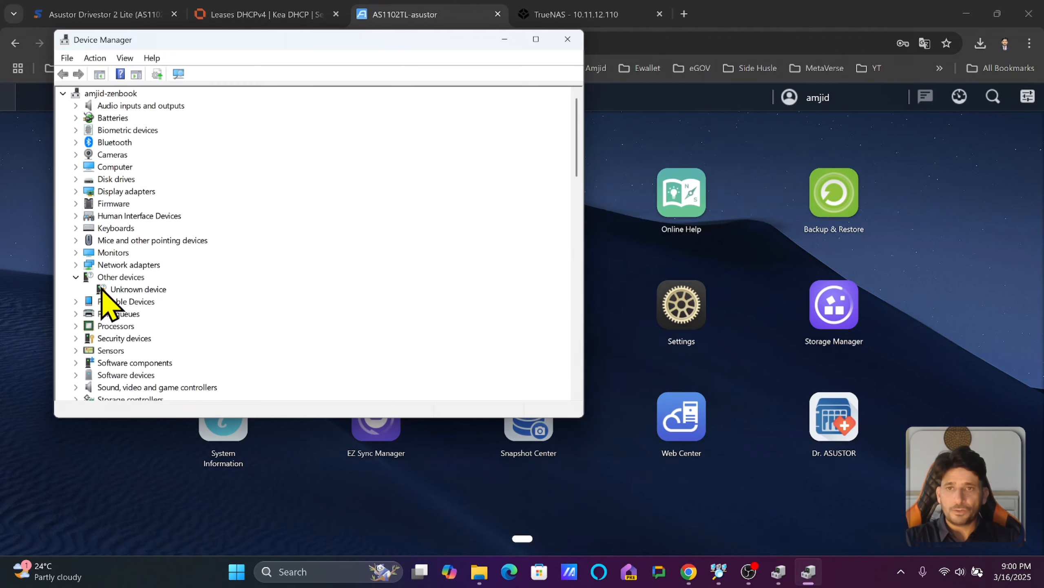
left_click(75, 277)
left_click(76, 265)
right_click(197, 277)
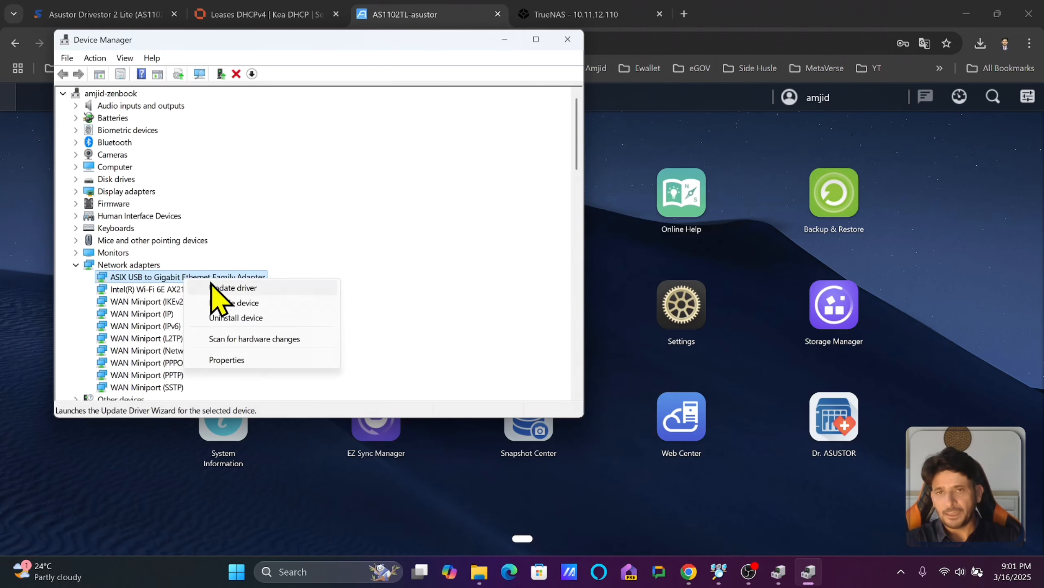
left_click(251, 359)
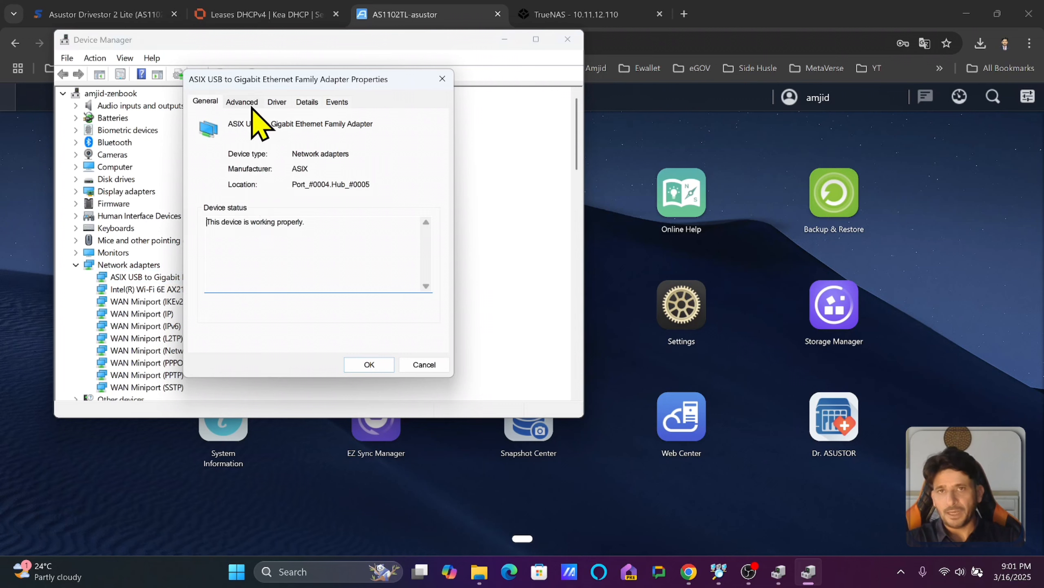
Set the adapter's JumboPacket advanced property to 9KB and apply it.
left_click(243, 103)
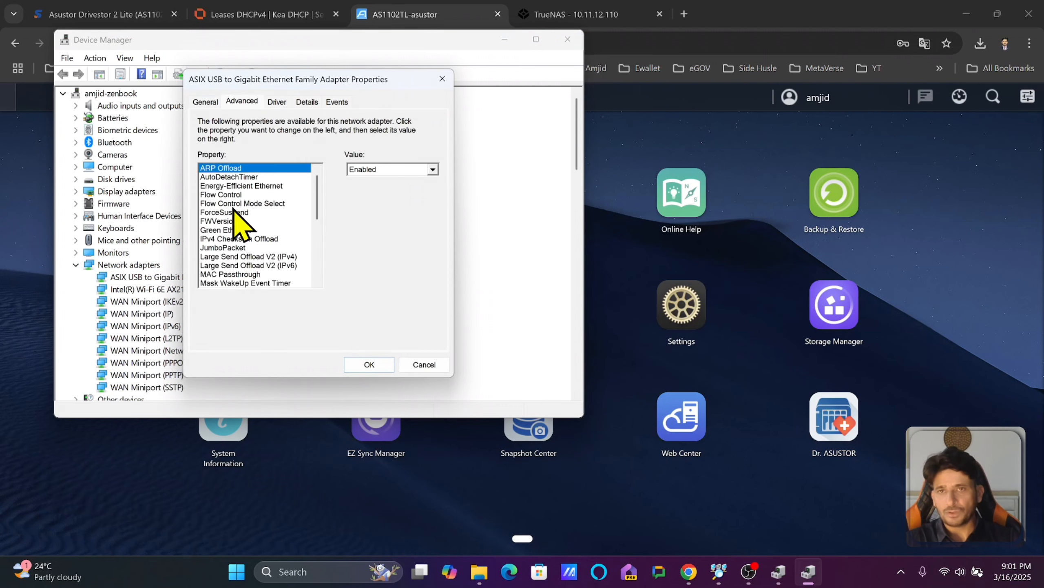
scroll(256, 267, "down", 2)
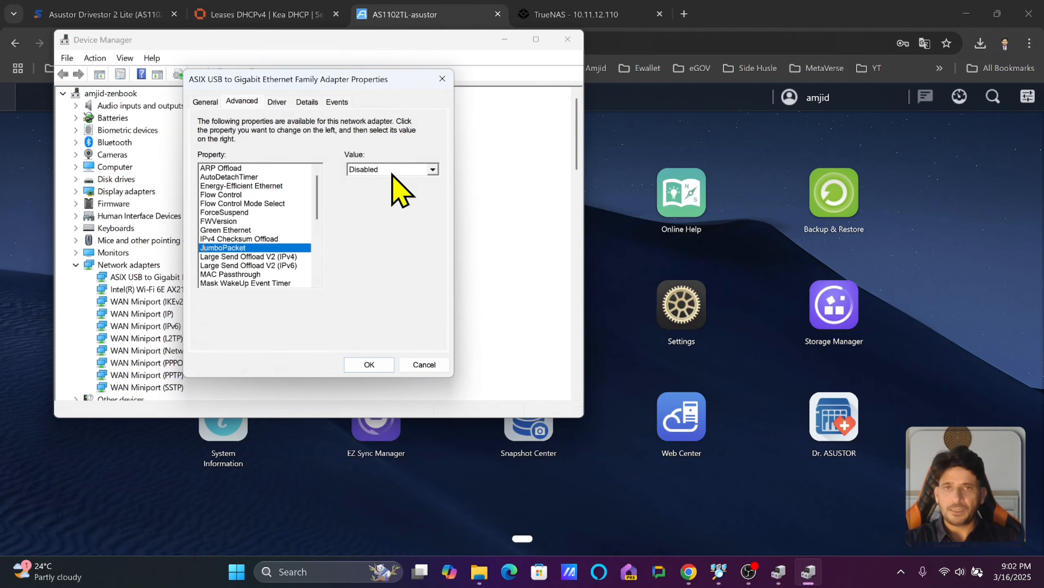
left_click(393, 171)
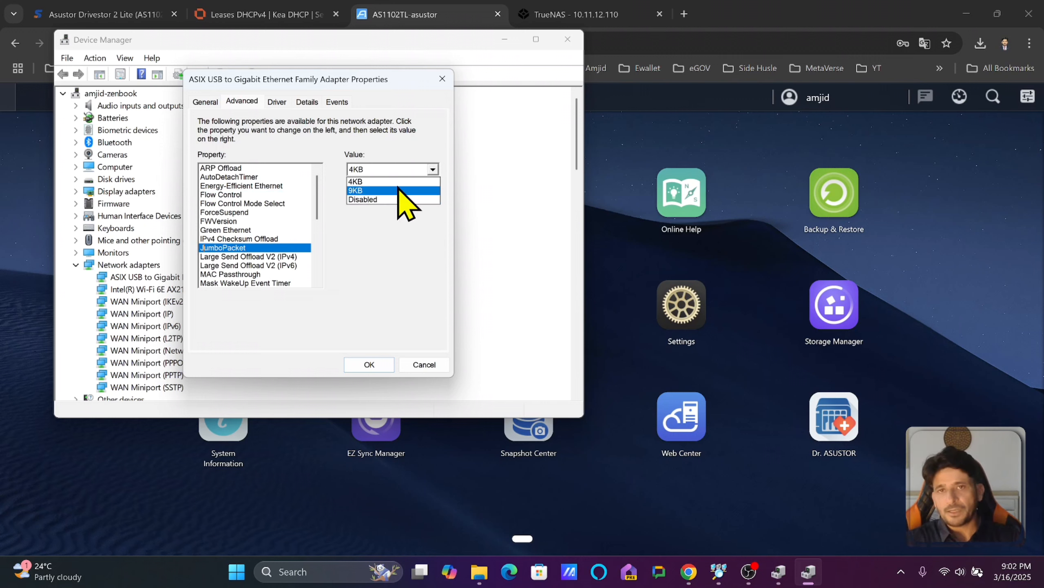
left_click(398, 190)
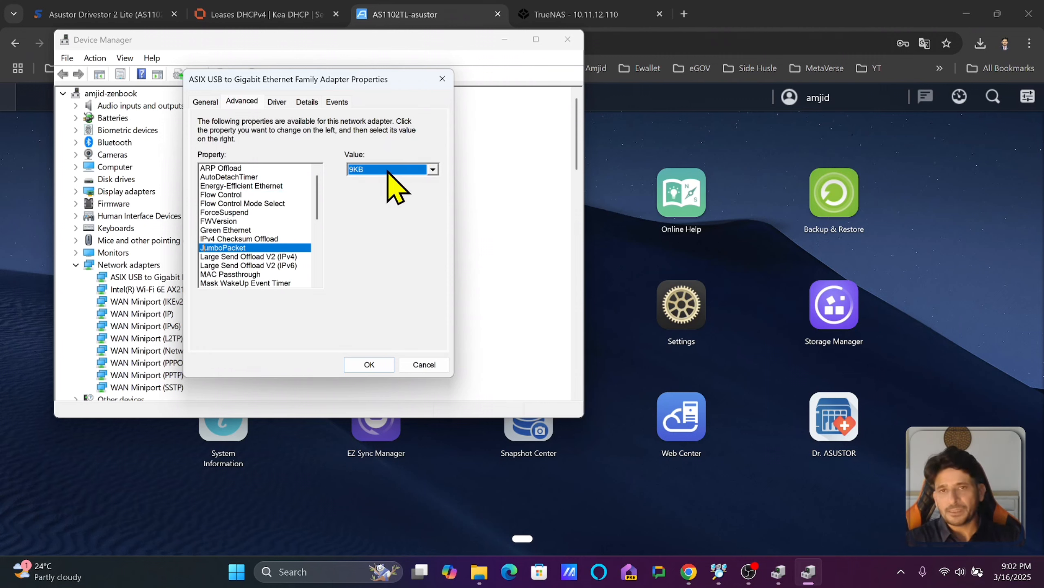
left_click(369, 364)
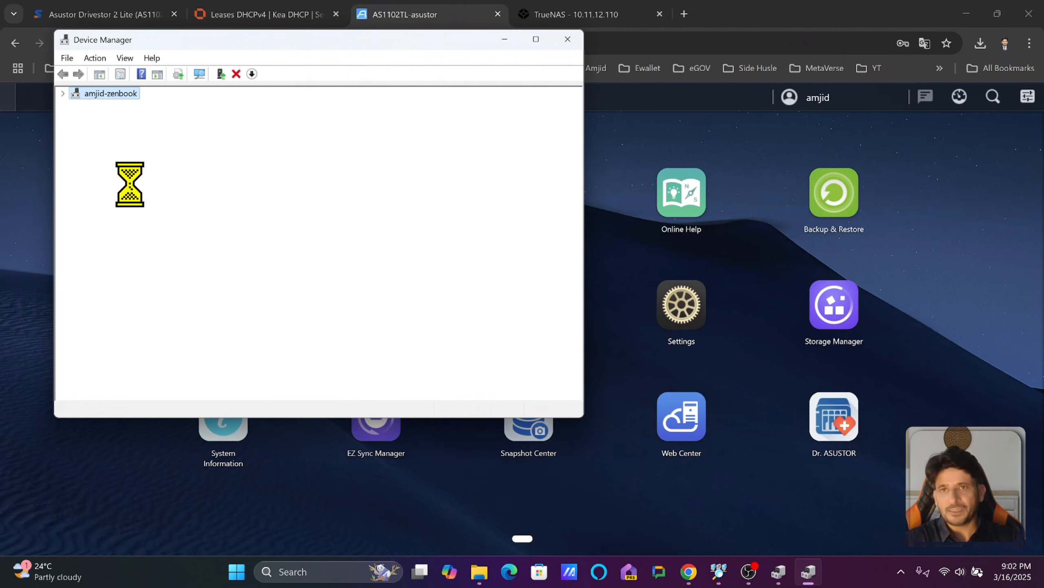
left_click(428, 22)
Check that LAN 1 (10.11.12.111) under Network interface shows MTU 9000.
left_click(693, 325)
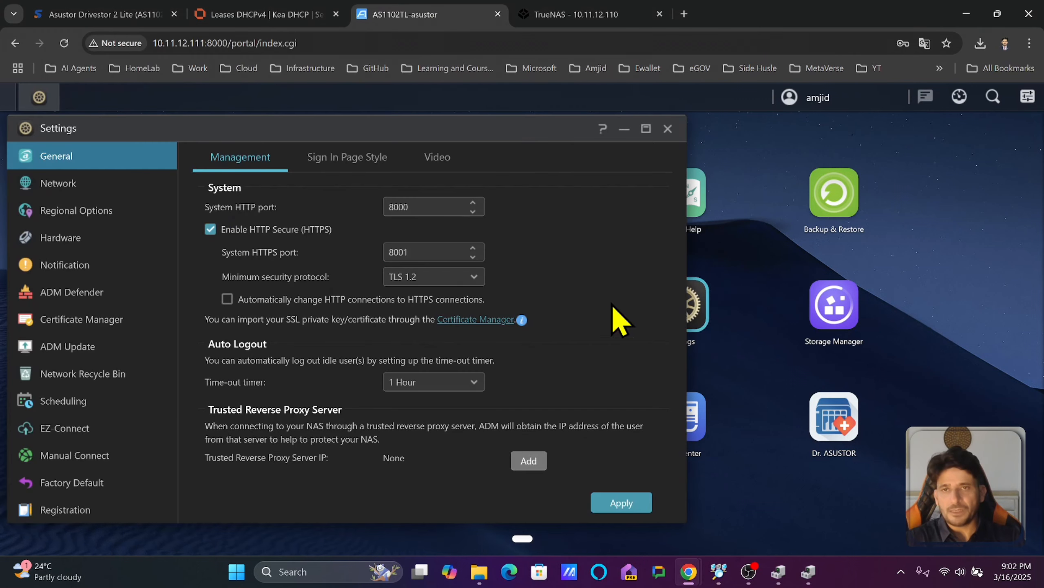
left_click(91, 185)
left_click(296, 163)
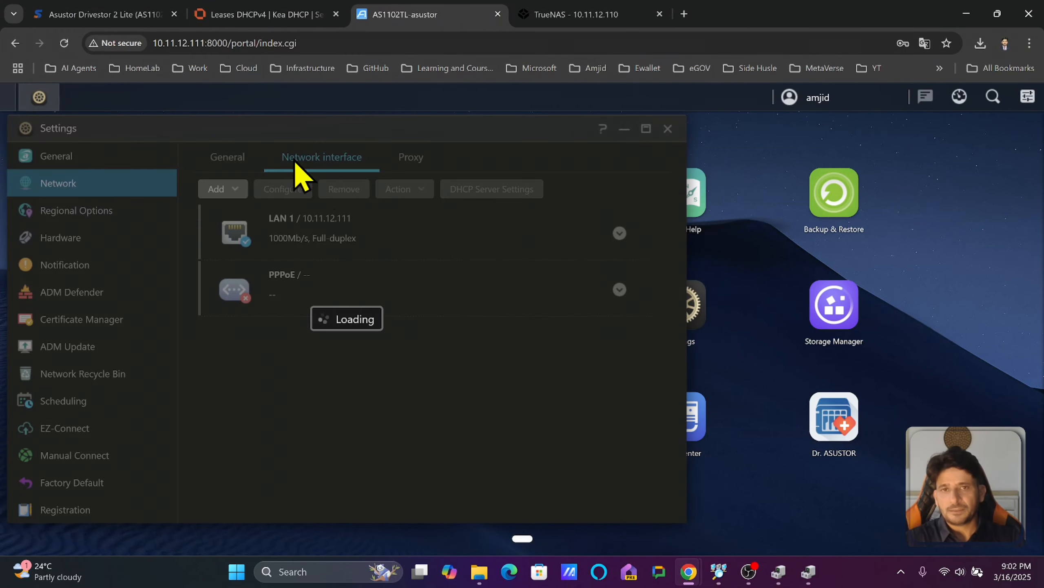
left_click(620, 234)
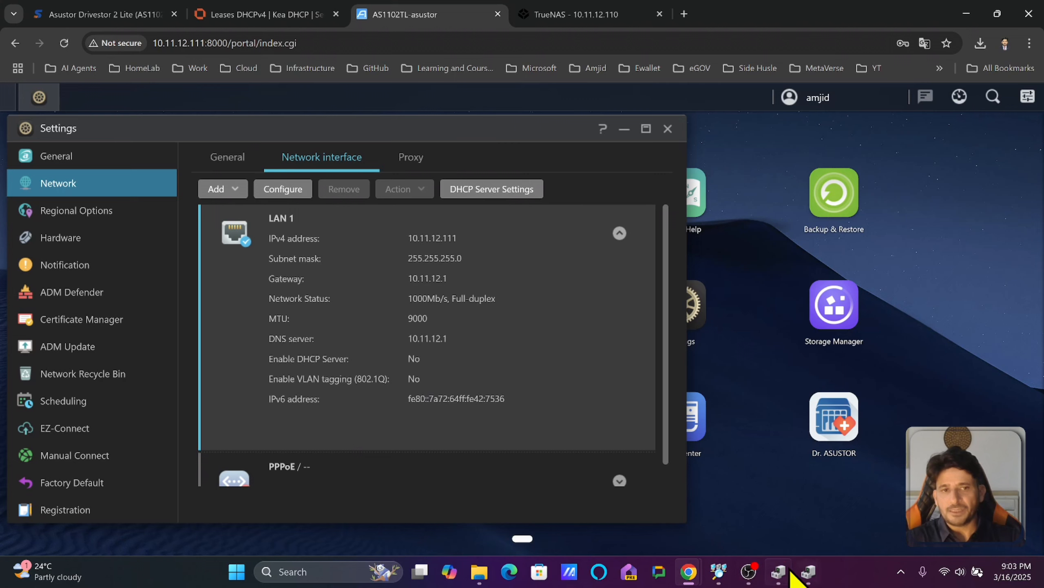
Recheck the ASIX adapter's JumboPacket is 9KB, then close Device Manager.
left_click(809, 572)
right_click(248, 273)
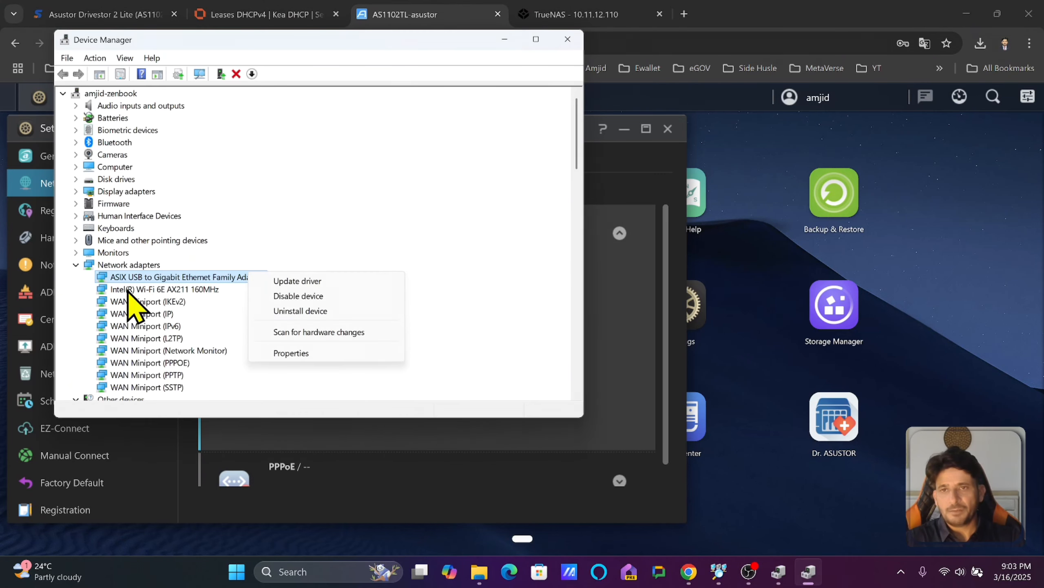
left_click(284, 354)
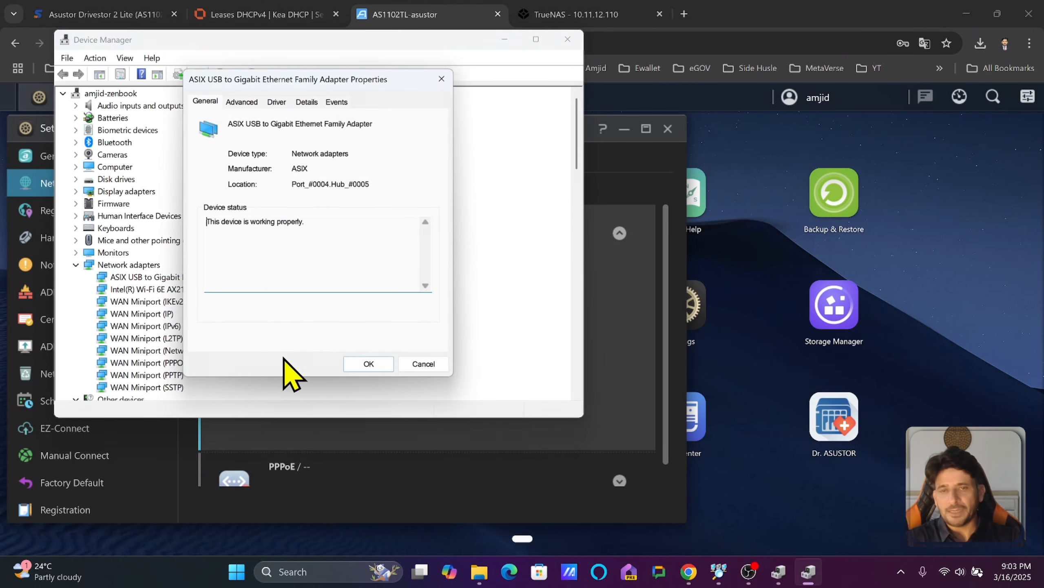
left_click(242, 102)
left_click(253, 222)
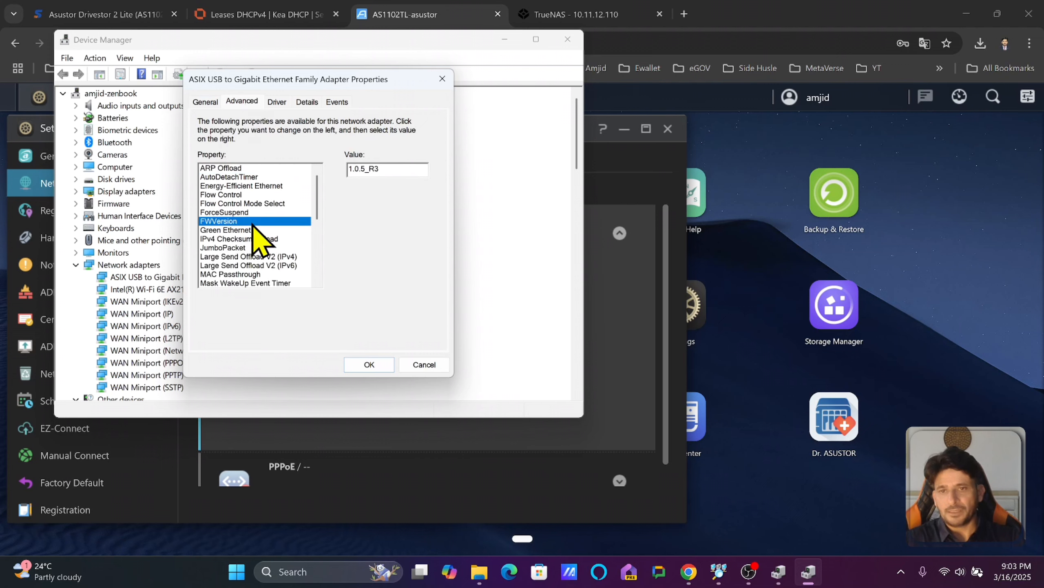
key("Down")
key("Down")
key("Down")
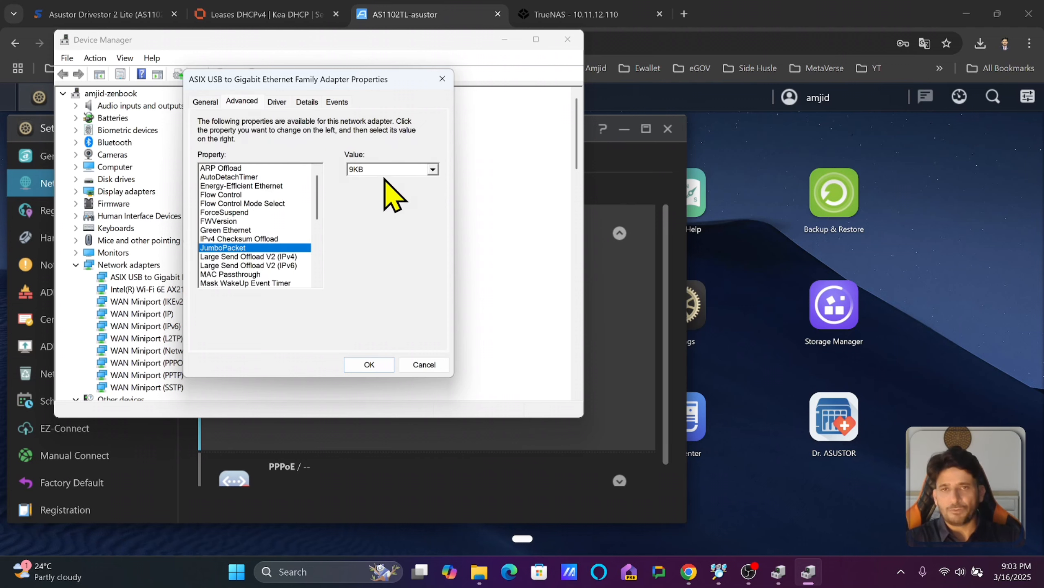
left_click(370, 364)
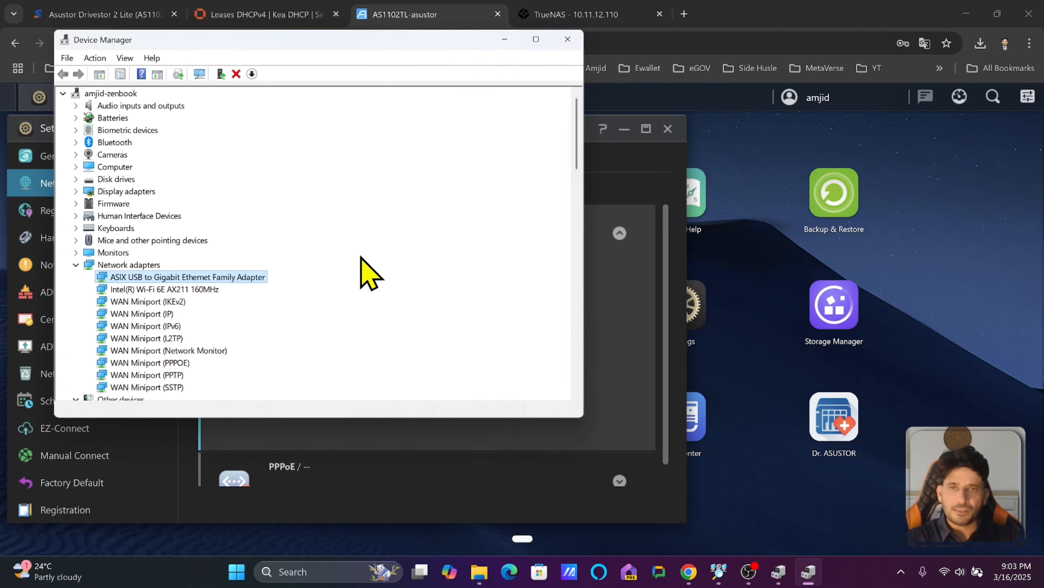
left_click(567, 39)
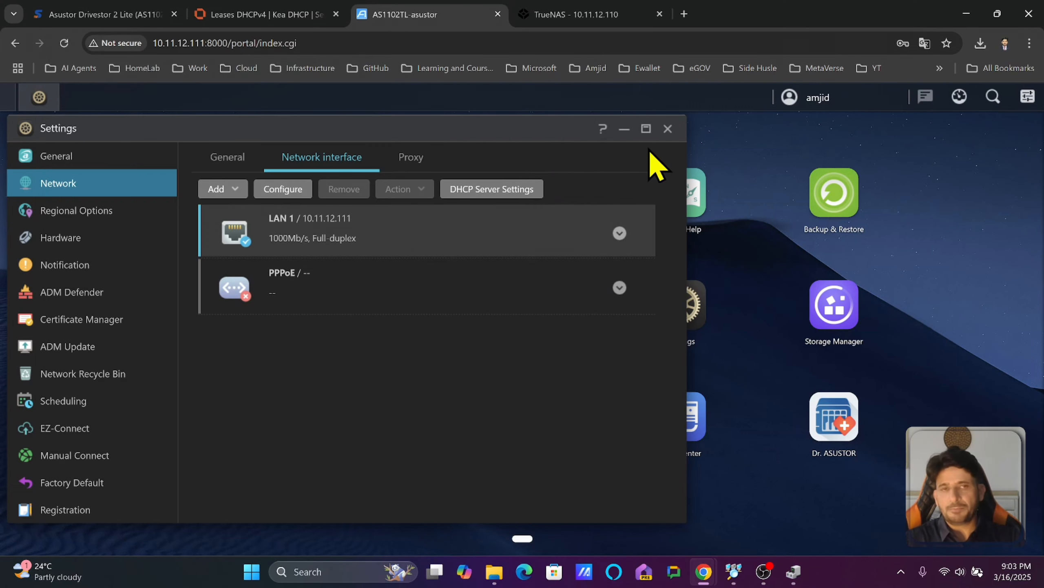
Close Settings, launch EZ Sync Manager, and choose the AES desktop client for Windows.
left_click(668, 129)
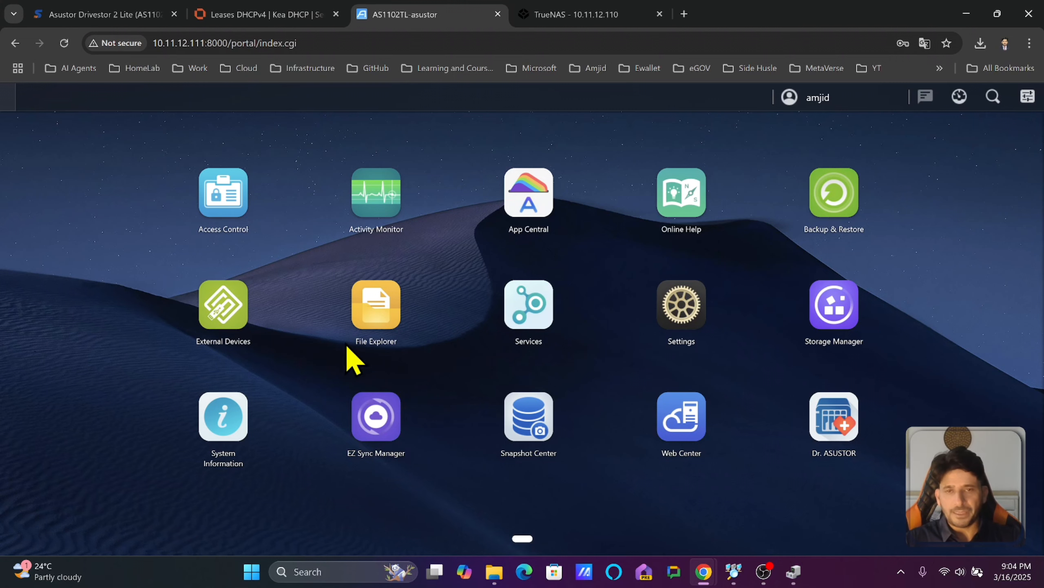
left_click(379, 434)
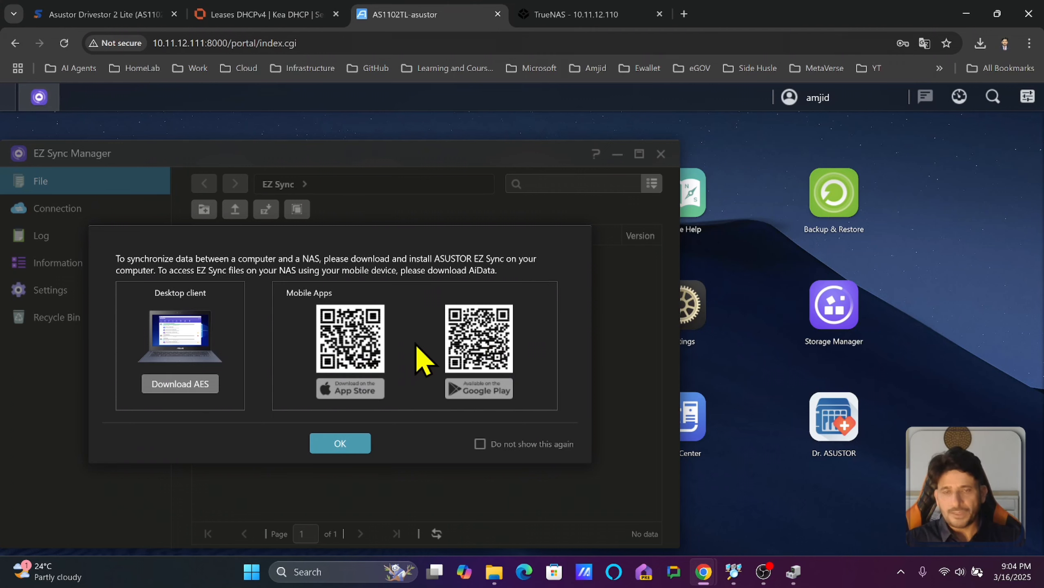
left_click(181, 385)
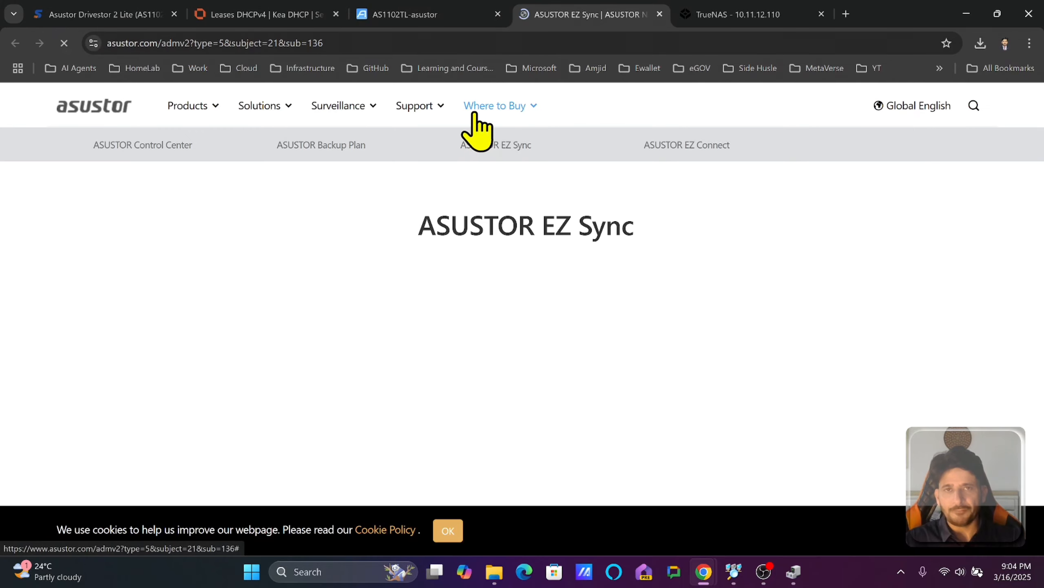
Download AES_Win_1.0.5.12121.zip for Windows from the ASUSTOR AES download page.
scroll(511, 181, "down", 15)
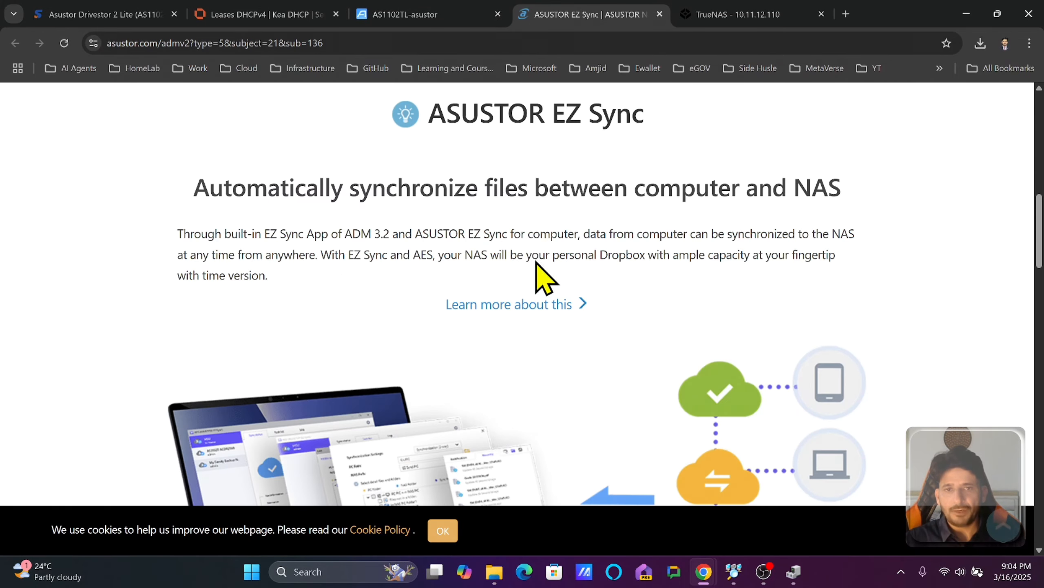
scroll(538, 284, "down", 8)
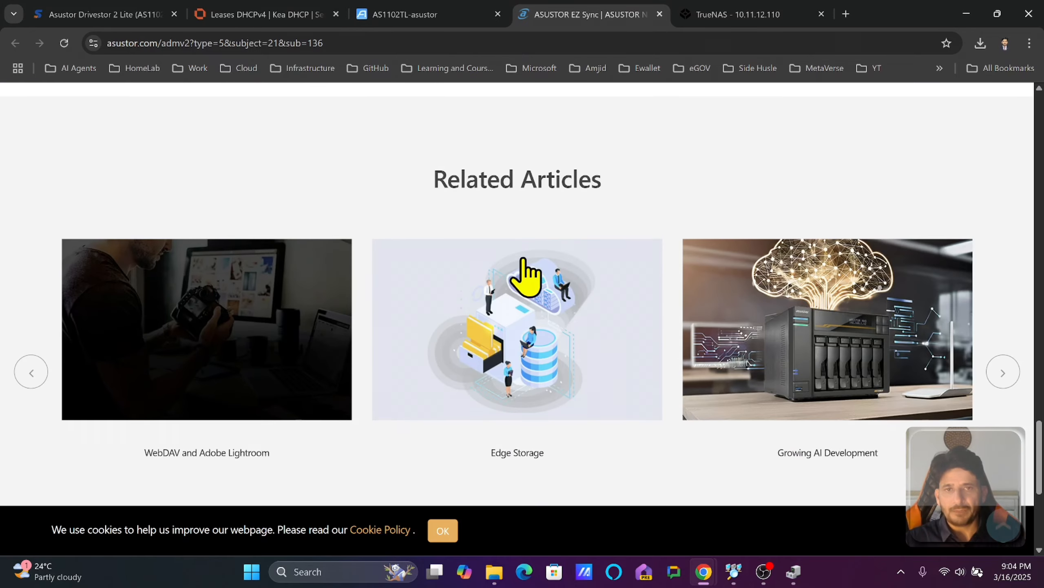
scroll(532, 280, "up", 4)
left_click(519, 320)
left_click(354, 433)
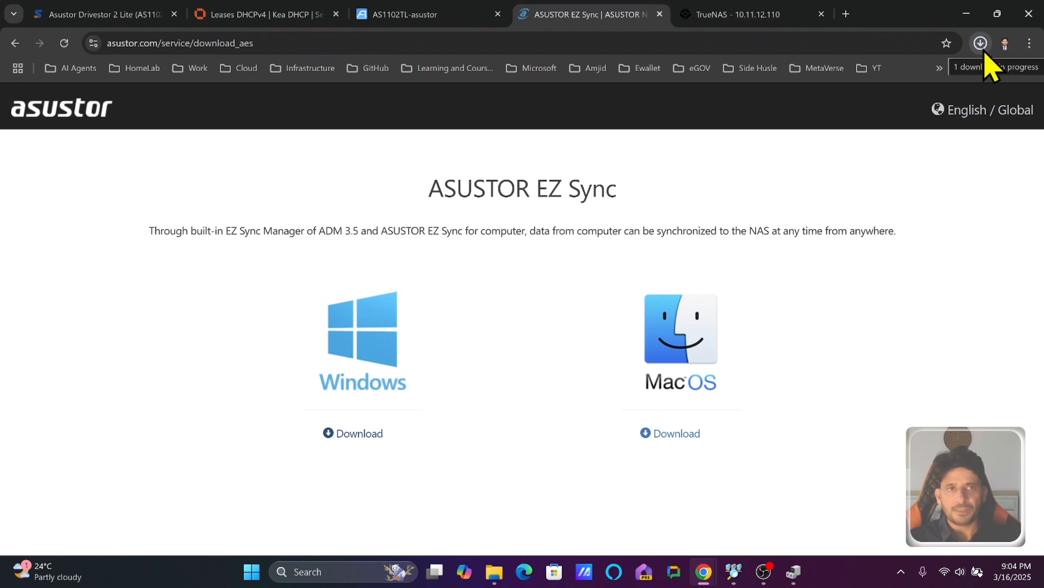
left_click(981, 43)
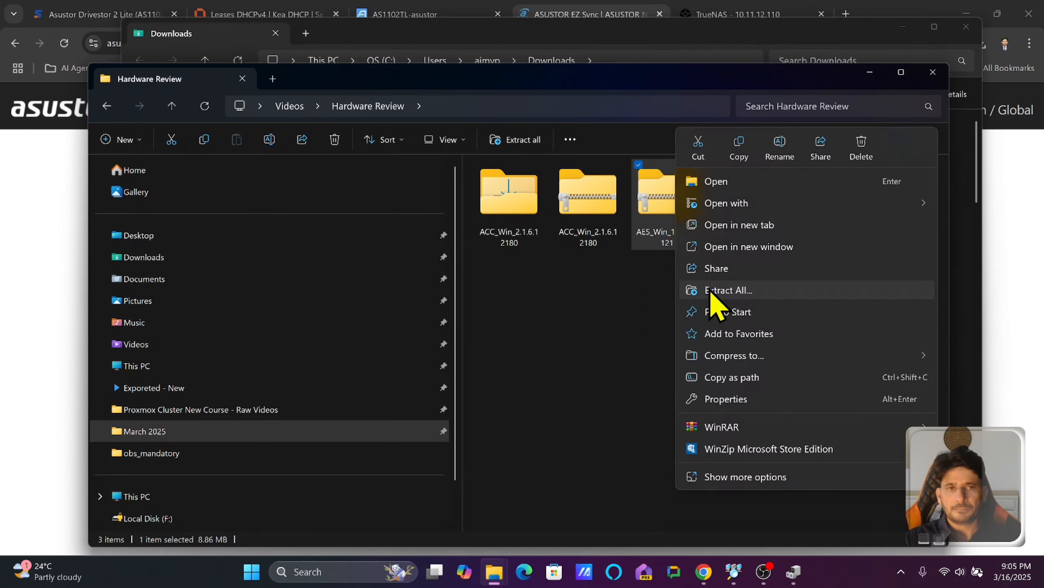
key("Escape")
Extract the AES zip and install ASUSTOR EZ Sync, keeping English as the language.
left_click(638, 423)
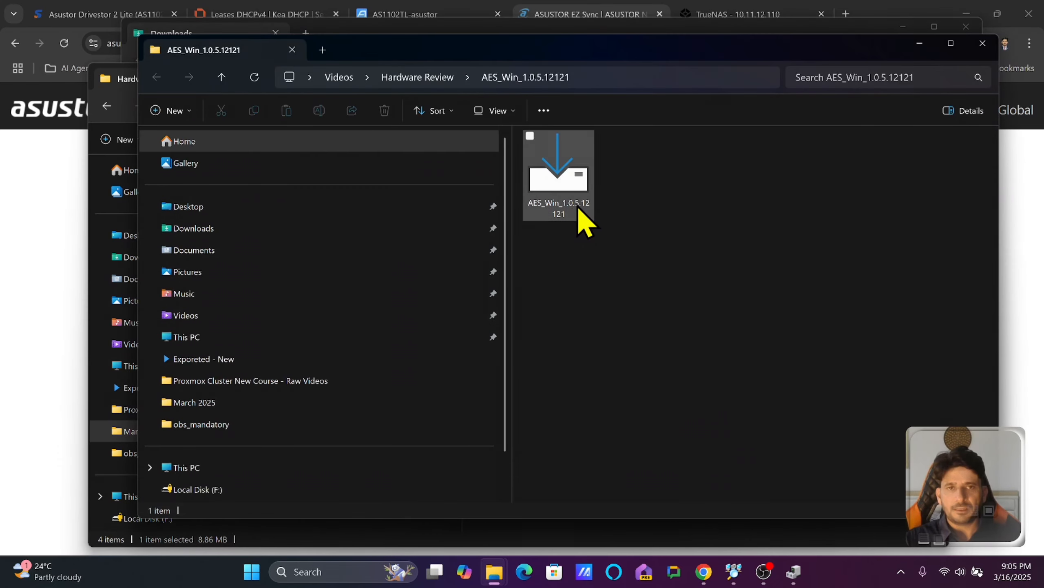
double_click(578, 208)
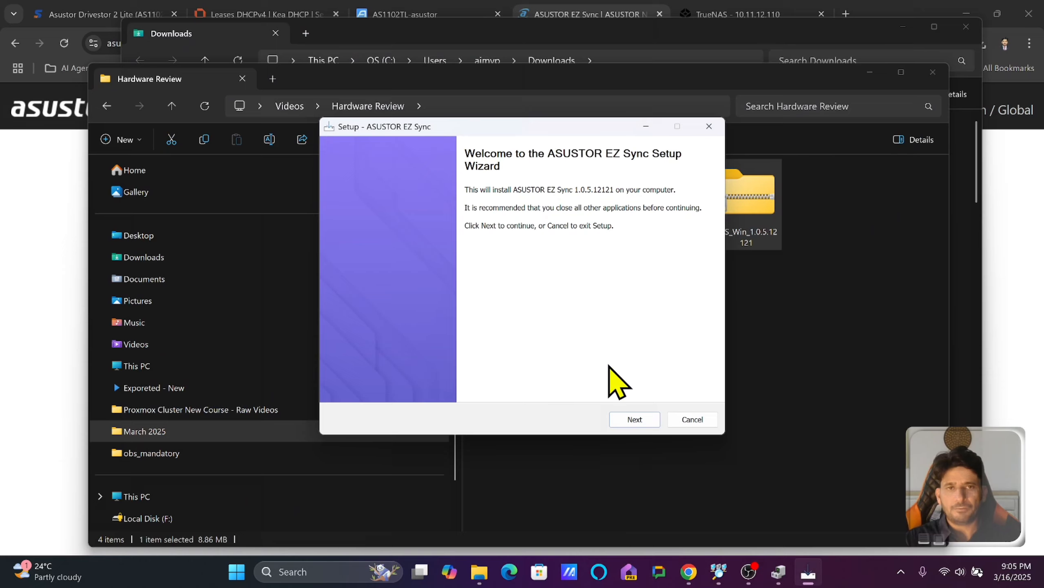
left_click(637, 420)
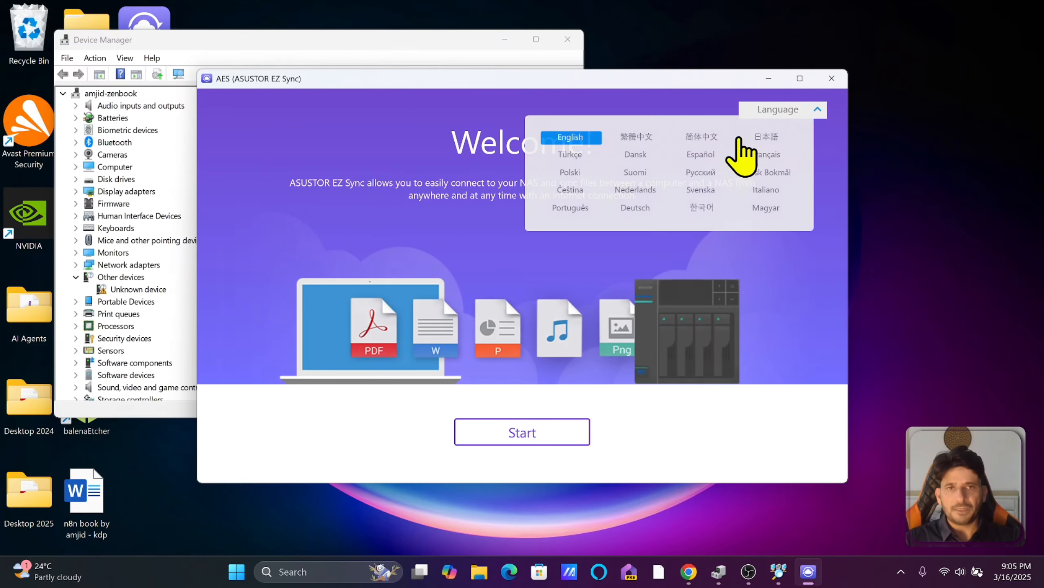
left_click(567, 39)
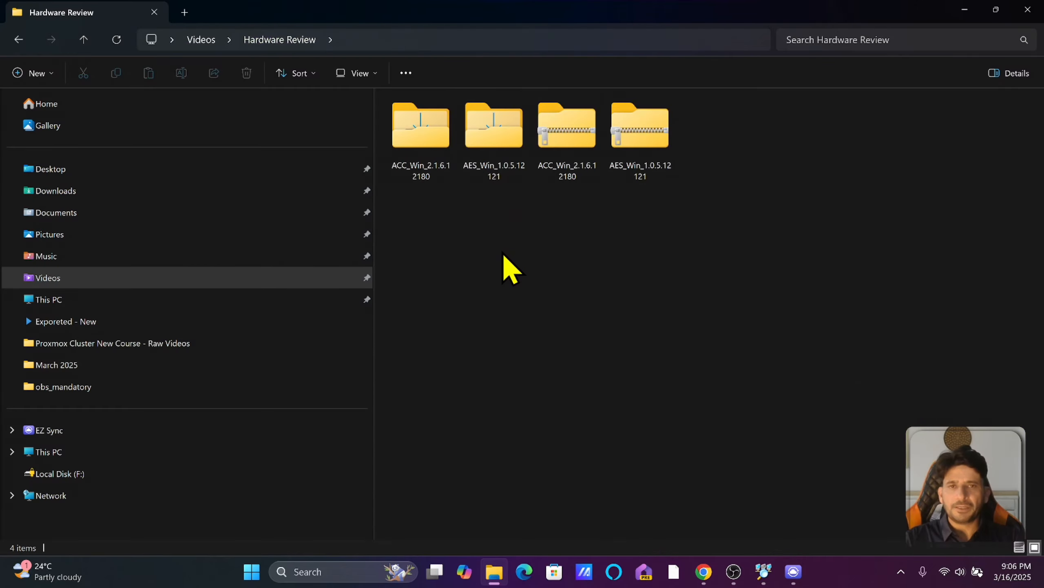
right_click(501, 253)
Create a new folder named 'tutorial' in Hardware Review and open it.
mouse_move(570, 337)
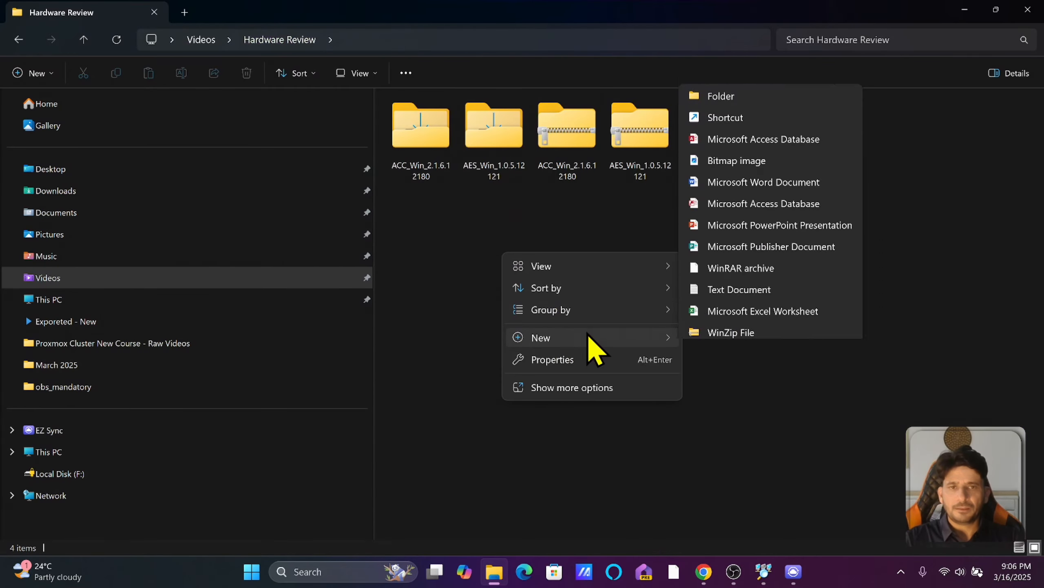
left_click(725, 56)
type("tutorial")
key("Return")
key("Return")
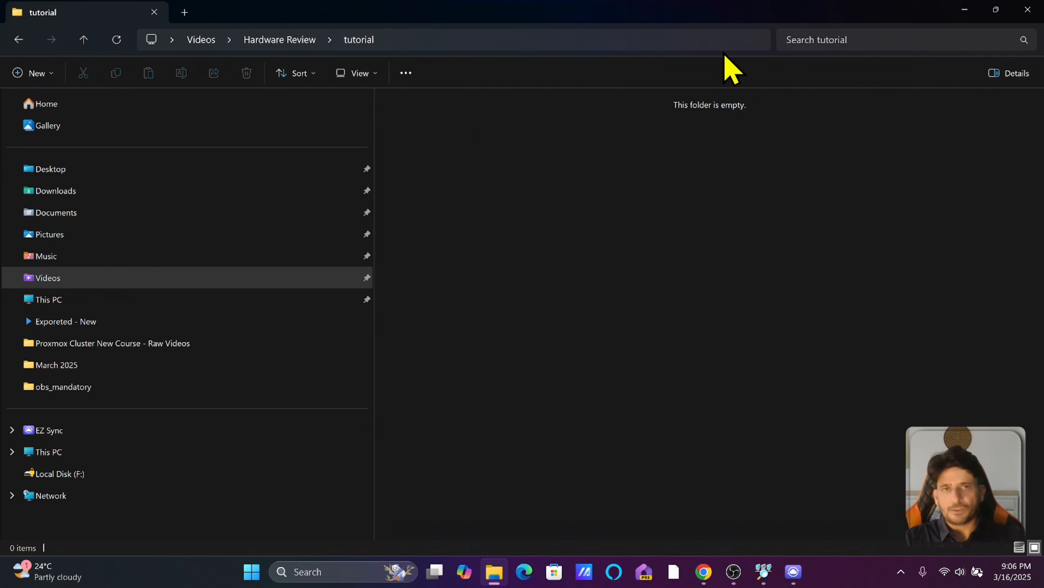
Add a new Word document, text document and Excel worksheet, then minimize File Explorer.
right_click(566, 178)
mouse_move(611, 283)
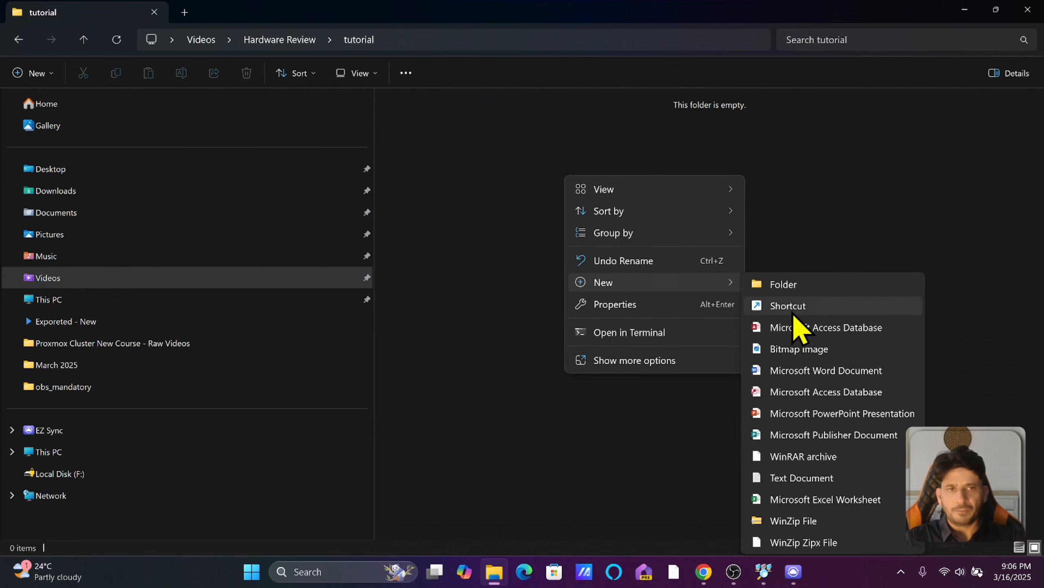
left_click(806, 370)
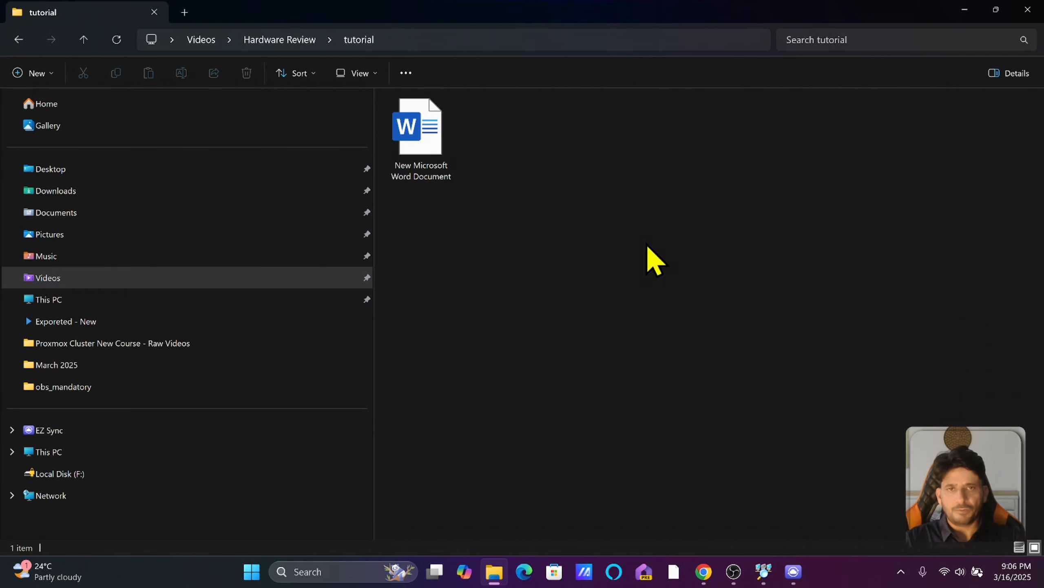
right_click(637, 239)
mouse_move(748, 345)
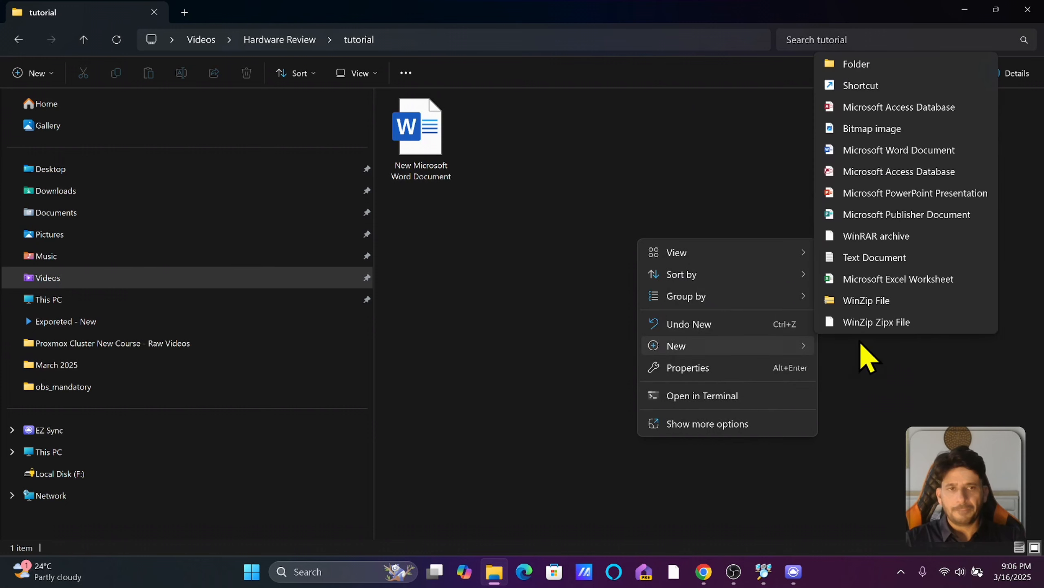
left_click(888, 258)
left_click(727, 267)
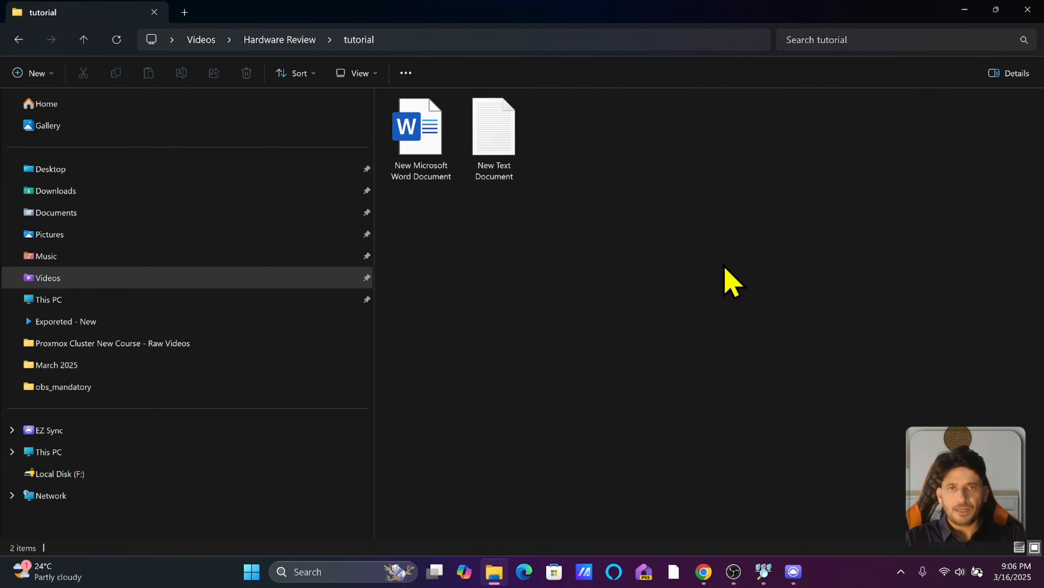
right_click(727, 267)
mouse_move(905, 380)
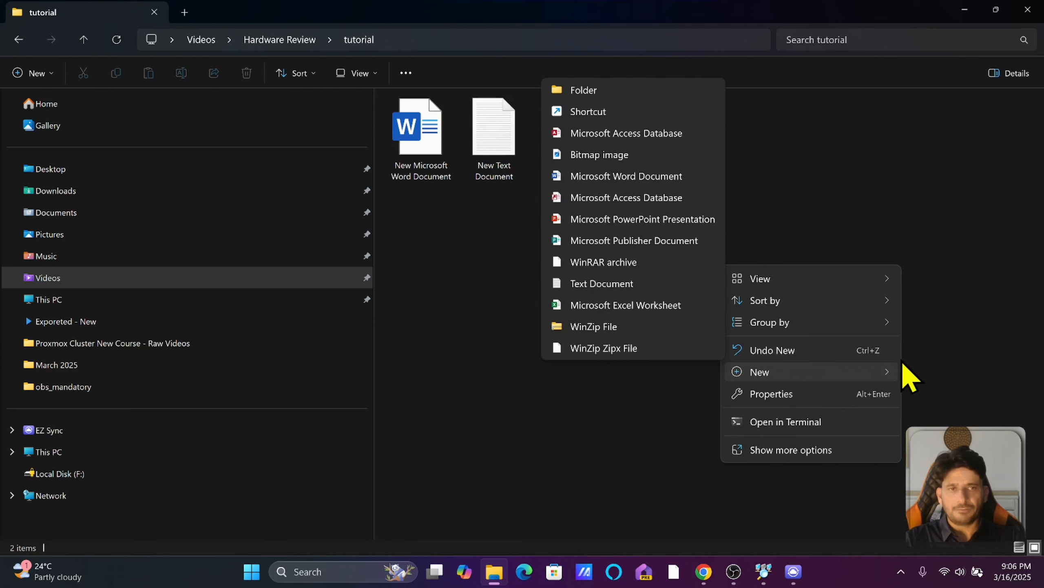
left_click(676, 309)
left_click(644, 285)
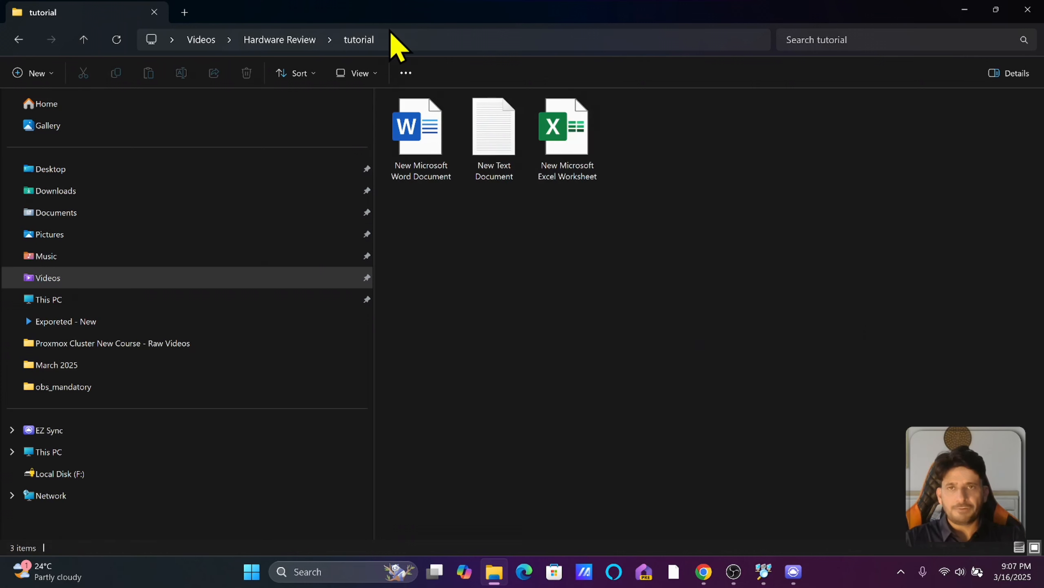
left_click(423, 39)
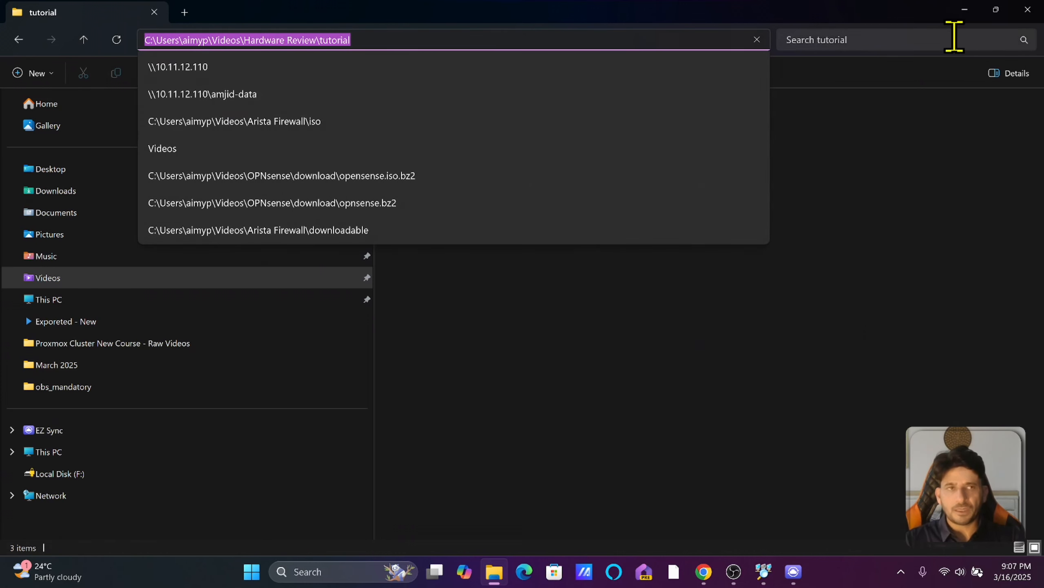
left_click(963, 12)
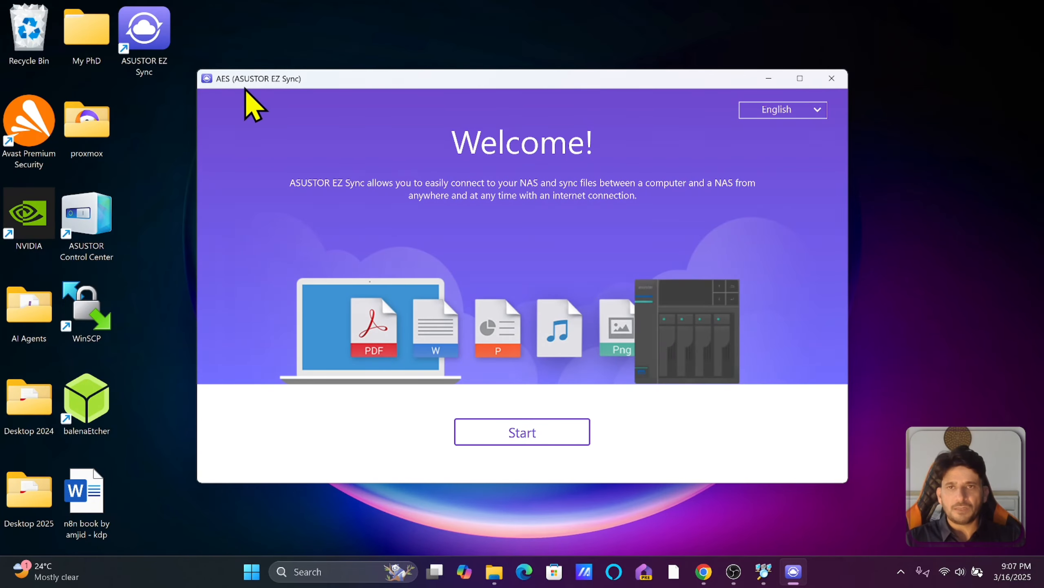
Start a new EZ Sync connection and check the NAS address on its web page.
left_click(566, 437)
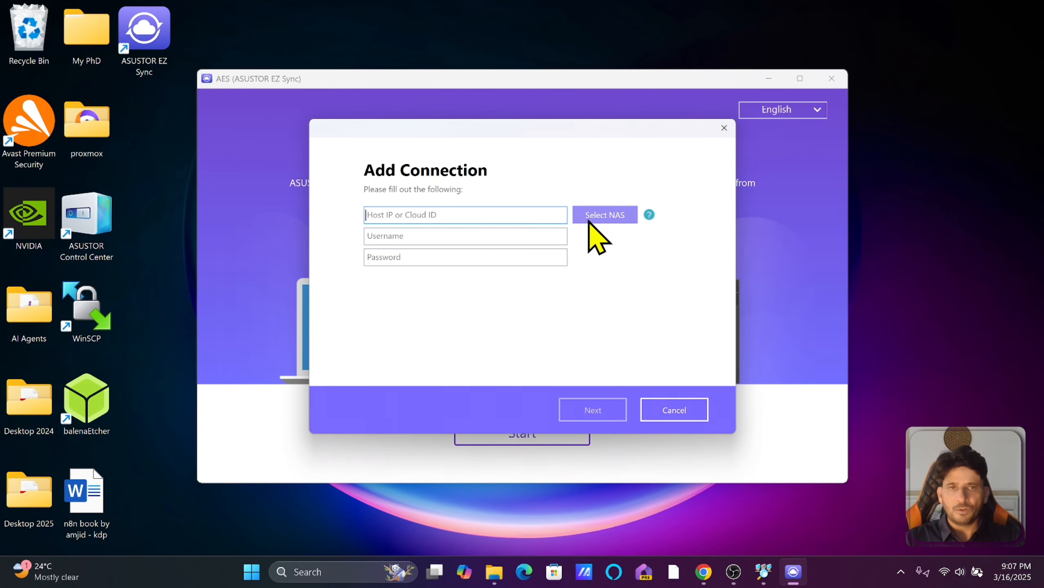
left_click(704, 562)
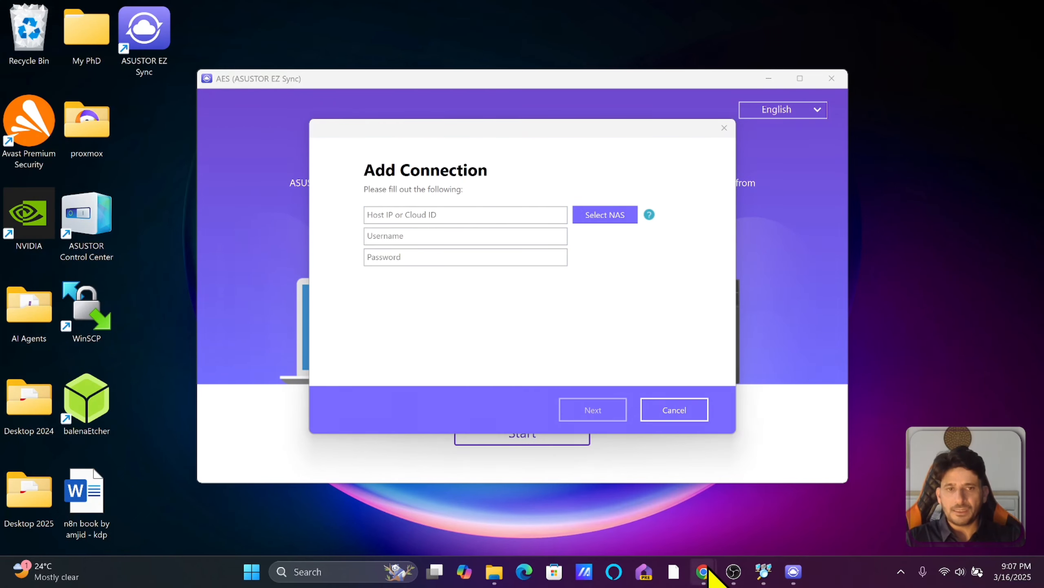
mouse_move(712, 574)
left_click(674, 506)
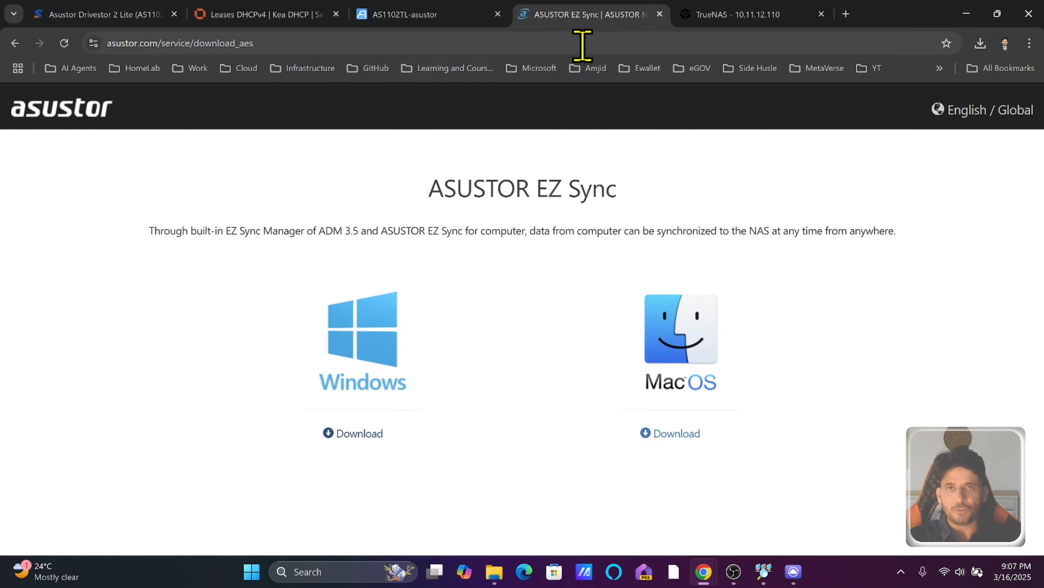
left_click(456, 16)
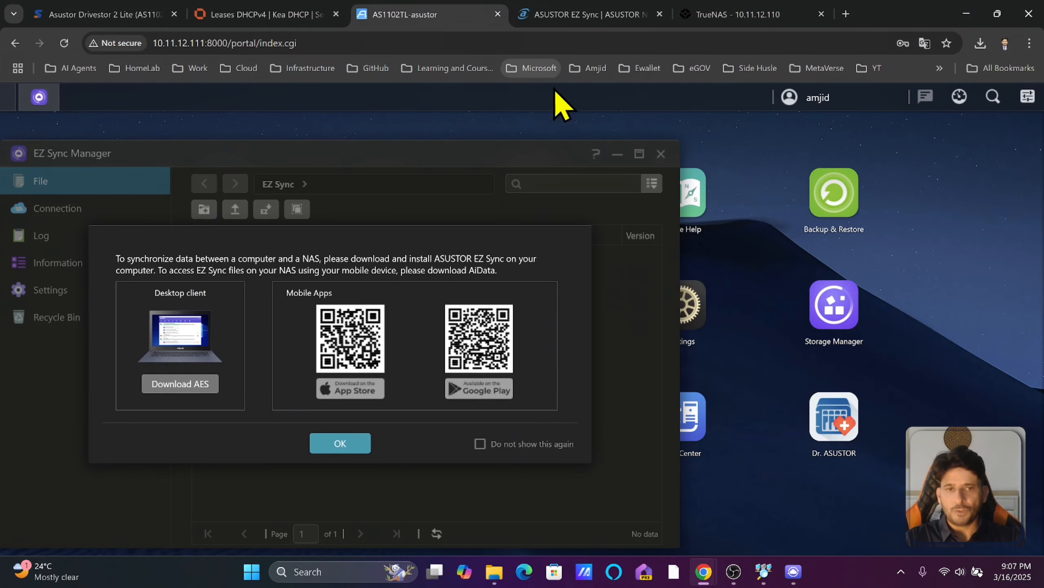
left_click(793, 571)
Connect to the NAS at 10.11.12.111, port 8000, with the NAS username and password.
type("10.11.")
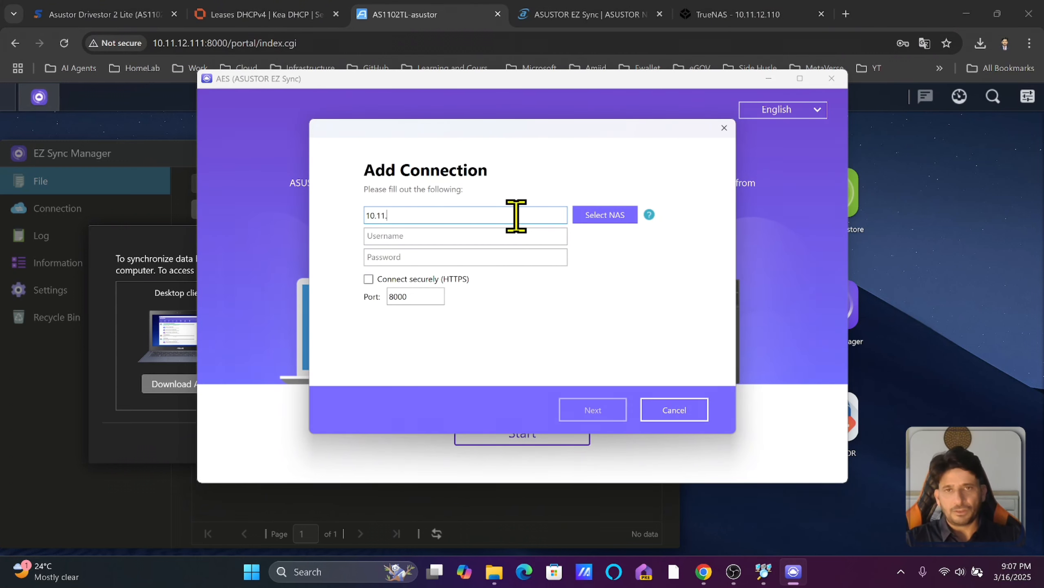
type("amjid")
key("Tab")
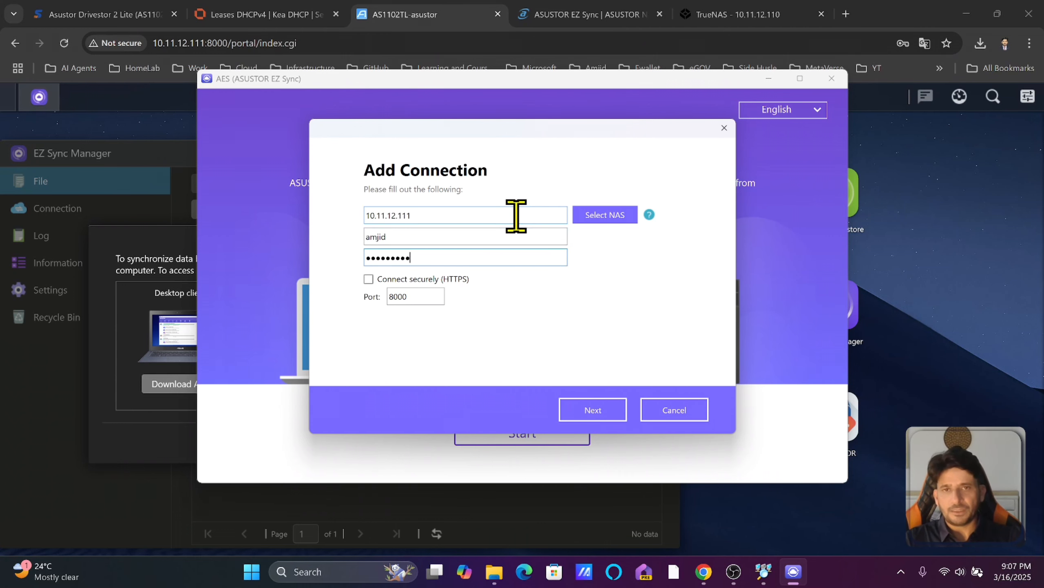
left_click_drag(227, 43, 202, 40)
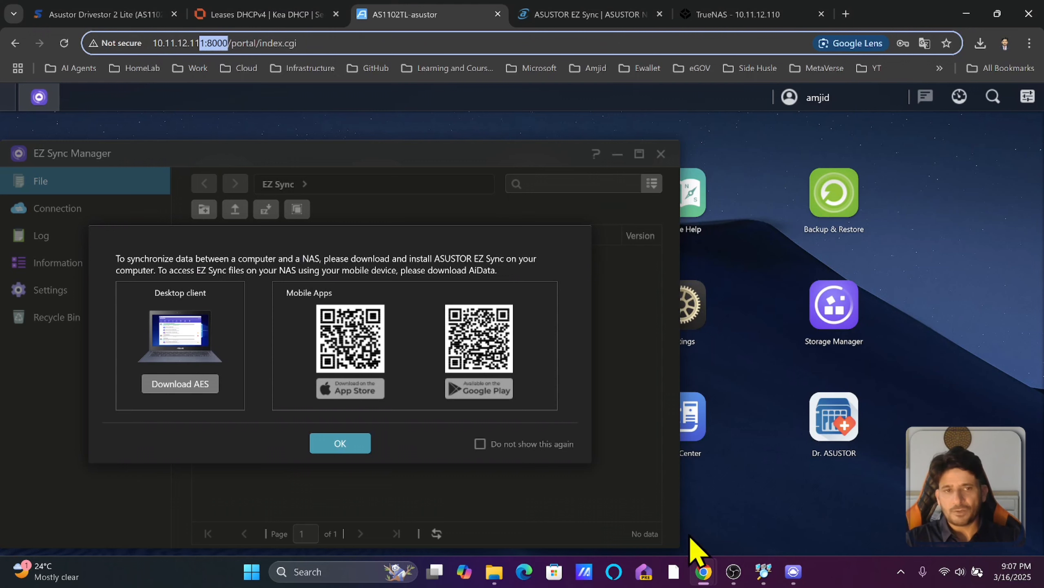
left_click(793, 571)
left_click(388, 283)
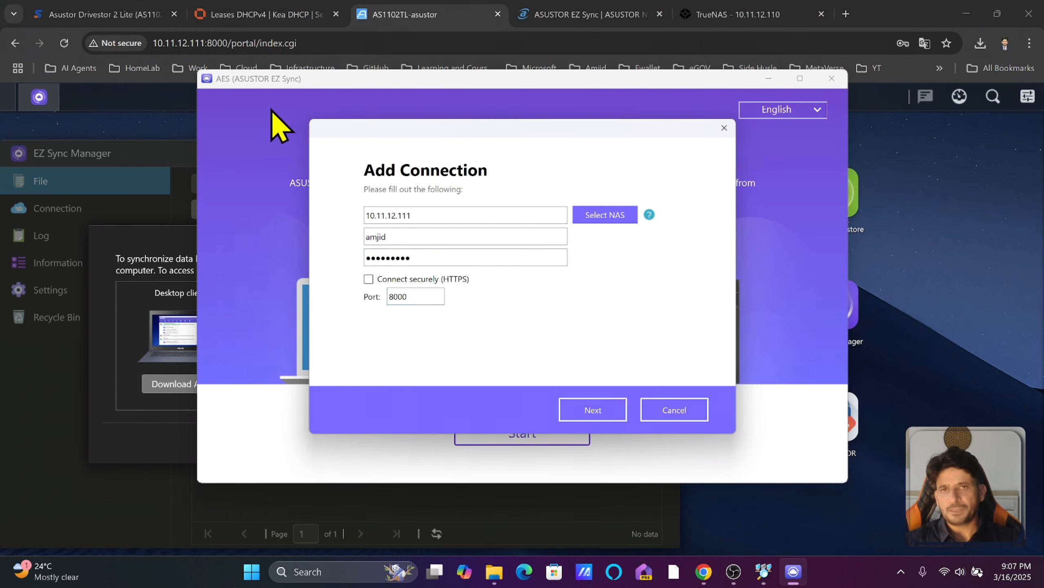
left_click(583, 403)
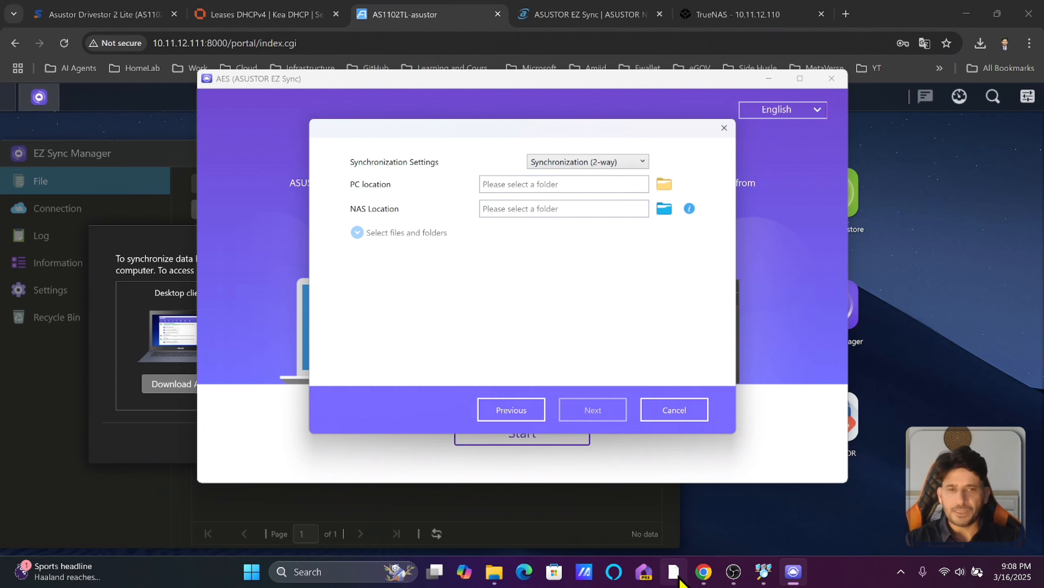
Open the tutorial folder path through the Run prompt, then set it aside.
key("super+r")
key("ctrl+v")
key("Return")
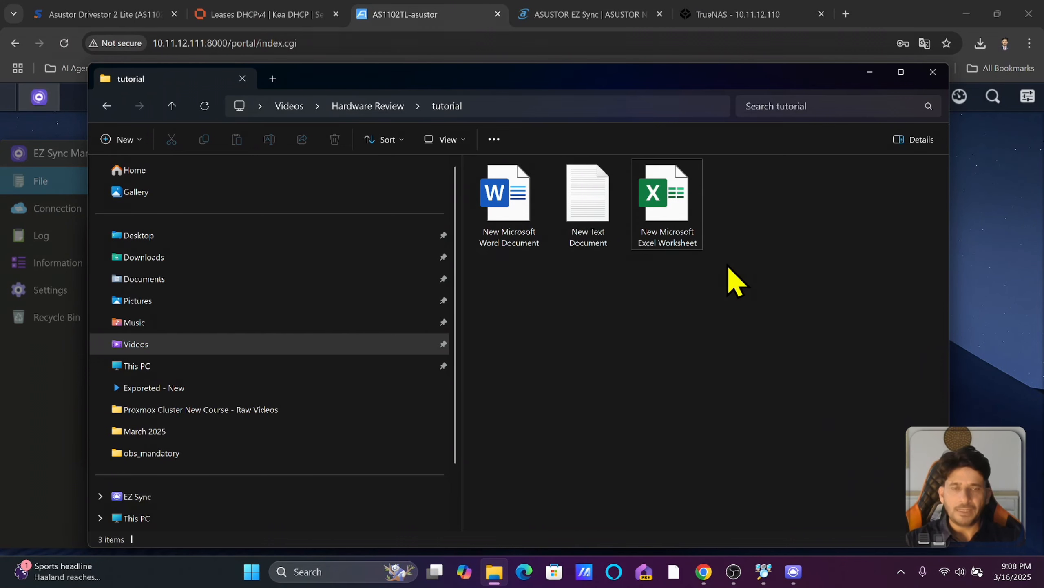
left_click(869, 74)
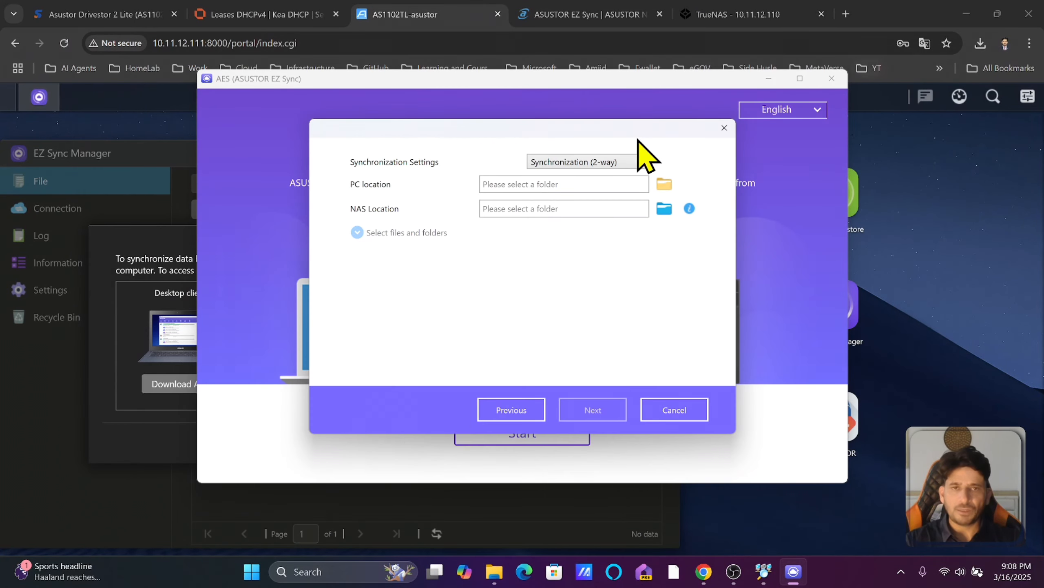
Keep Synchronization (2-way) and set the PC location to Hardware Review\tutorial.
left_click(598, 162)
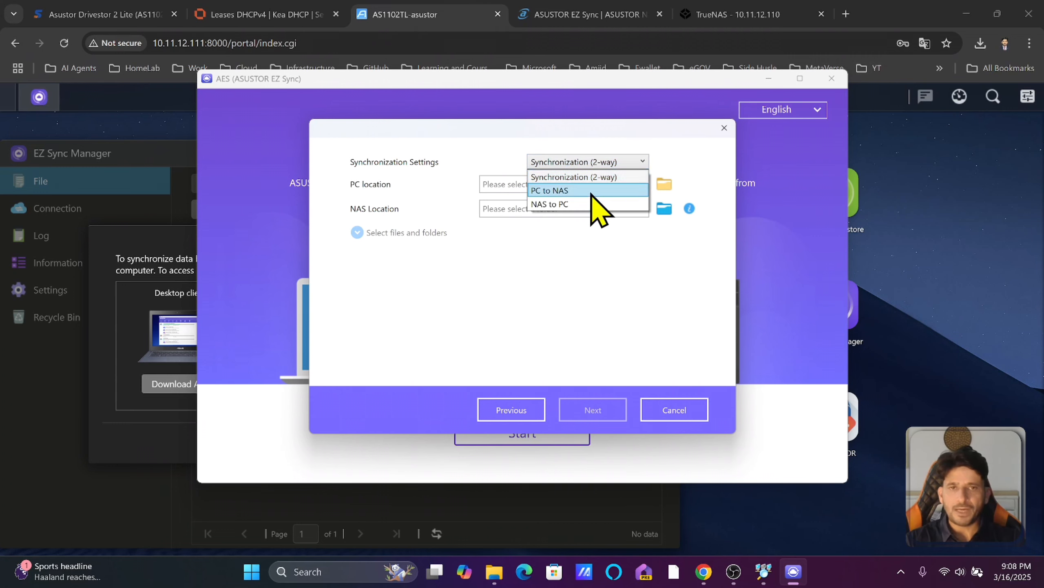
left_click(576, 181)
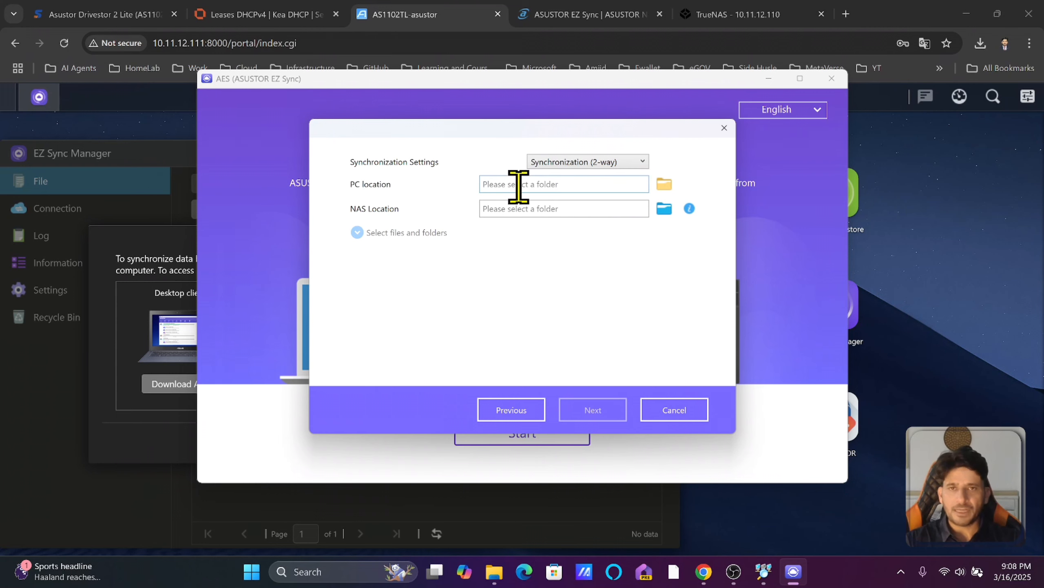
left_click(663, 184)
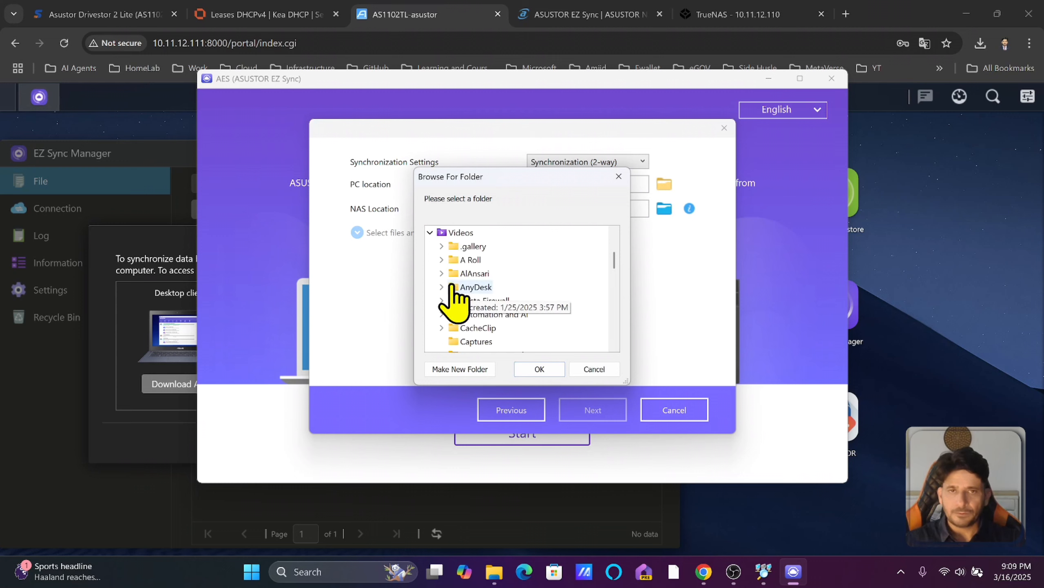
scroll(494, 304, "down", 5)
left_click(485, 273)
left_click(540, 368)
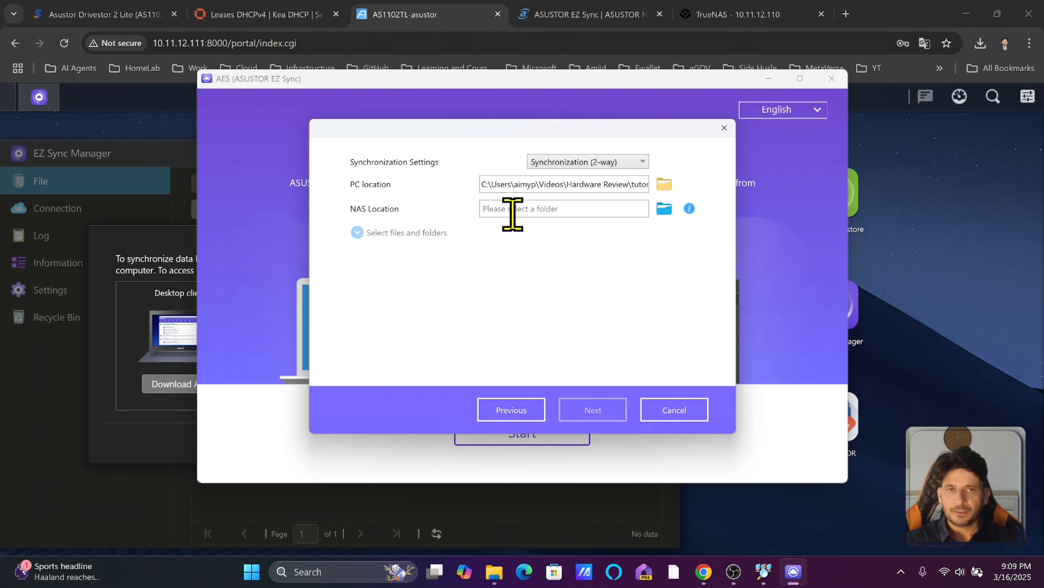
Create NAS folder 'tutorial' under EZ Sync as the destination and finish the task.
left_click(664, 209)
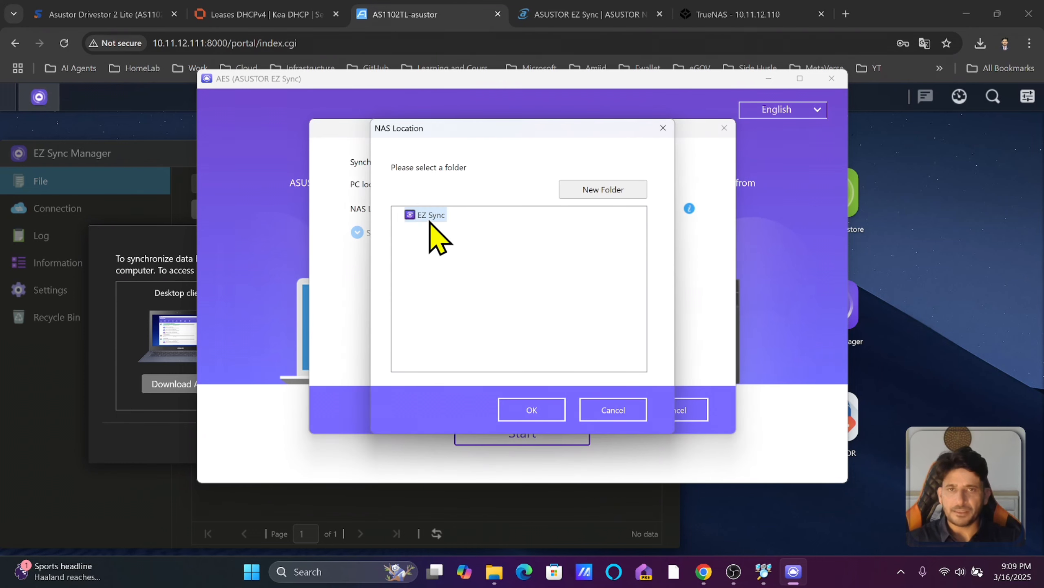
left_click(597, 196)
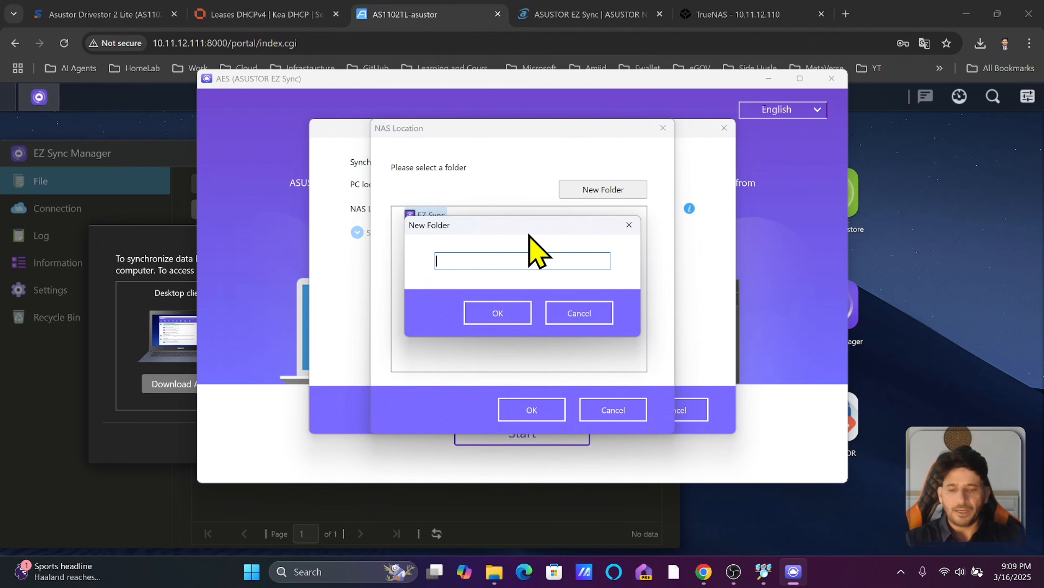
type("tutorial")
key("Return")
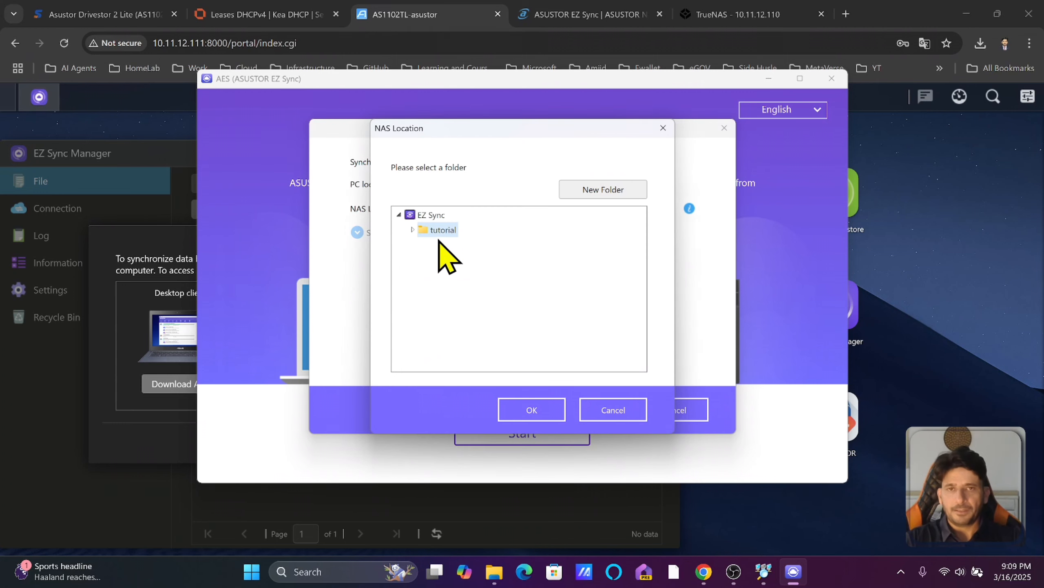
left_click(542, 411)
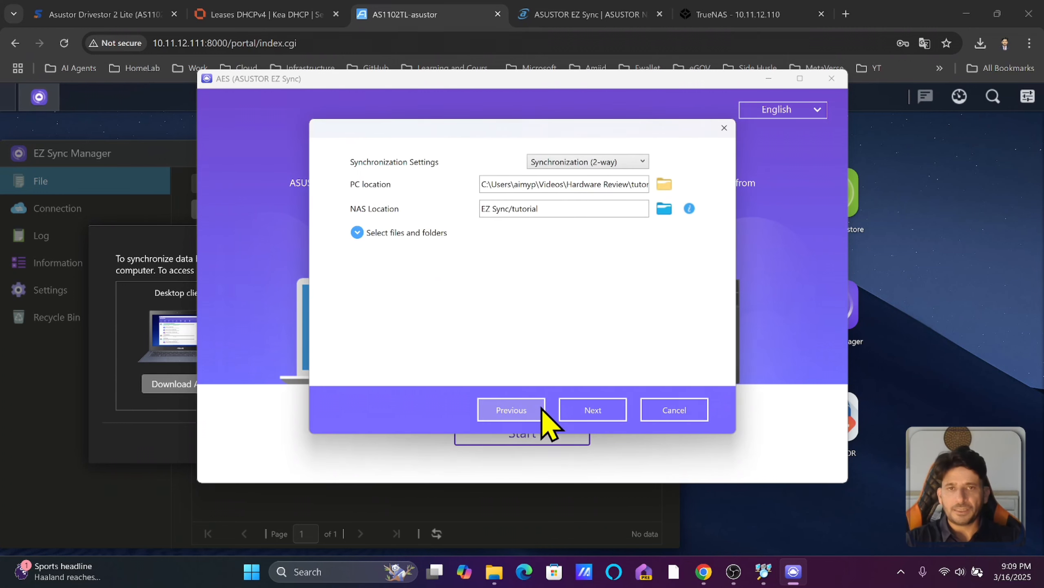
left_click(579, 411)
left_click(578, 412)
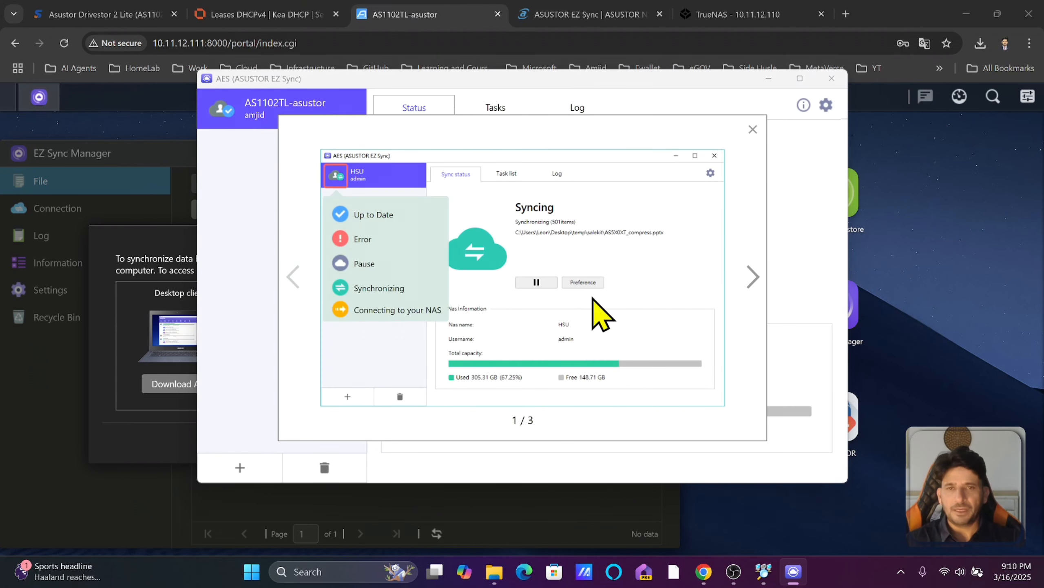
Step through and dismiss the EZ Sync introduction tour.
left_click(757, 289)
left_click(758, 288)
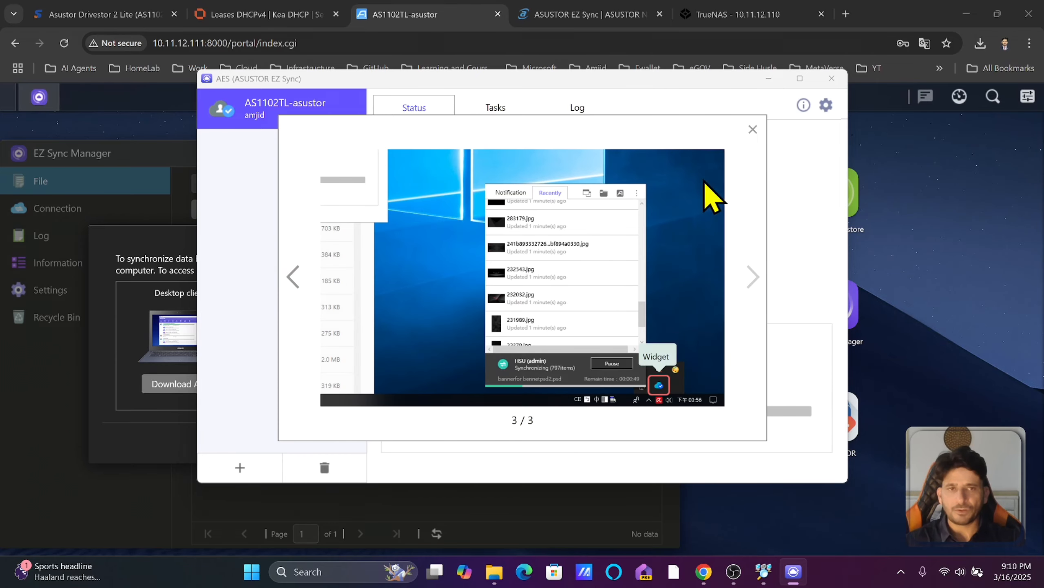
left_click(753, 129)
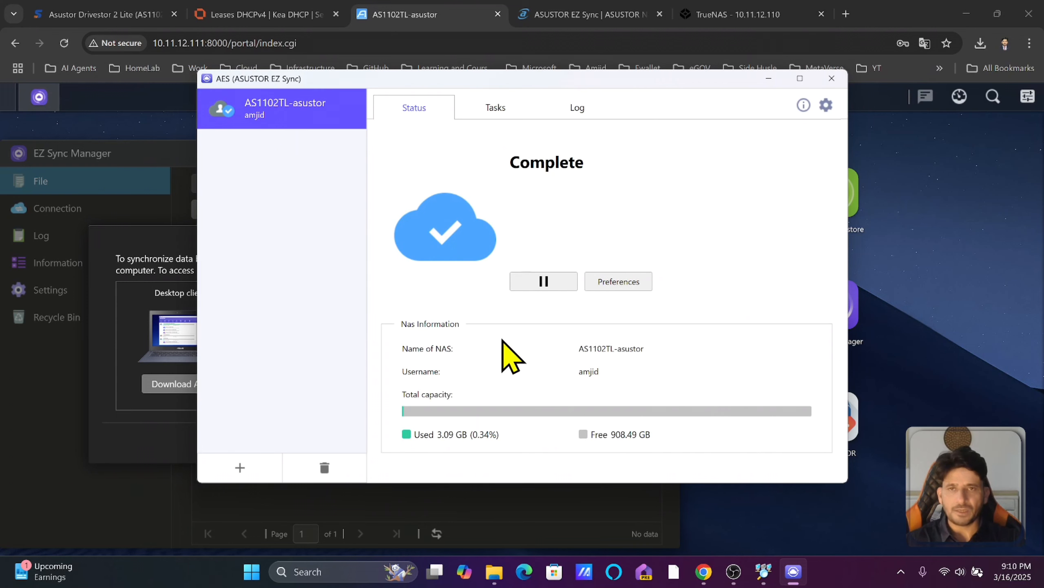
Pause and resume syncing, close the client, check its tray status, and dismiss ADM's download prompt.
left_click(553, 288)
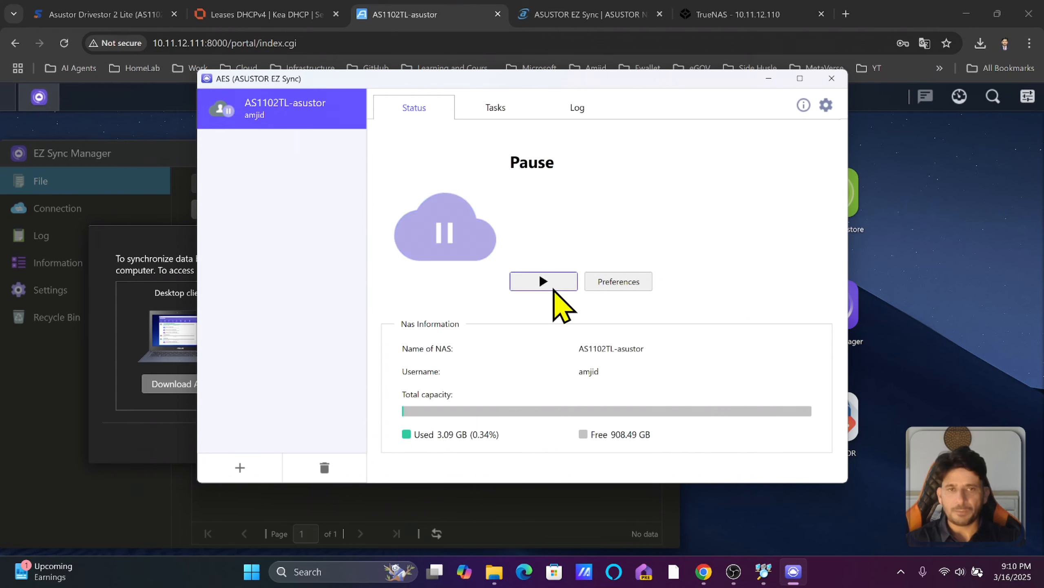
left_click(550, 287)
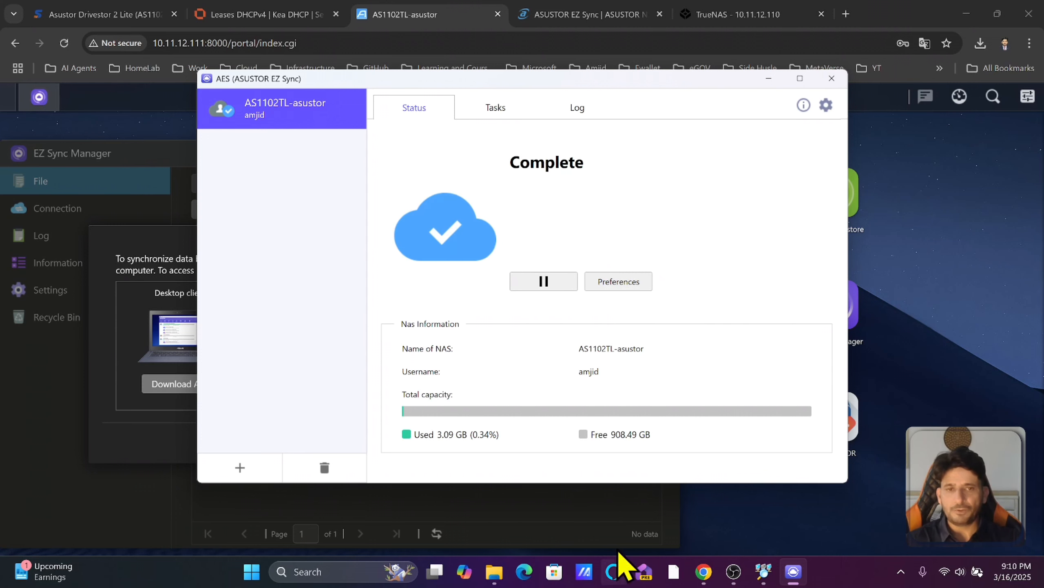
left_click(830, 82)
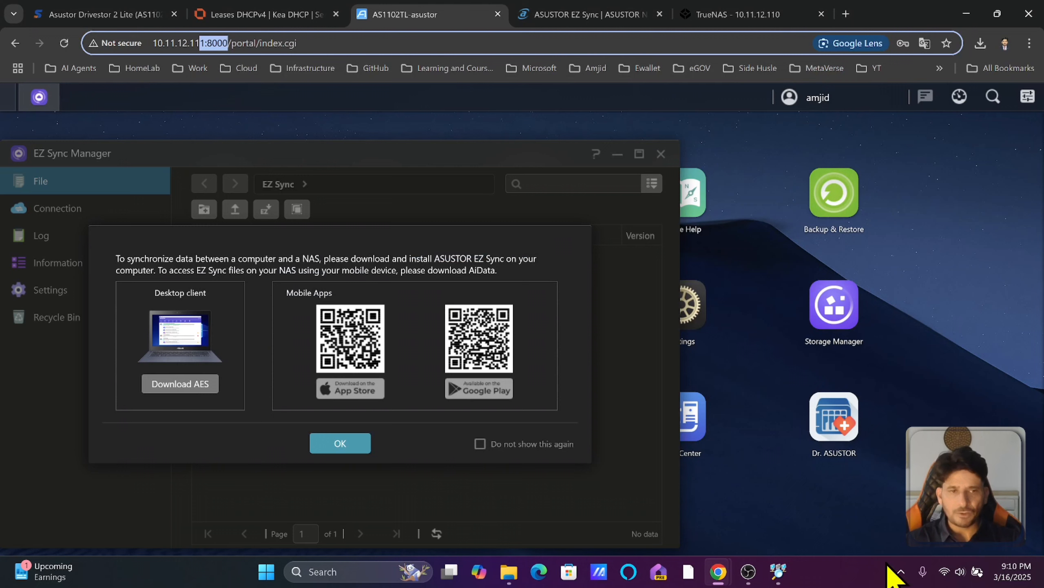
left_click(900, 572)
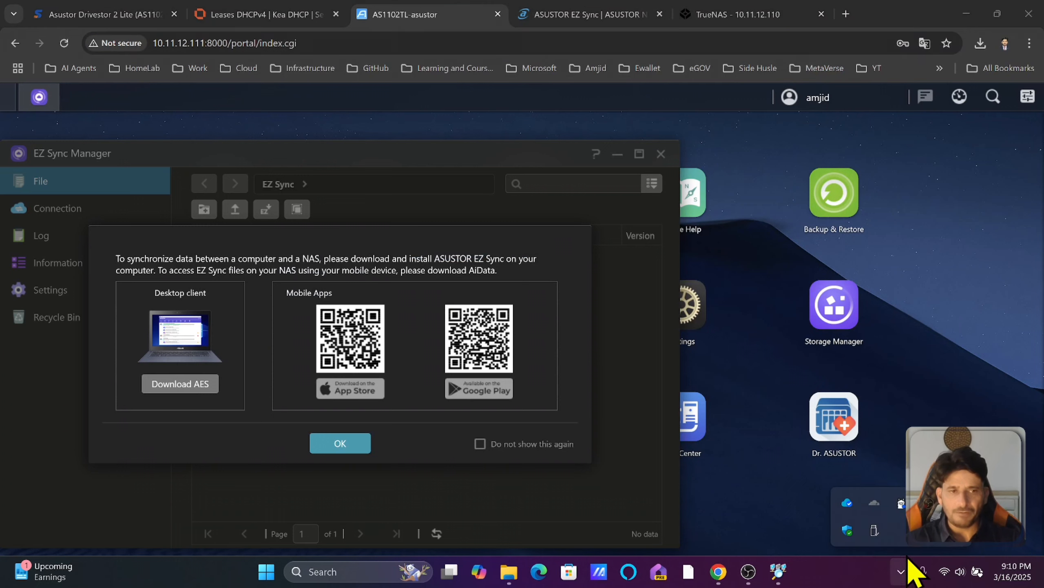
left_click(847, 504)
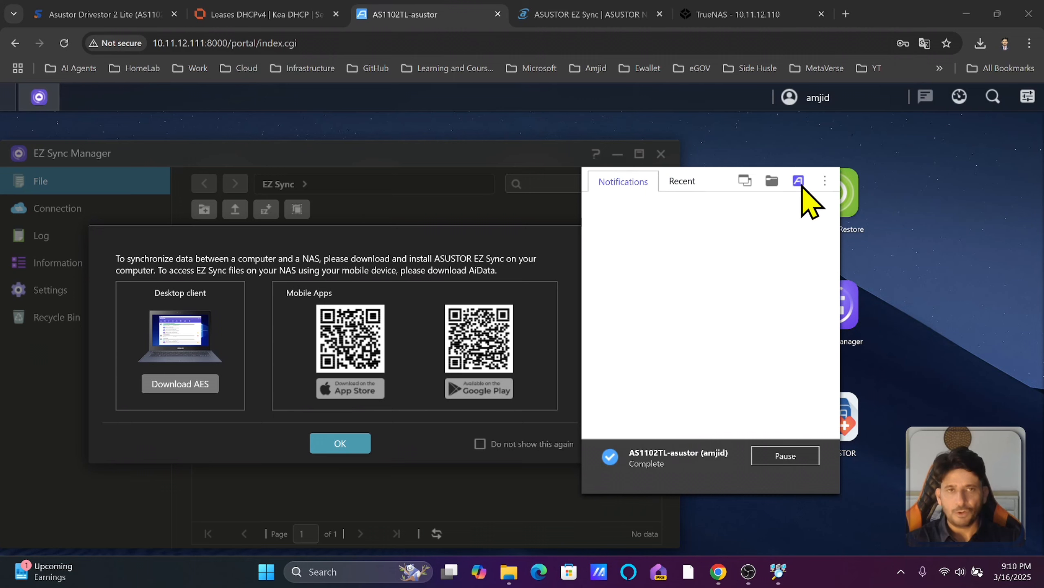
left_click(342, 444)
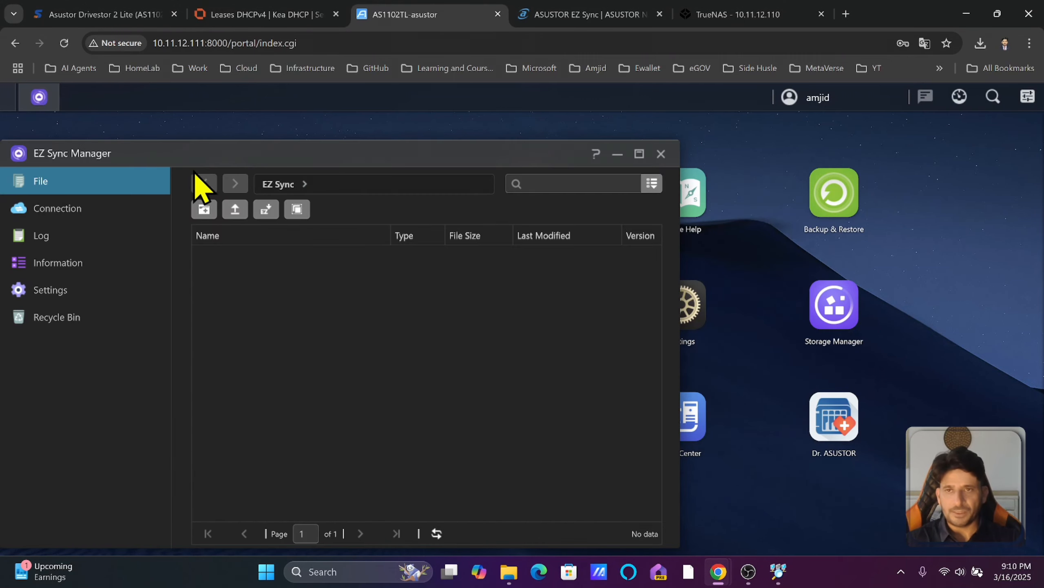
Review EZ Sync Manager's Connection, Log, Information, Settings and Recycle Bin pages, then close it.
left_click_drag(292, 154, 466, 158)
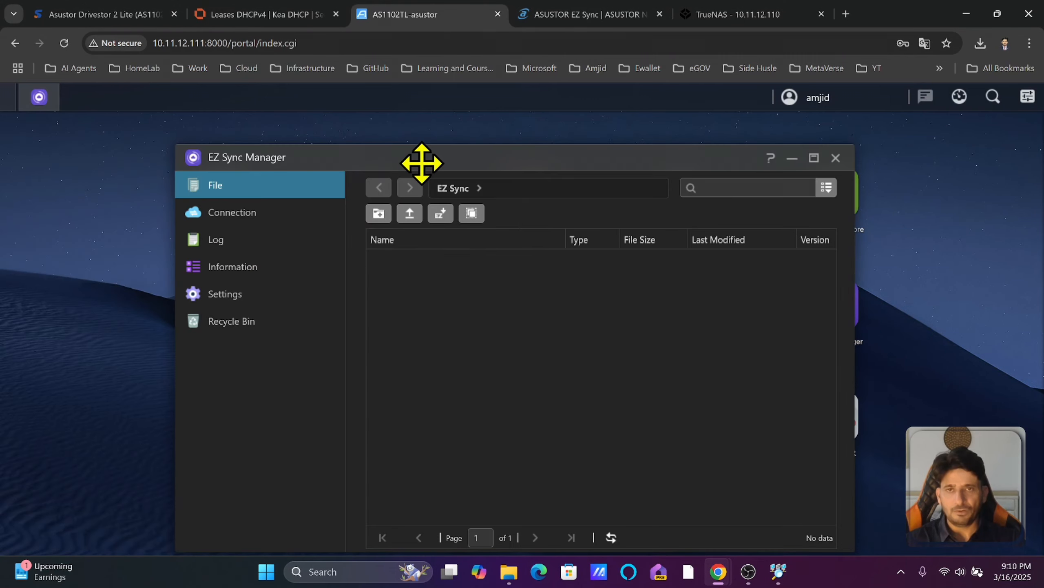
left_click(242, 217)
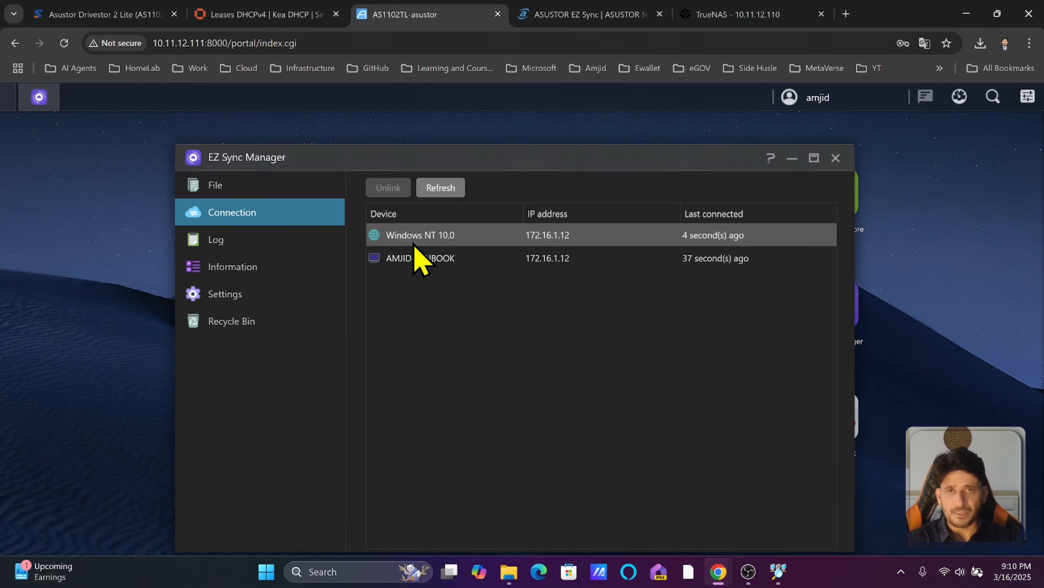
left_click(401, 261)
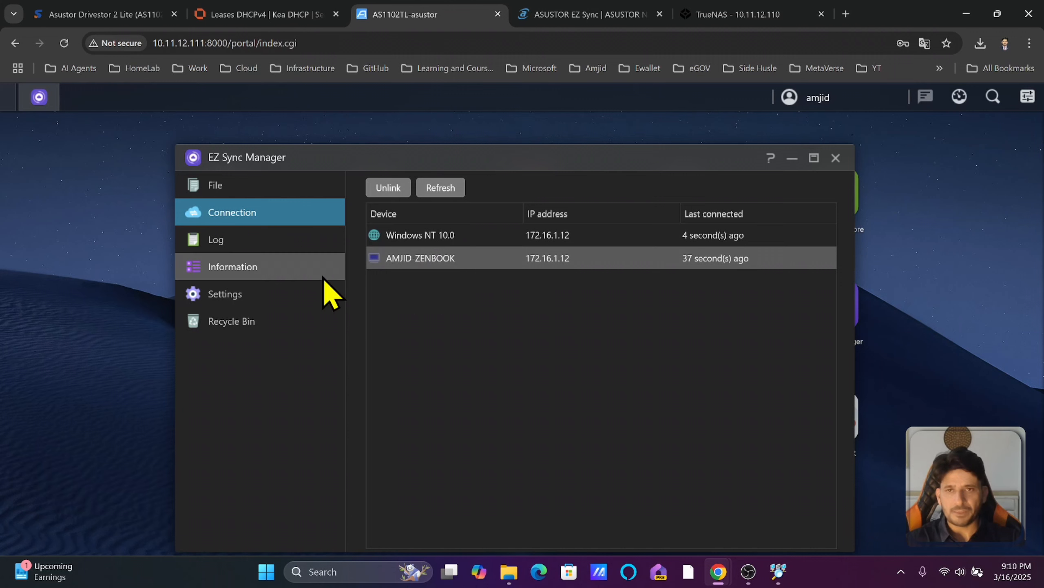
left_click(284, 247)
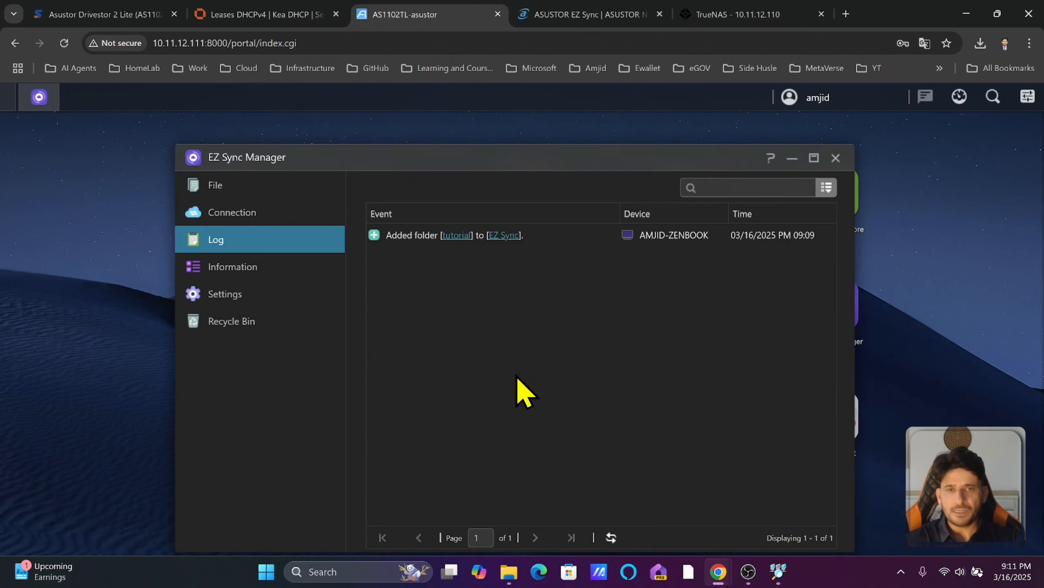
left_click(290, 278)
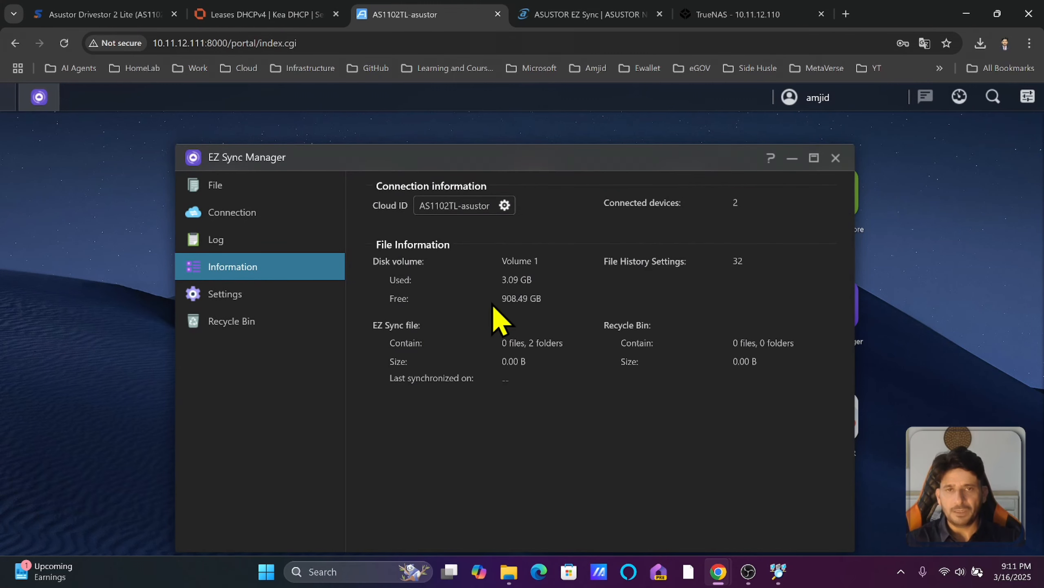
left_click(258, 299)
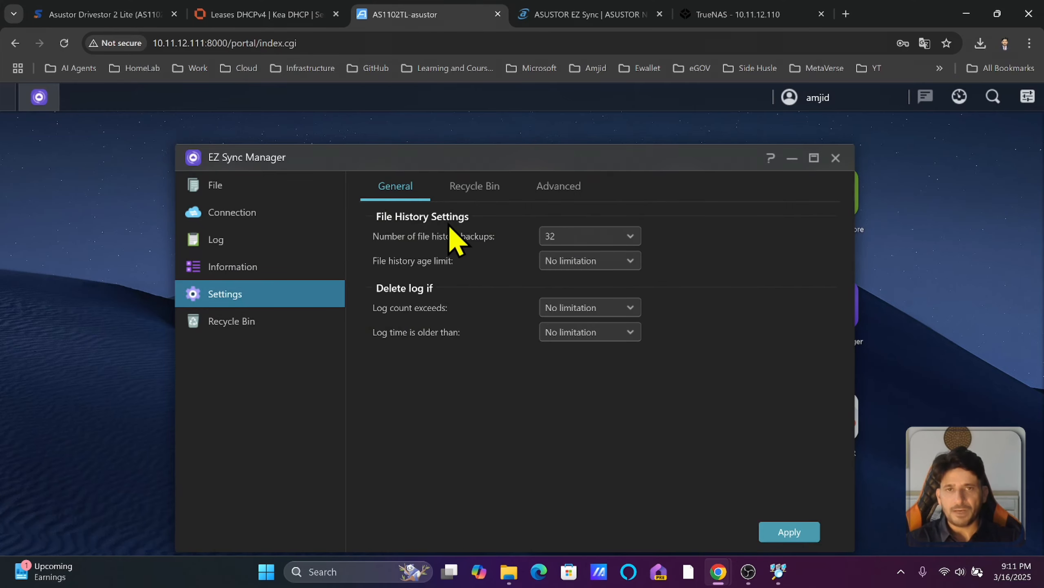
left_click(275, 326)
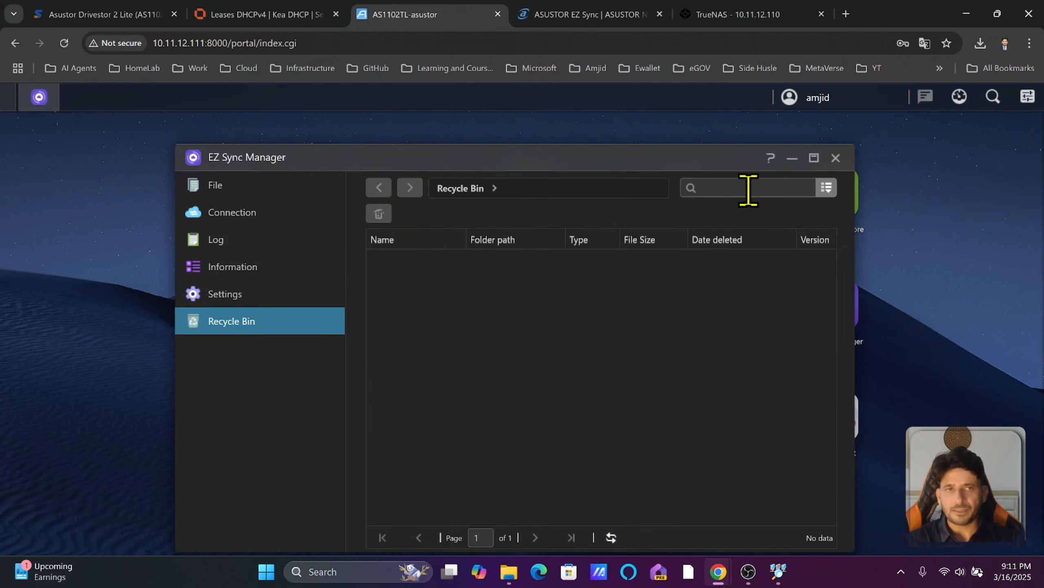
left_click(835, 159)
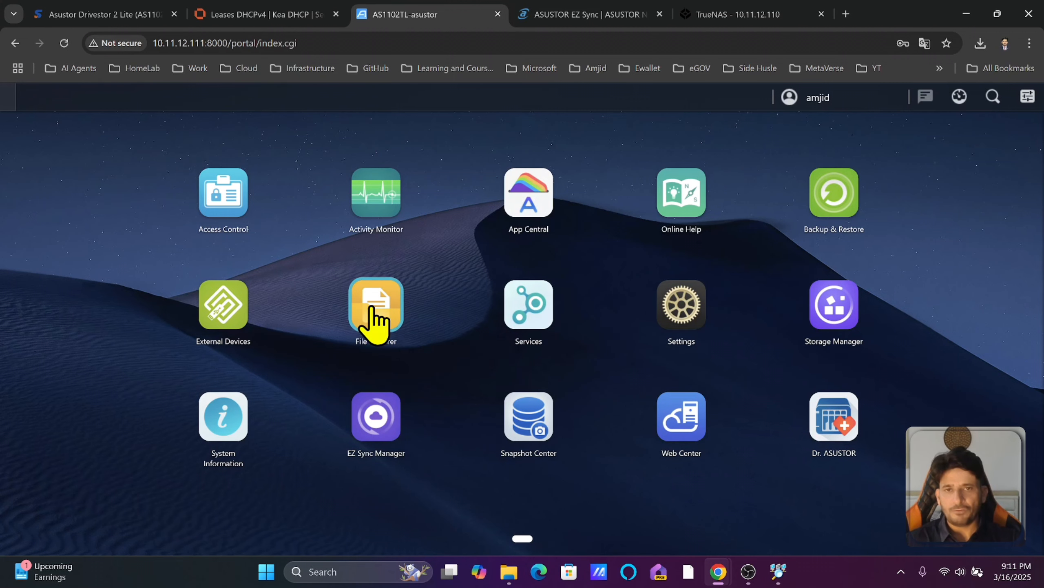
Upload 3.png from the logos folder into EZ Sync/tutorial in ADM File Explorer.
left_click(372, 319)
left_click(123, 298)
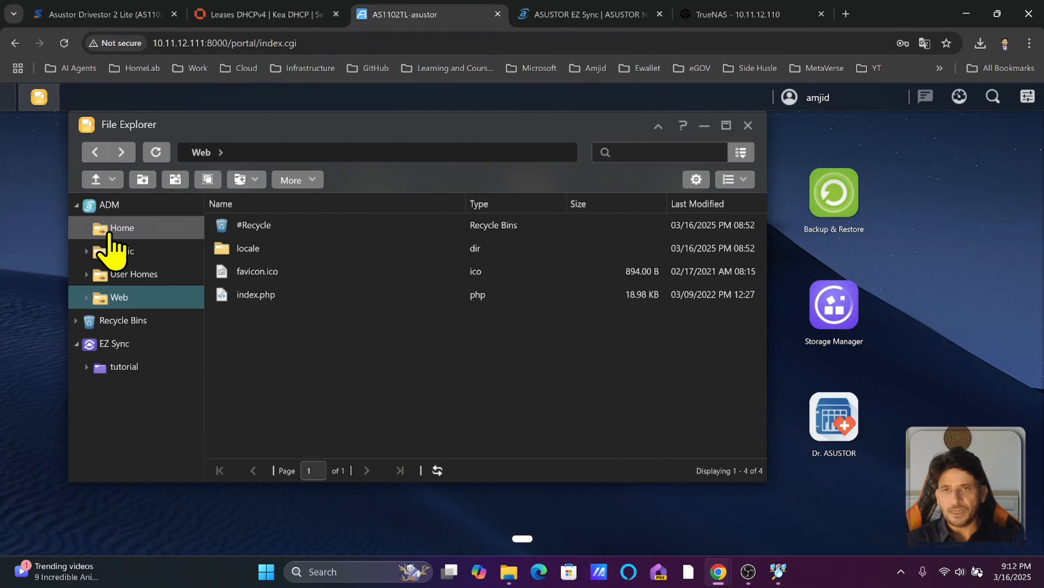
left_click(113, 372)
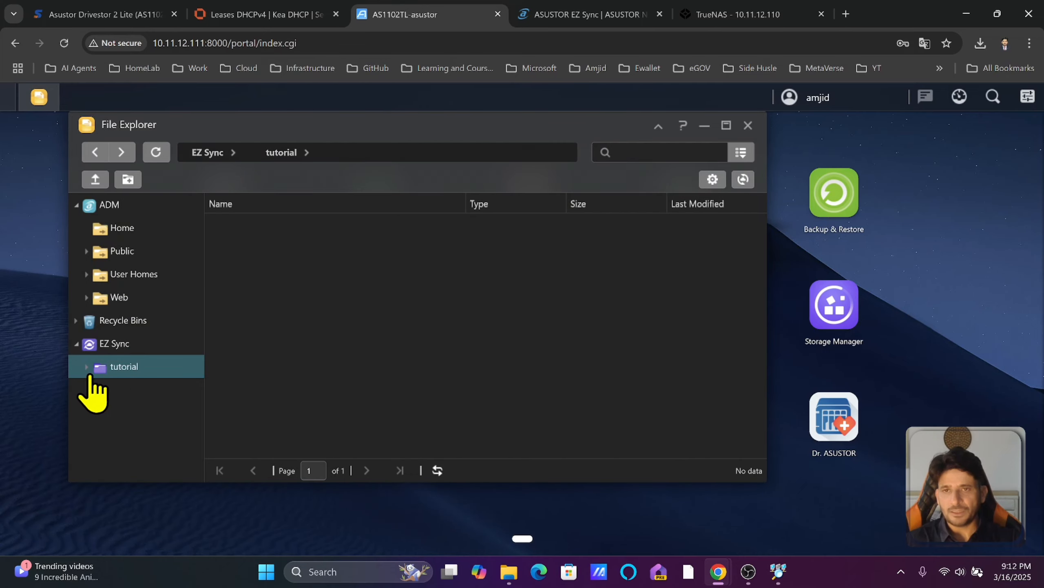
right_click(415, 373)
left_click(444, 368)
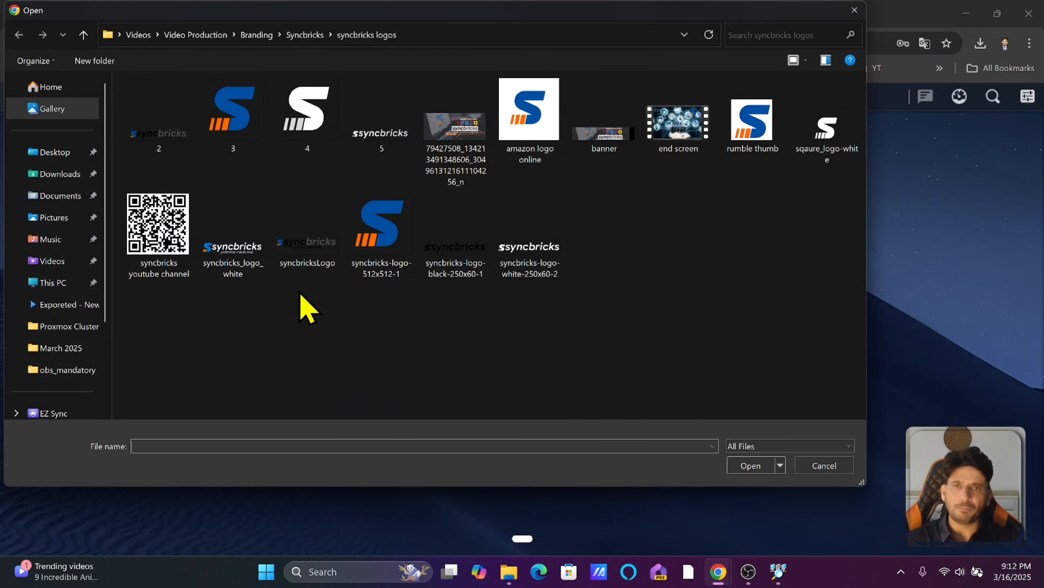
double_click(244, 131)
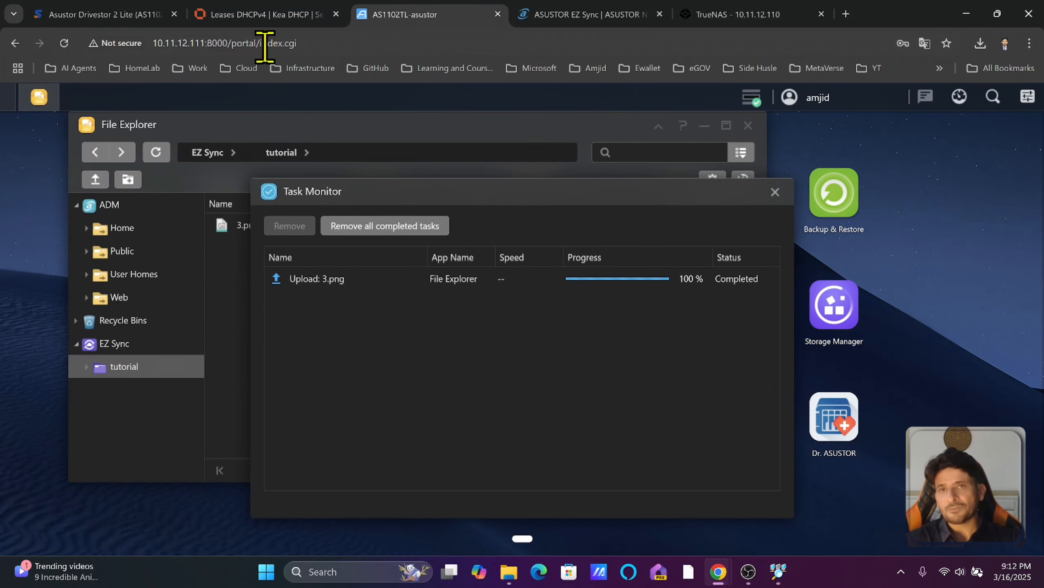
left_click(783, 195)
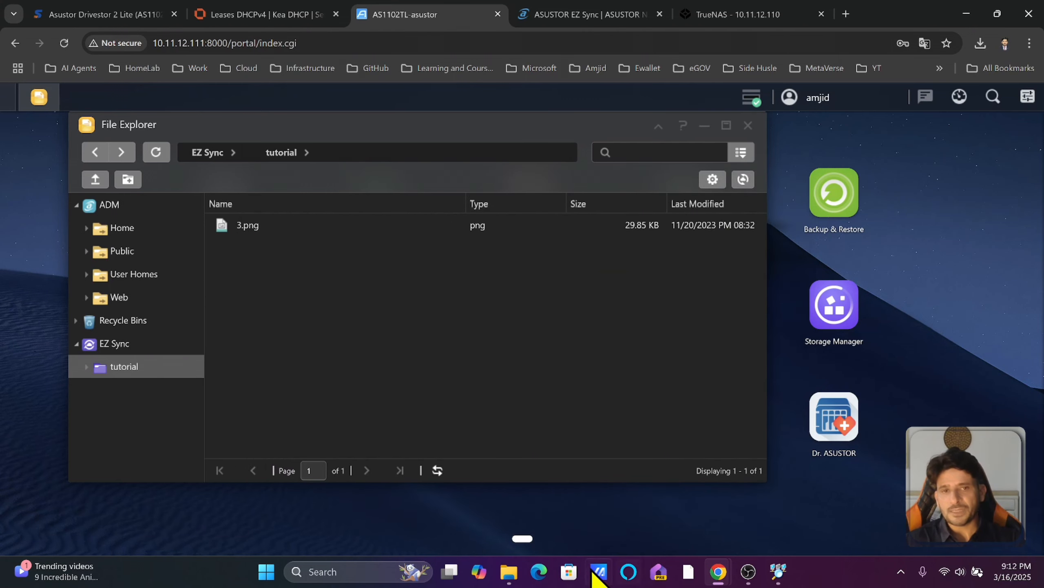
Check the PC's tutorial folder and open the EZ Sync client from the tray.
left_click(510, 572)
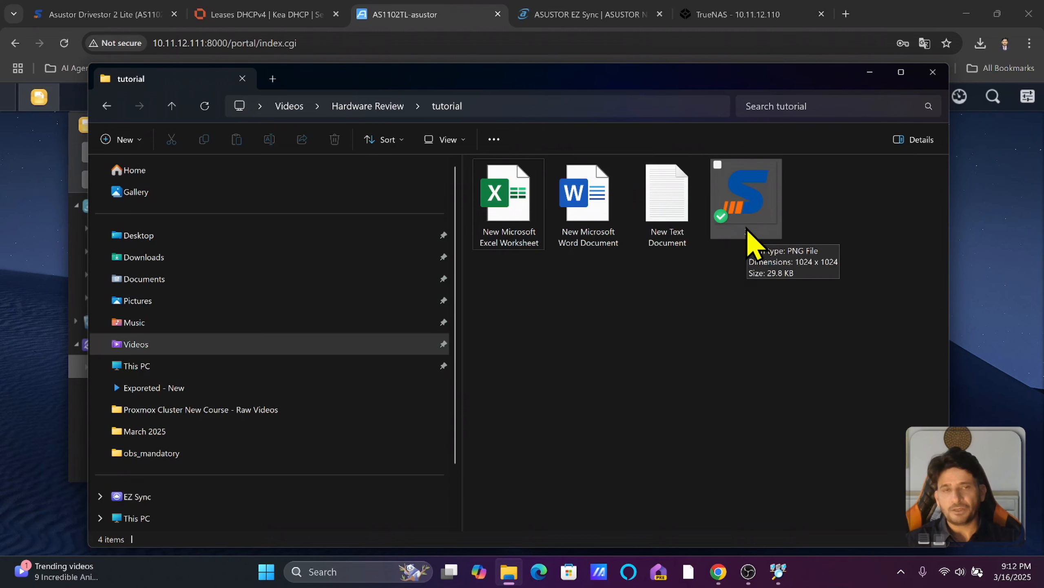
key("alt+Tab")
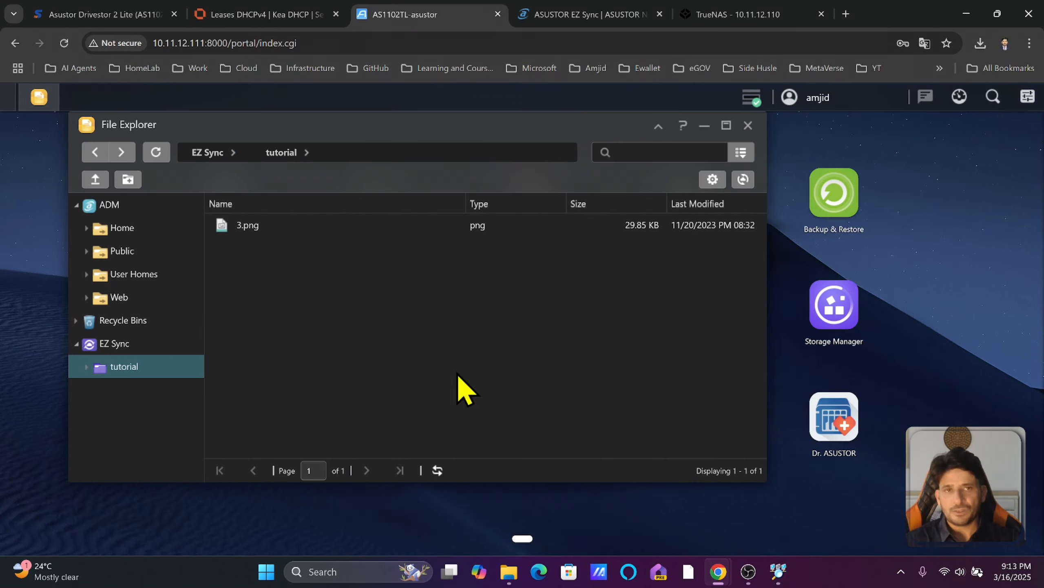
left_click(901, 571)
right_click(856, 504)
left_click(792, 512)
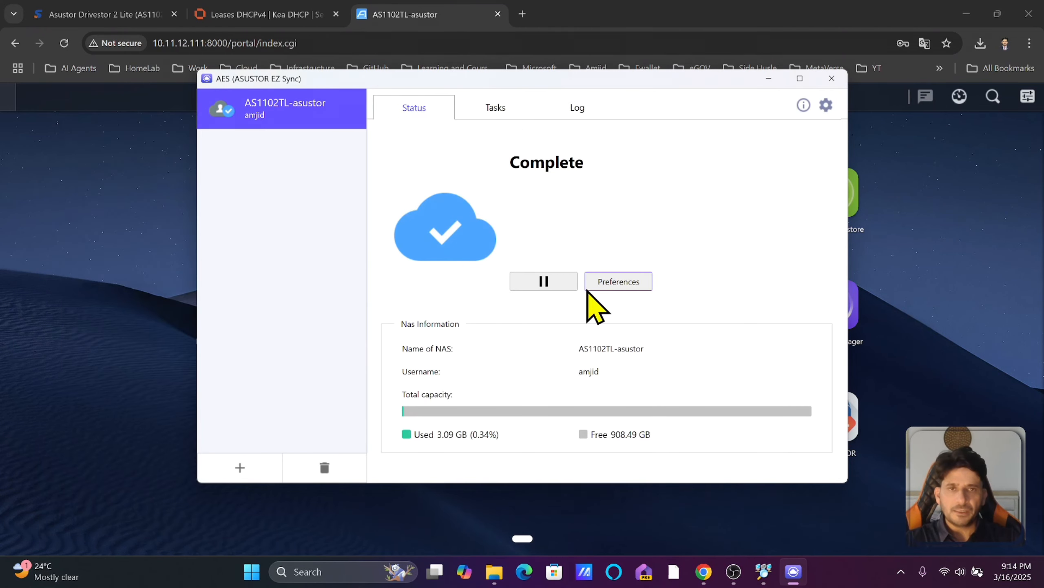
Apply the connection preferences unchanged and browse the Status, Tasks and Log views.
left_click(619, 284)
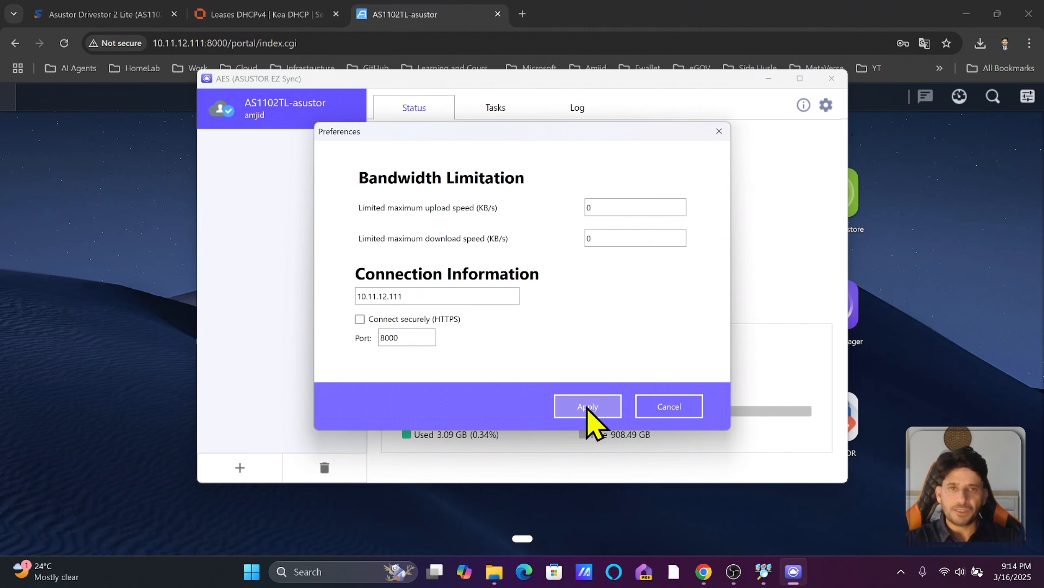
left_click(675, 409)
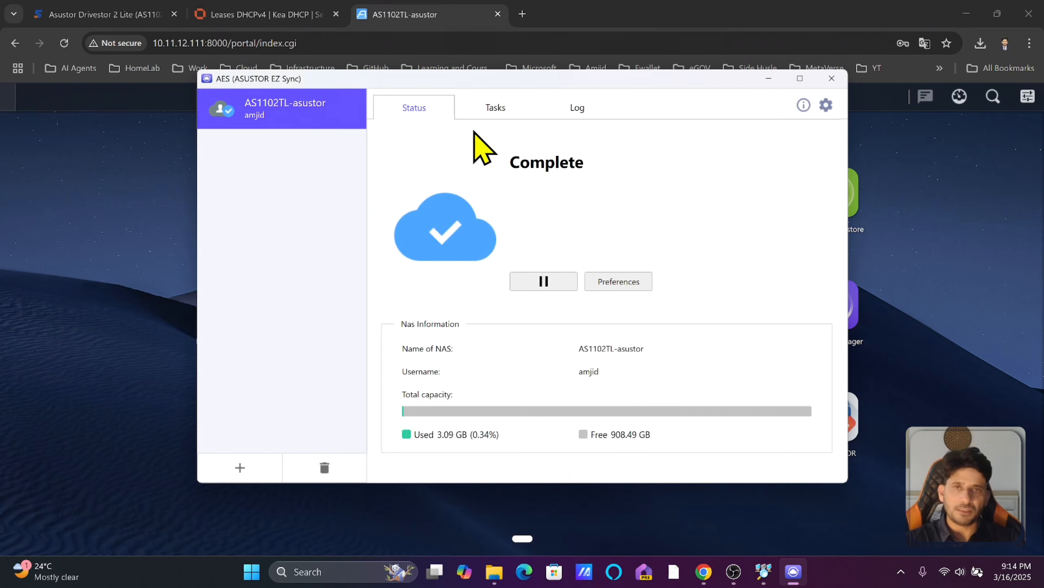
left_click(484, 109)
left_click(570, 109)
left_click(491, 109)
left_click(442, 116)
left_click(498, 115)
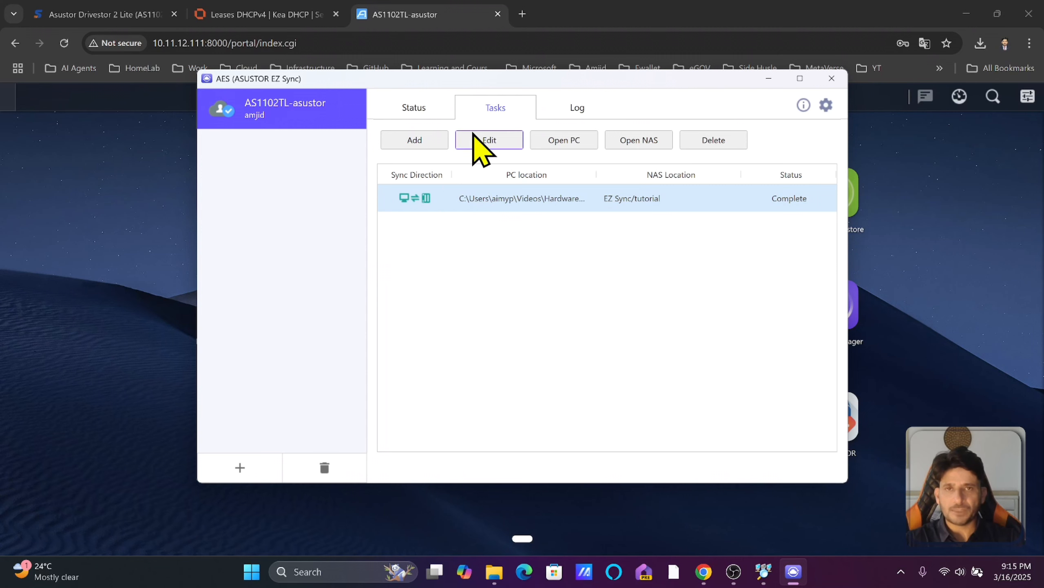
Review the tutorial task's filter settings, apply them, and close the client window.
left_click(488, 141)
scroll(493, 294, "down", 5)
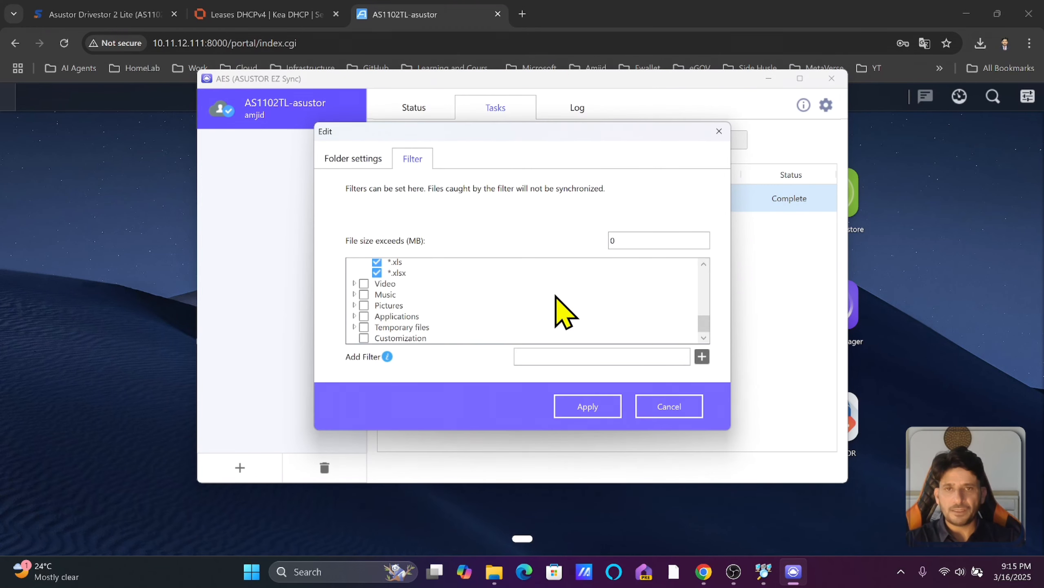
scroll(557, 297, "up", 5)
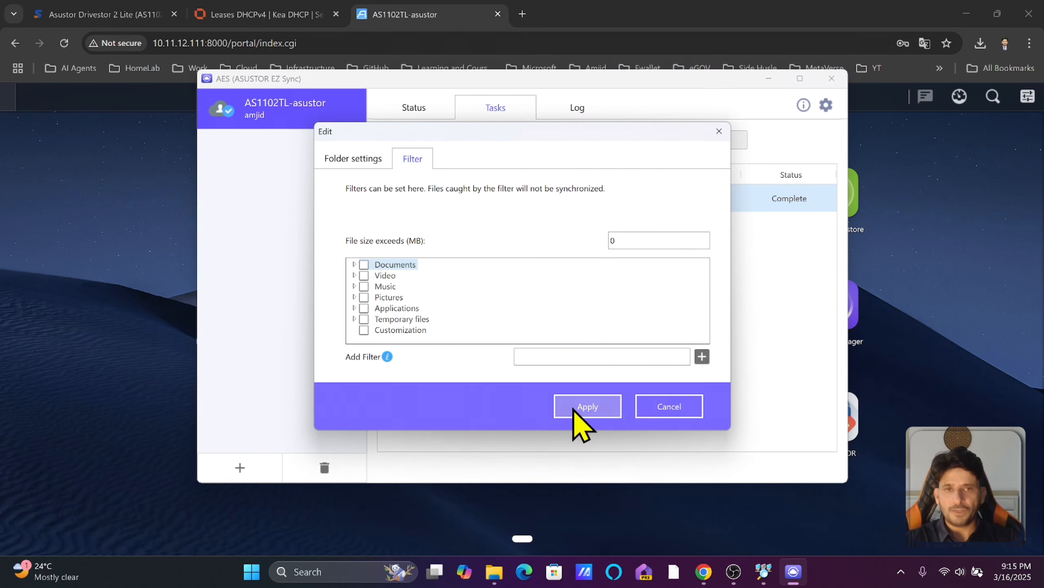
left_click(575, 409)
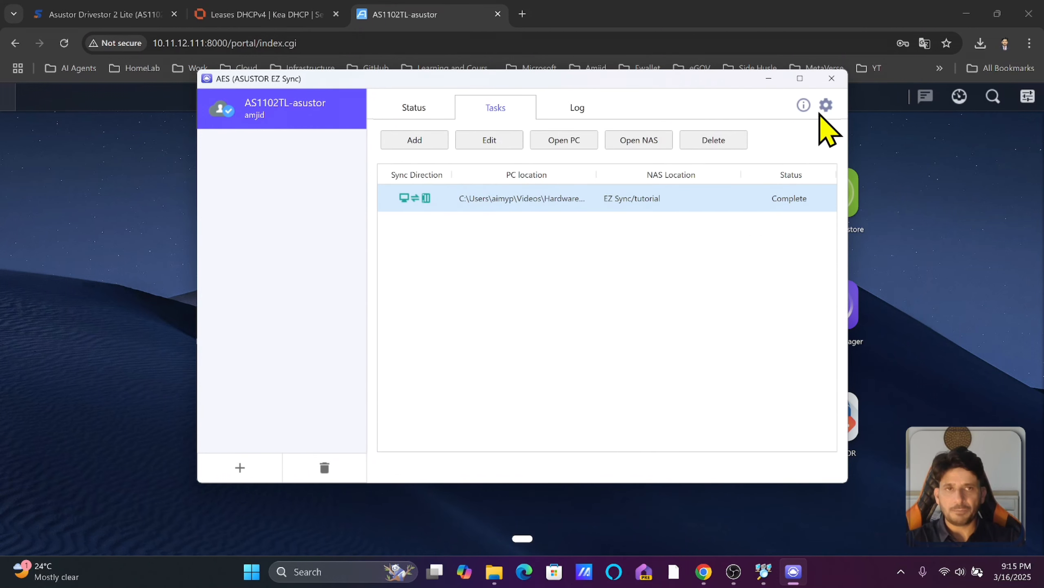
left_click(832, 81)
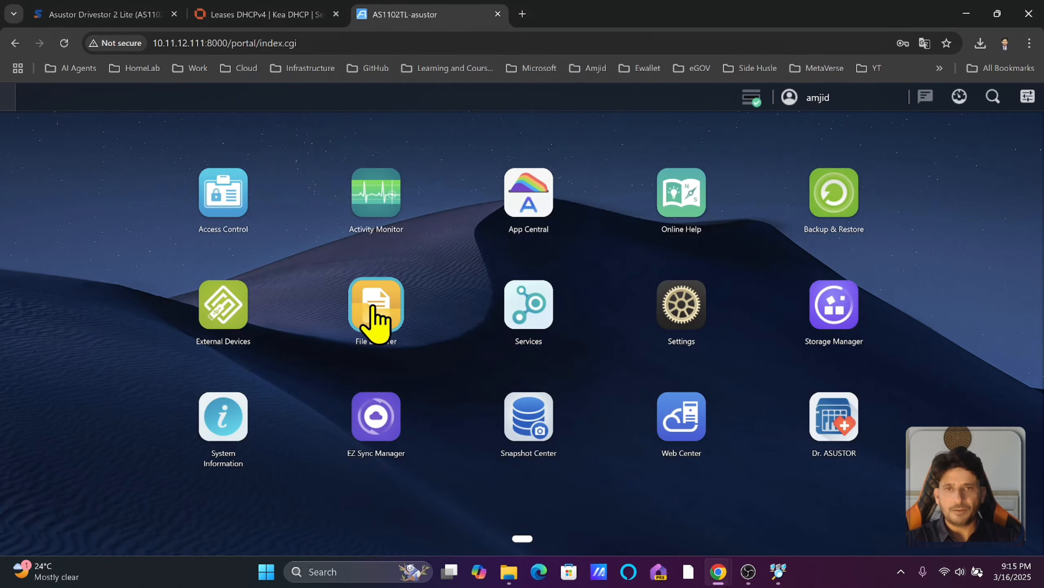
Rename the first Excel worksheet on the PC to tutorail1.xlsx and confirm it synced in ADM.
left_click(371, 308)
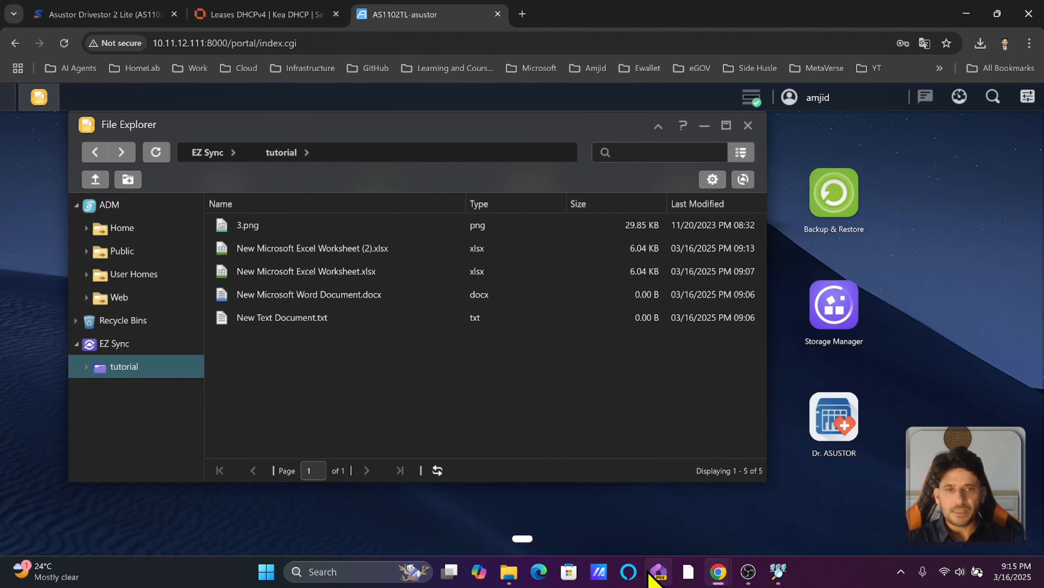
left_click(508, 568)
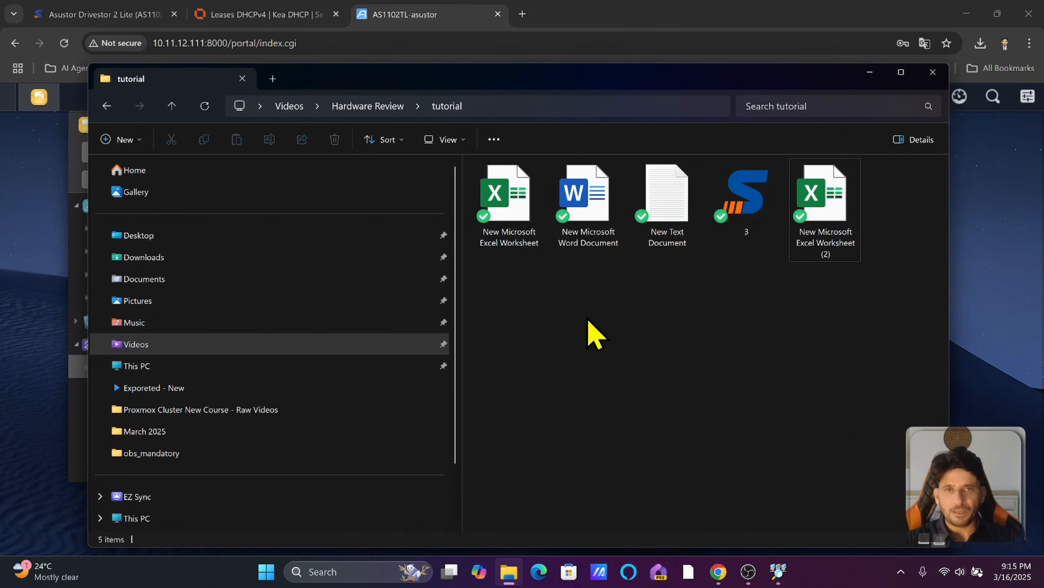
left_click(523, 245)
key("F2")
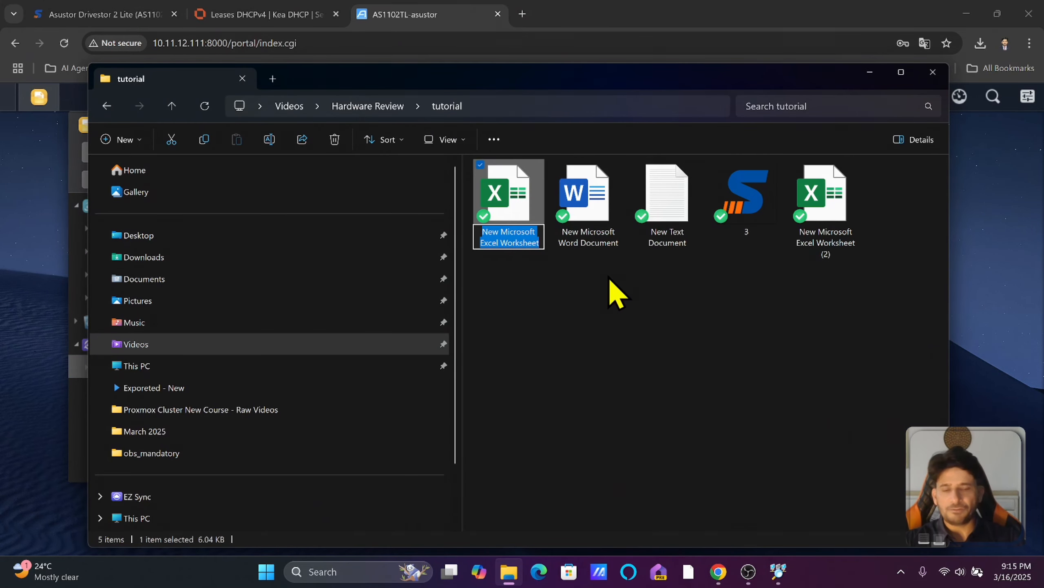
type("tutorail")
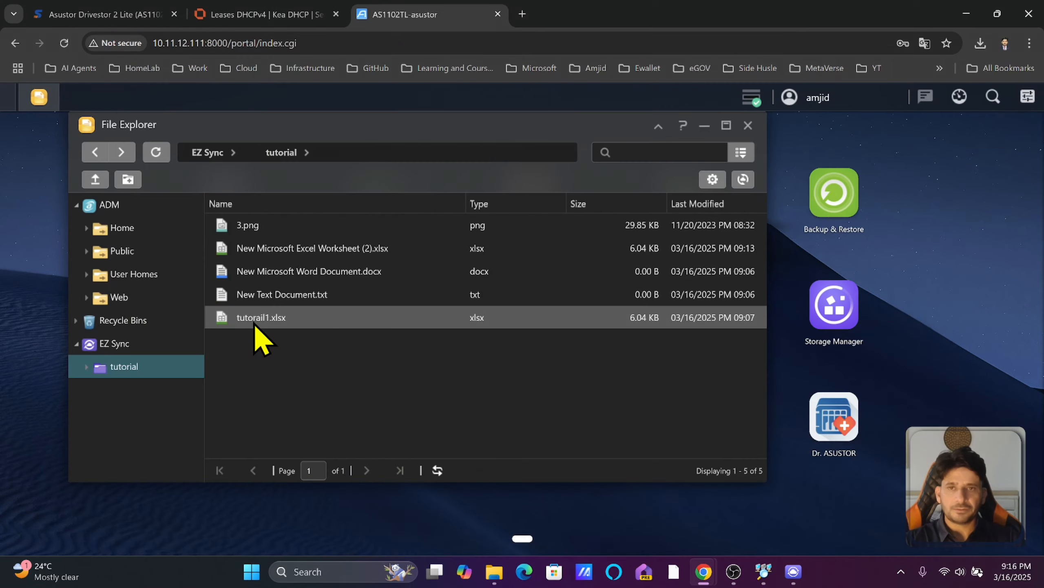
left_click(253, 323)
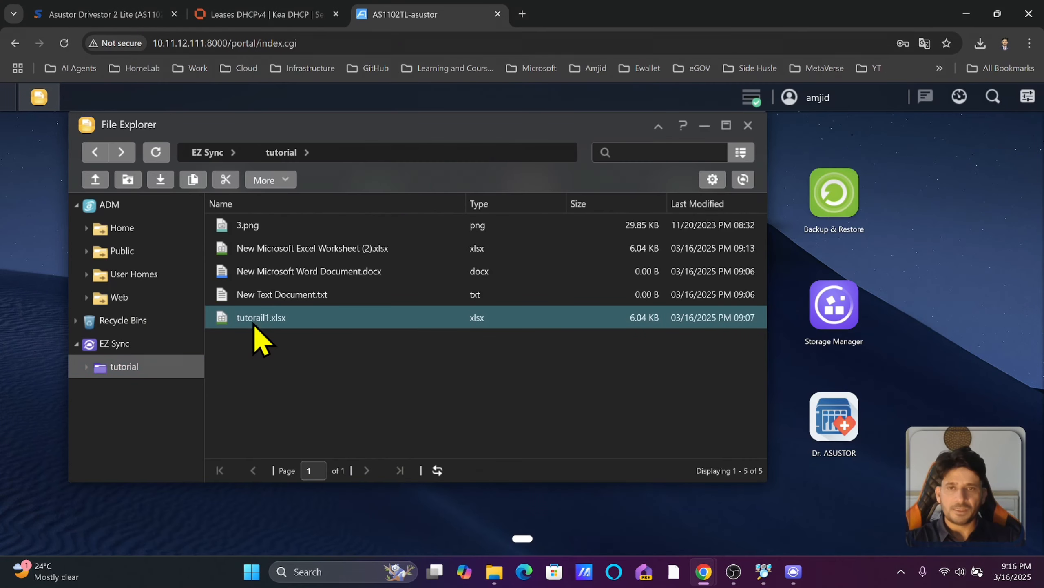
Start renaming Excel Worksheet (2) in ADM, abandon it, and select remaned from nas.xlsx.
left_click(263, 251)
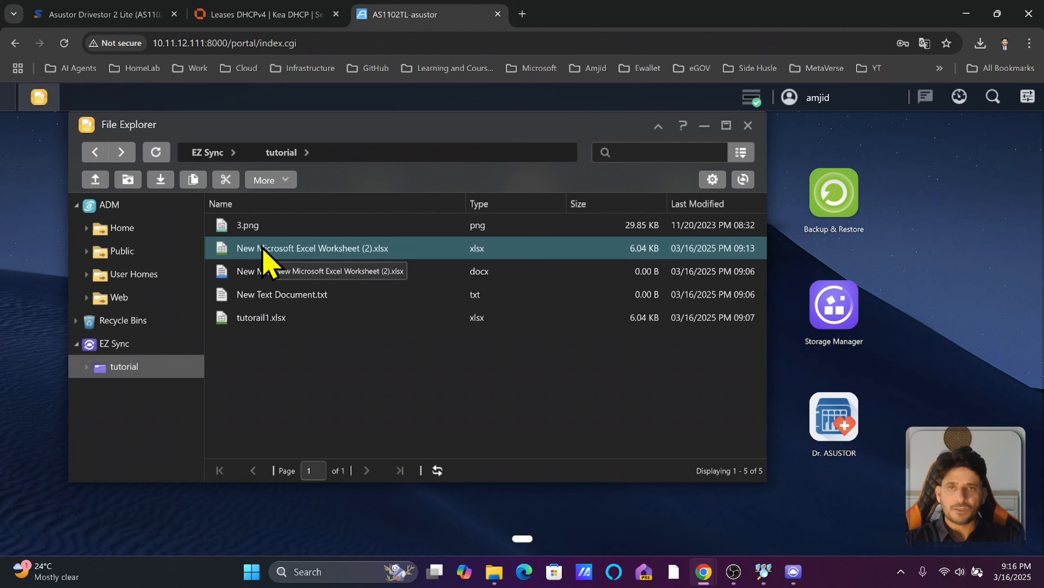
right_click(263, 249)
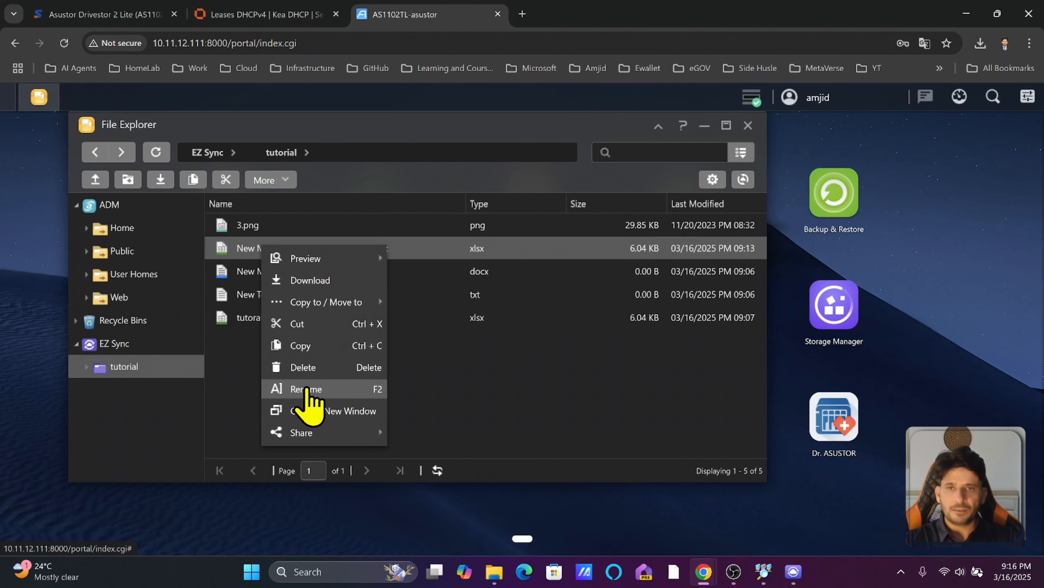
left_click(306, 389)
type("remaned from n.xlsx")
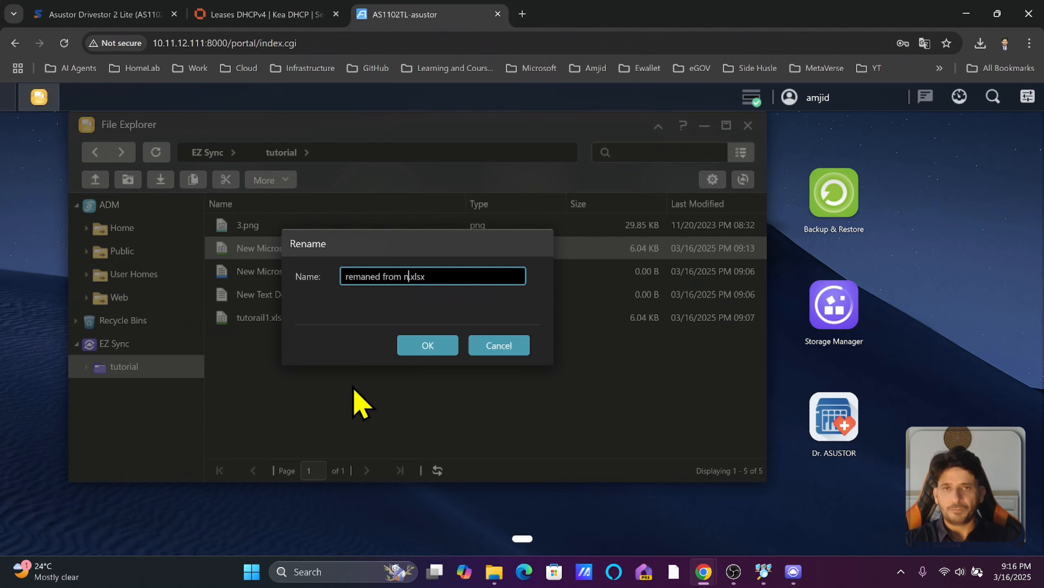
key("Escape")
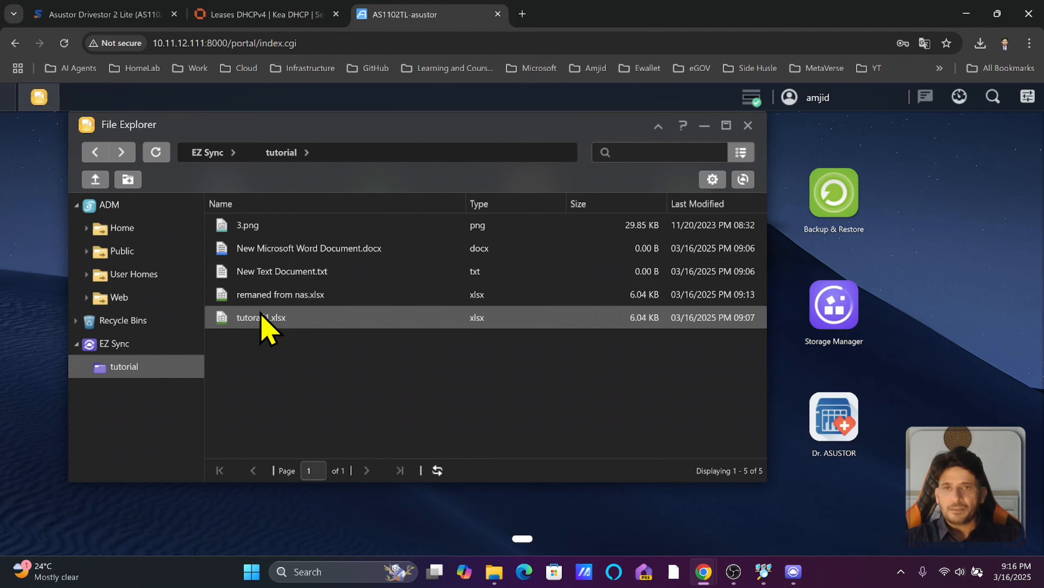
left_click(275, 295)
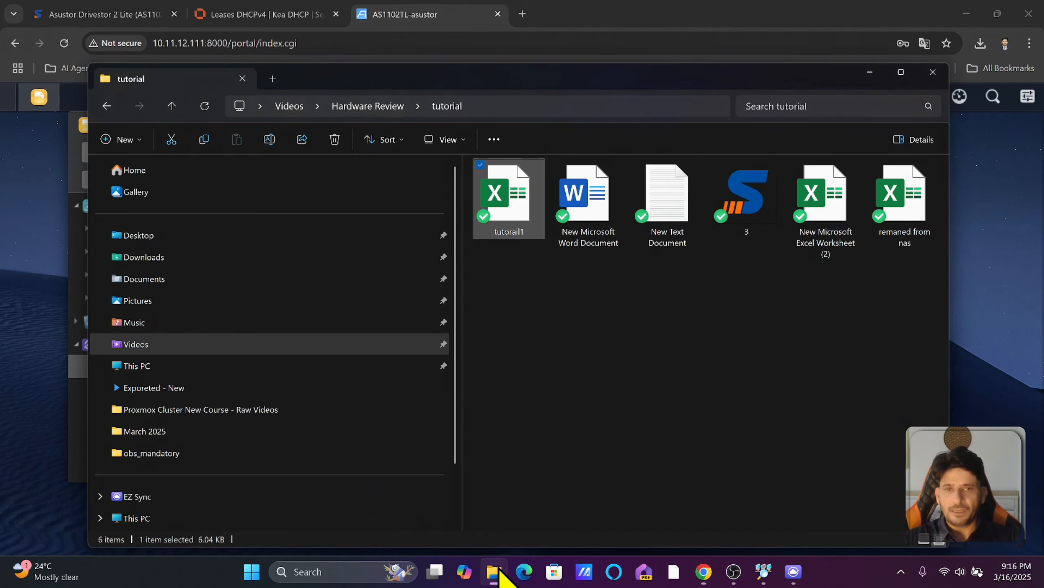
Refresh the PC's tutorial folder to confirm remaned from nas.xlsx, then close both file windows.
left_click(493, 571)
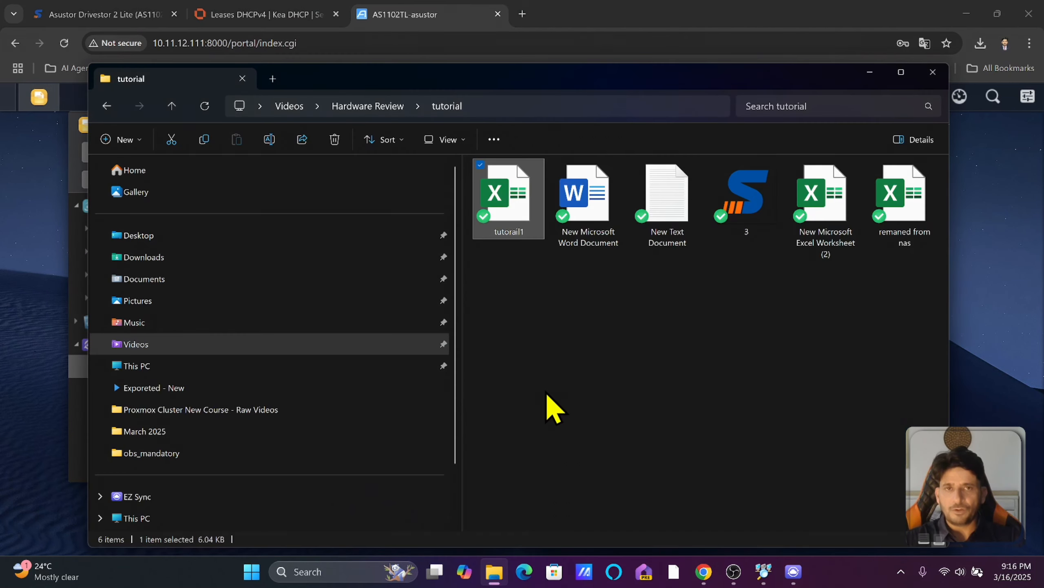
left_click(548, 393)
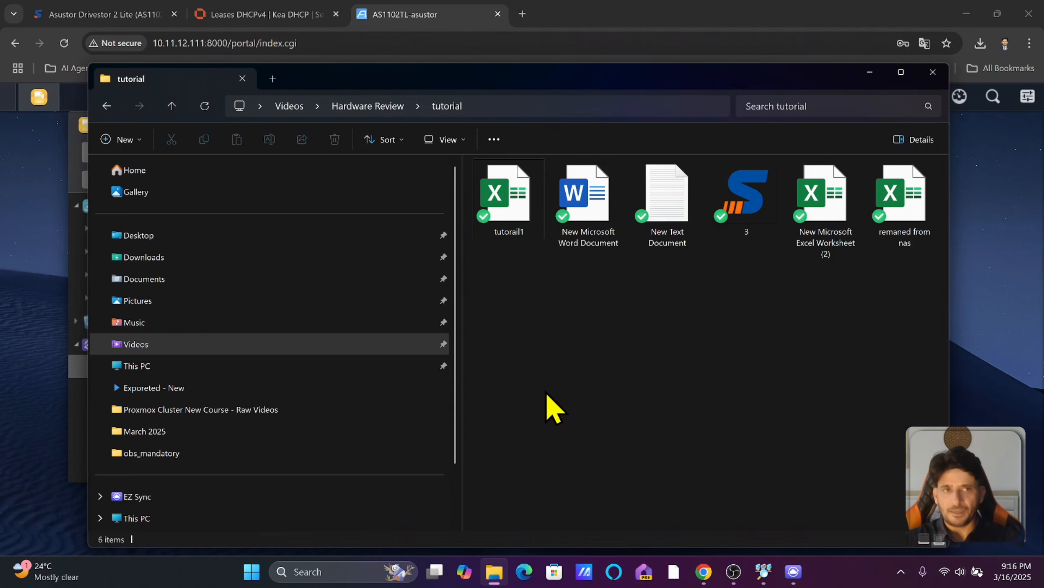
key("F5")
left_click(543, 246)
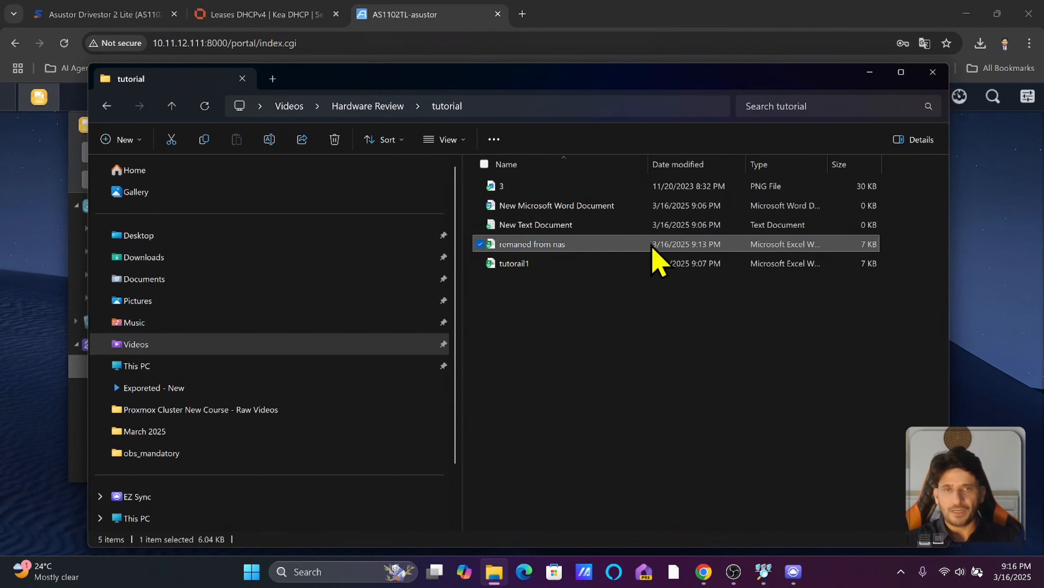
left_click(937, 81)
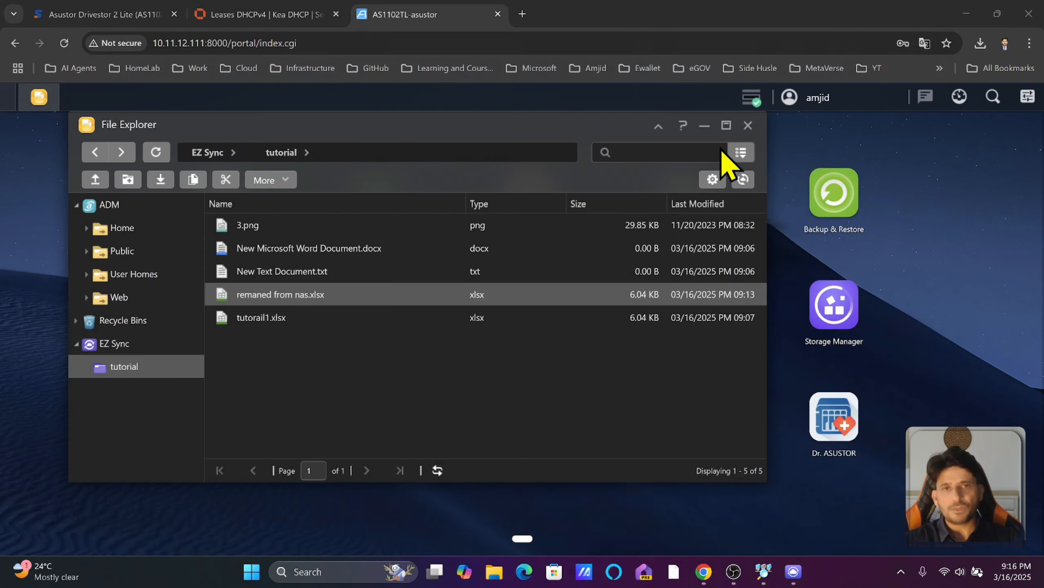
left_click(746, 125)
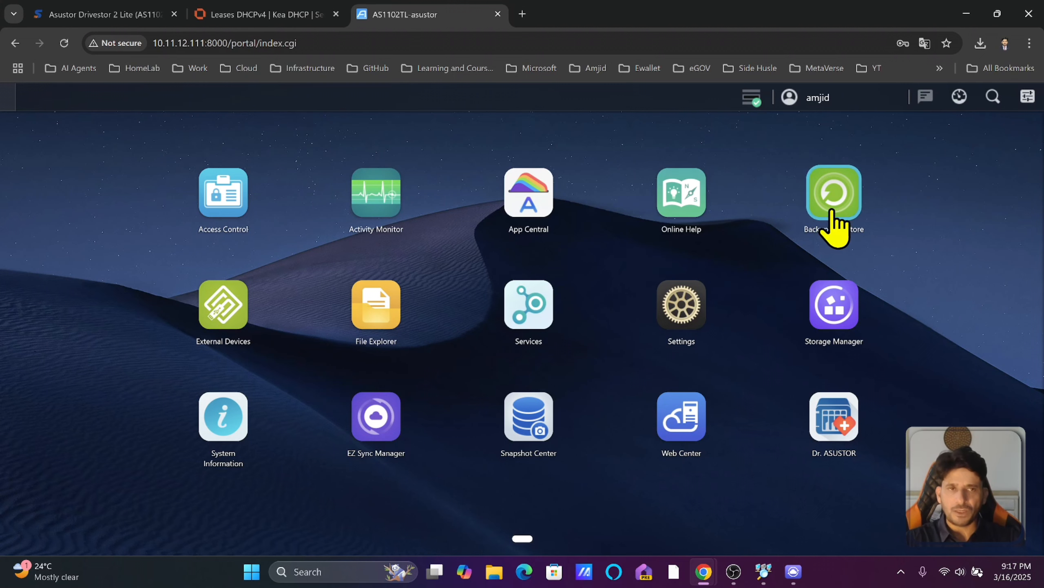
left_click(844, 198)
left_click(320, 236)
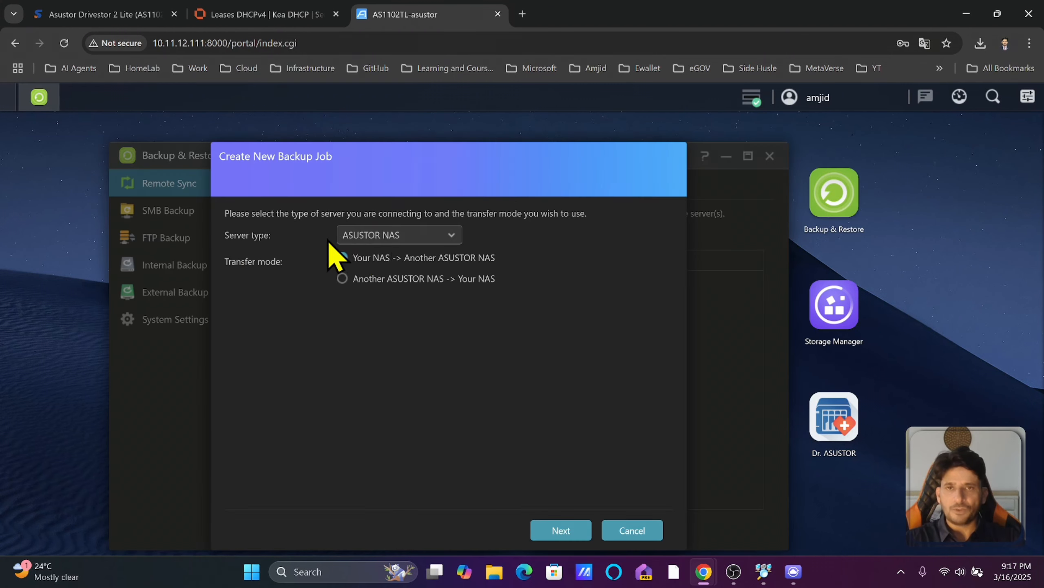
left_click(370, 236)
left_click(415, 256)
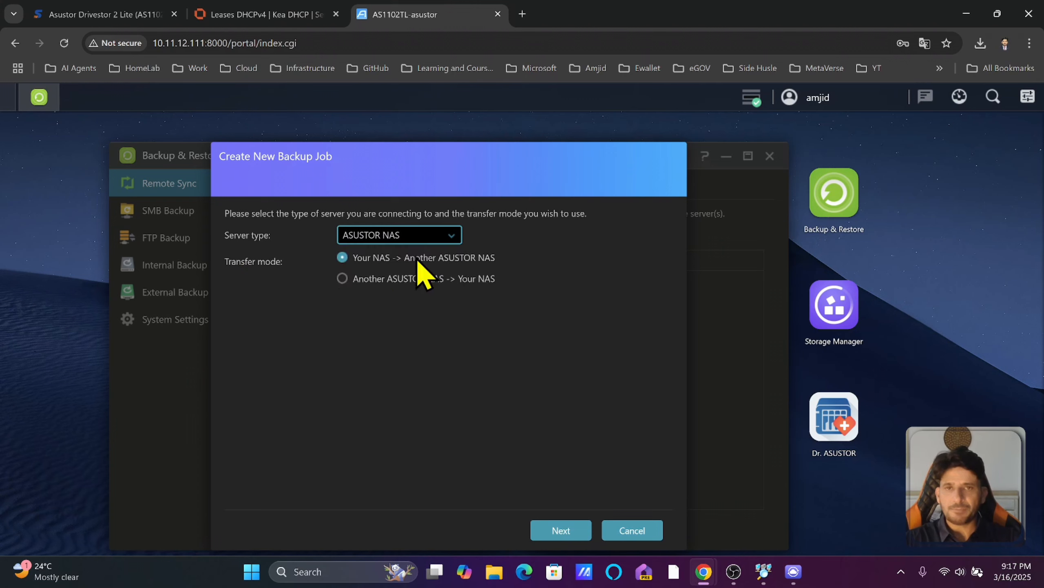
left_click(393, 237)
left_click(393, 278)
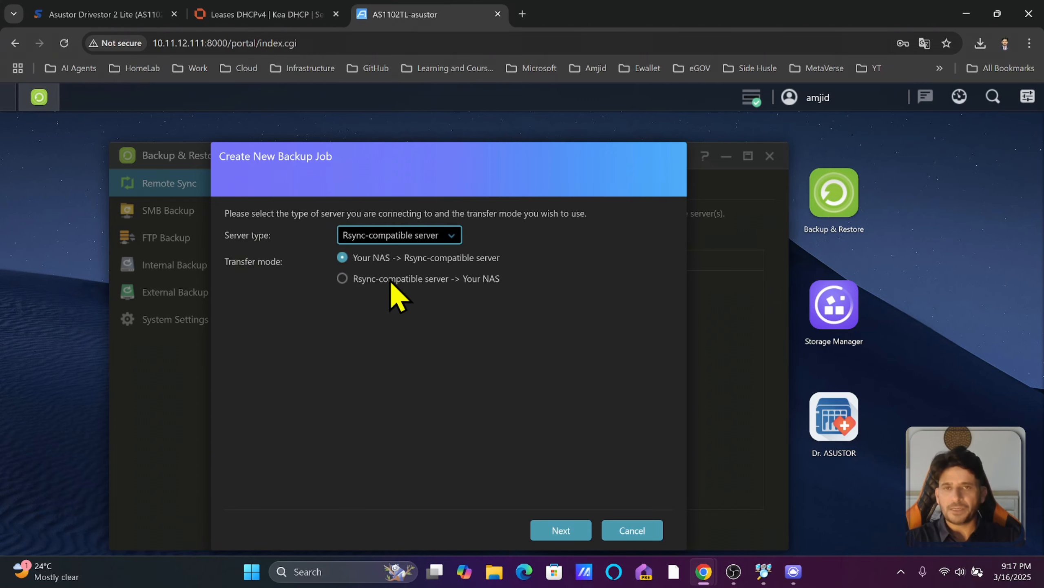
left_click(229, 212)
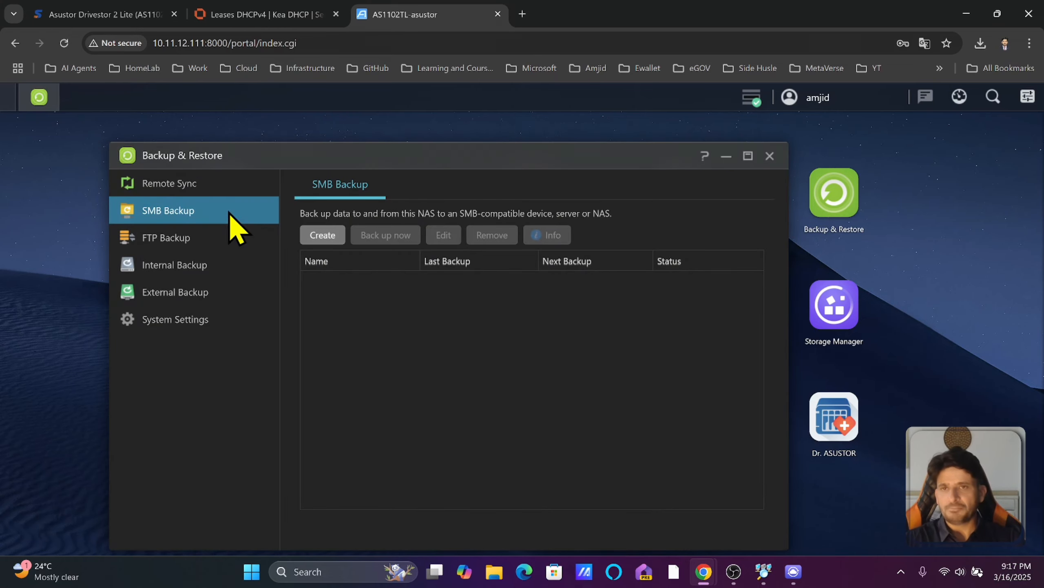
left_click(207, 239)
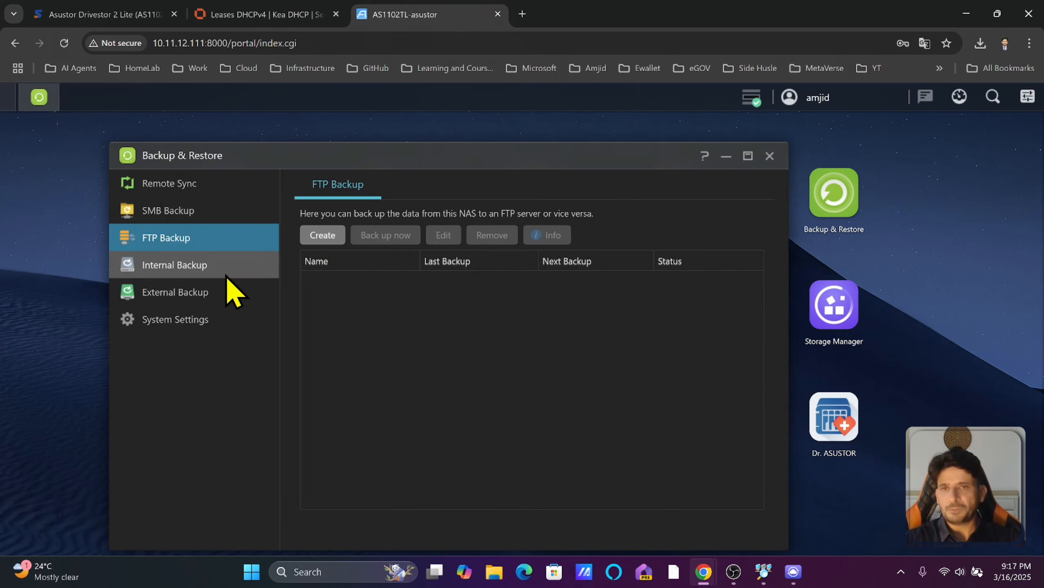
left_click(222, 268)
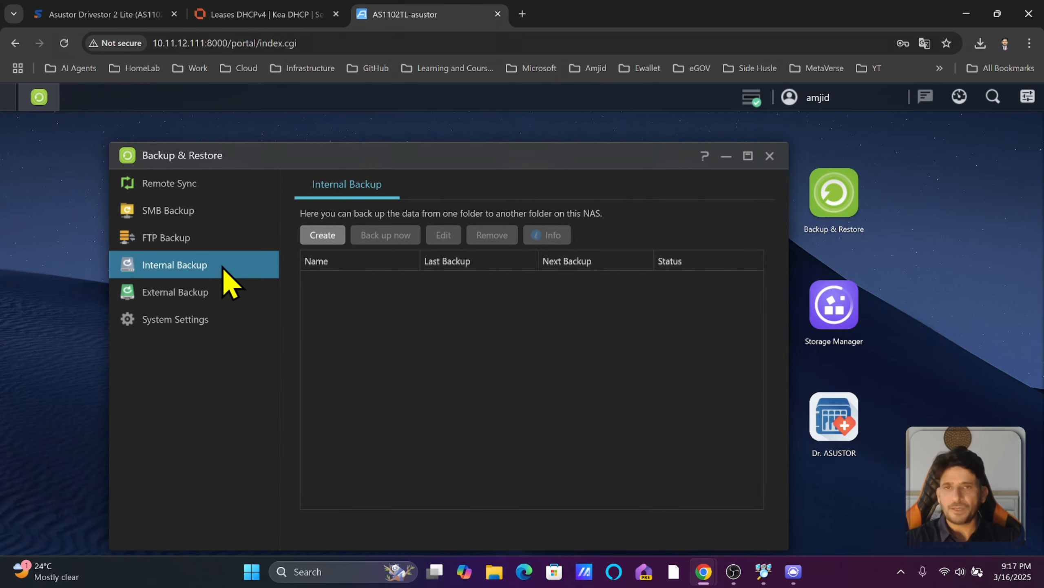
left_click(209, 312)
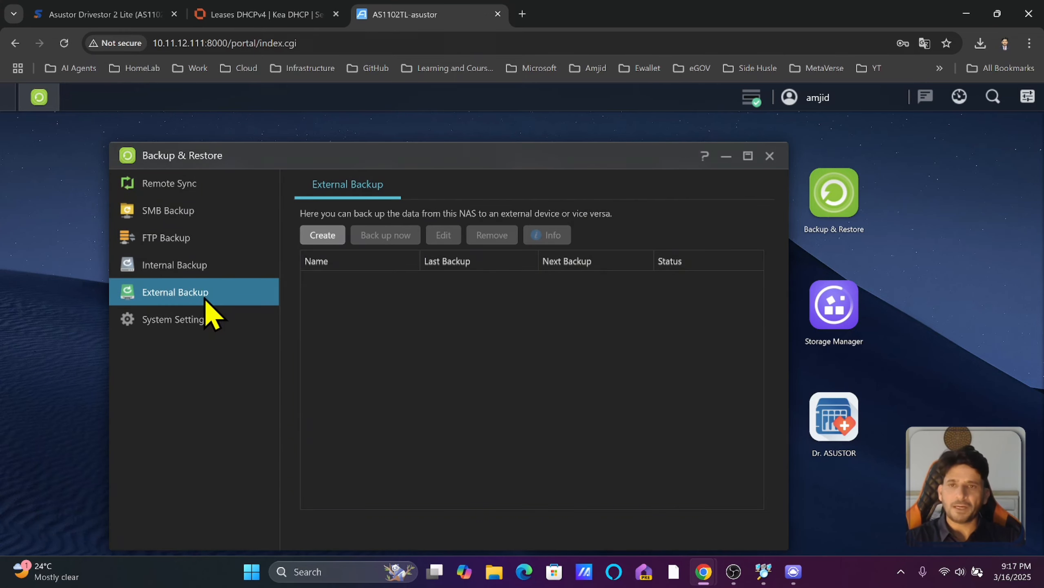
left_click(203, 325)
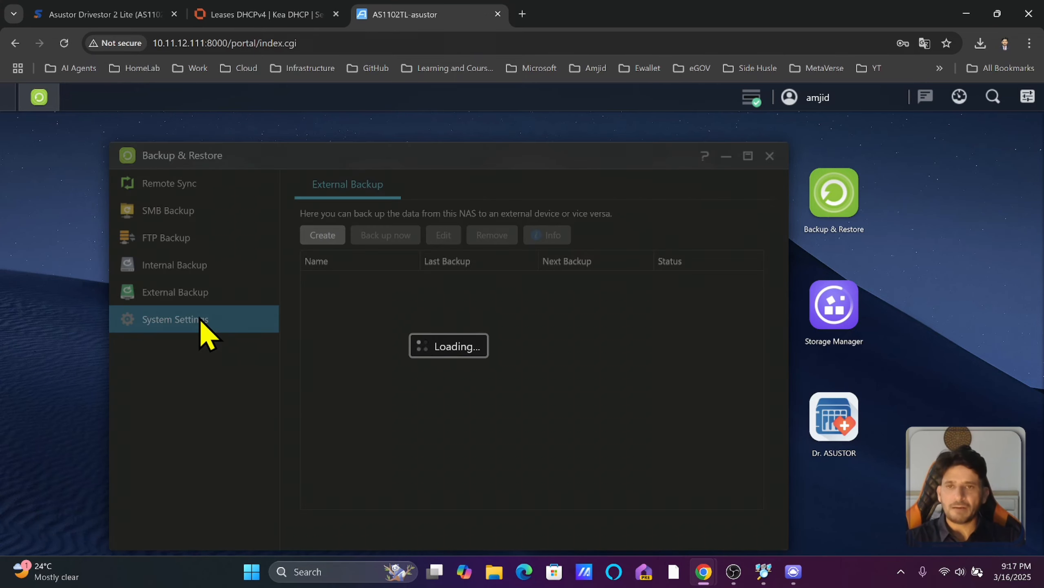
left_click(770, 157)
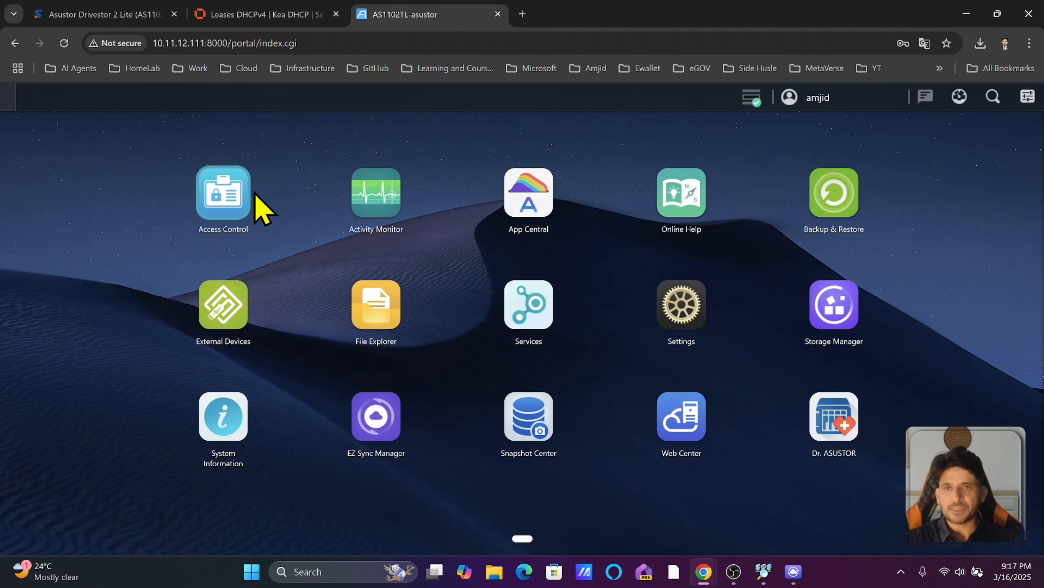
Check External Devices (none found), then open Access Control on Local Users.
left_click(233, 321)
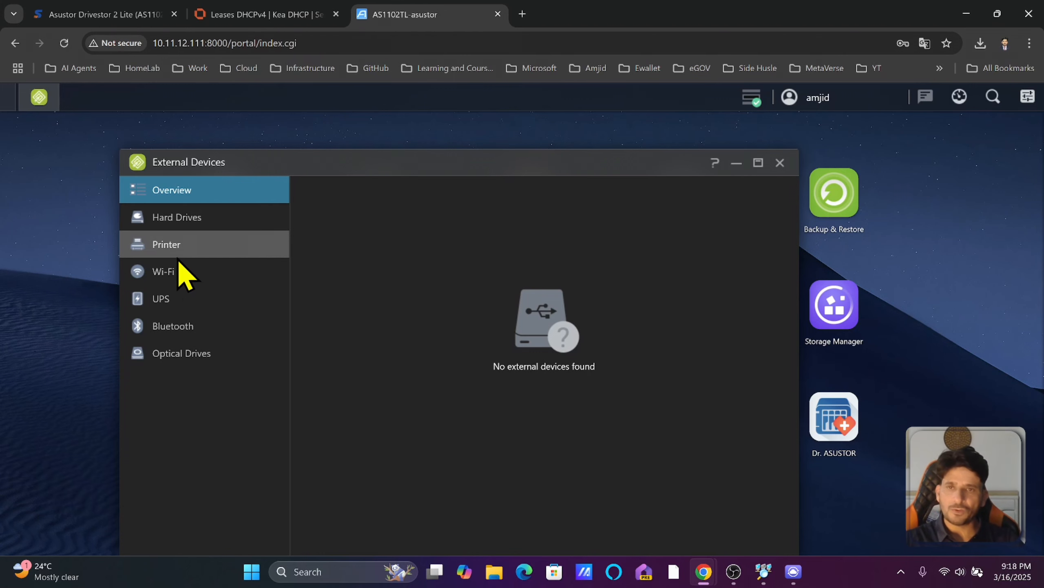
left_click(787, 161)
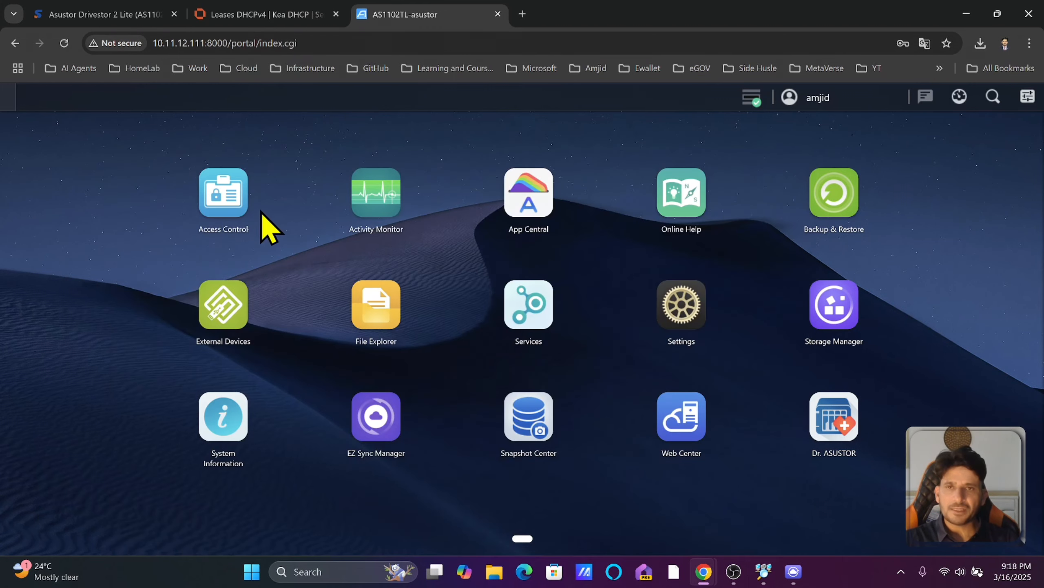
left_click(236, 216)
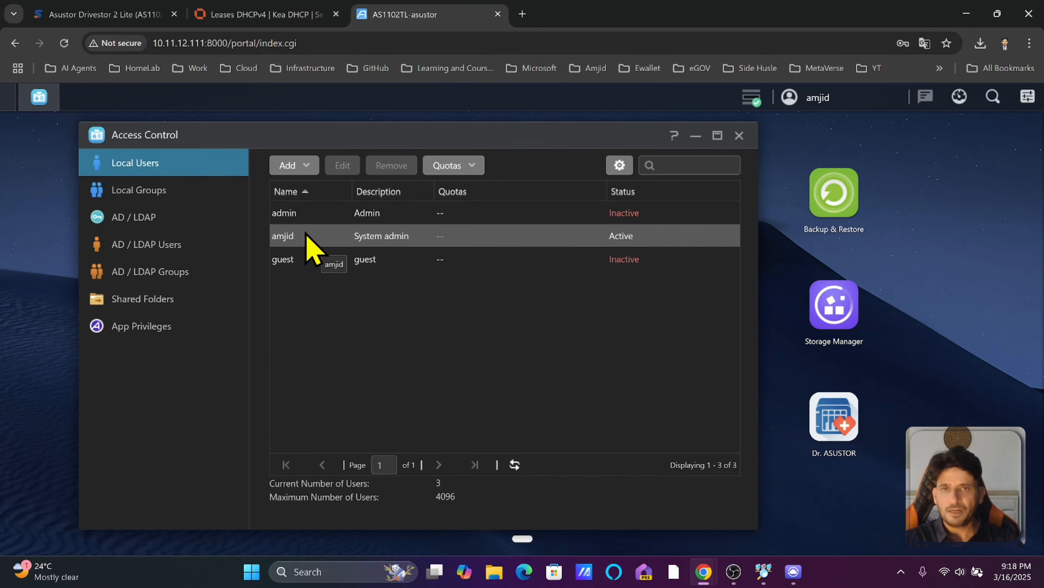
double_click(386, 237)
left_click_drag(402, 233, 264, 233)
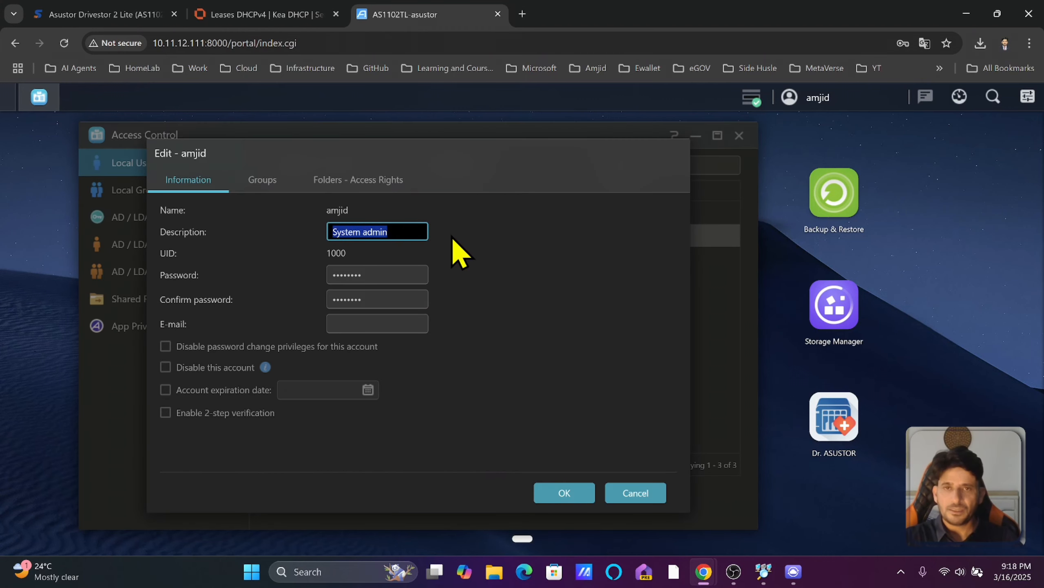
left_click(327, 181)
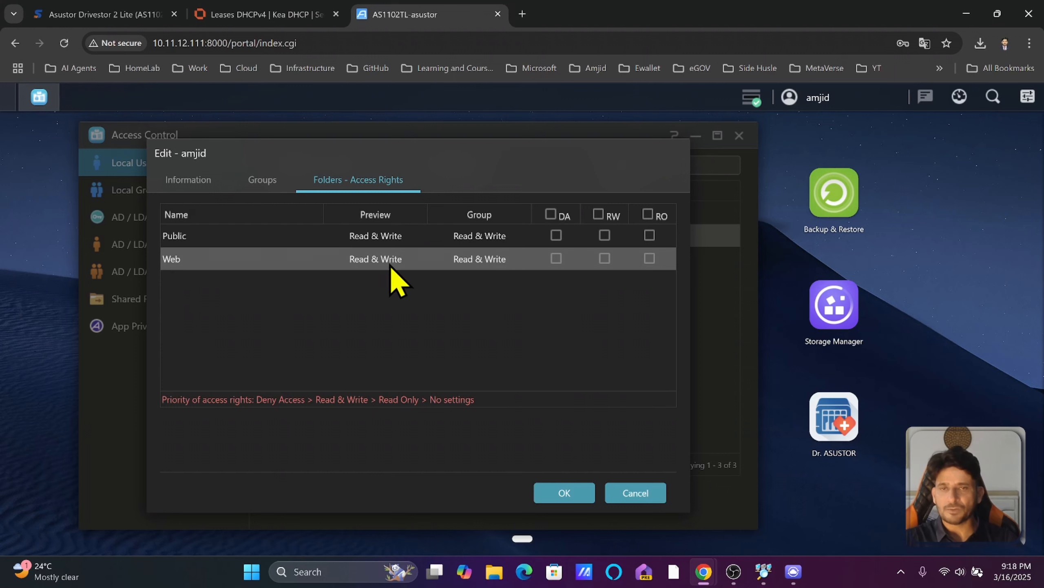
left_click(194, 181)
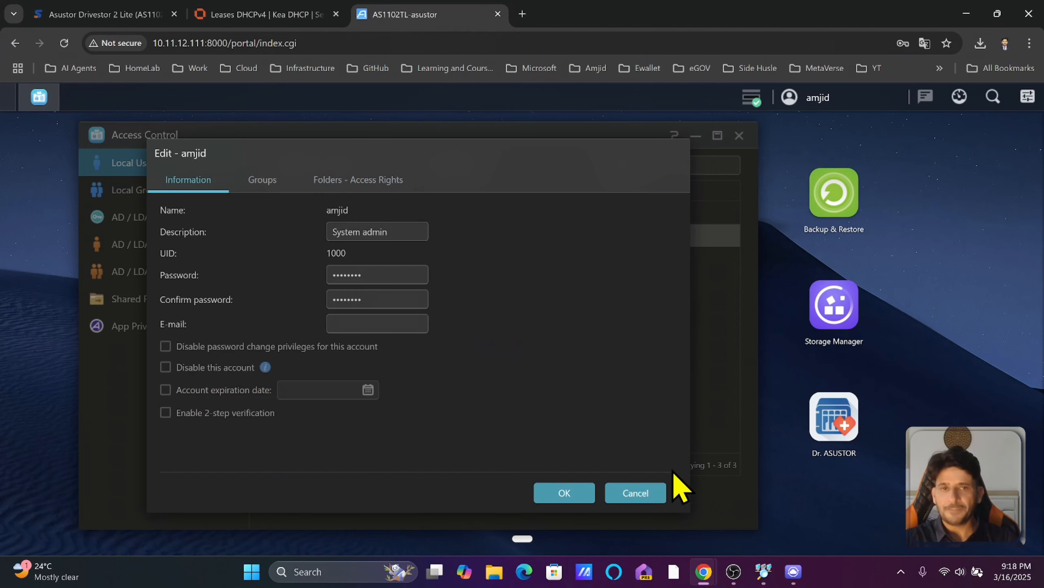
left_click(638, 494)
left_click(293, 165)
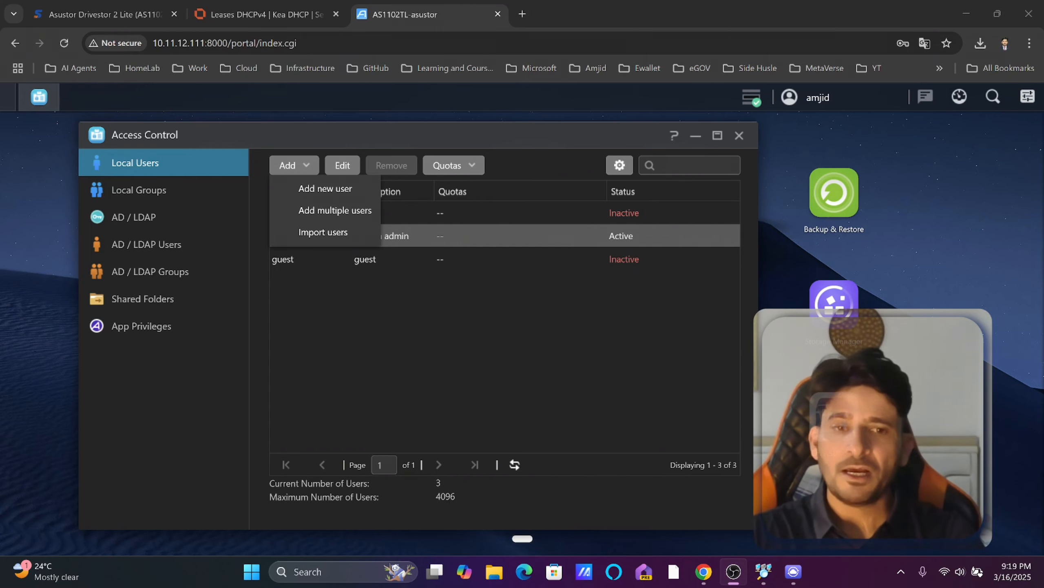
Browse the AD / LDAP, AD / LDAP Users and Groups pages, then Shared Folders.
left_click(146, 216)
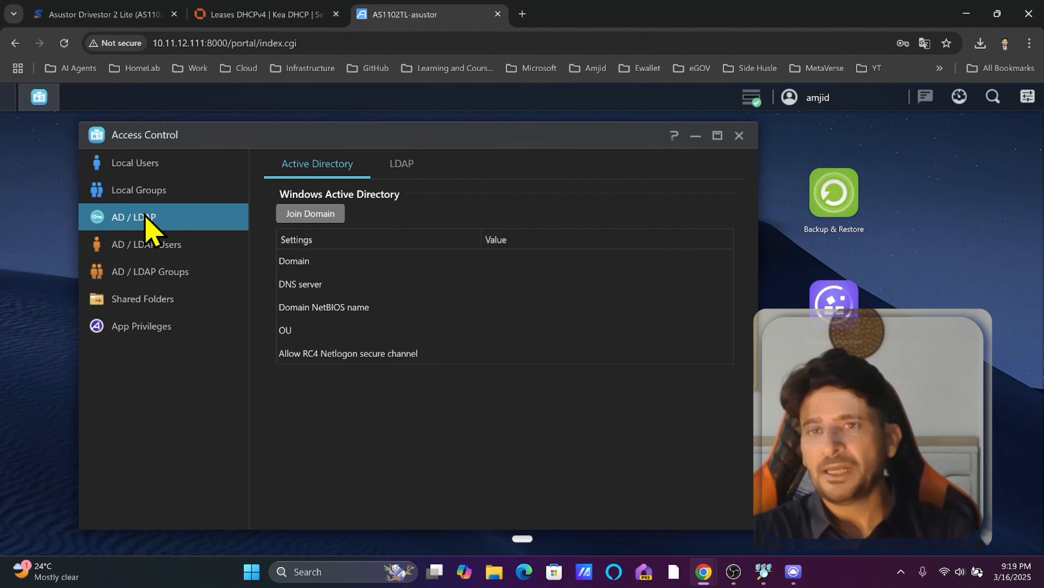
left_click(169, 249)
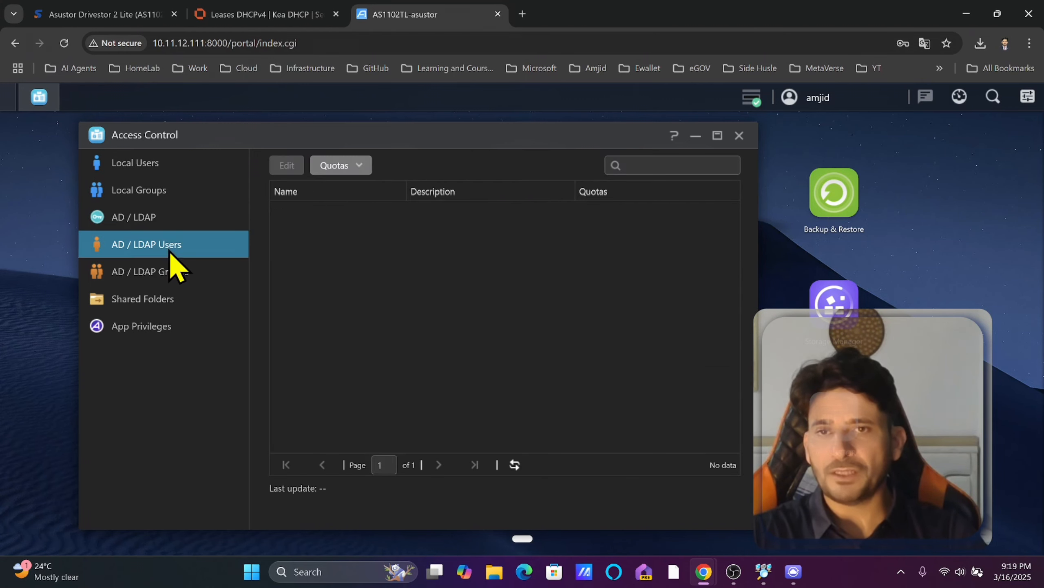
left_click(174, 274)
left_click(145, 297)
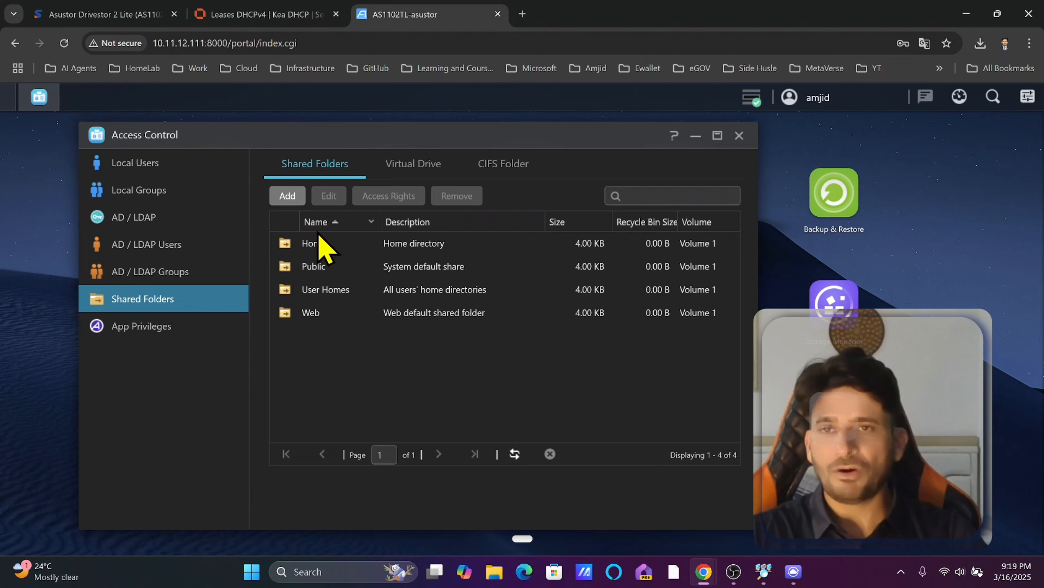
Start a new shared folder named amjid-data on Volume 1 (EXT4).
left_click(289, 196)
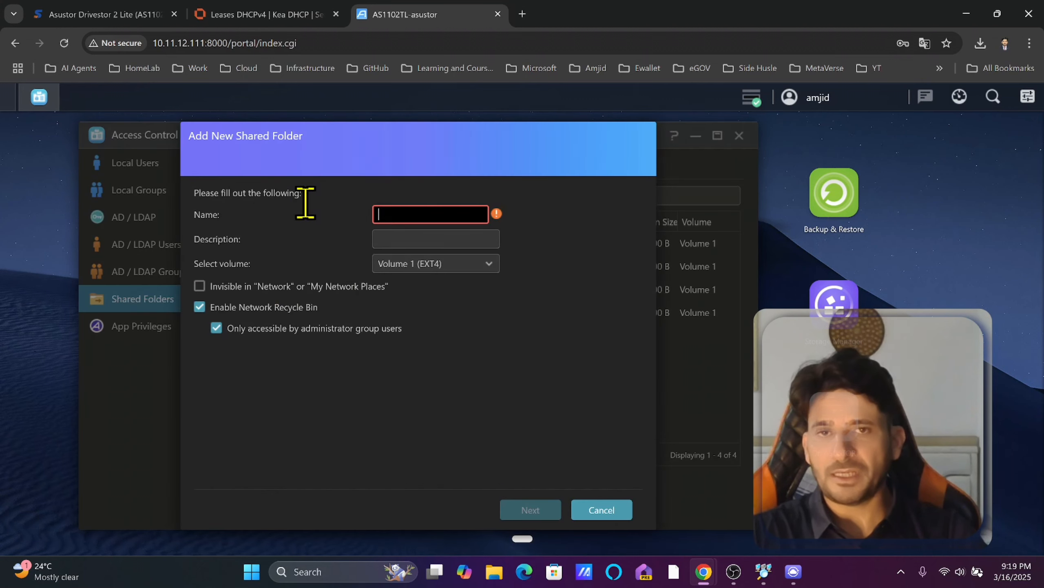
type("amjid-data")
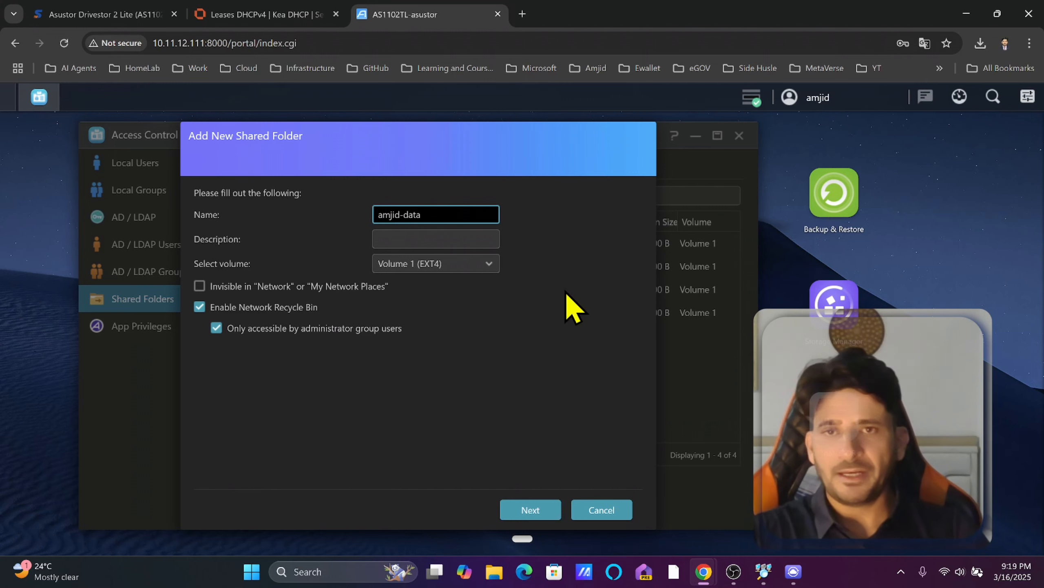
left_click(464, 262)
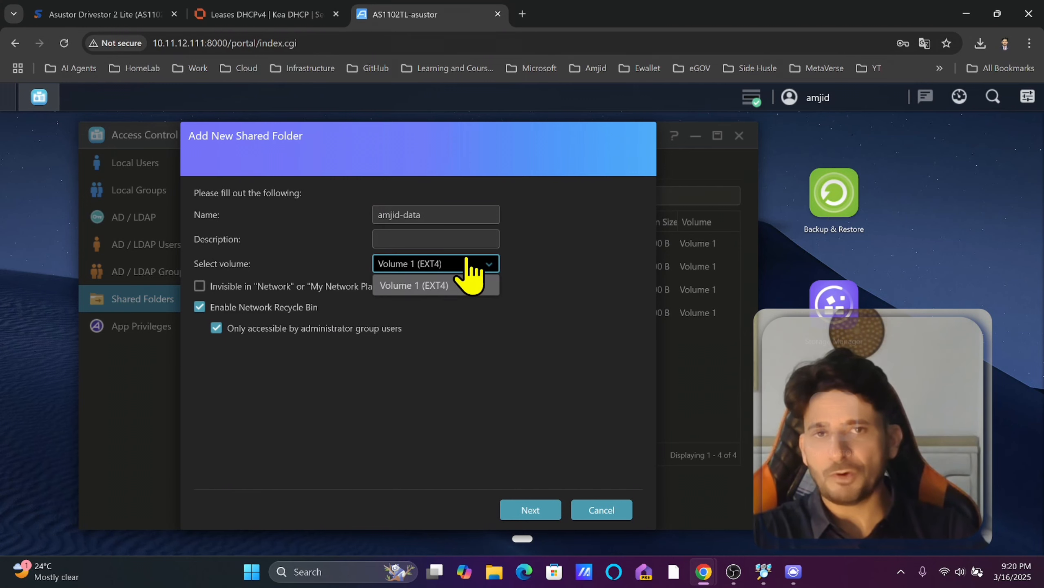
left_click(464, 283)
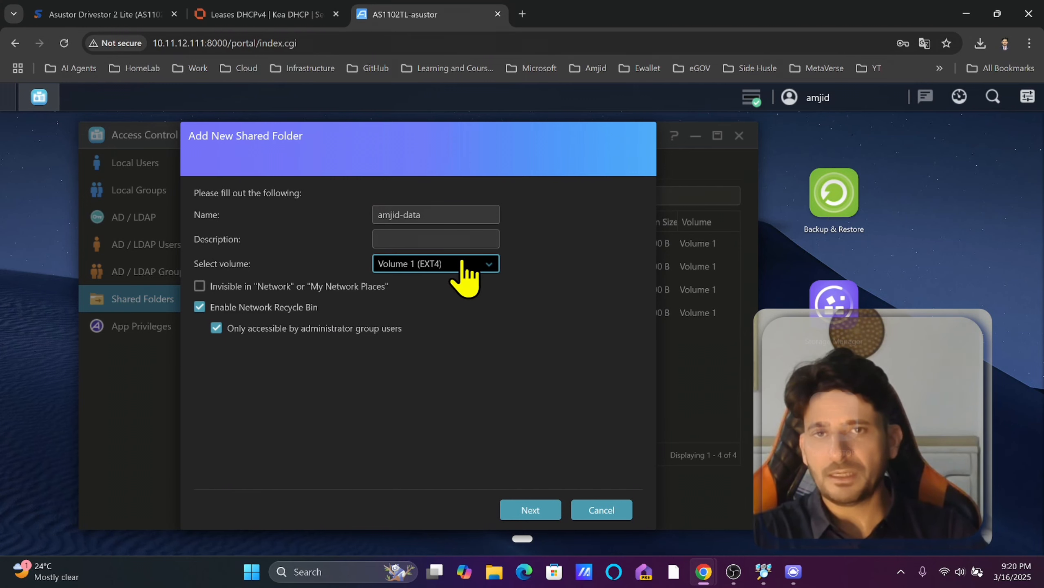
left_click(530, 512)
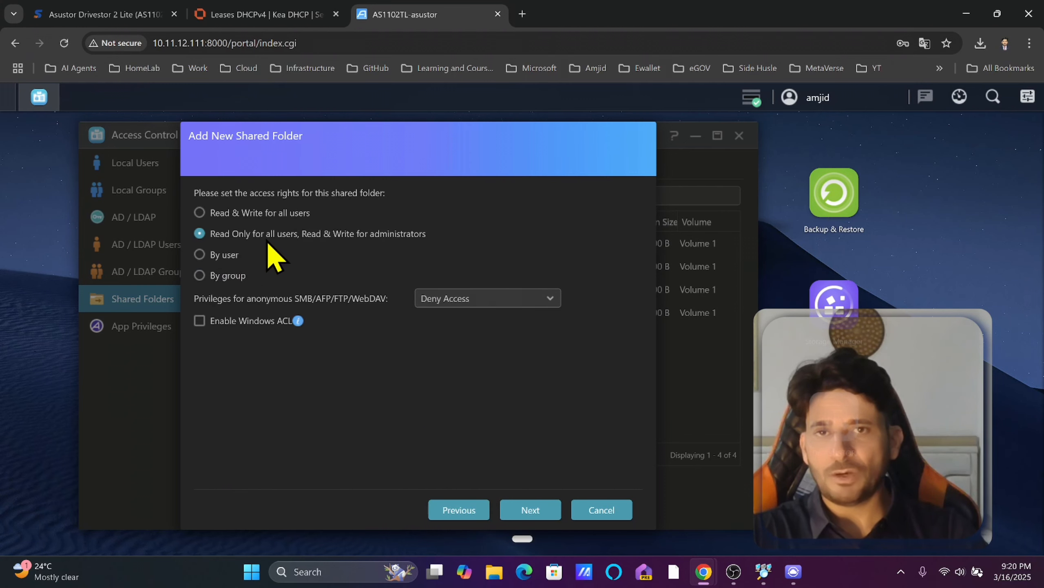
Set per-user rights giving the owner's account read & write, skip encryption, and finish the wizard.
left_click(245, 253)
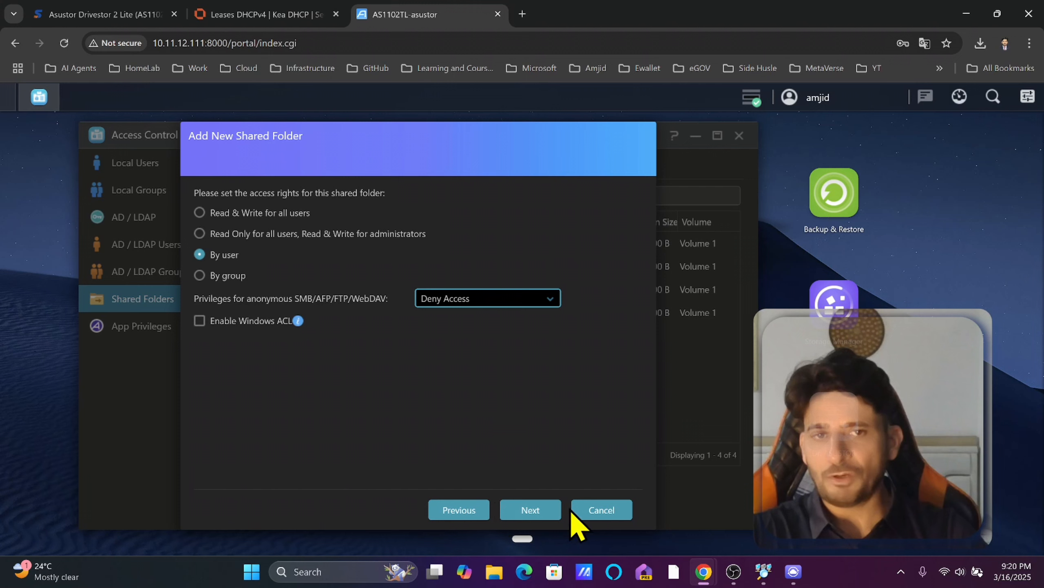
left_click(534, 510)
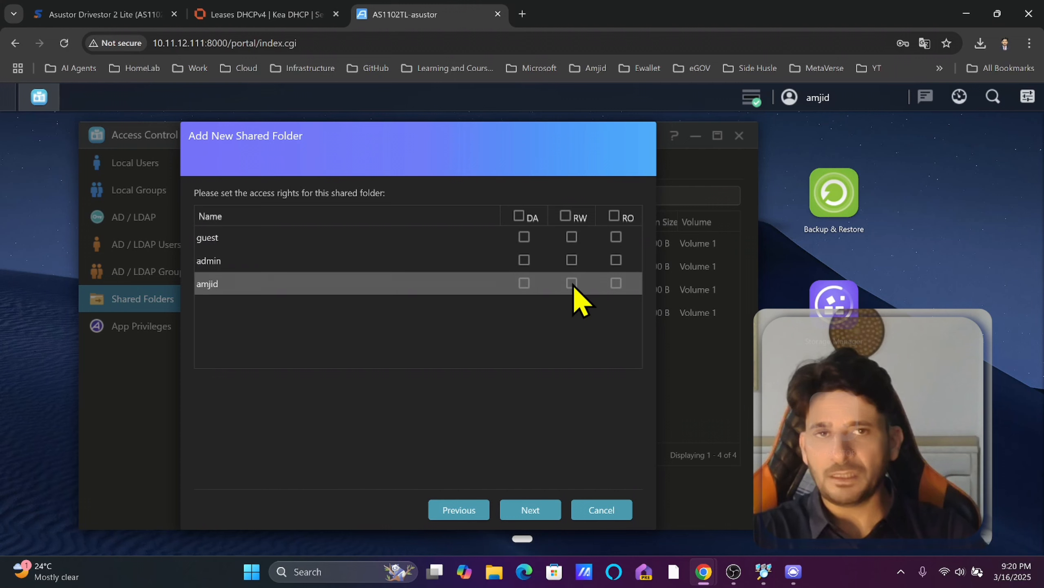
left_click(520, 510)
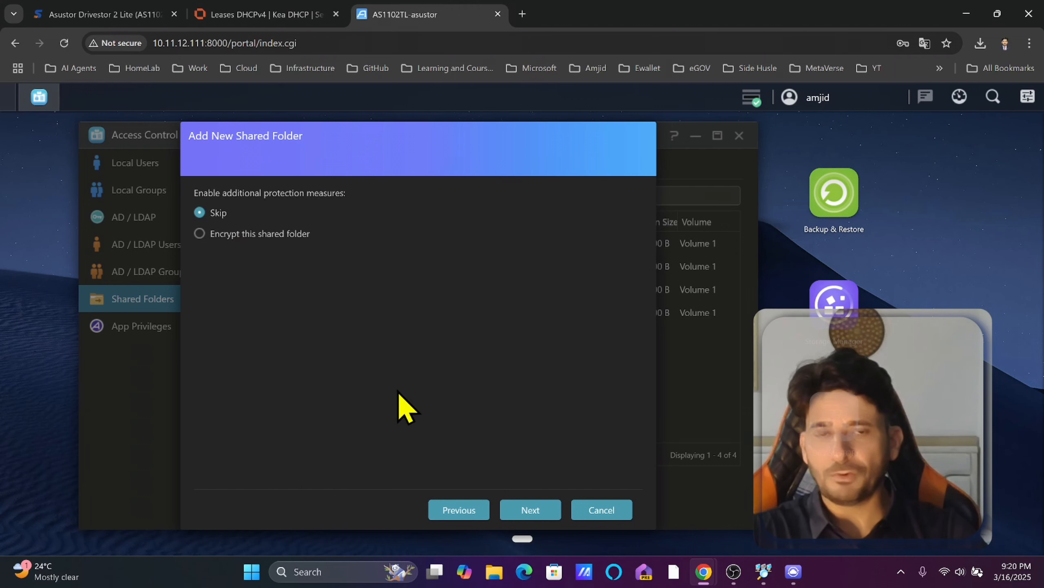
left_click(522, 510)
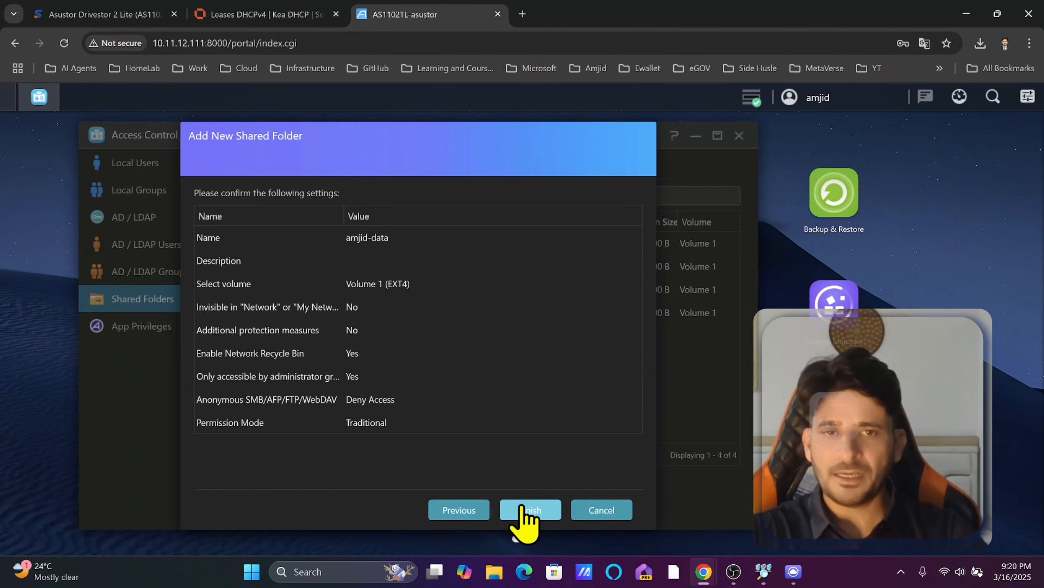
left_click(529, 513)
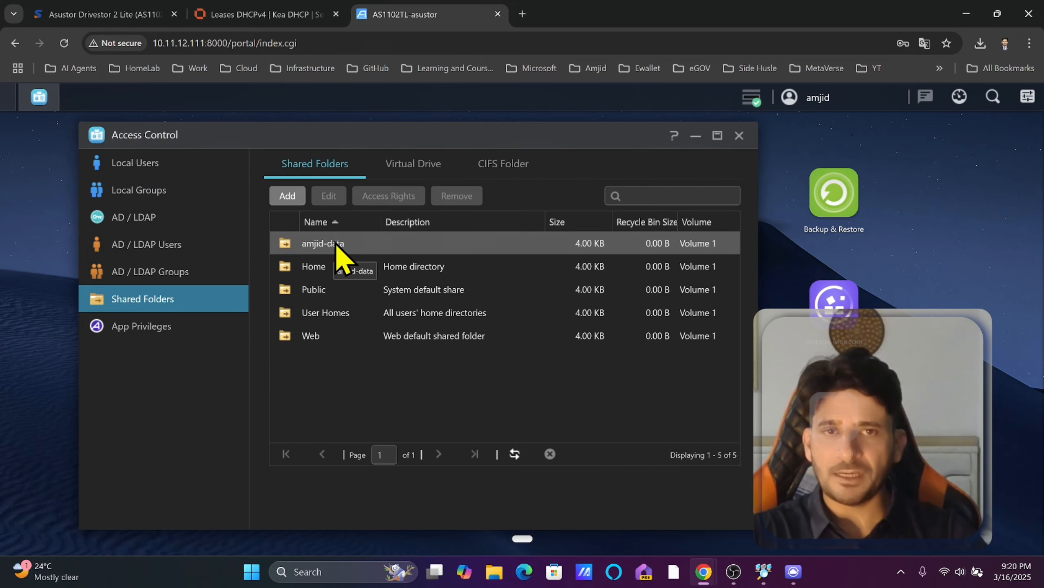
Set amjid-data to deny access for admin and guest, then apply with file services restarted.
double_click(386, 247)
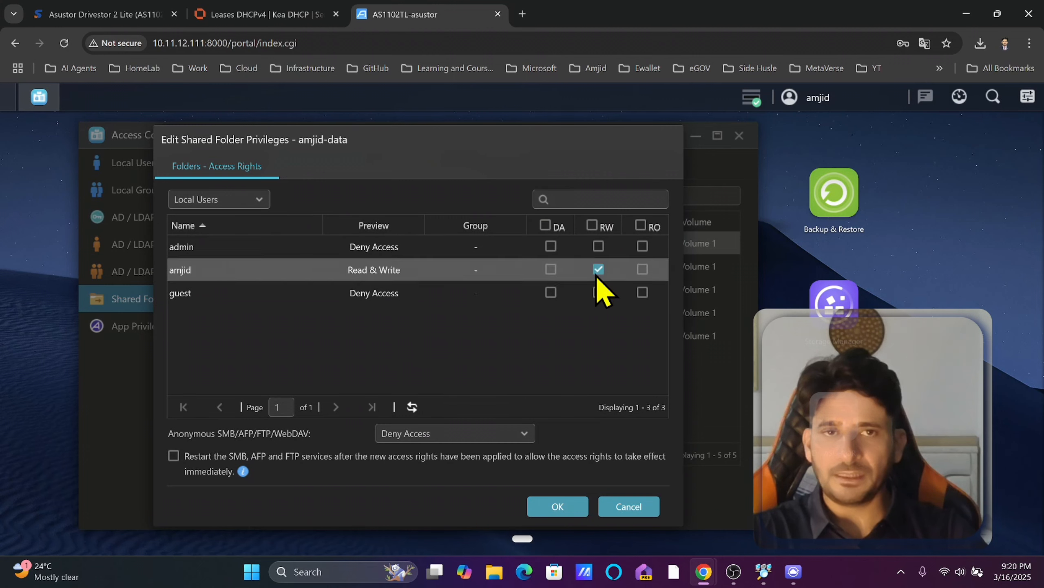
left_click(552, 247)
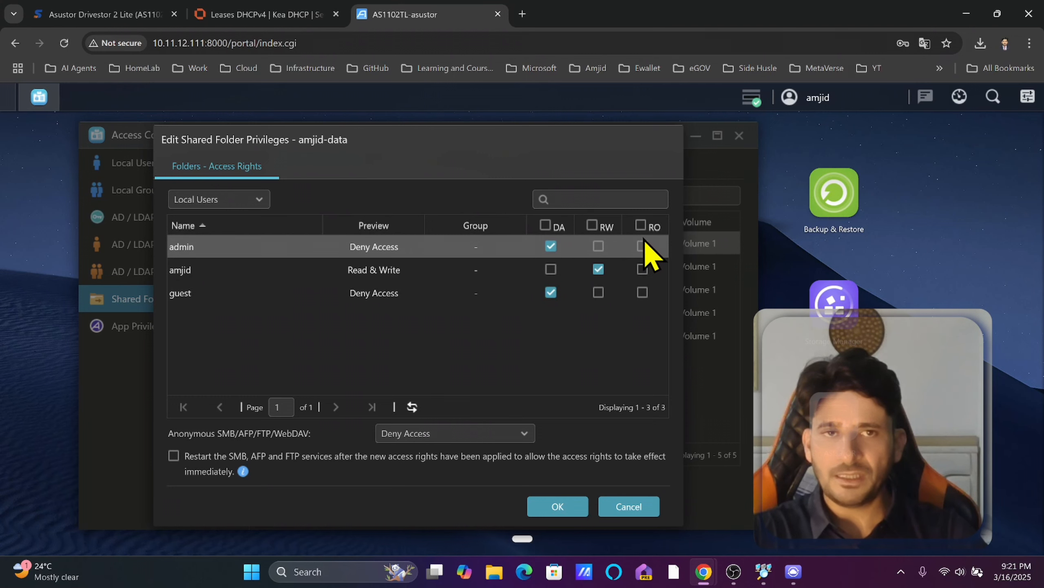
left_click(551, 292)
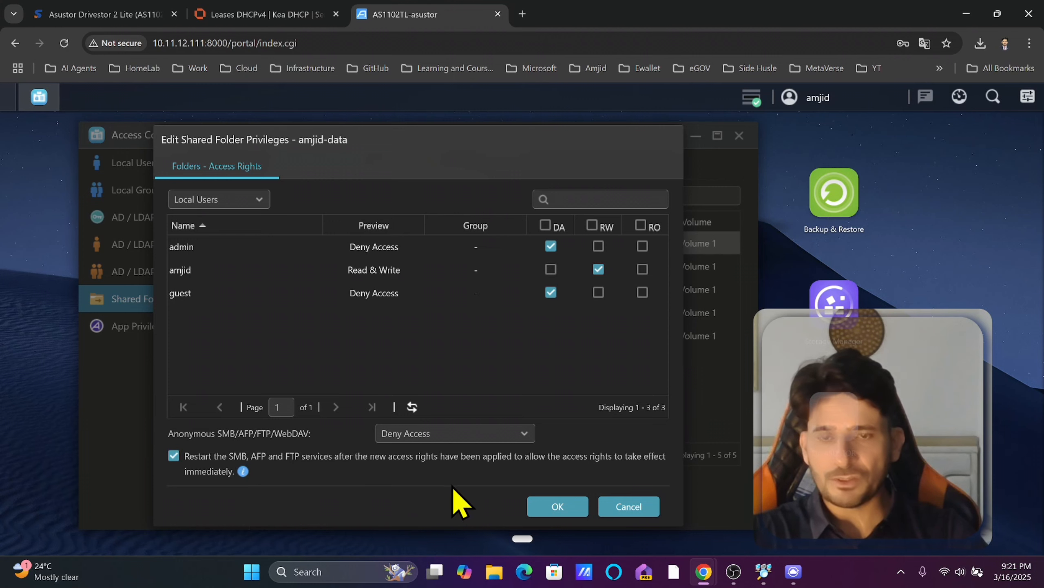
left_click(546, 500)
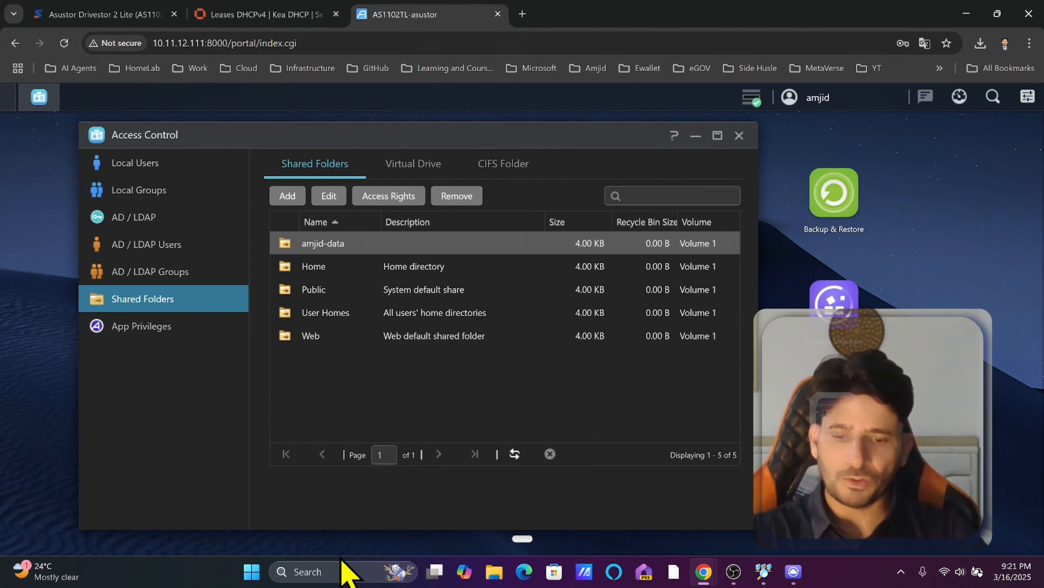
Connect to \\10.11.12.111 from Windows and sign in with the user's account credentials.
key("super+r")
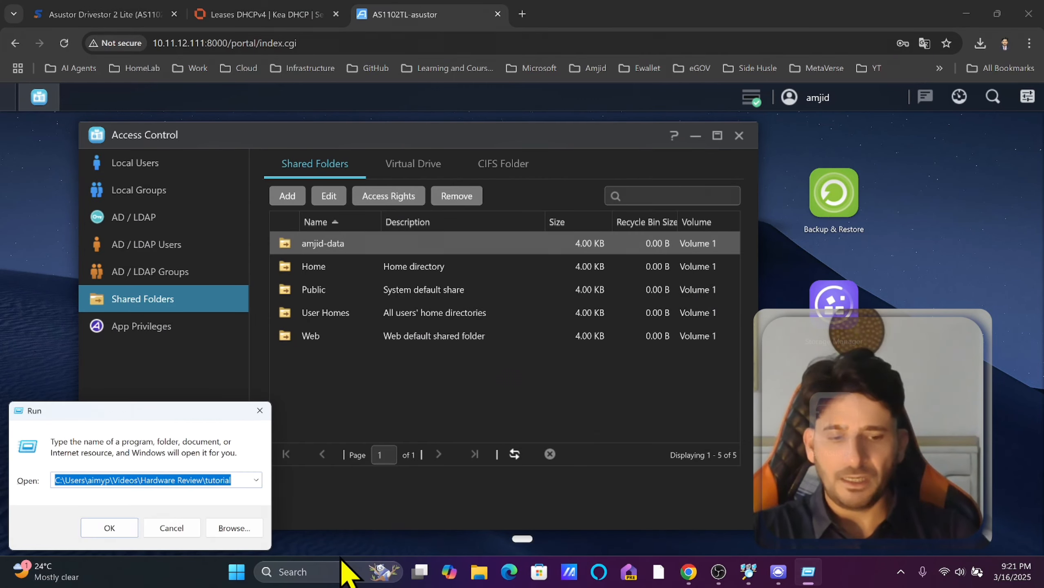
type("\\\\10.")
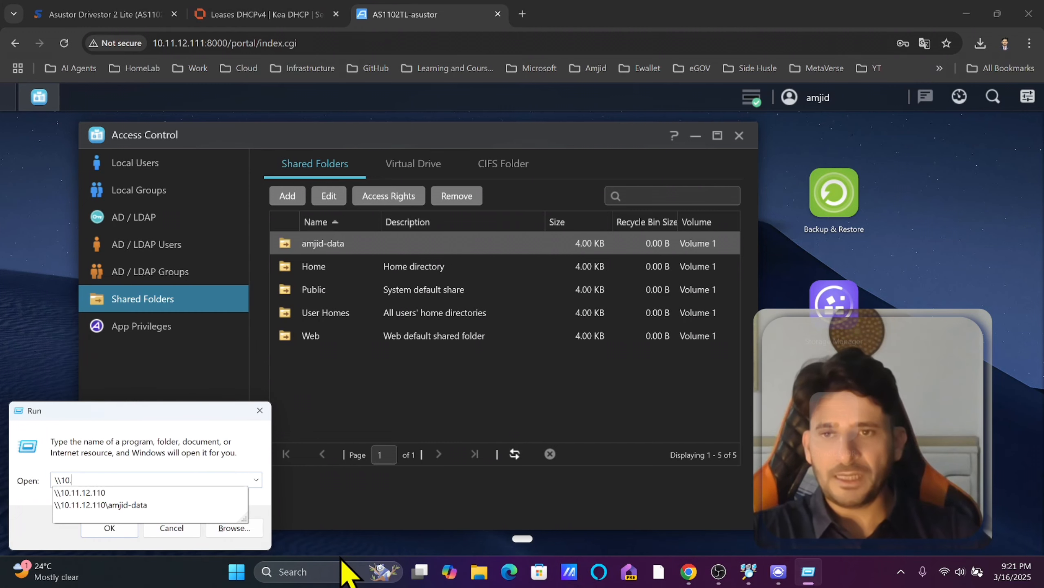
type("11.12.111")
key("Return")
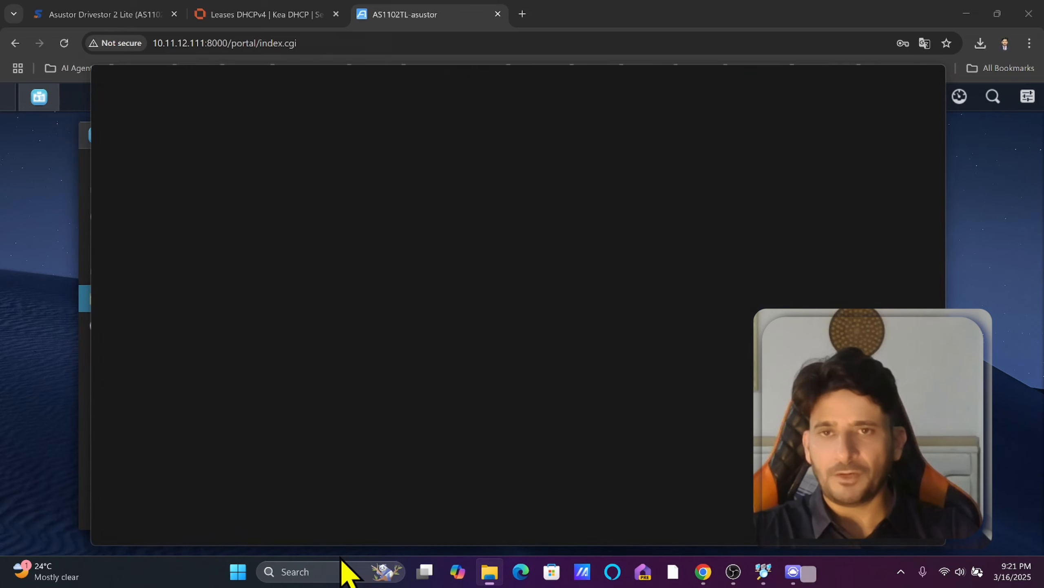
type("amjid")
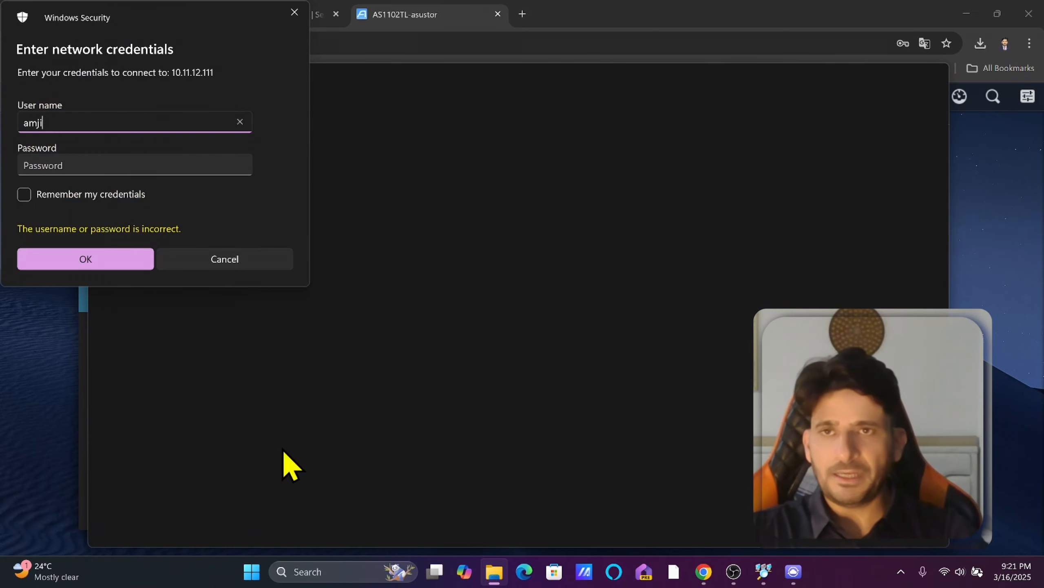
key("Tab")
type("a")
key("Return")
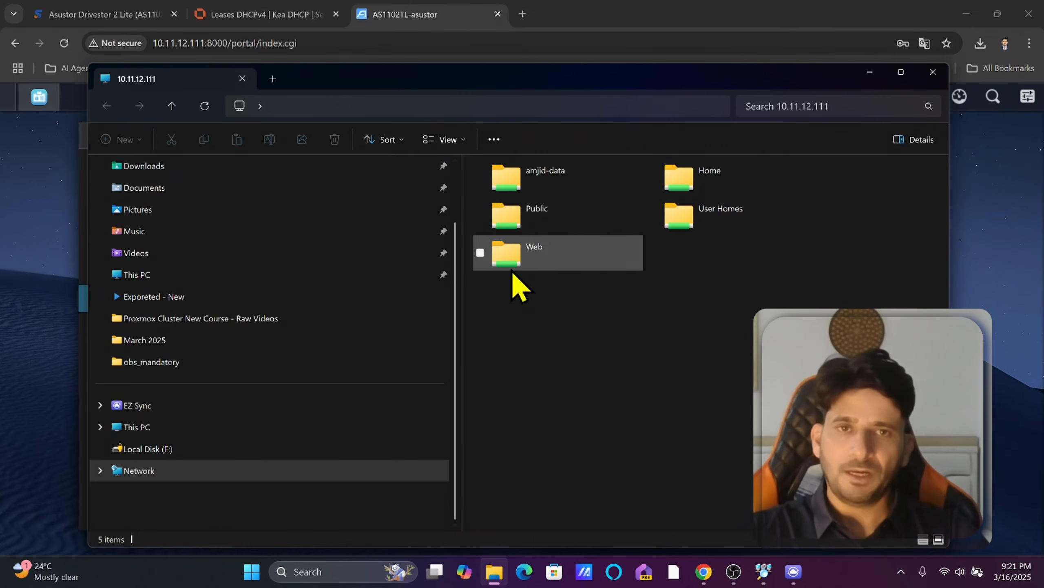
Create a new Microsoft Excel Worksheet inside the amjid-data share, then minimize the window.
double_click(560, 191)
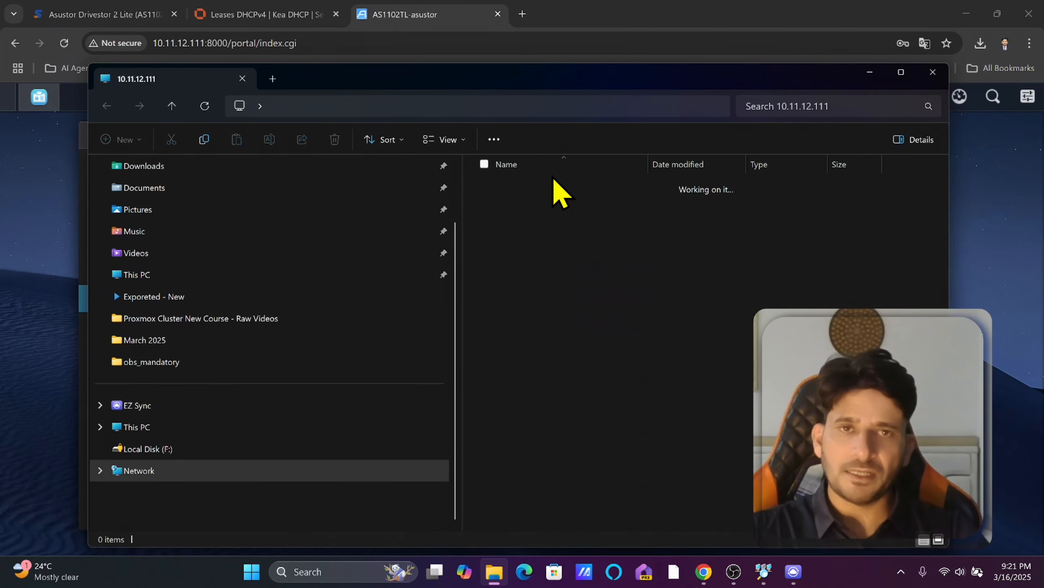
right_click(535, 259)
mouse_move(613, 366)
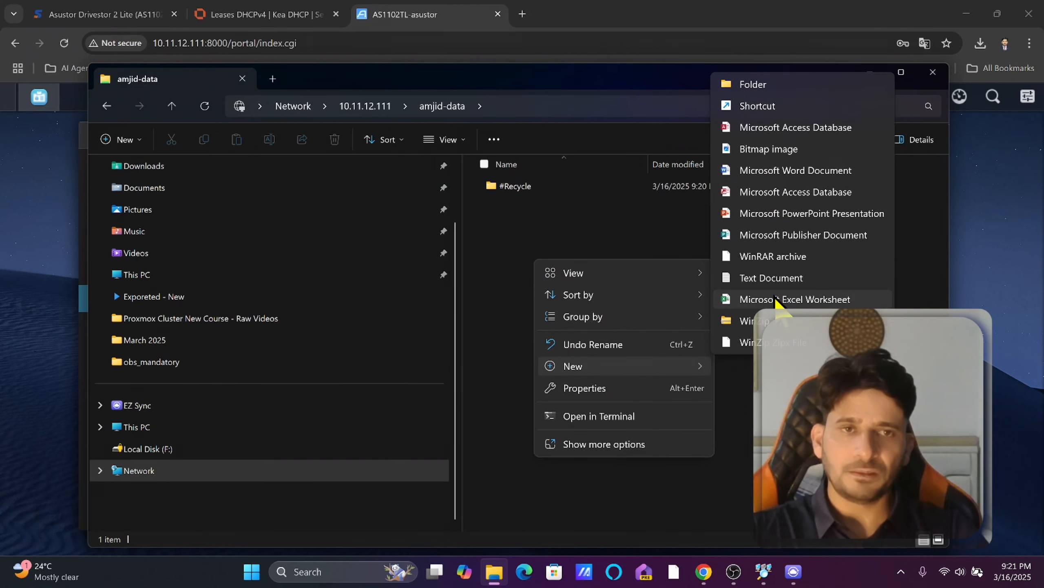
left_click(769, 299)
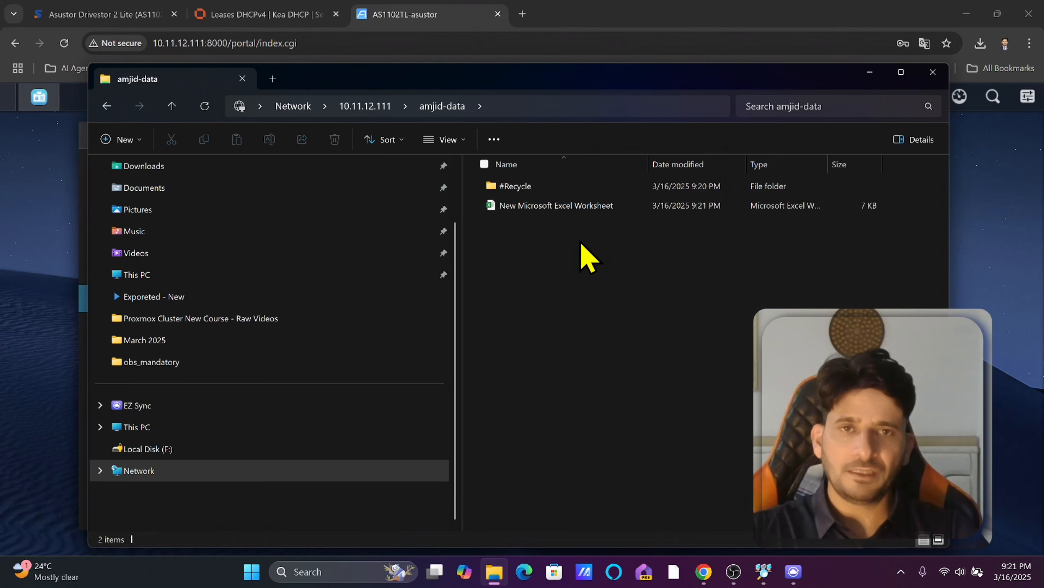
left_click(869, 73)
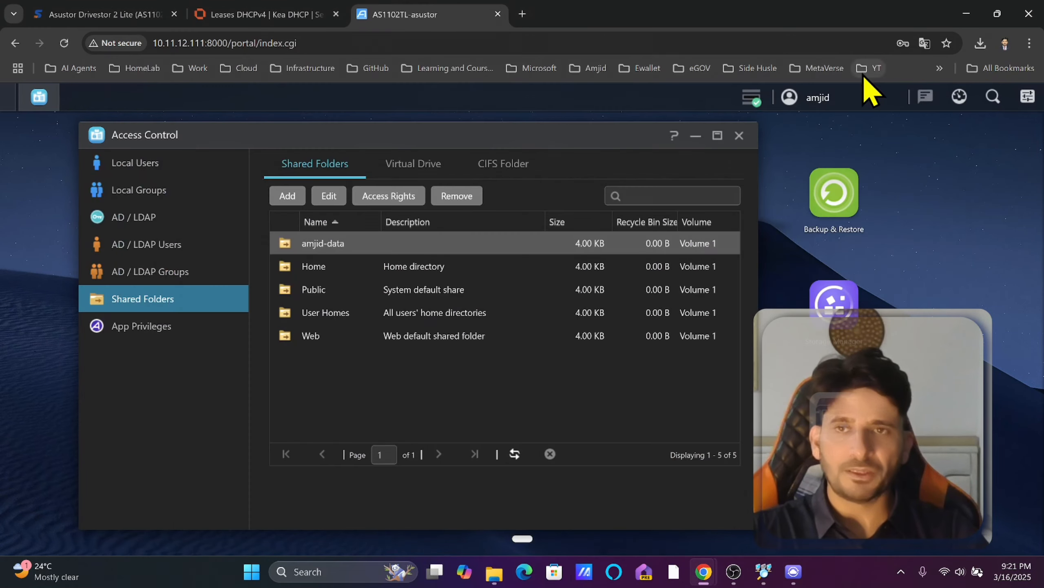
Close Access Control and browse the amjid-data folder in ADM File Explorer.
left_click_drag(740, 133, 734, 136)
left_click(733, 137)
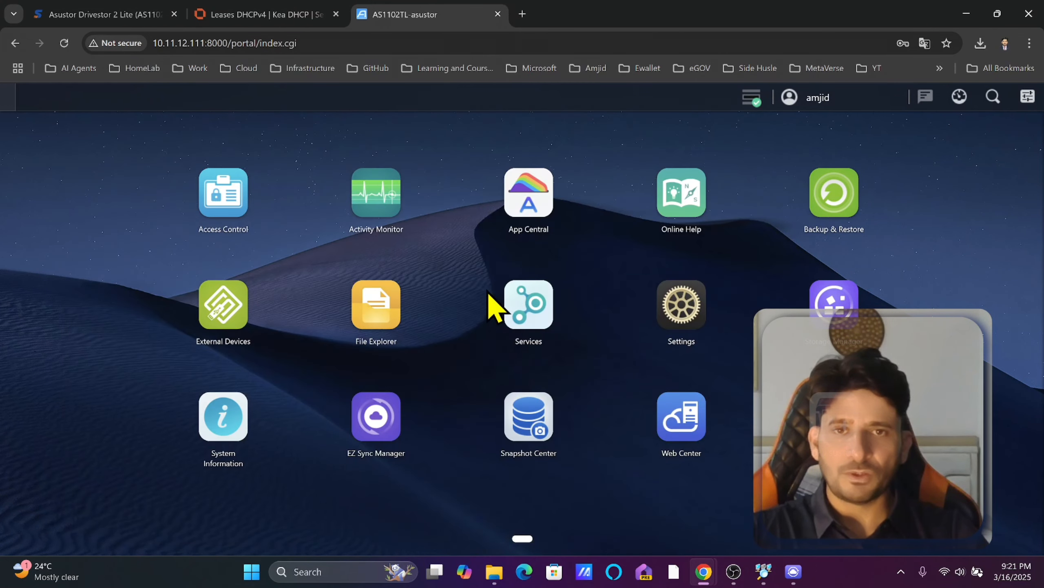
left_click(378, 322)
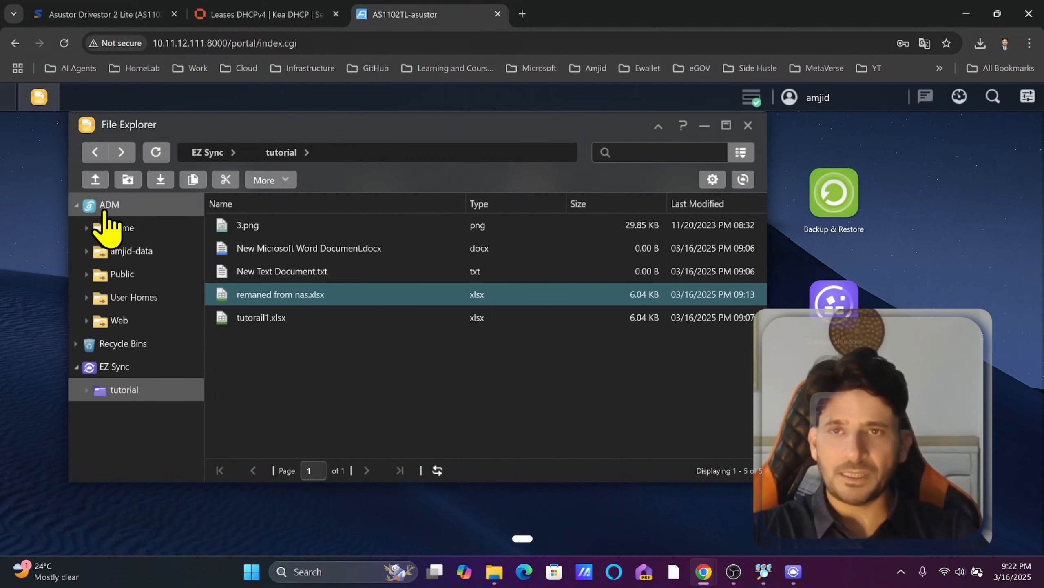
left_click(131, 252)
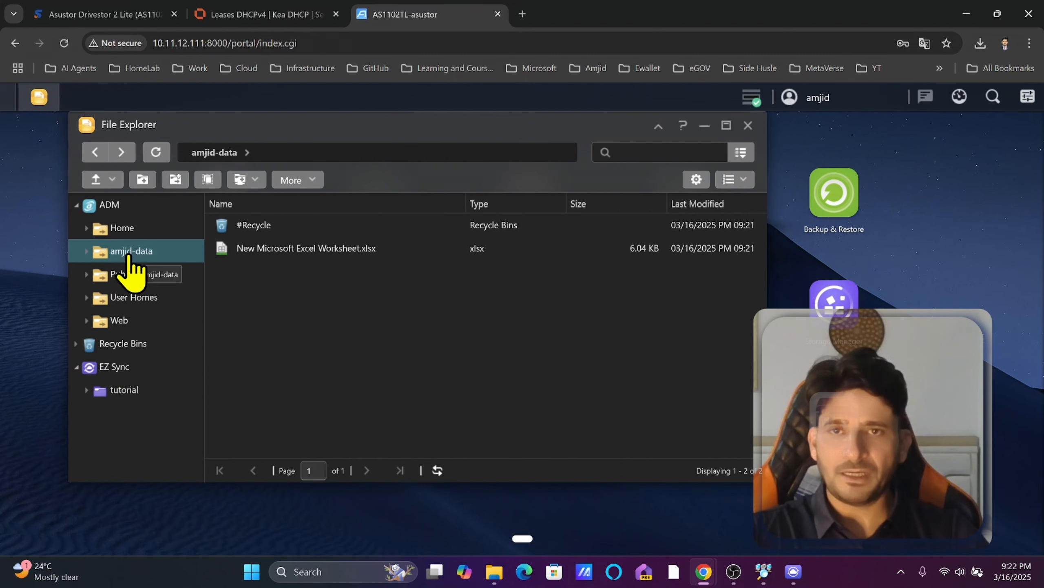
Rename the Excel worksheet to asdfas.xlsx and compare it with the Windows view of amjid-data.
left_click(305, 253)
key("F2")
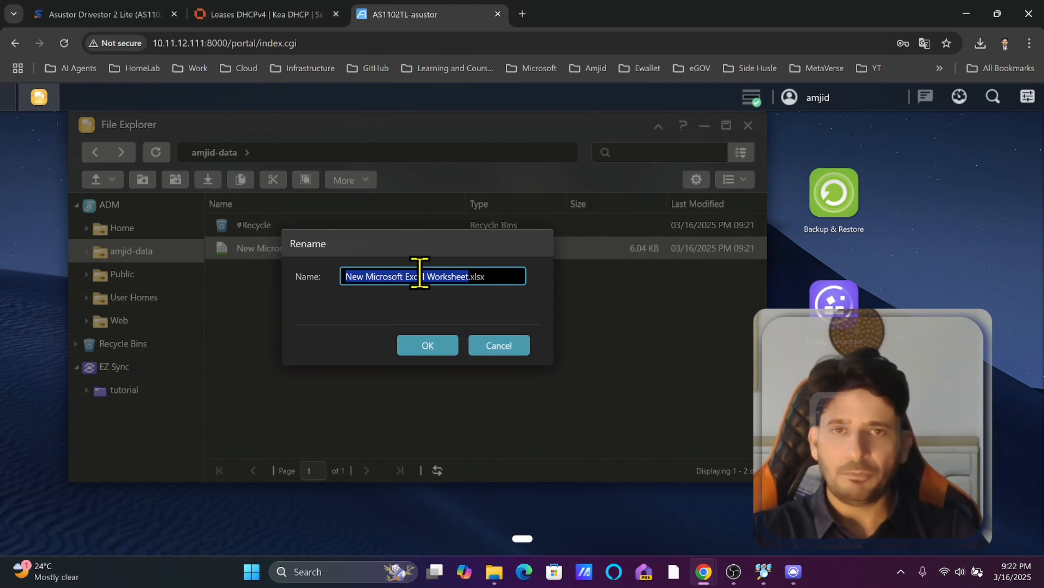
type("asdfas")
left_click(429, 348)
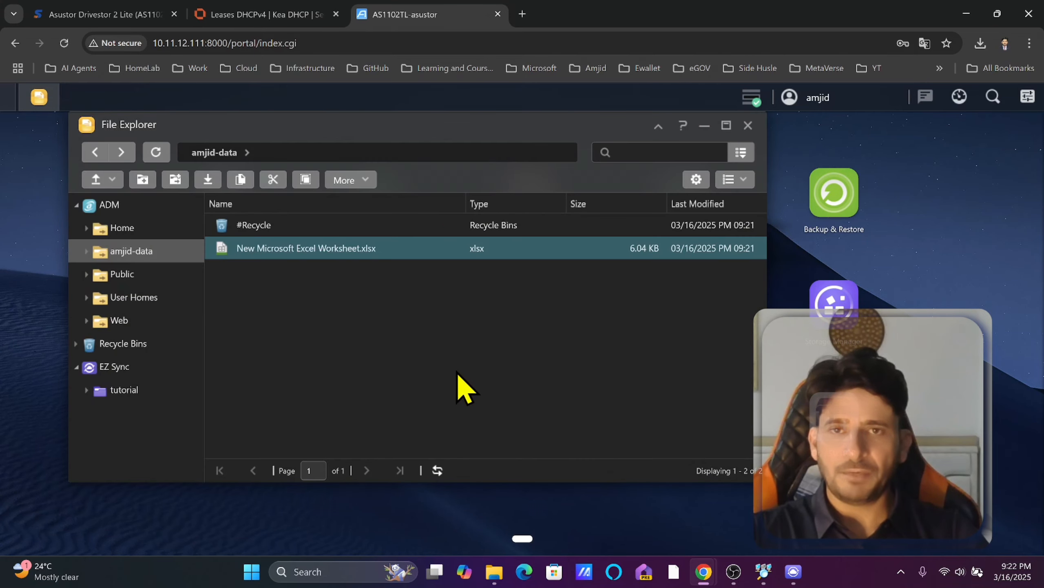
left_click(494, 570)
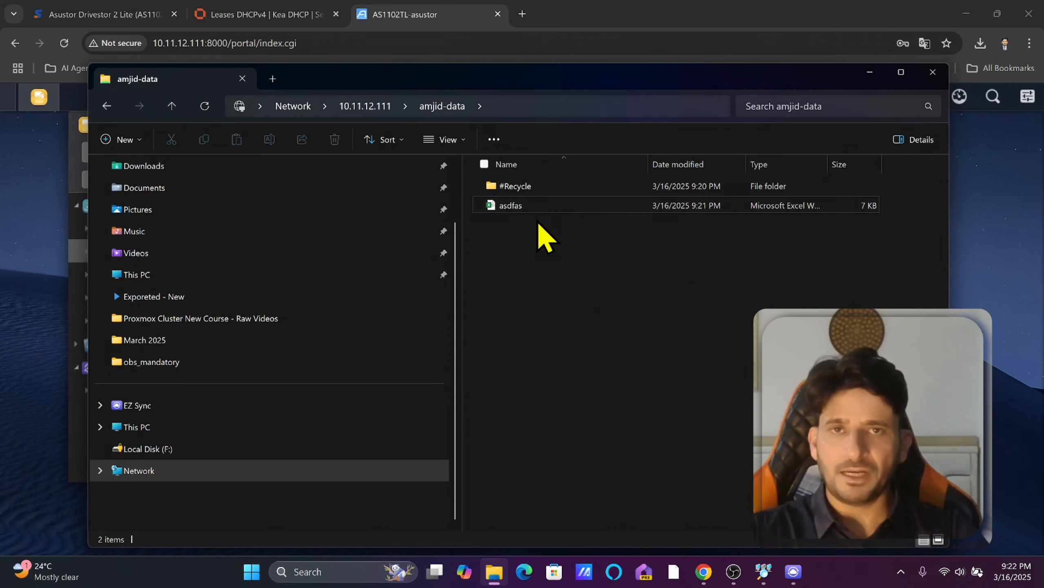
left_click(870, 73)
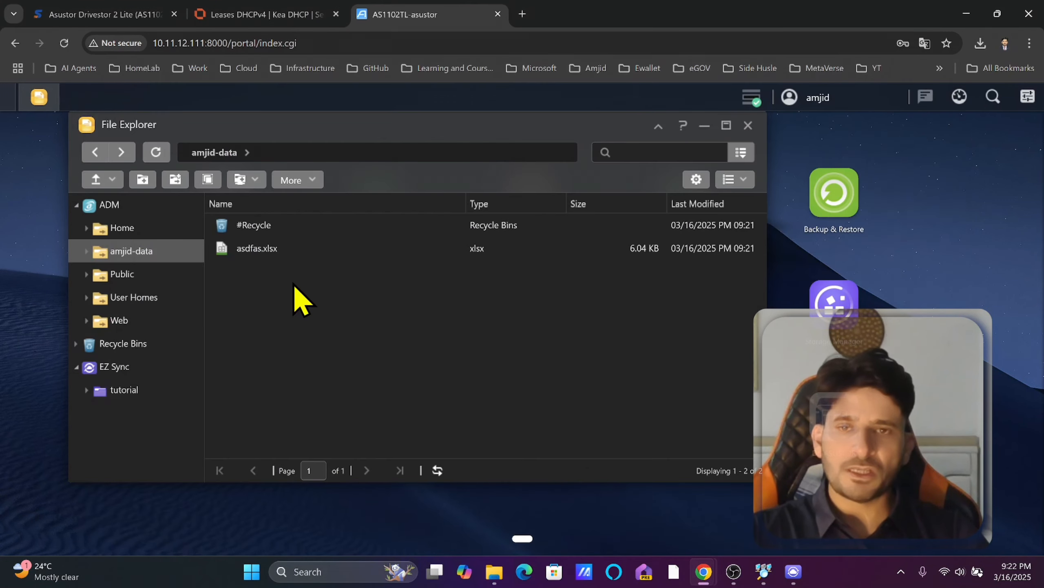
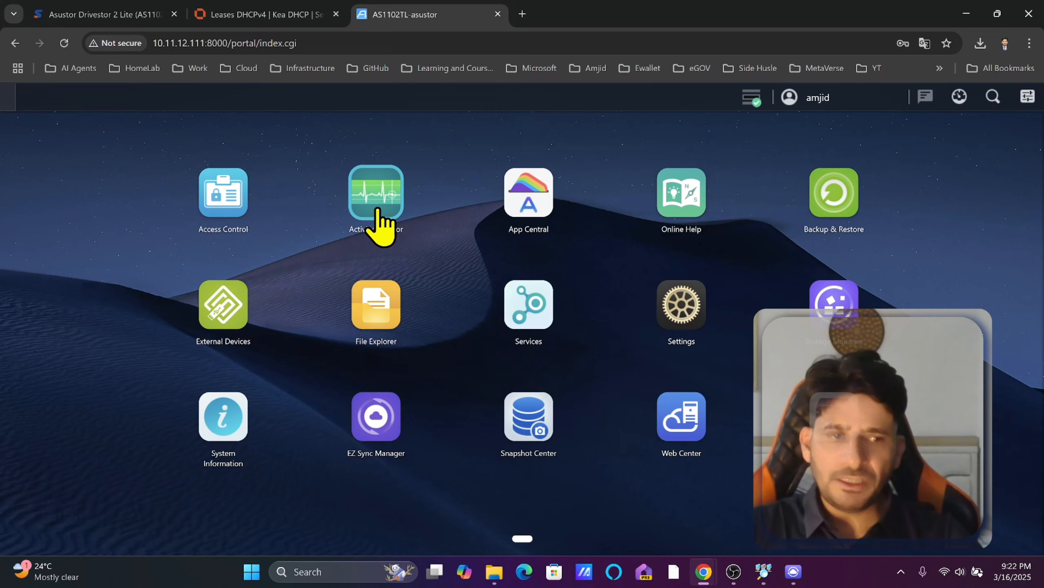
Open Activity Monitor and view its CPU, memory, network, drive and iSCSI performance graphs.
left_click(377, 210)
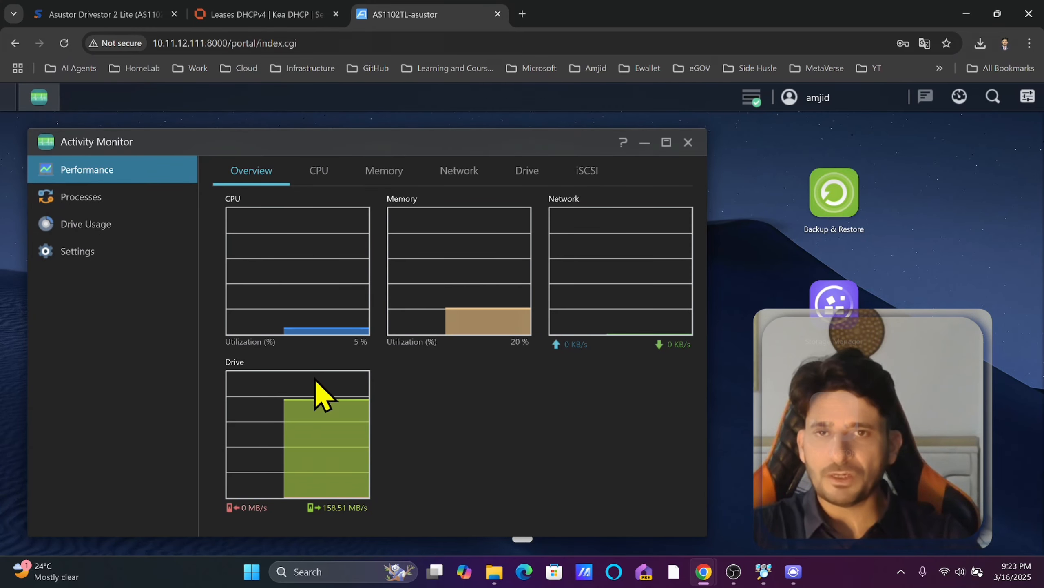
left_click(319, 170)
left_click(384, 170)
left_click(459, 170)
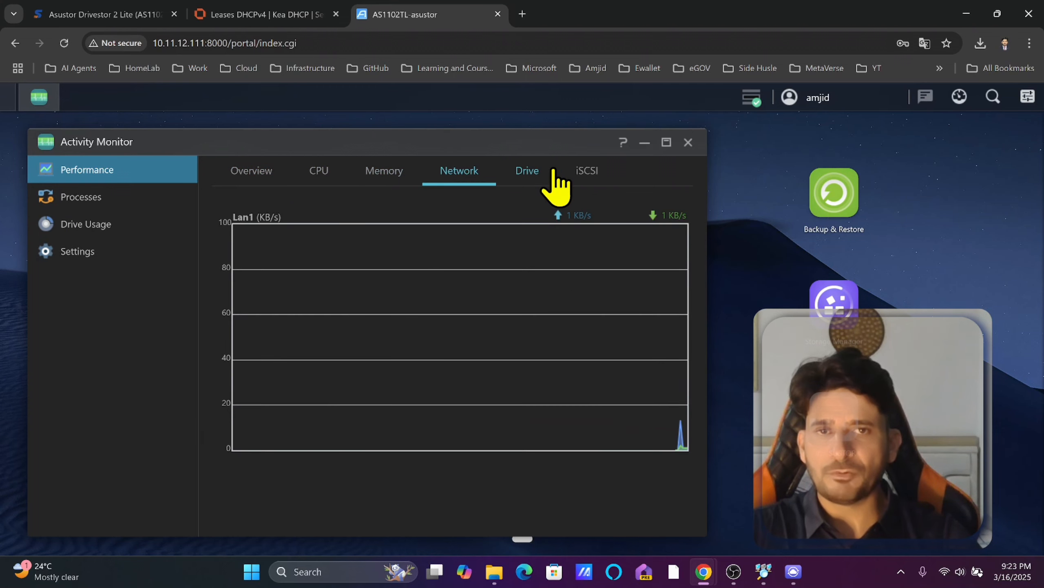
left_click(527, 170)
left_click(604, 170)
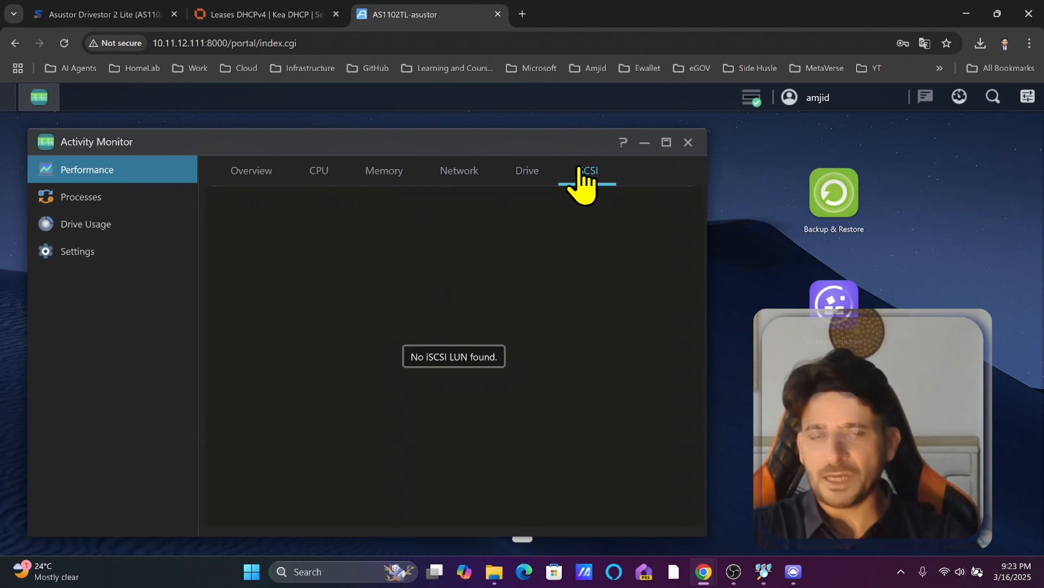
left_click(547, 173)
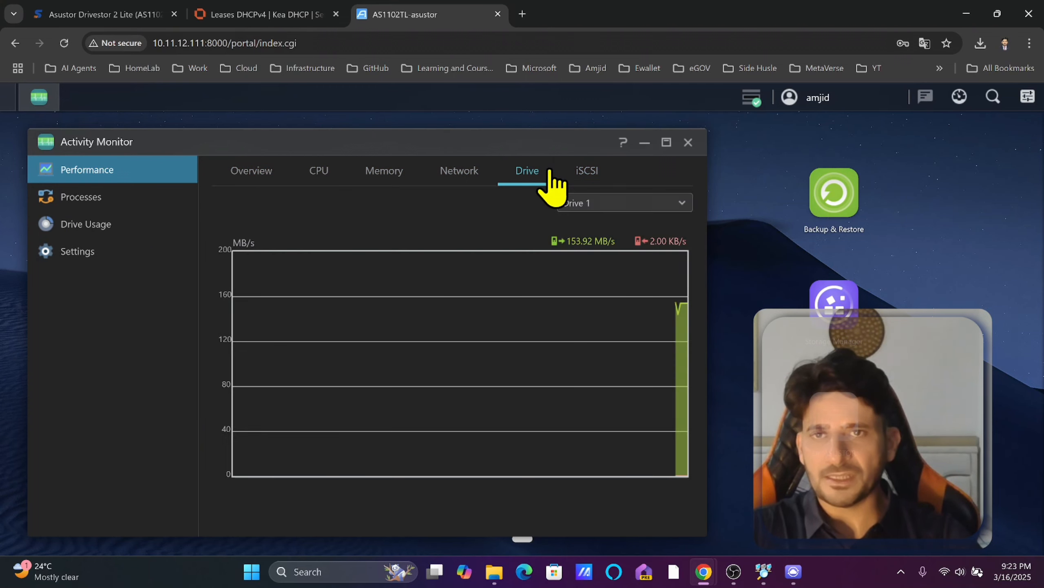
Check running processes, volume disk usage and monitor settings, close Activity Monitor, and launch App Central.
left_click(97, 202)
scroll(513, 276, "down", 5)
left_click(99, 225)
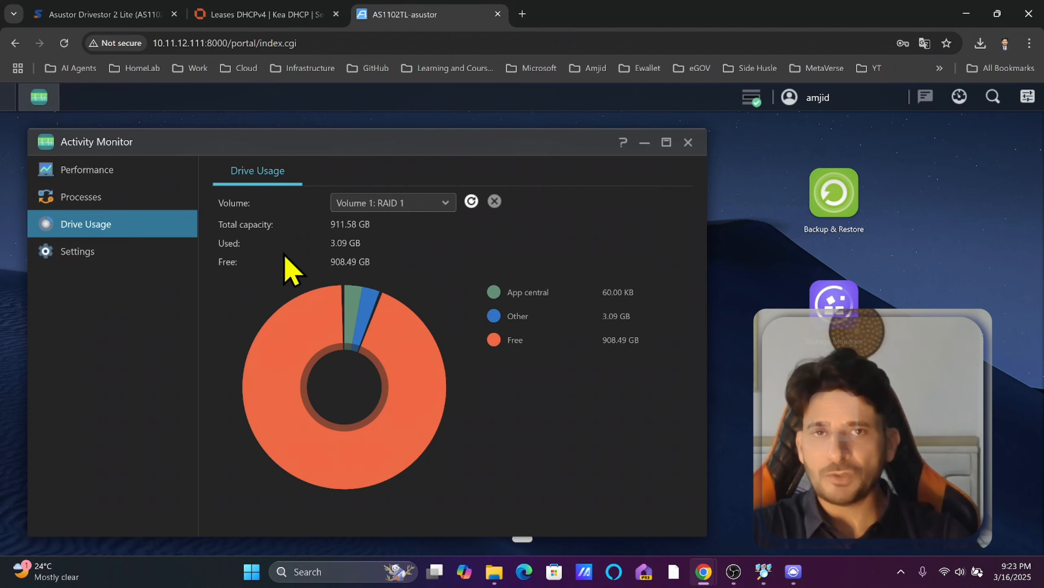
left_click(77, 252)
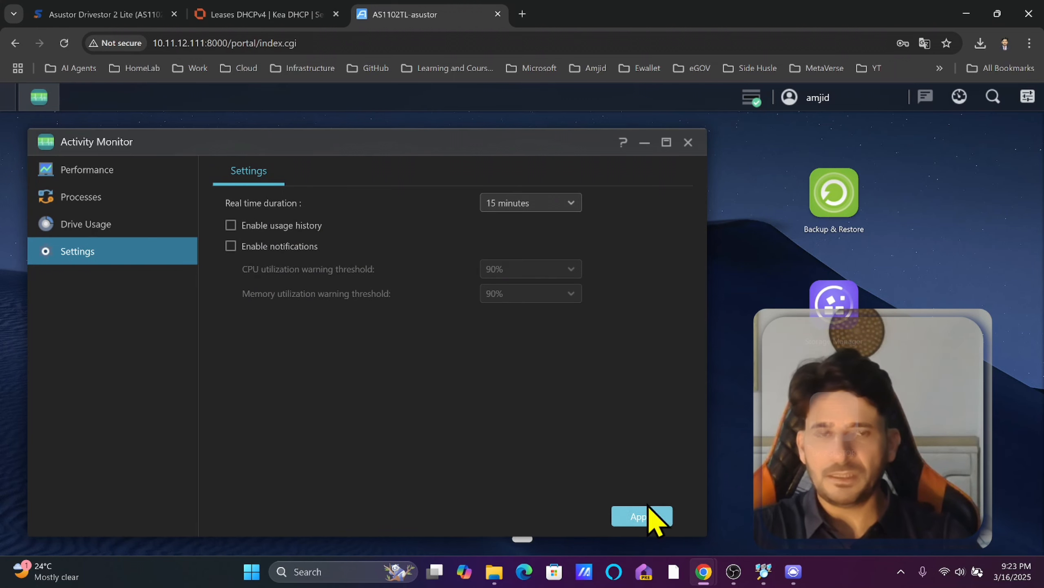
left_click(688, 142)
left_click(526, 219)
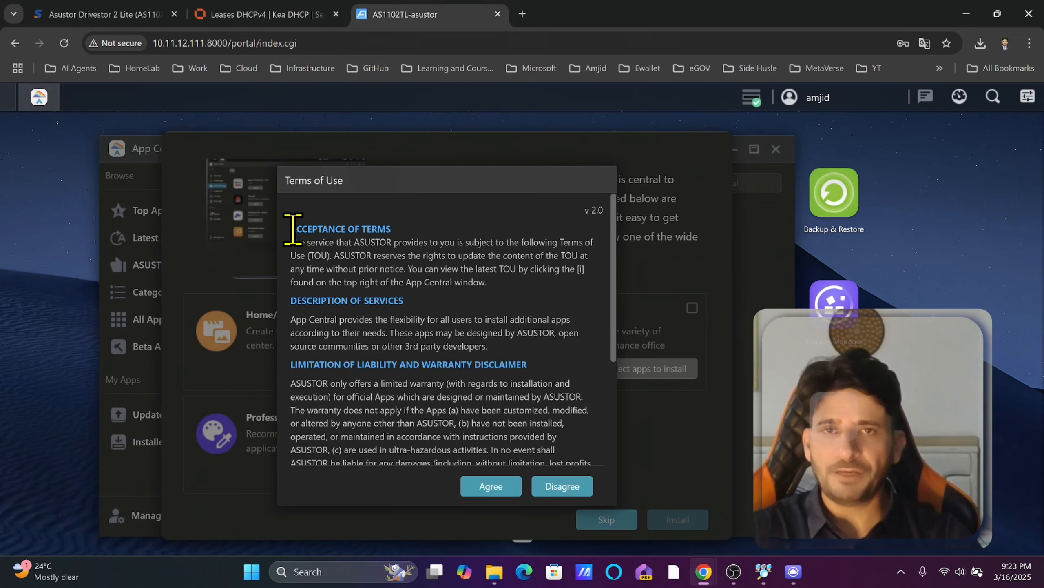
Accept App Central's terms of use and privacy statement and skip the recommended apps page.
left_click(490, 486)
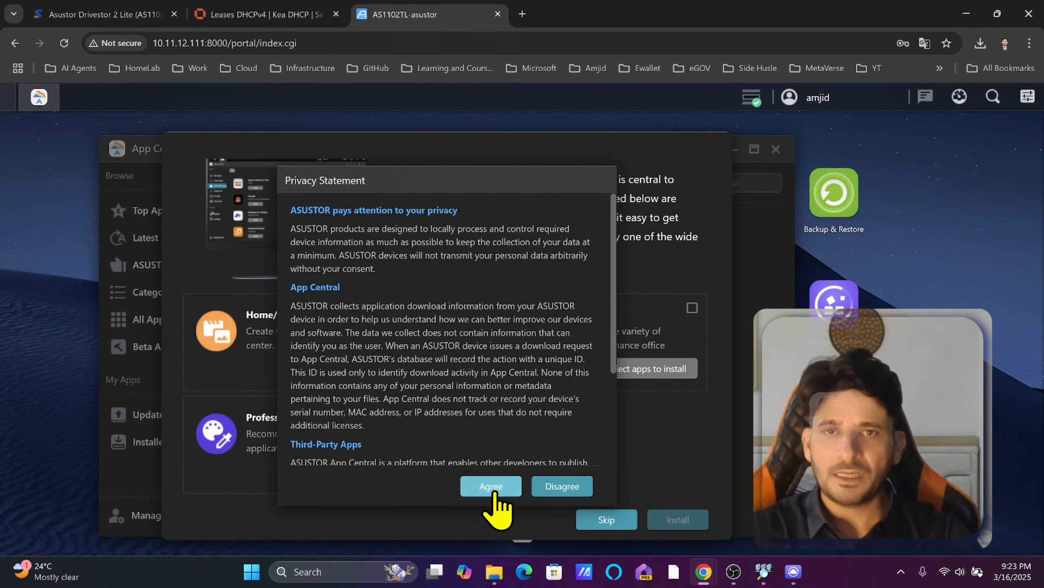
left_click(495, 492)
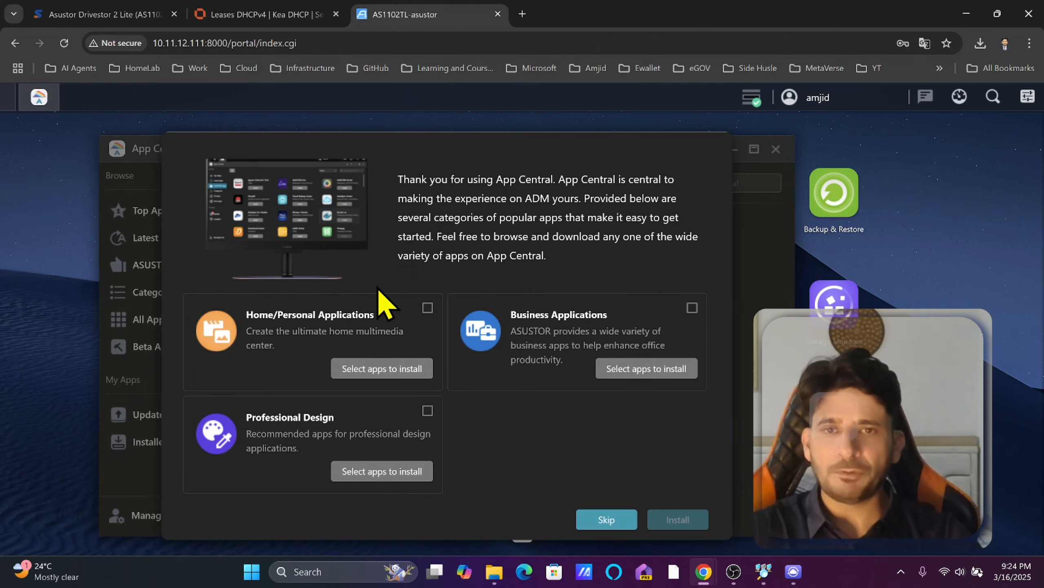
left_click(606, 520)
scroll(642, 395, "down", 2)
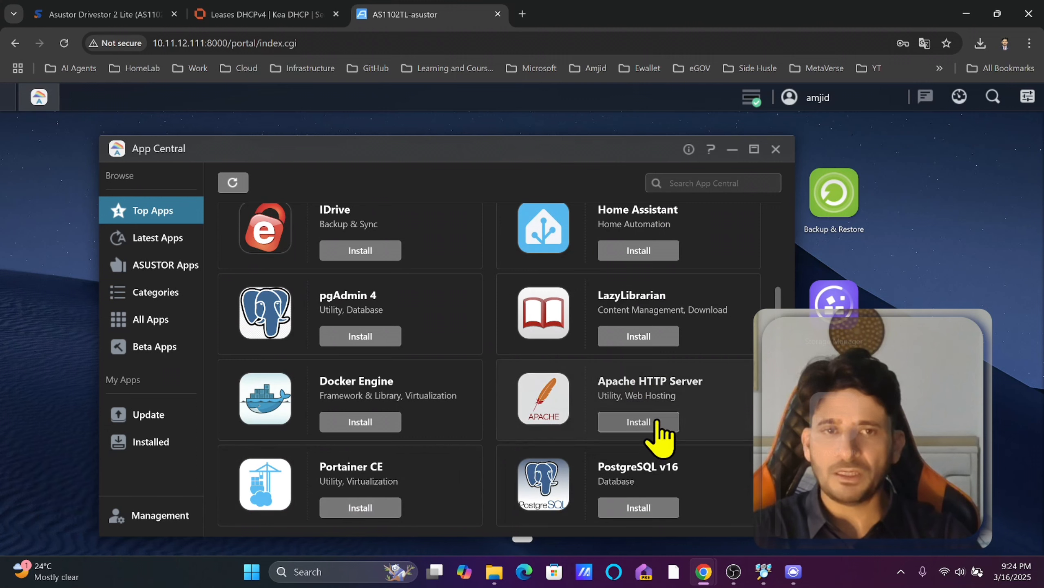
Browse the ASUSTOR Apps and Categories listings, then close App Central.
left_click(176, 267)
scroll(310, 334, "down", 2)
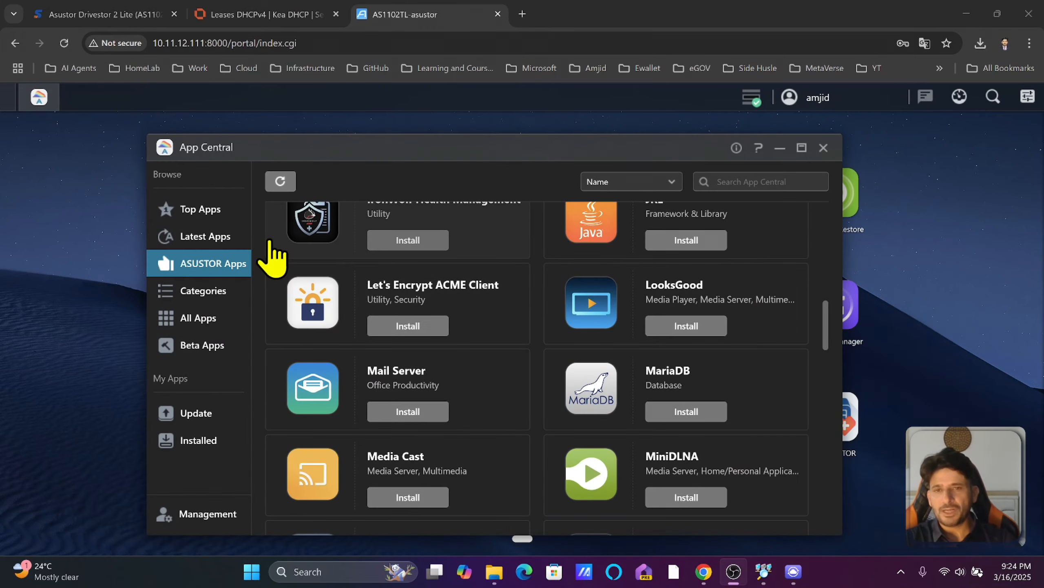
scroll(436, 306, "down", 5)
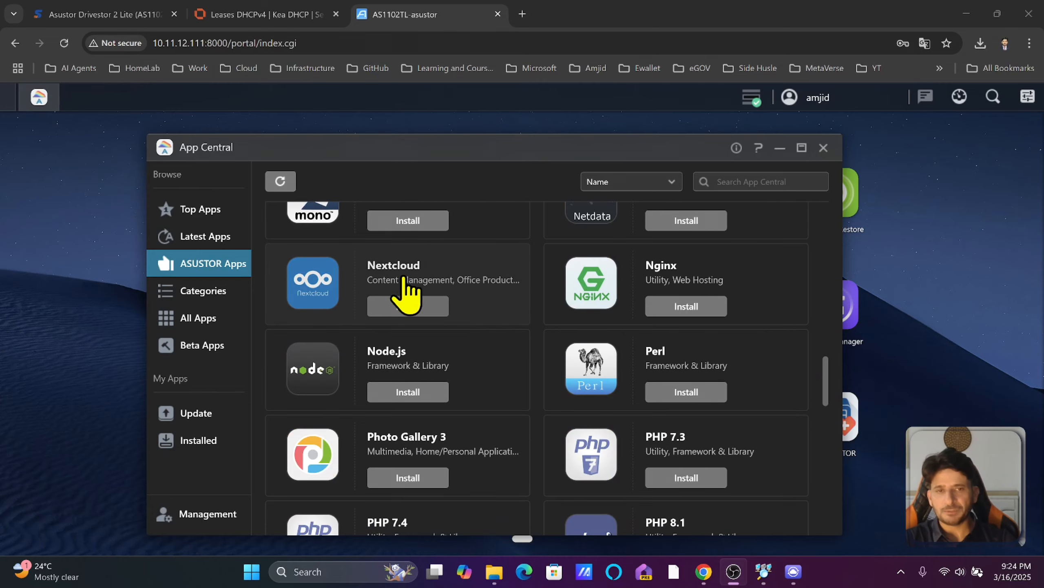
scroll(388, 272, "down", 3)
scroll(389, 288, "down", 3)
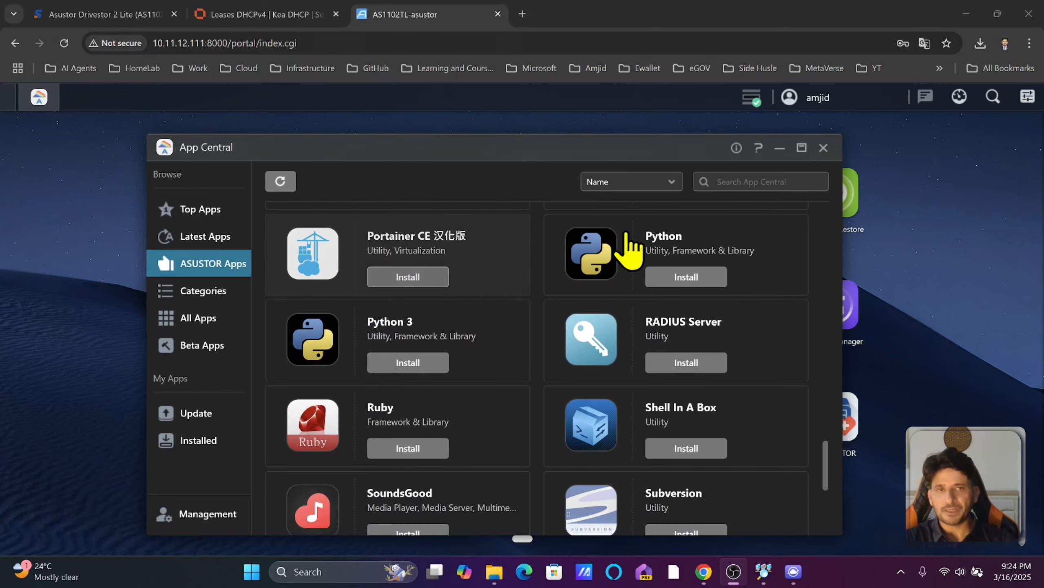
left_click(203, 290)
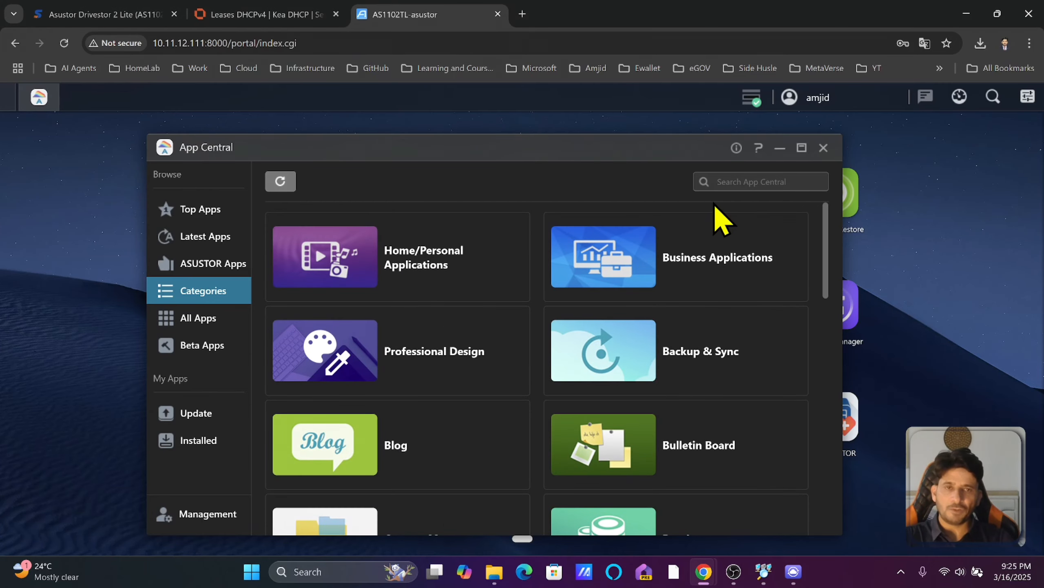
left_click(824, 148)
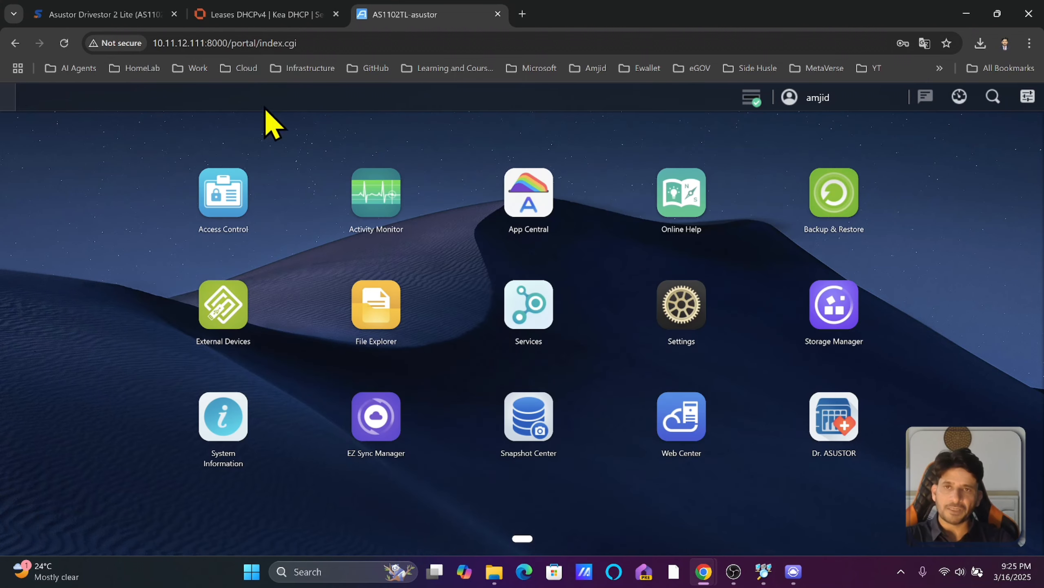
Open Services, check the NAS shares at \\10.11.12.111 in Windows Explorer, then view the AFP settings.
left_click(514, 316)
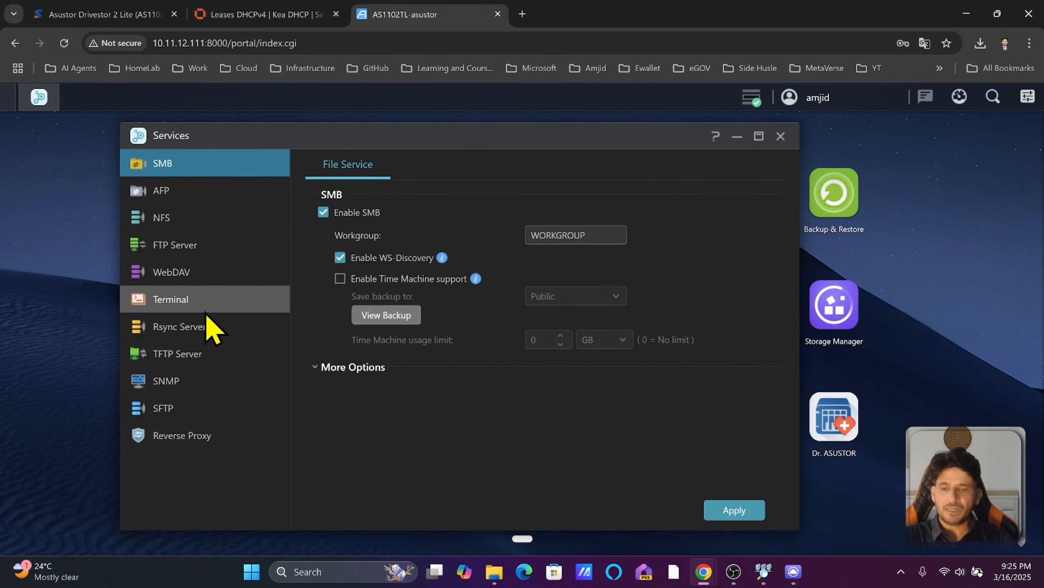
key("super+r")
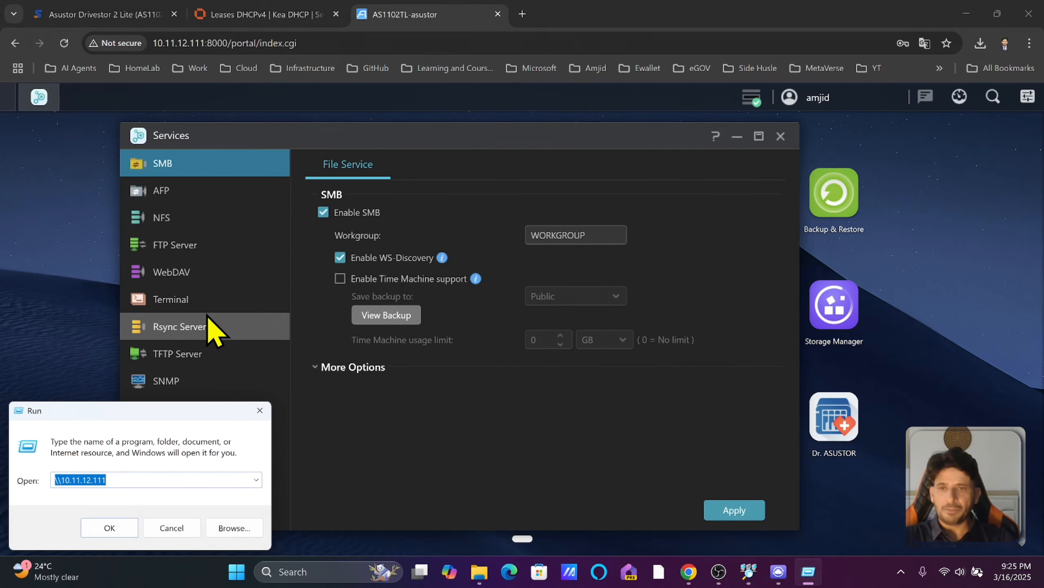
key("Return")
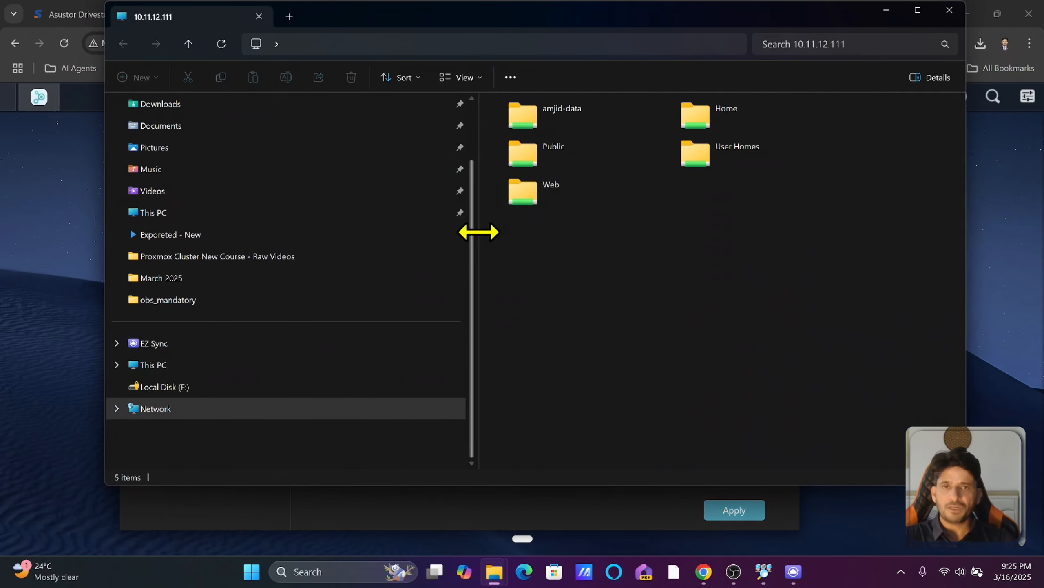
left_click_drag(478, 233, 358, 229)
left_click(948, 12)
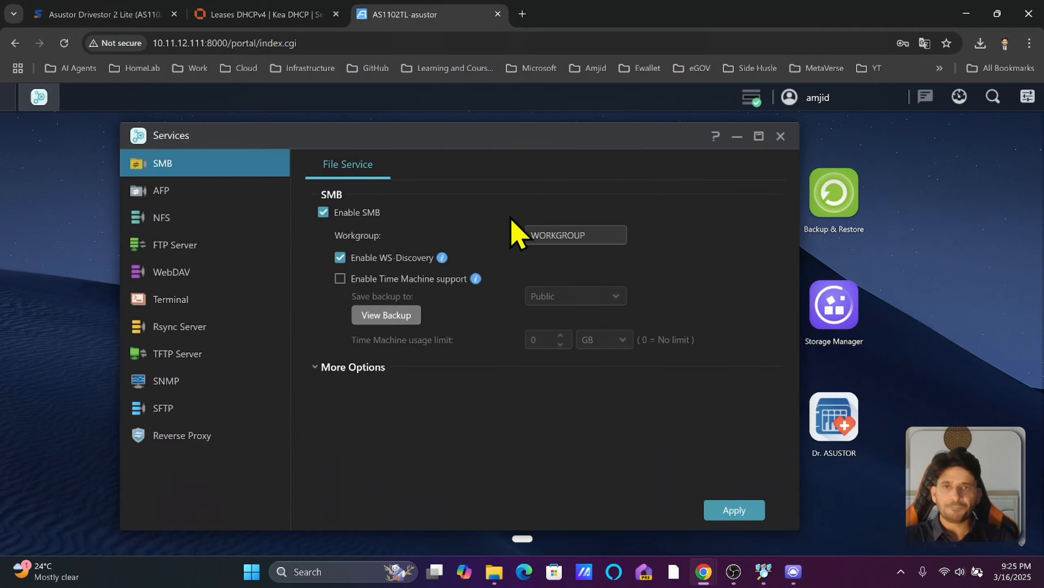
left_click(208, 197)
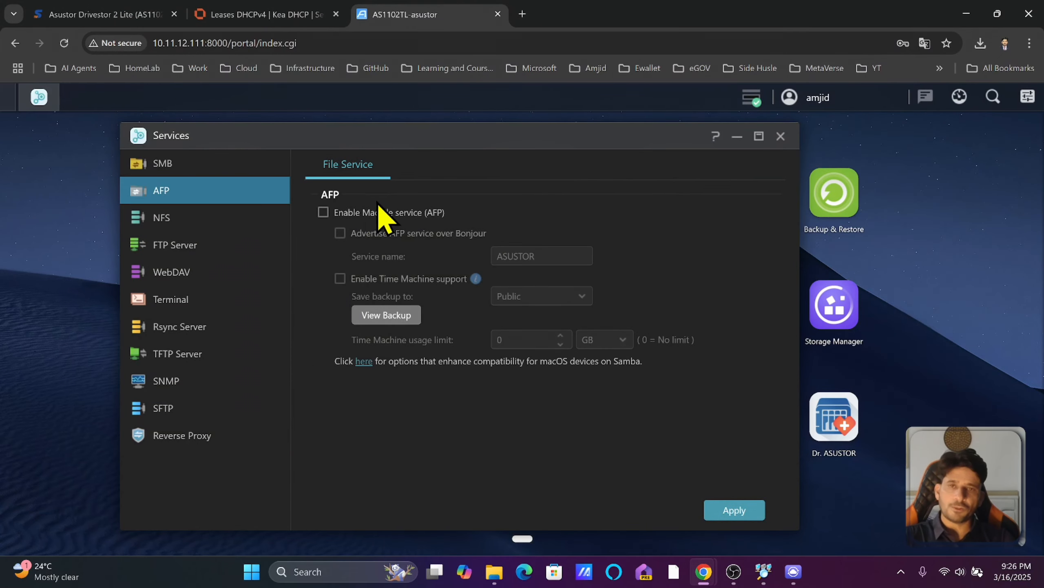
Enable the Mac file service with Time Machine backups saved to the data share, and apply.
left_click(324, 212)
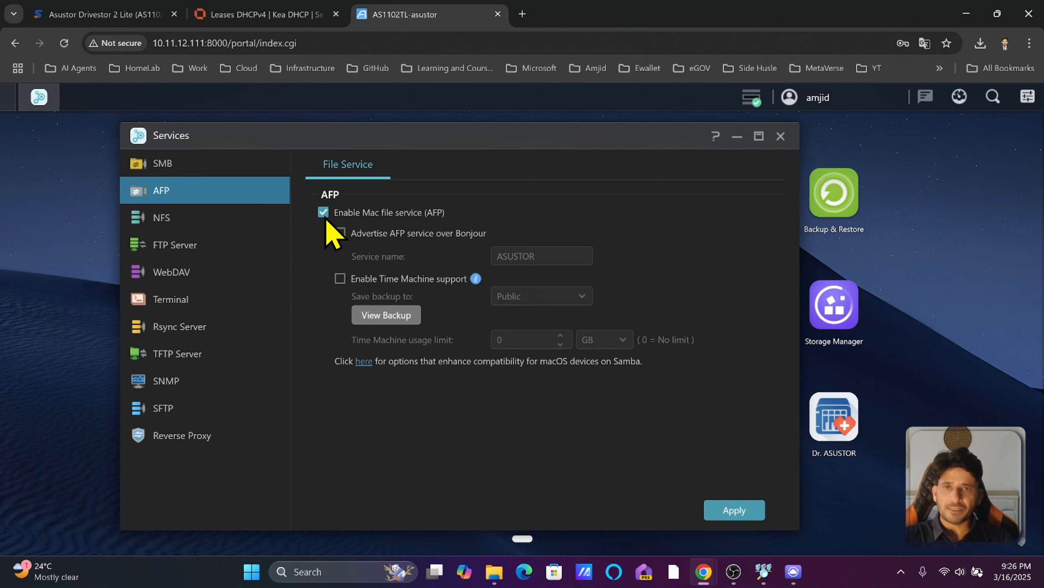
left_click(340, 280)
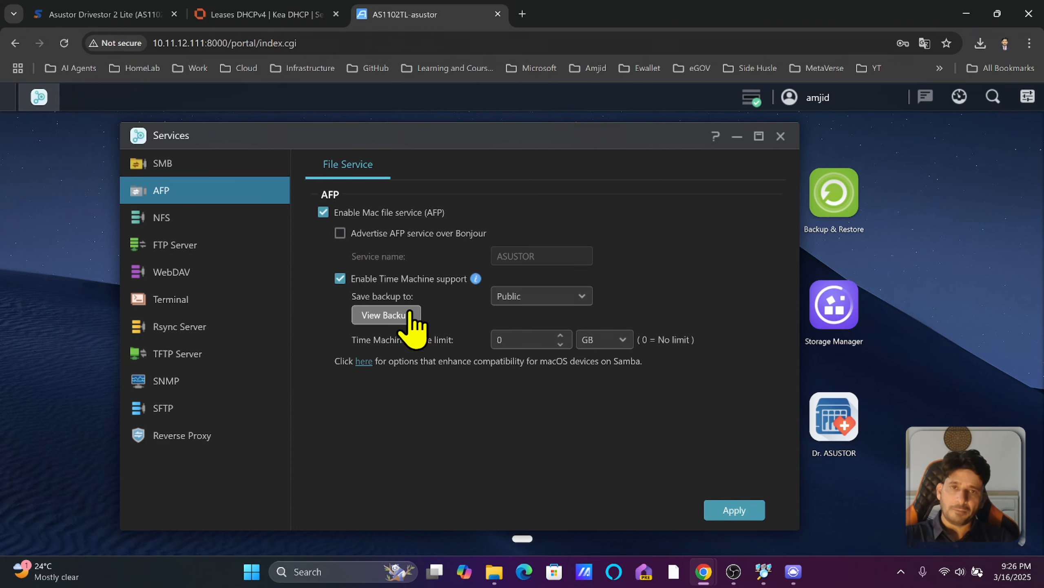
left_click(533, 297)
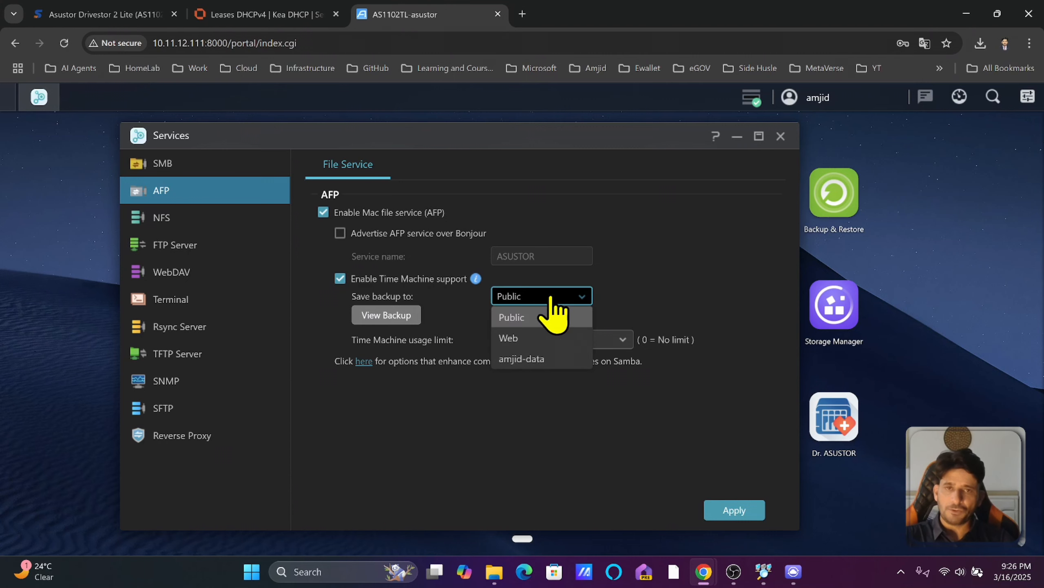
left_click(534, 360)
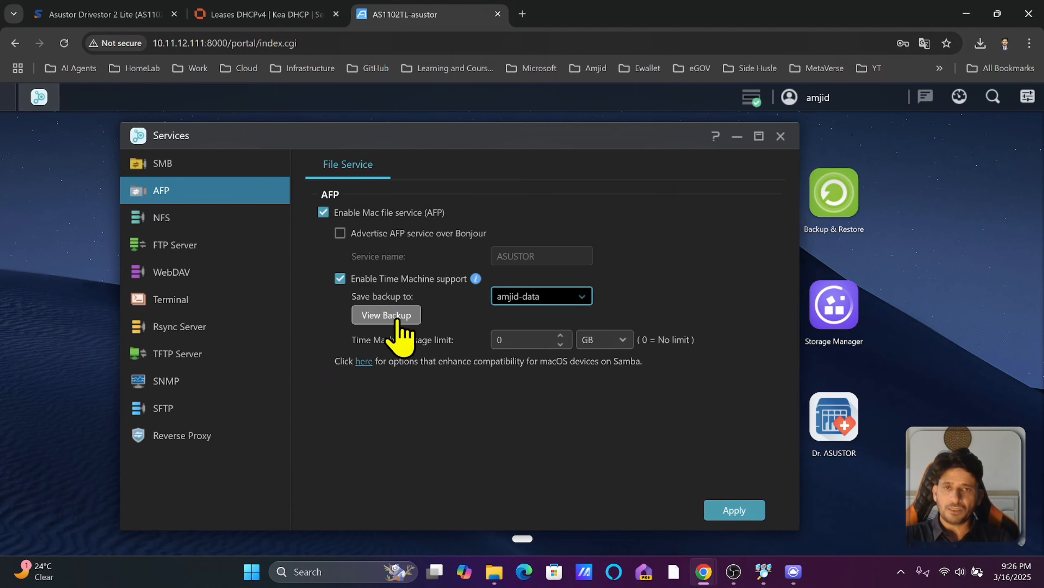
left_click(723, 515)
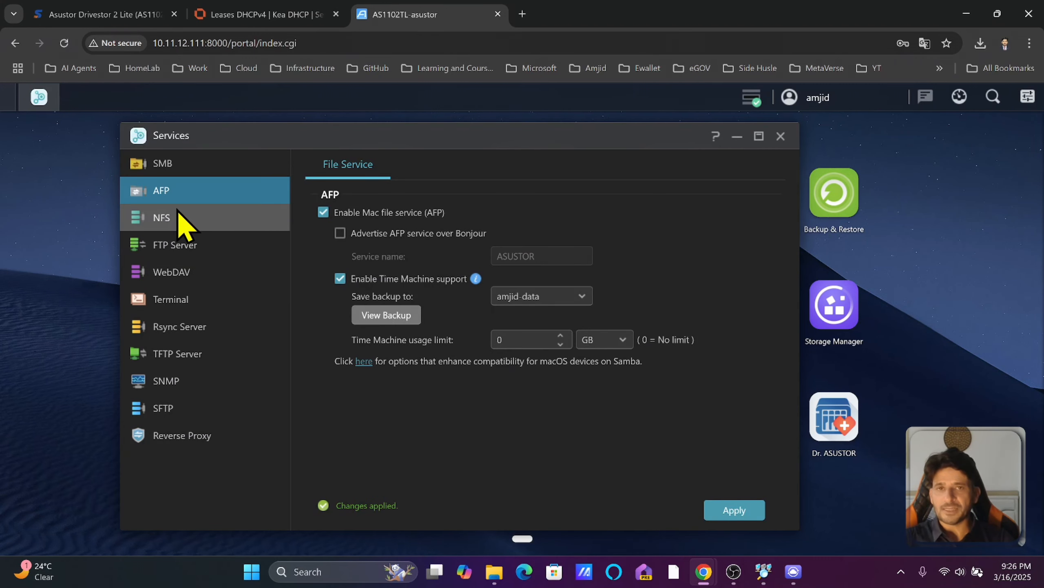
left_click(204, 231)
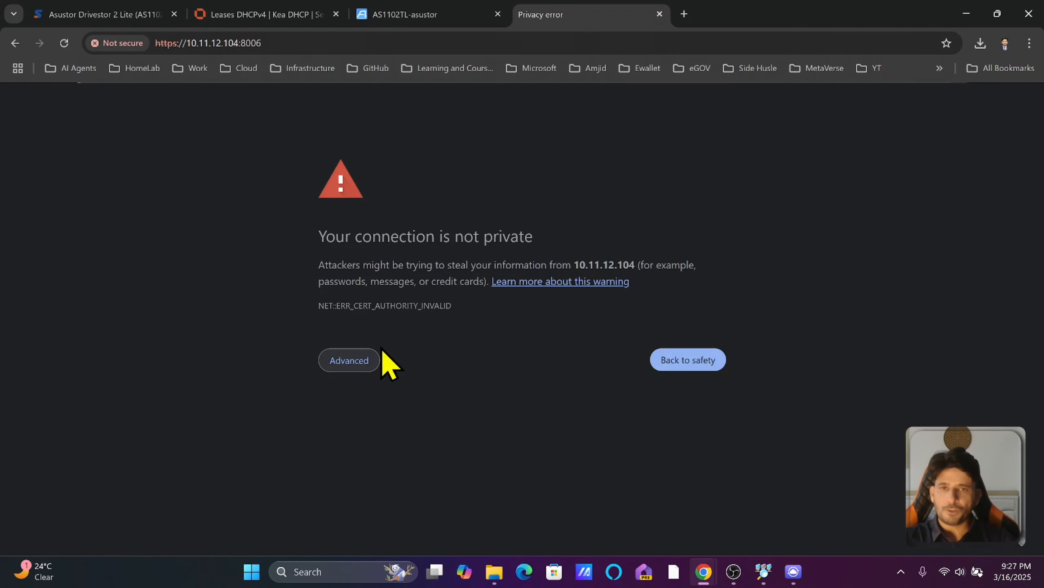
Bypass the certificate warning and log in to Proxmox VE at 10.11.12.104:8006.
left_click(364, 361)
left_click(374, 463)
type("root")
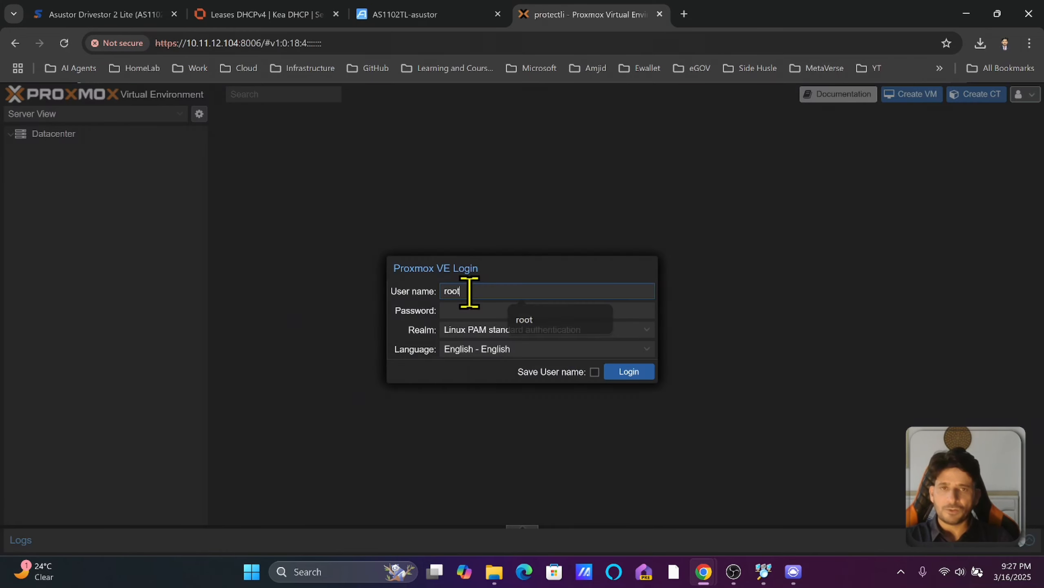
key("Tab")
key("Return")
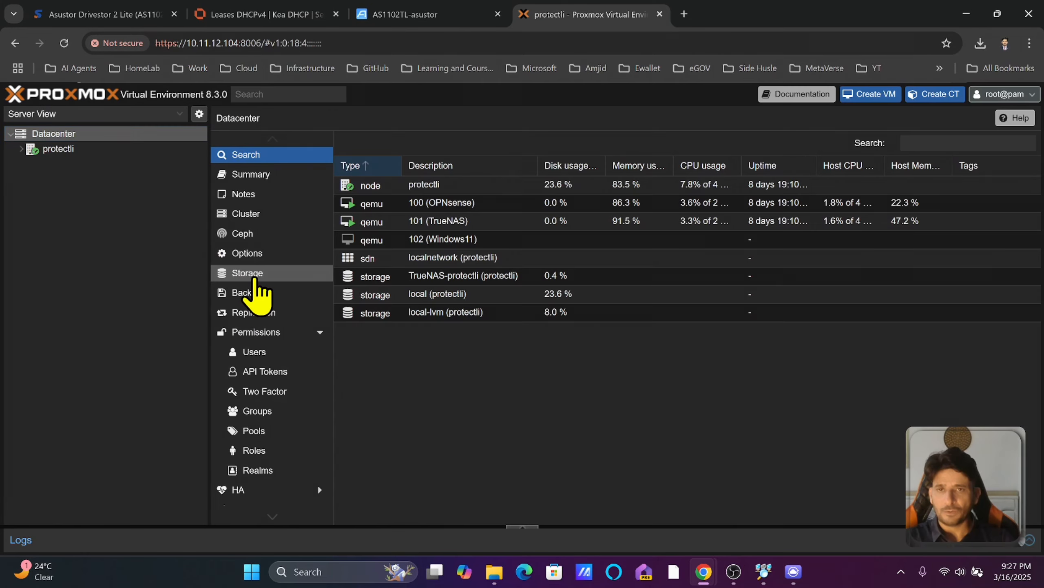
Start adding NFS storage under Datacenter Storage, then return to the NAS admin tab.
left_click(251, 274)
left_click(352, 147)
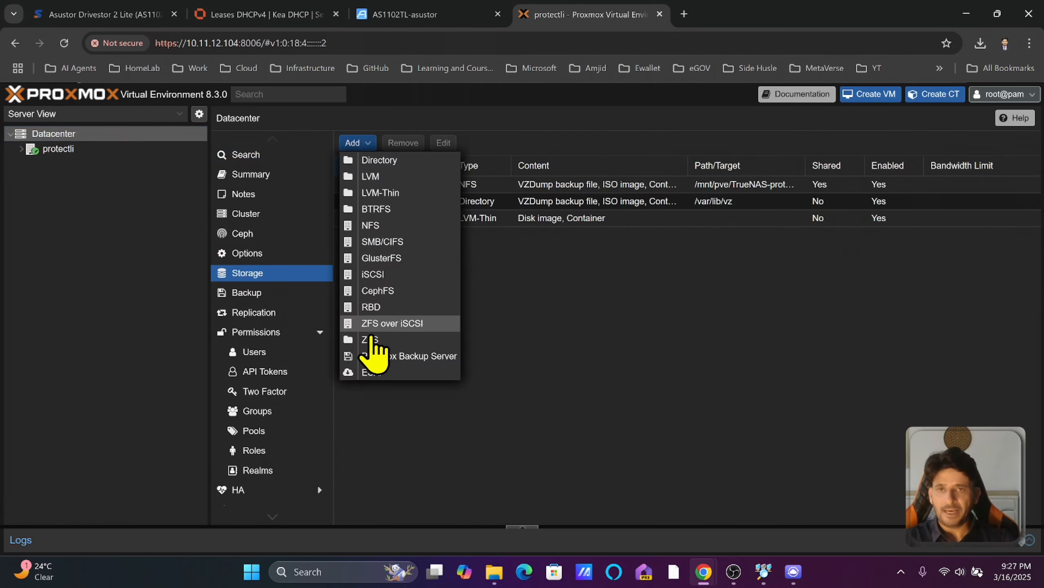
left_click(371, 235)
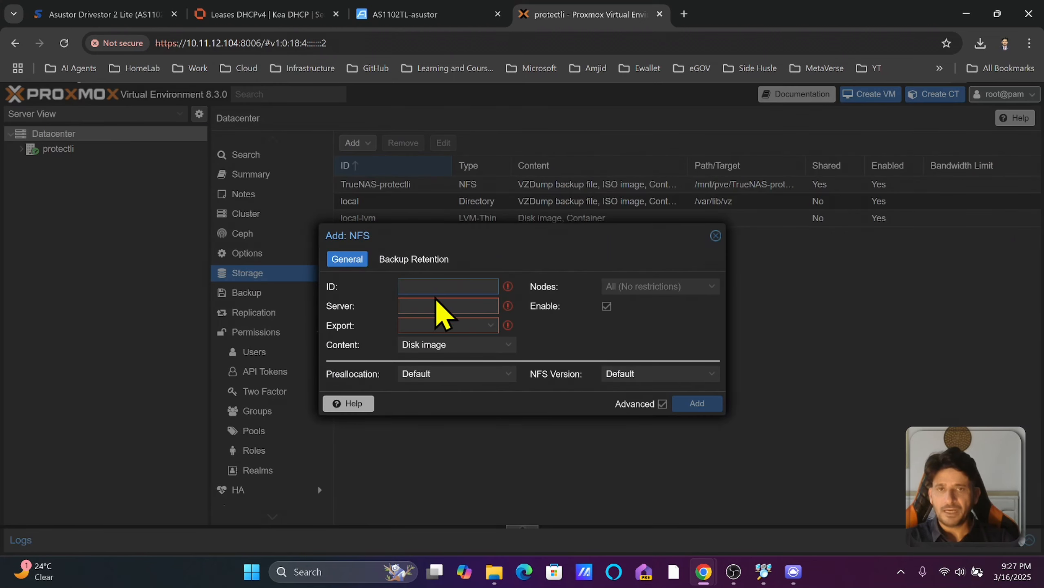
left_click(392, 15)
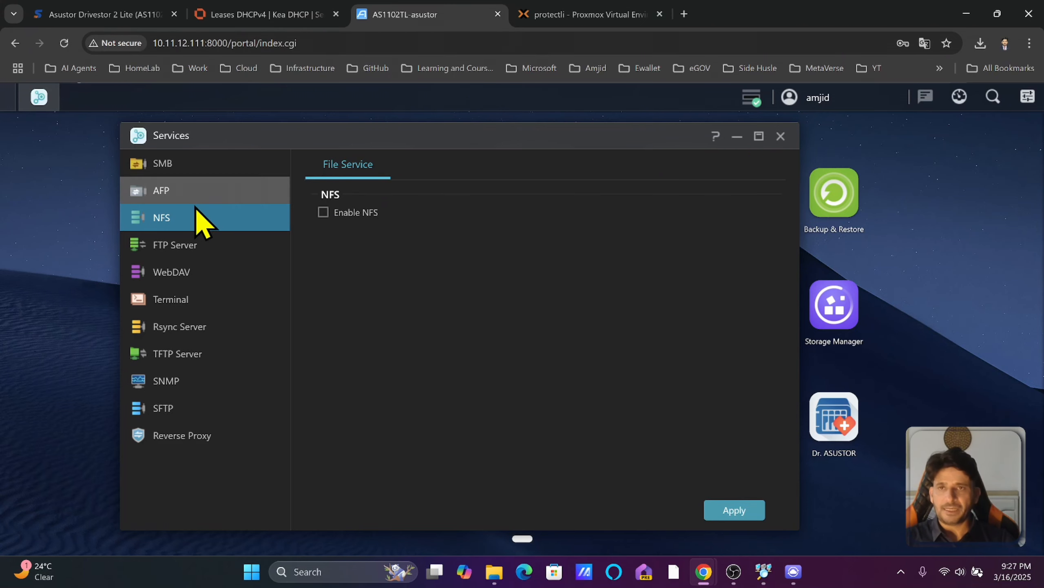
Review the FTP Server, WebDAV, Terminal and Rsync Server (port 873) pages in Services.
left_click(224, 252)
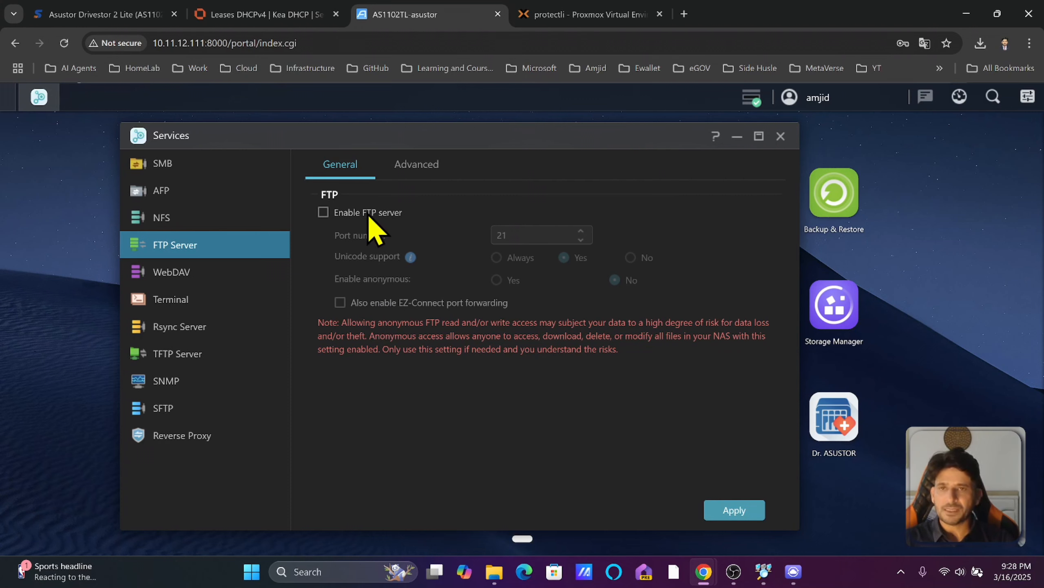
left_click(202, 282)
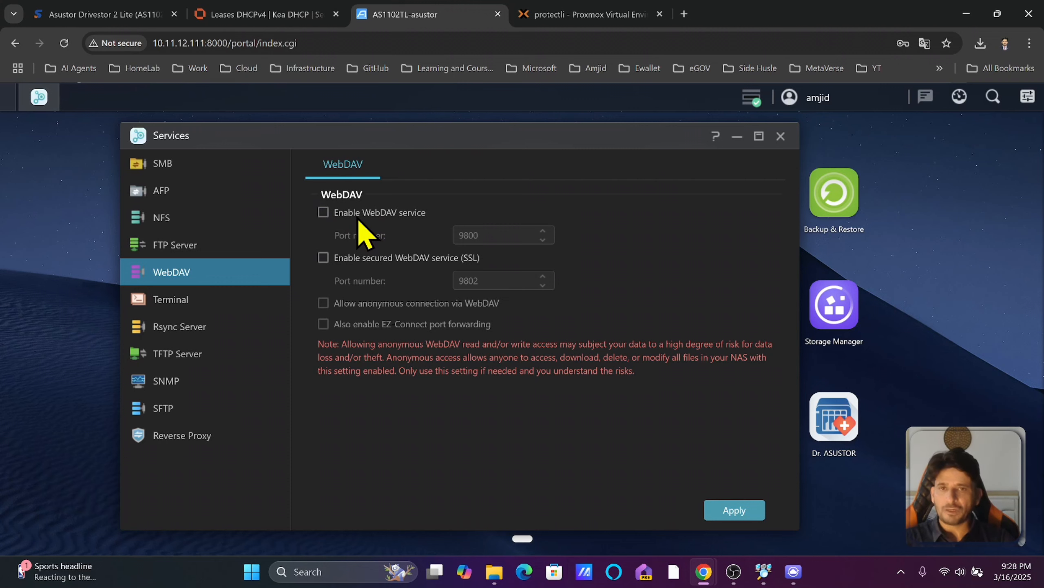
left_click(223, 298)
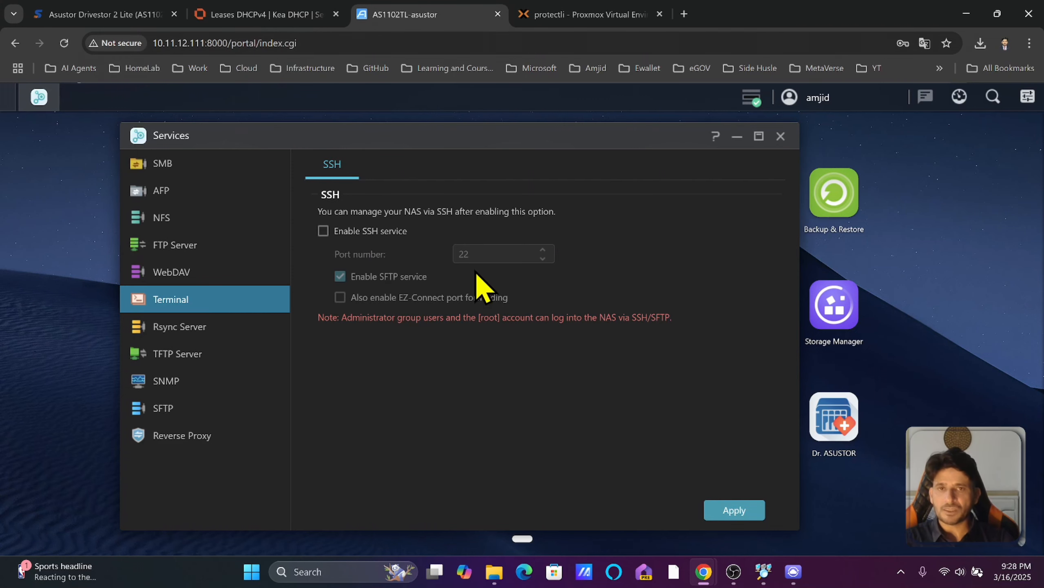
left_click(214, 327)
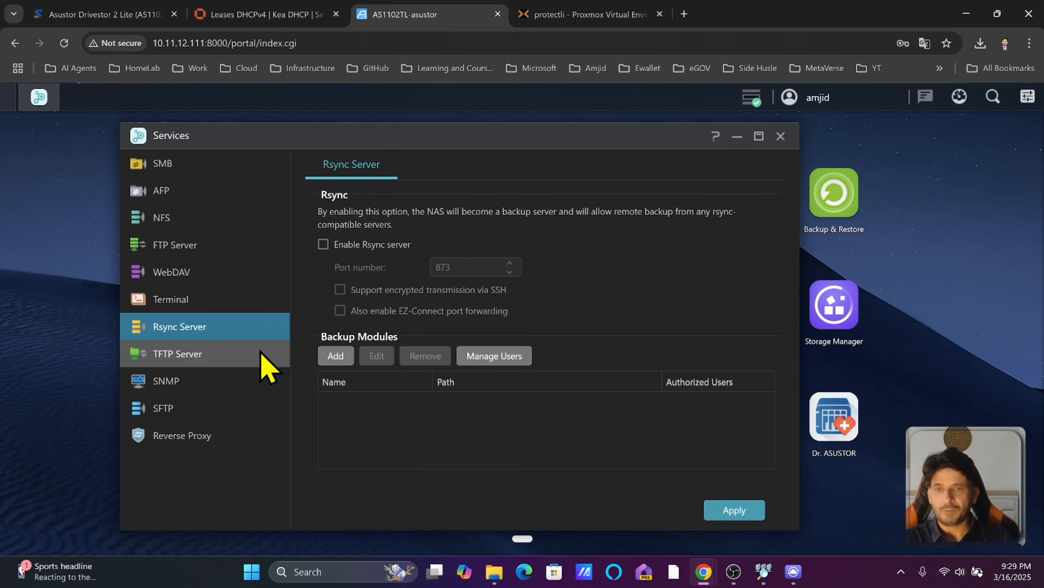
Review the TFTP Server, SNMP and SFTP settings, then view the empty Reverse Proxy rules list.
left_click(230, 362)
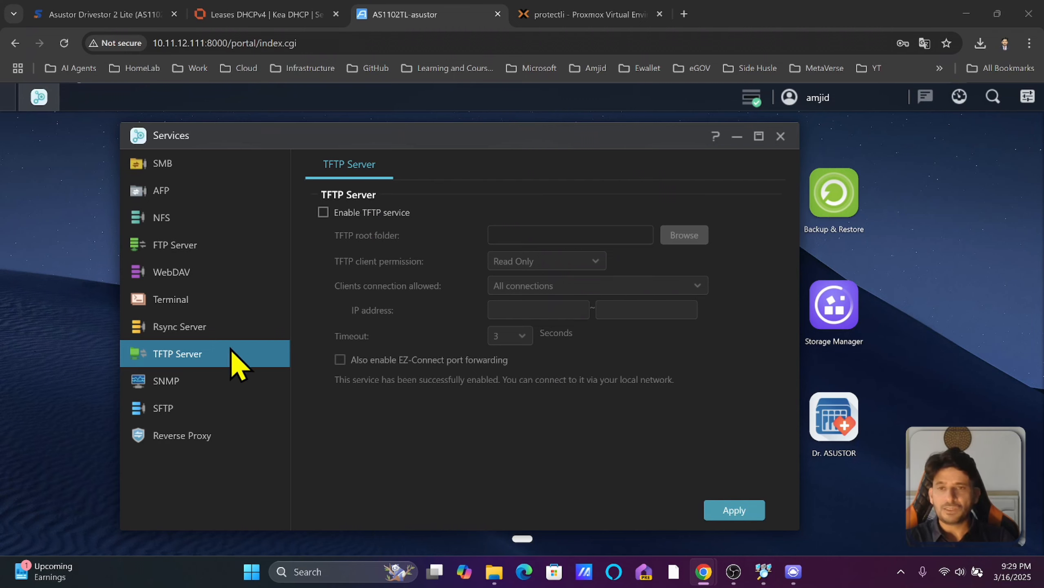
left_click(164, 379)
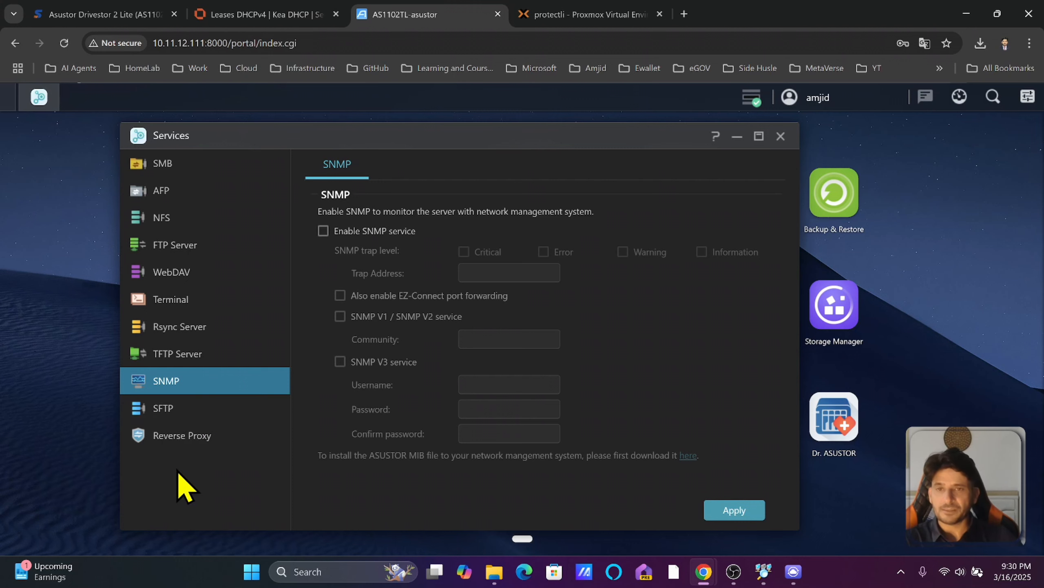
left_click(168, 410)
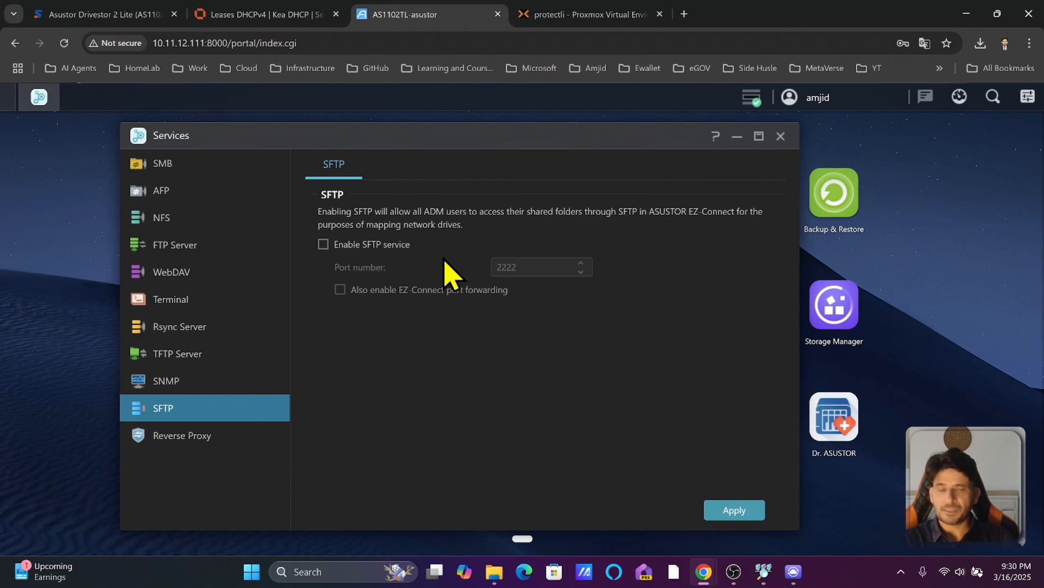
left_click(211, 443)
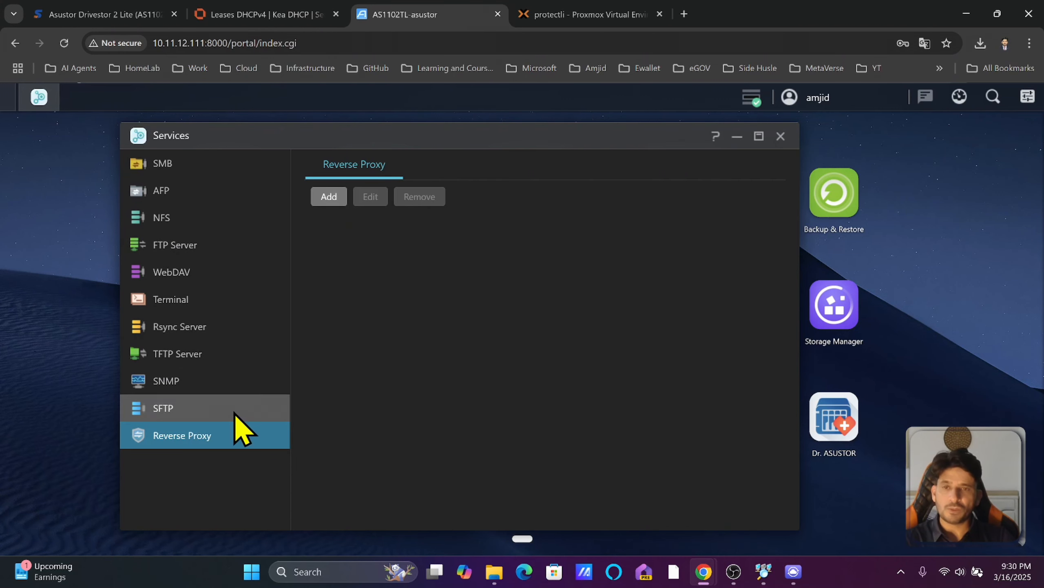
Begin a new reverse proxy rule, cancel it, and close the Services window.
left_click(329, 198)
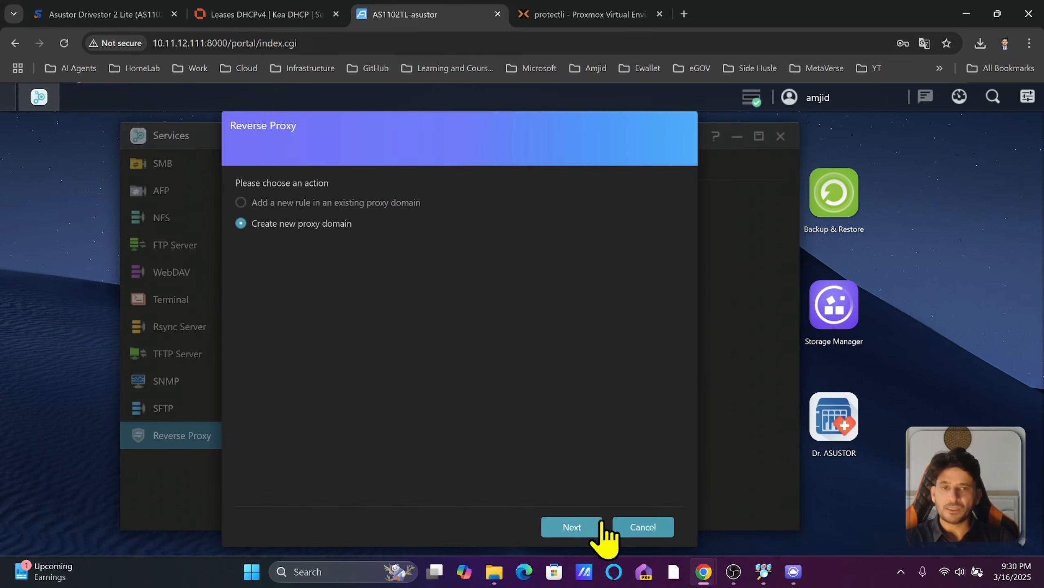
left_click(623, 521)
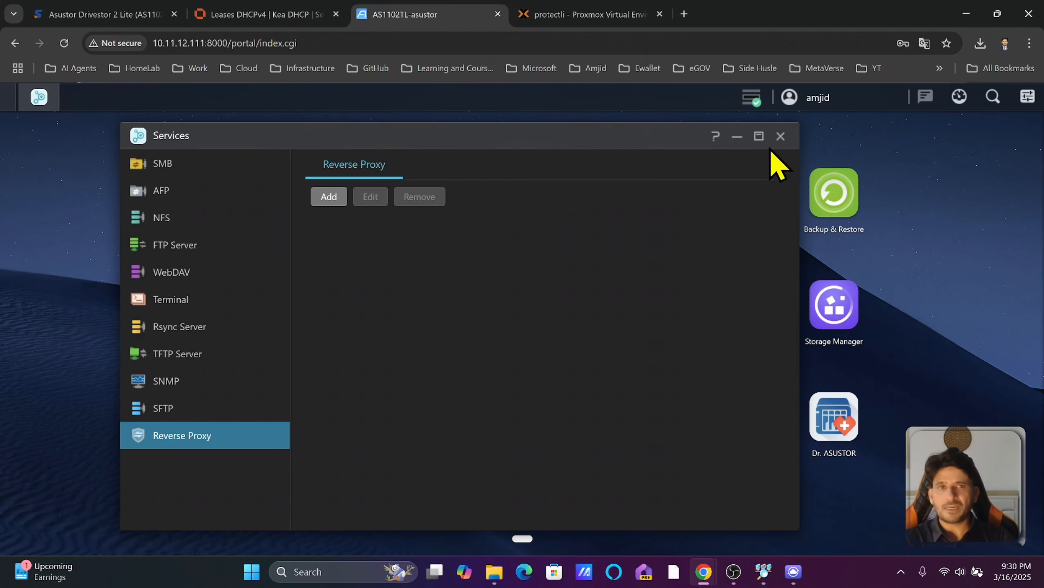
left_click(780, 136)
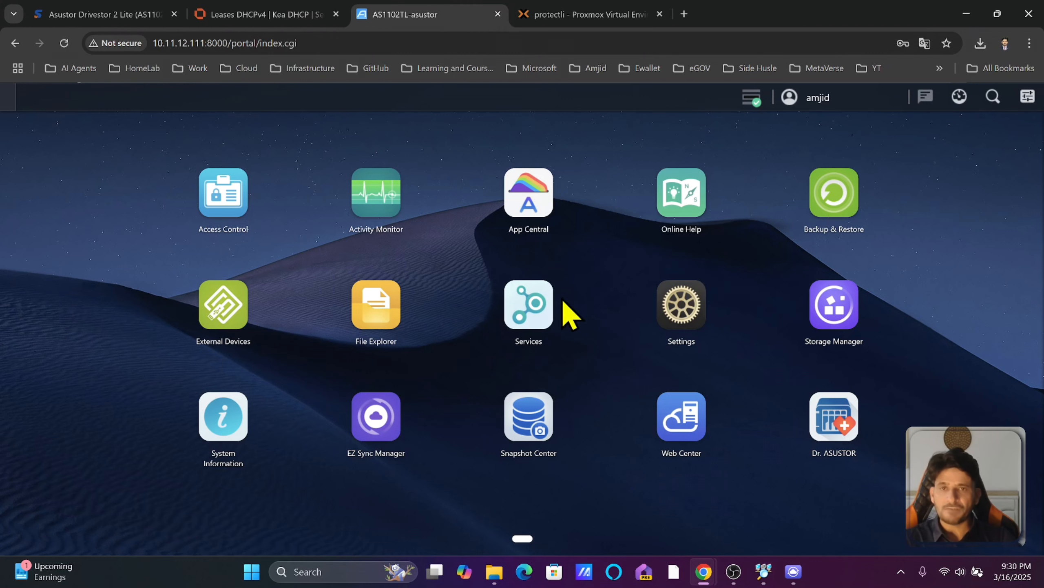
left_click(534, 309)
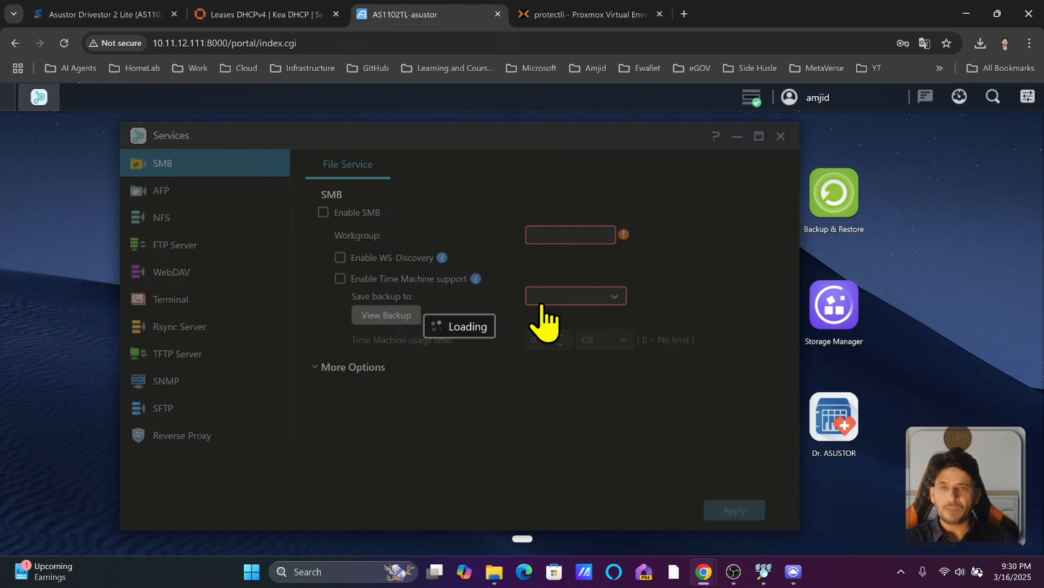
left_click(182, 198)
left_click(182, 226)
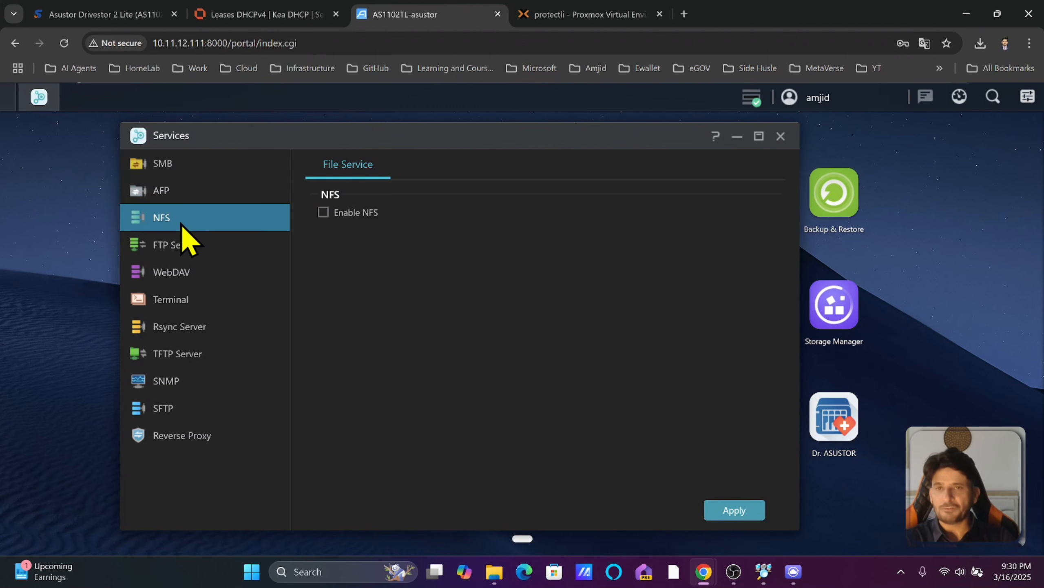
left_click(190, 245)
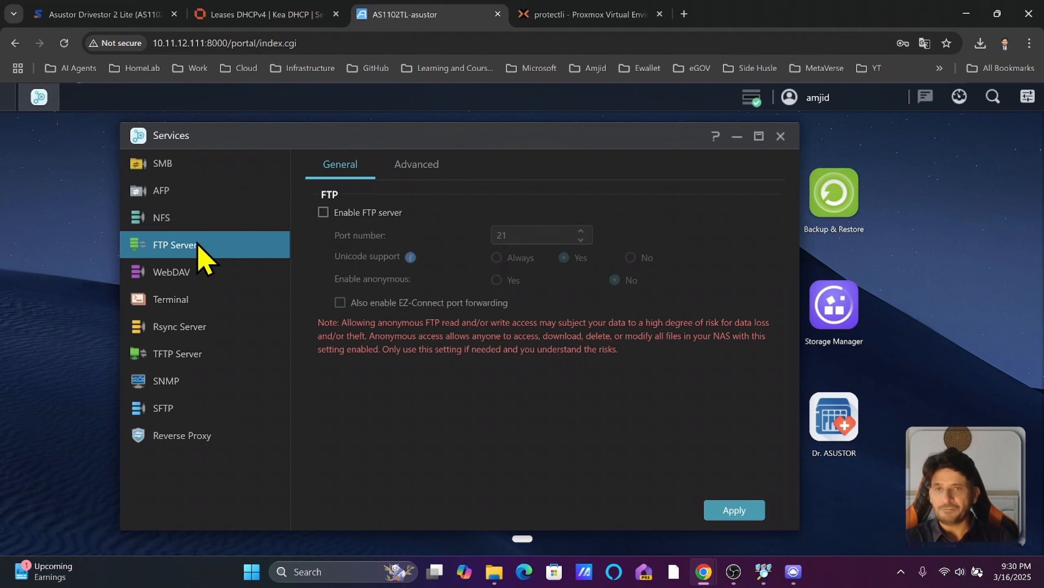
left_click(197, 275)
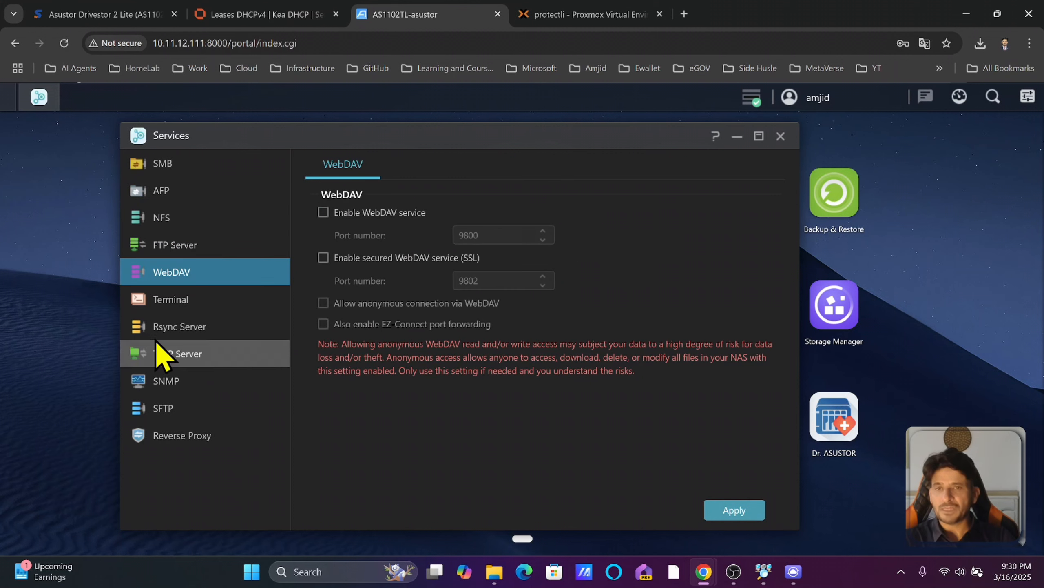
left_click(197, 335)
left_click(228, 356)
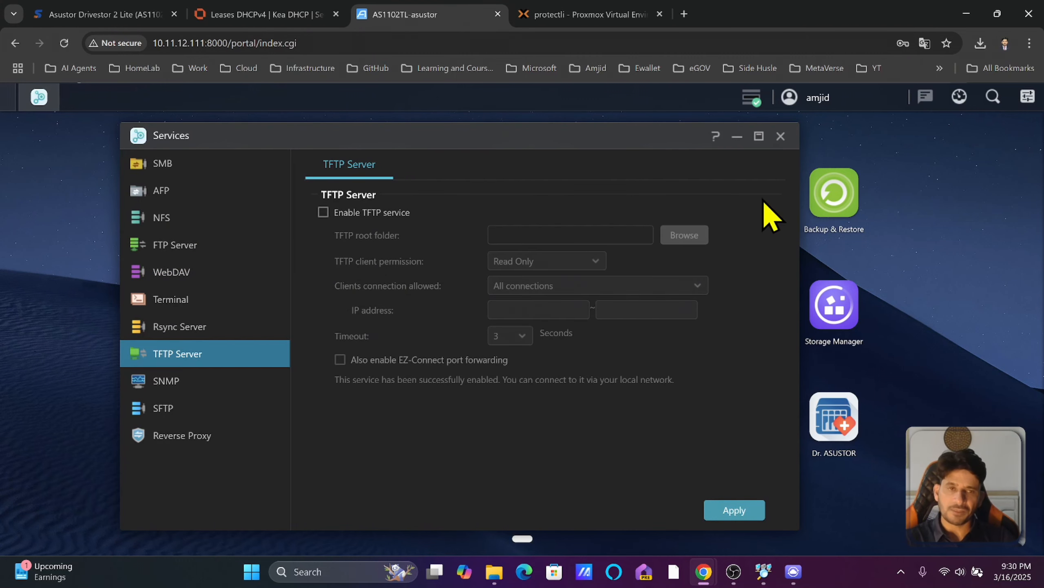
left_click(780, 137)
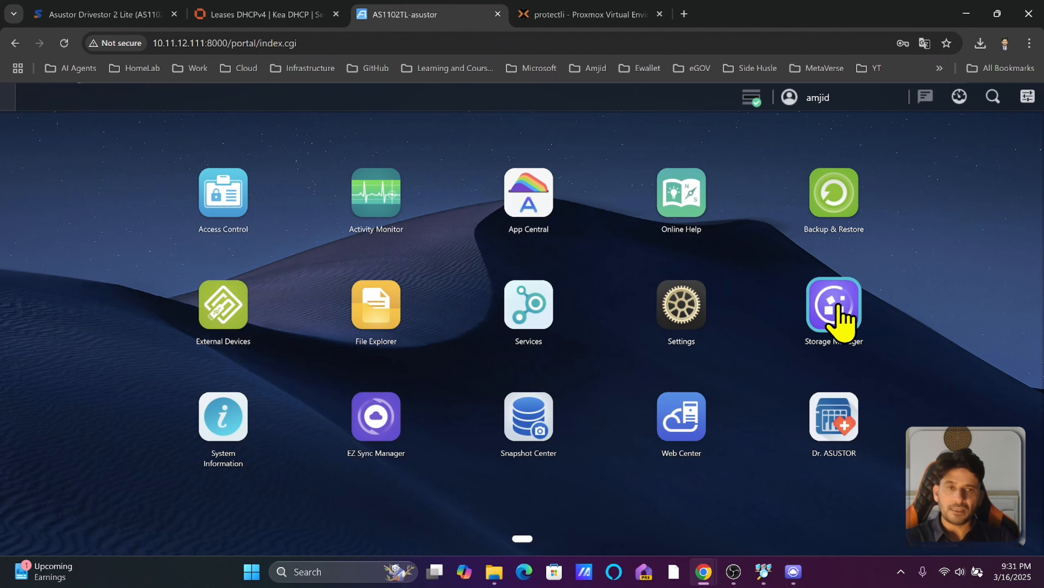
Open Storage Manager and view Volume 1's RAID 1, EXT4, 911.58 GB details, synchronizing at 47.5%.
left_click(839, 314)
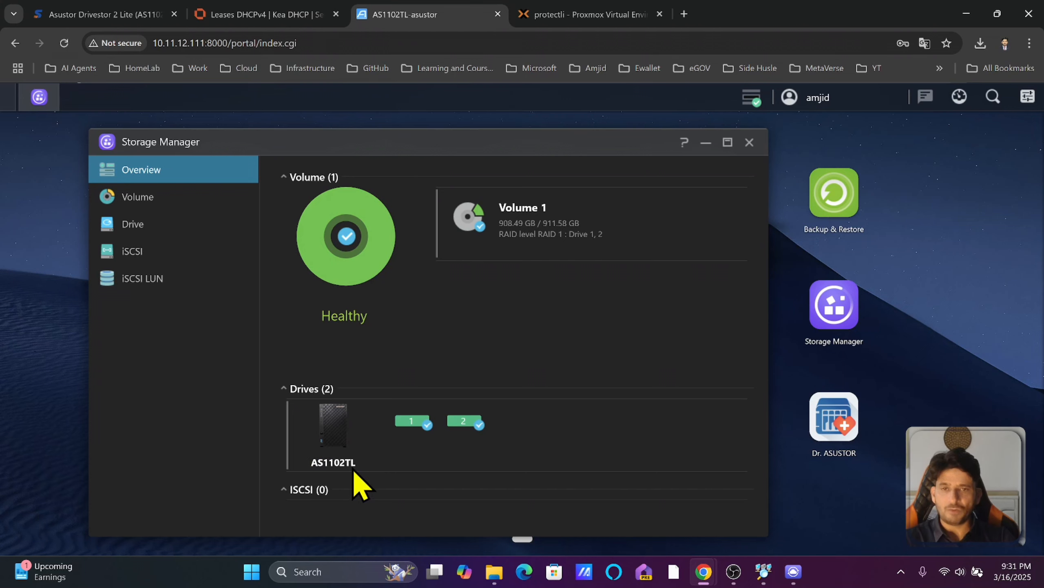
mouse_move(424, 427)
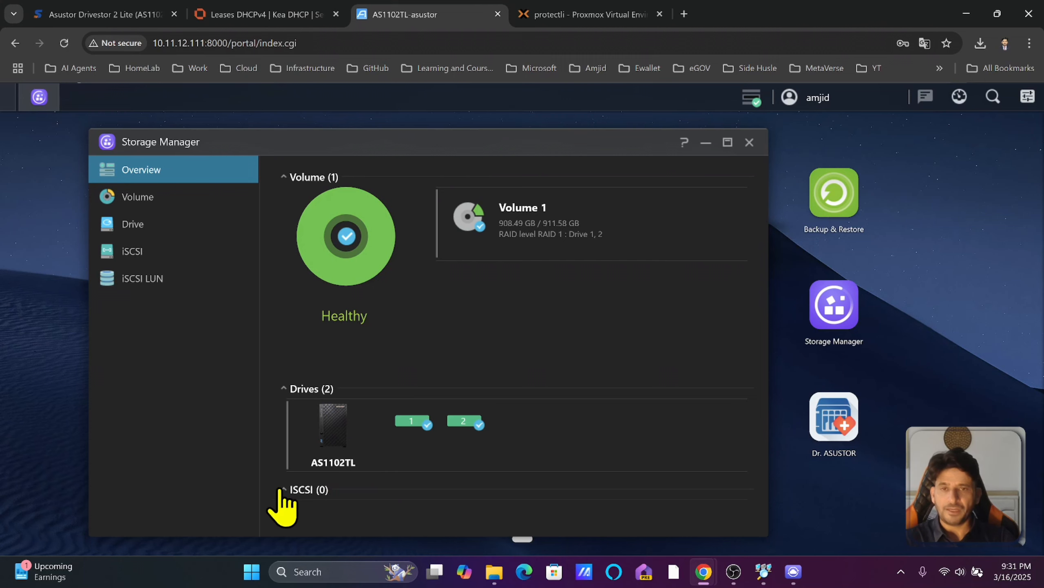
left_click(163, 200)
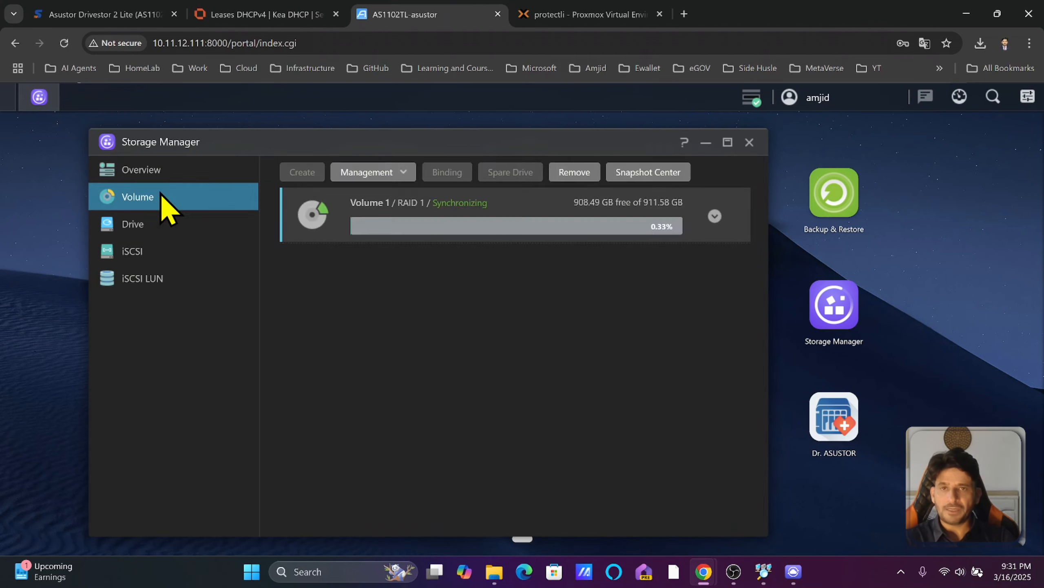
left_click(716, 215)
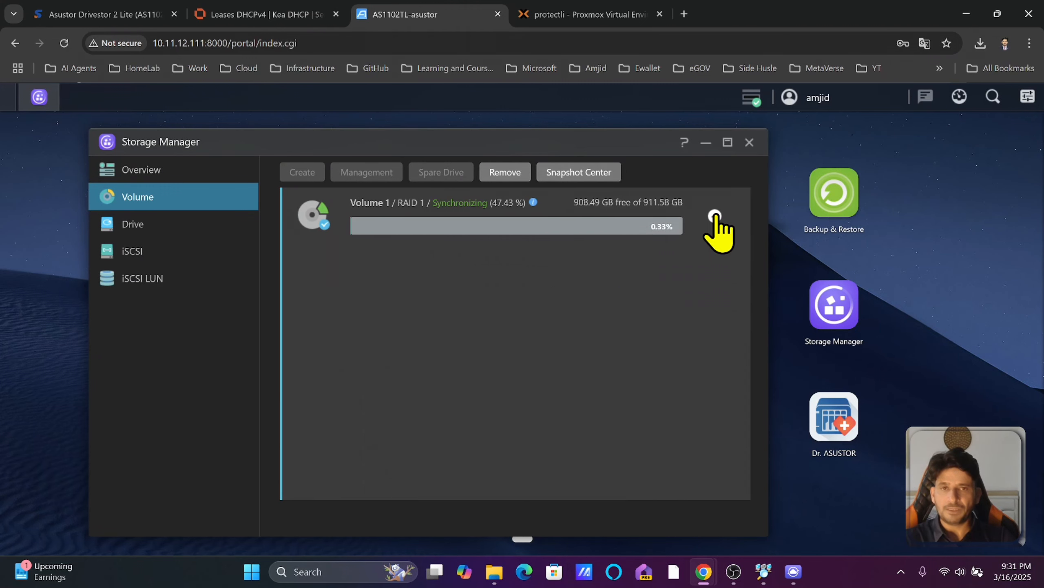
scroll(494, 325, "down", 2)
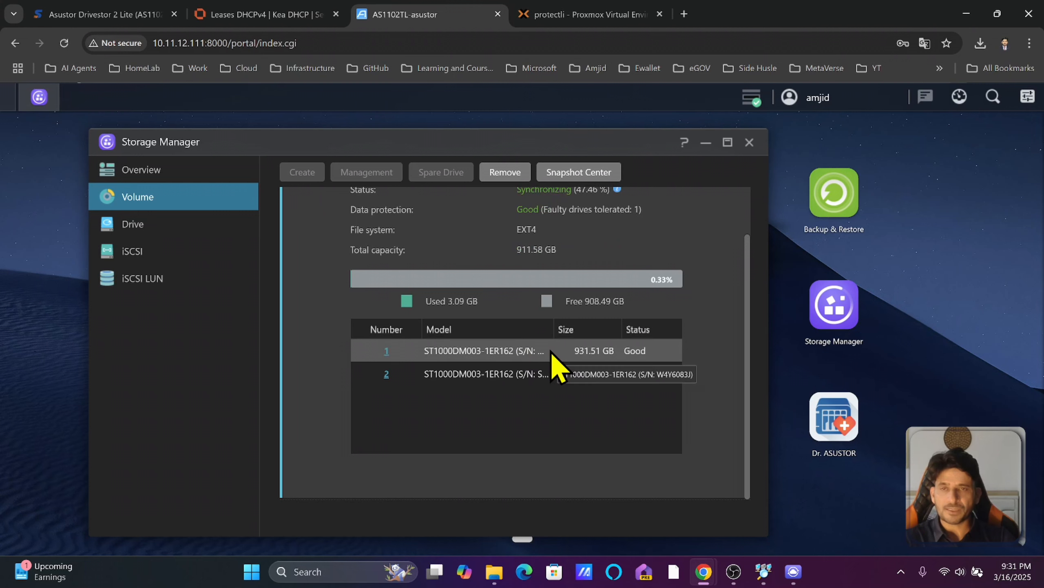
Inspect the Drive 1 and Drive 2 details, then view the iSCSI and empty iSCSI LUN pages.
left_click(174, 231)
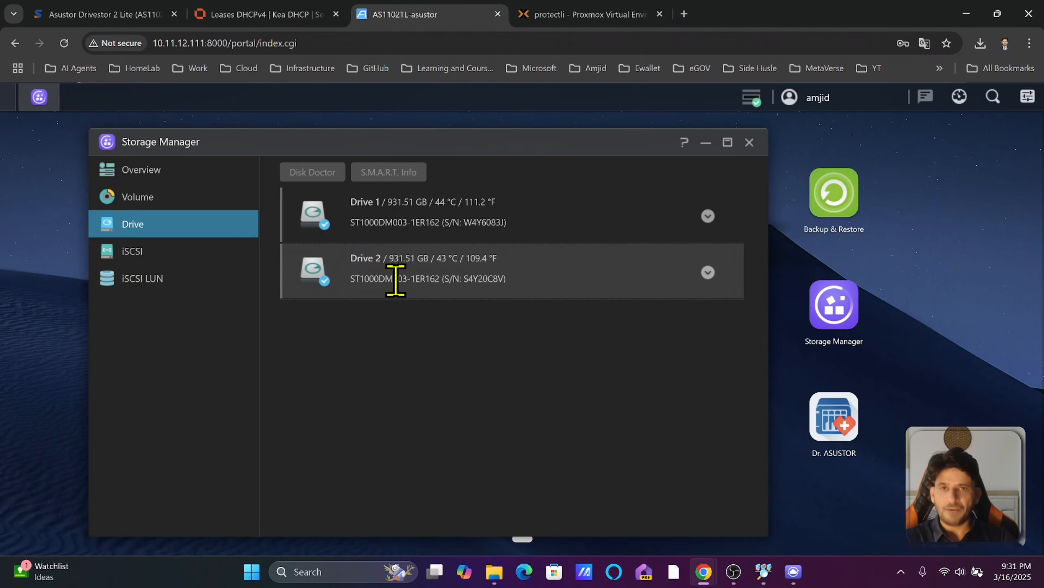
left_click(708, 215)
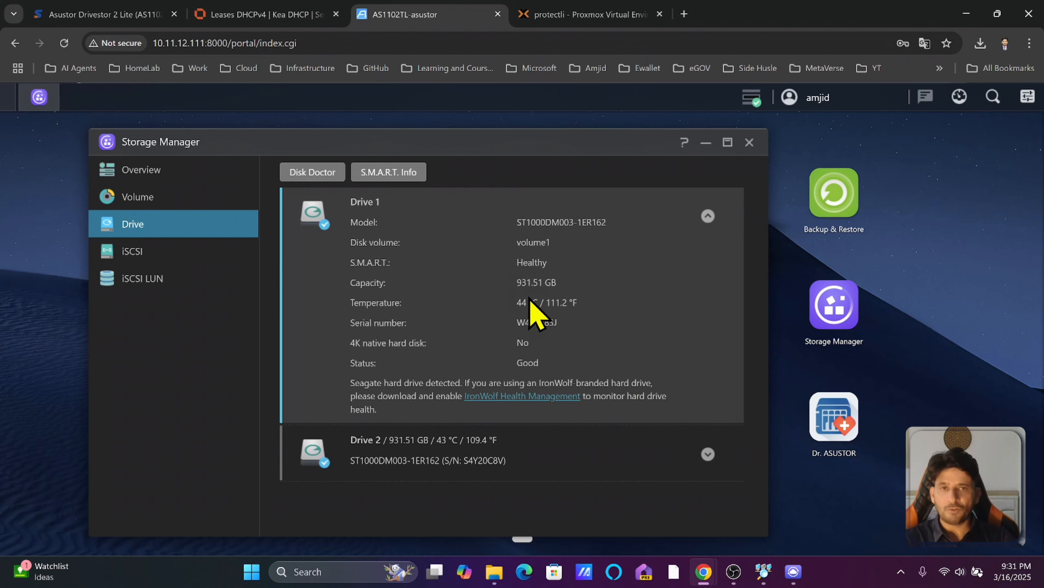
left_click(708, 216)
left_click(708, 270)
left_click(708, 271)
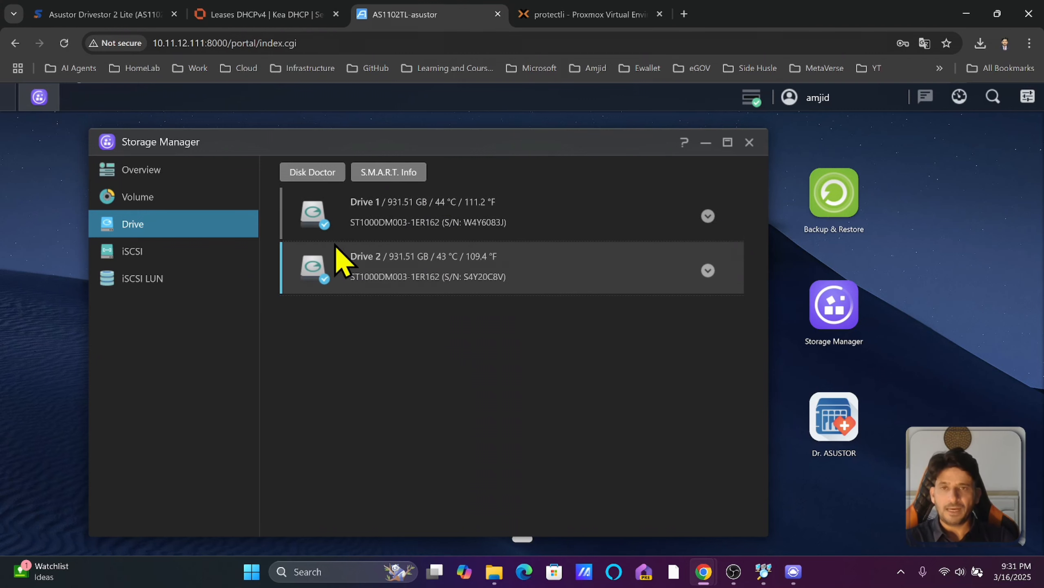
left_click(185, 257)
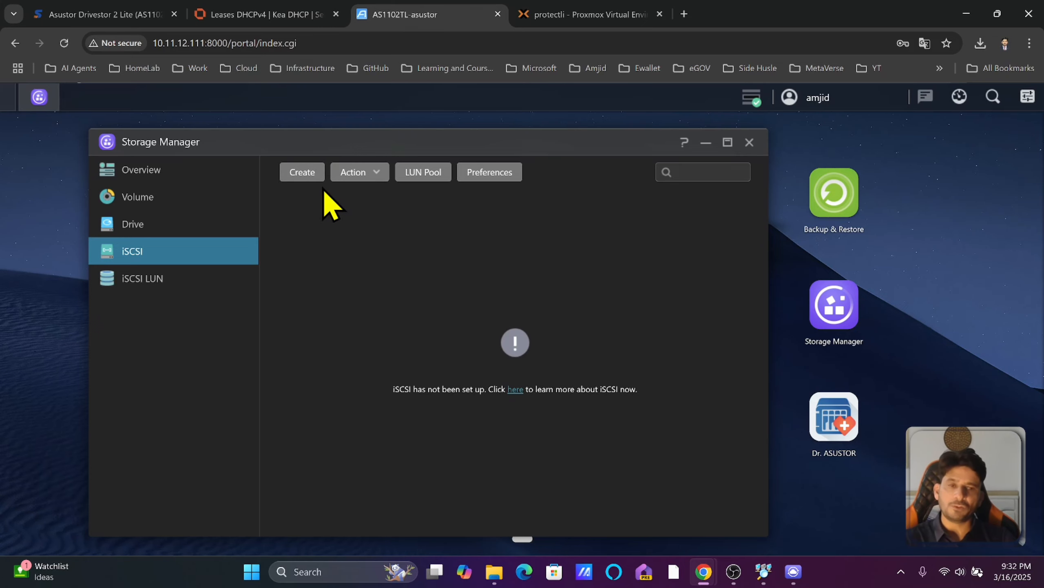
left_click(152, 284)
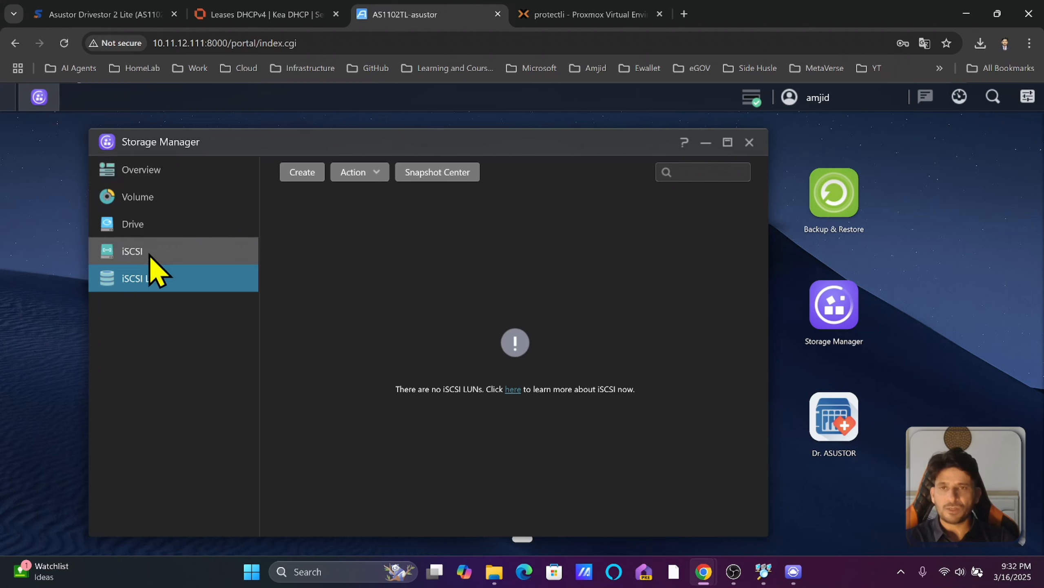
Open System Information, centre it, and view its Network details and system Log.
left_click(750, 144)
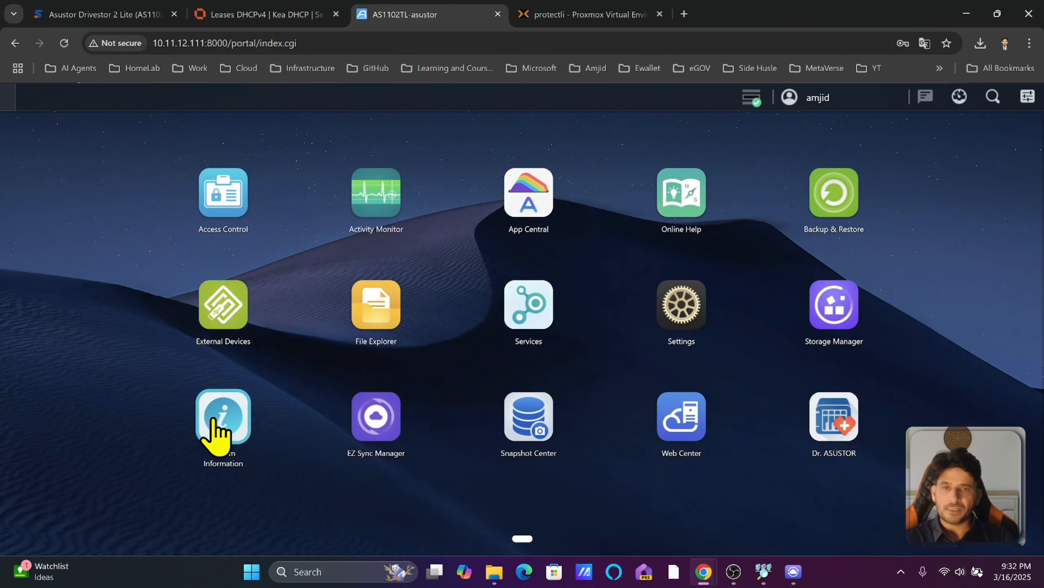
left_click(217, 430)
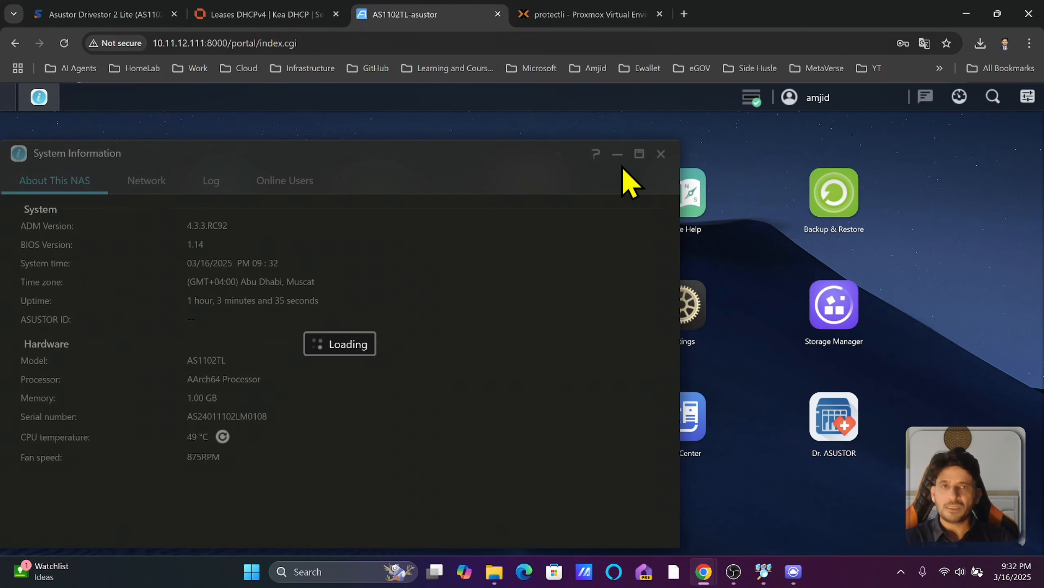
left_click_drag(136, 156, 349, 160)
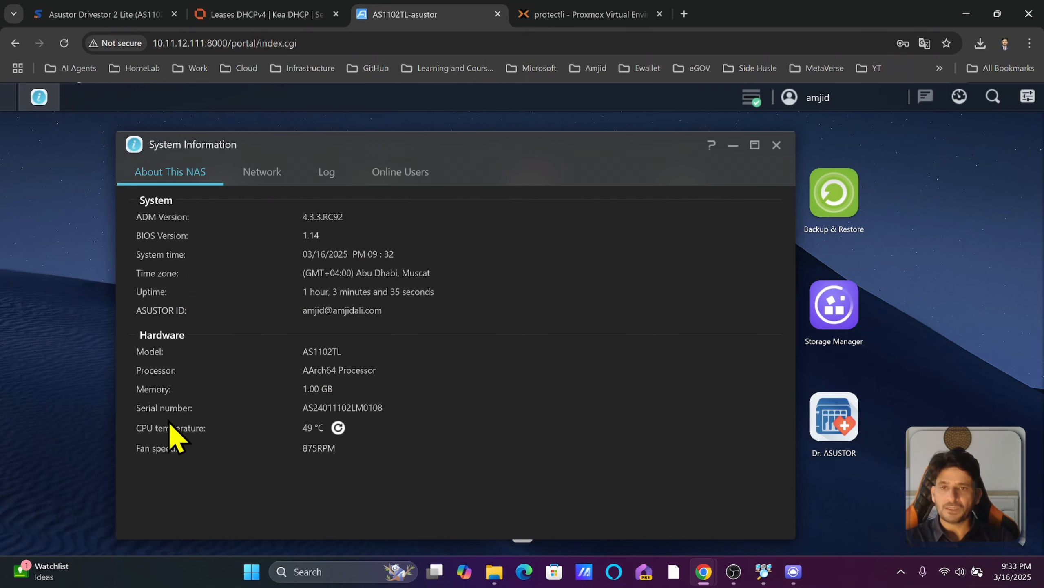
left_click(263, 173)
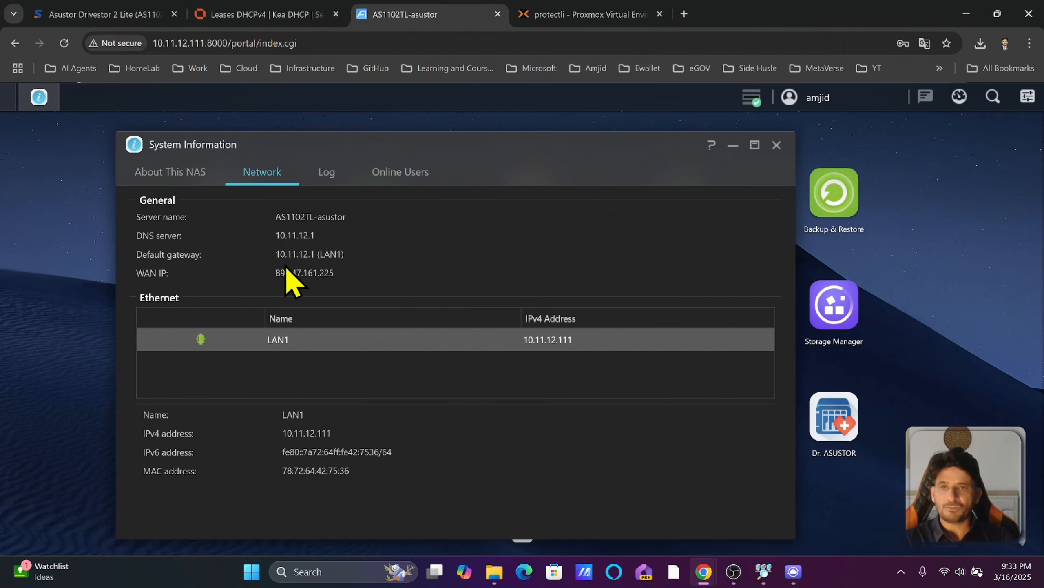
left_click(325, 175)
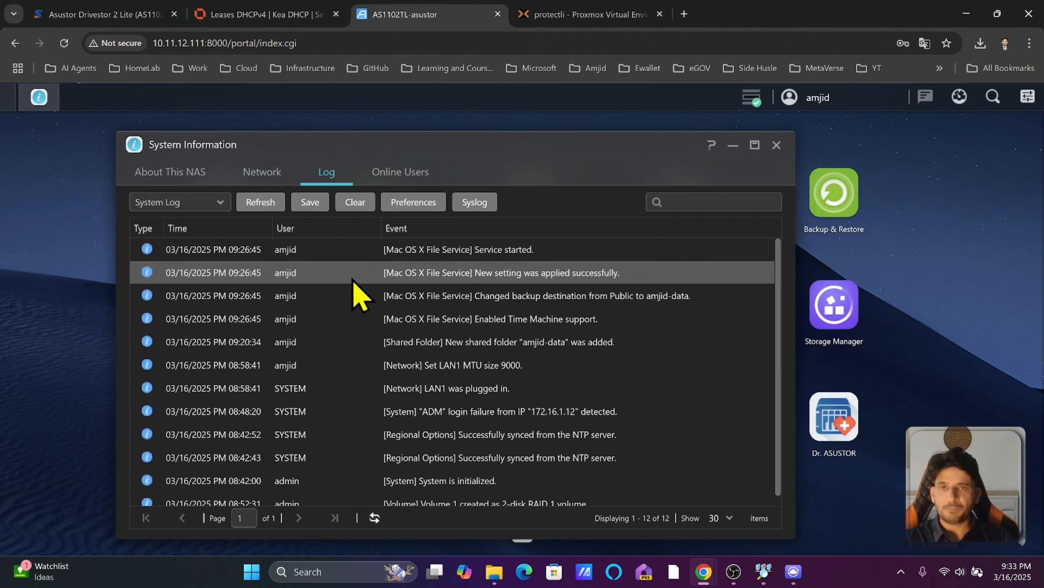
Switch the log view between Connection Log and File Access Log, ending on Connection Log.
left_click(218, 202)
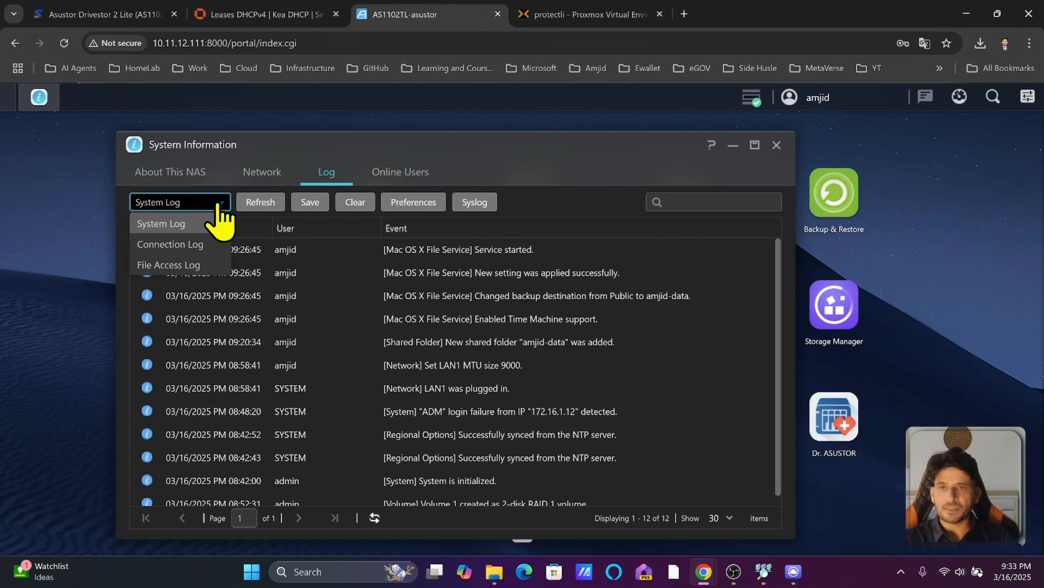
left_click(195, 244)
left_click(199, 203)
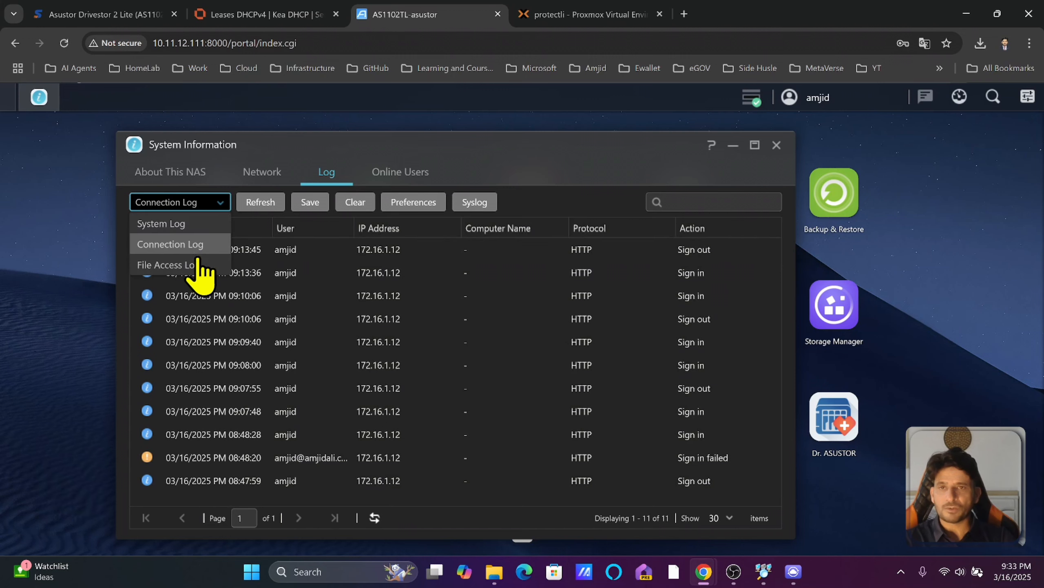
left_click(195, 266)
left_click(216, 205)
left_click(211, 245)
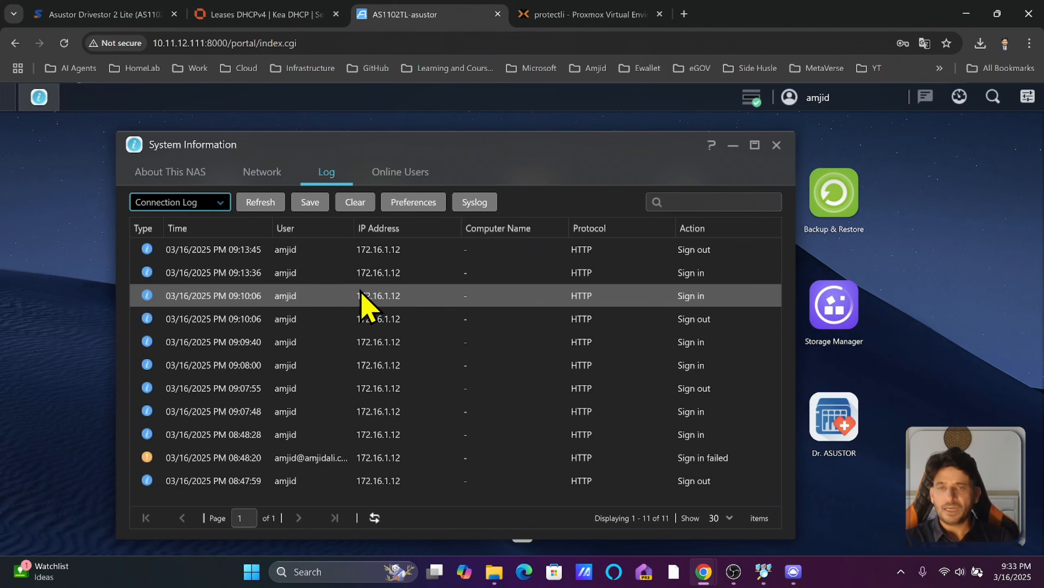
Check the Online Users tab and select the SAMBA session entry.
left_click(379, 180)
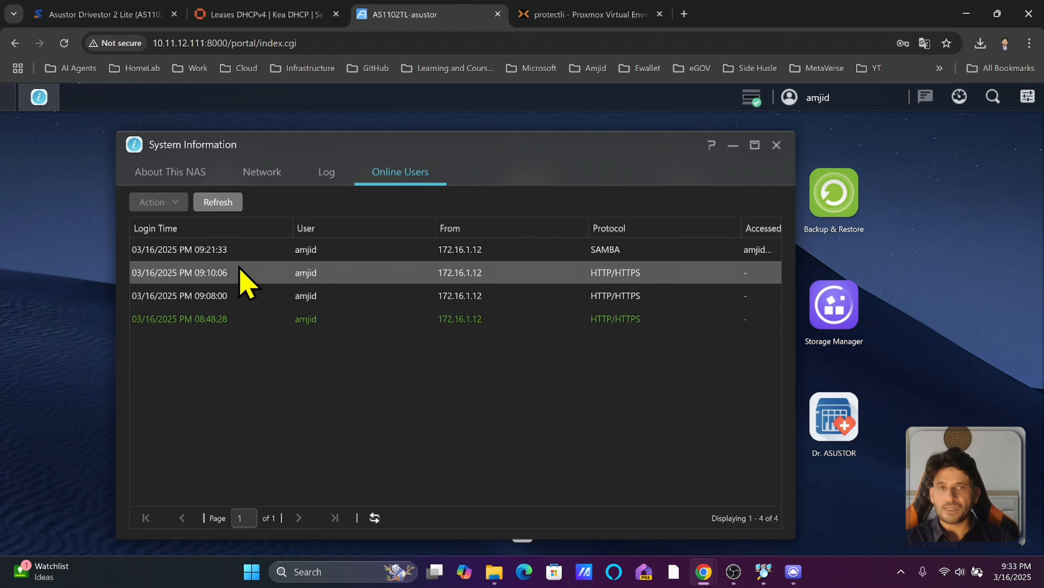
left_click(210, 254)
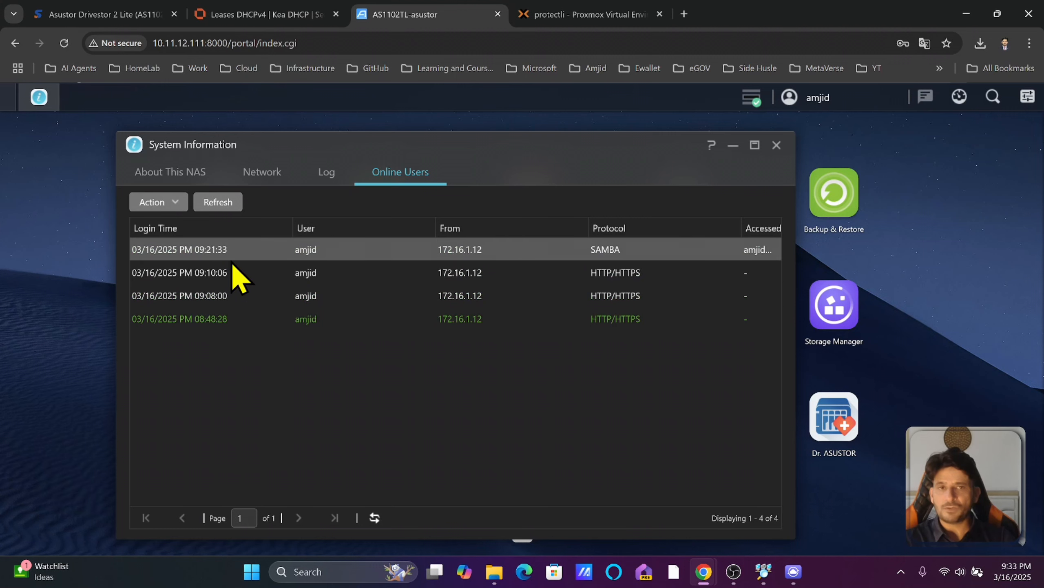
left_click(497, 578)
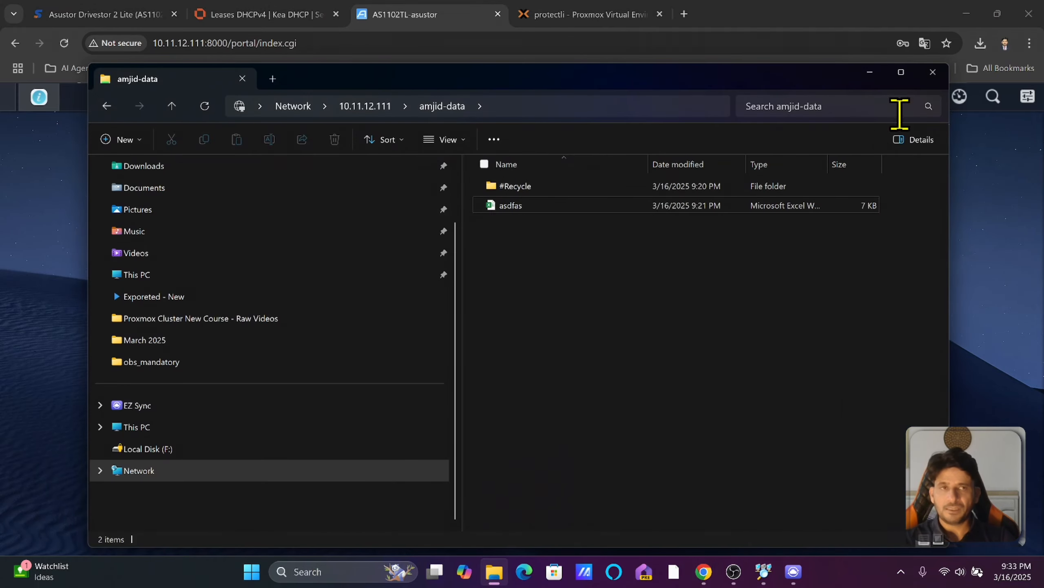
Close the File Explorer window showing the NAS data share.
left_click(933, 73)
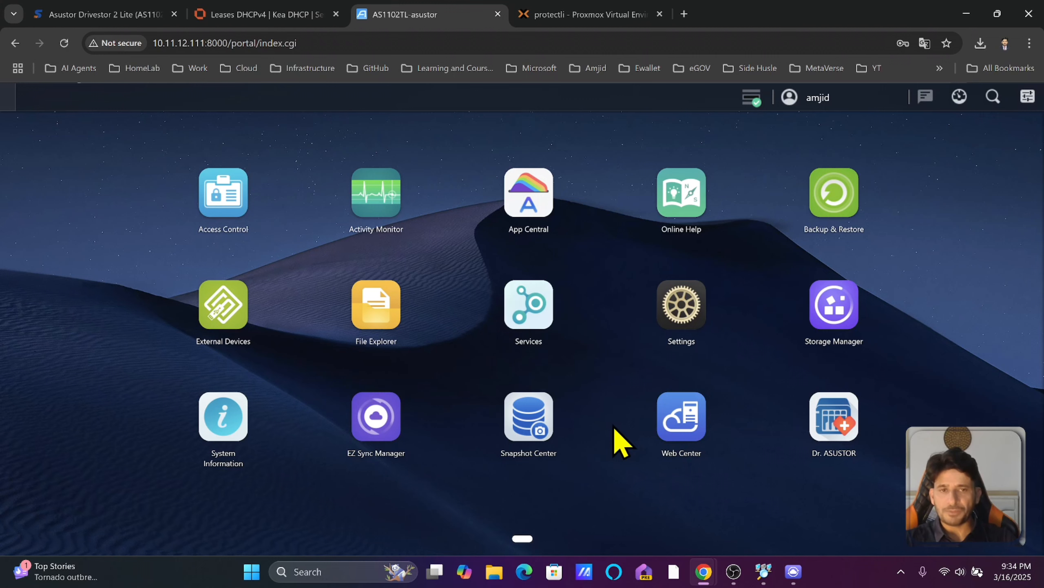
left_click(679, 442)
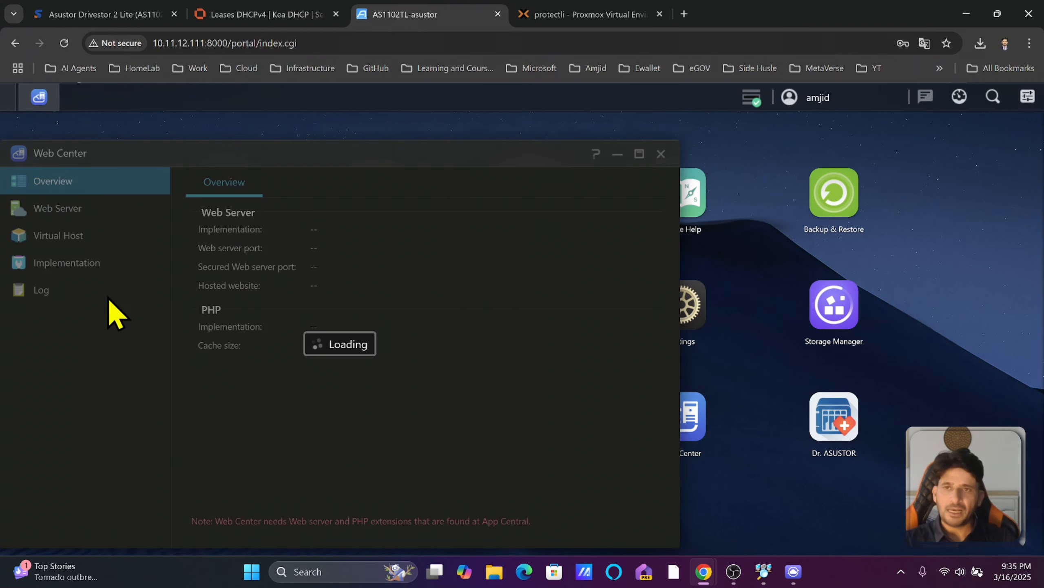
left_click(88, 209)
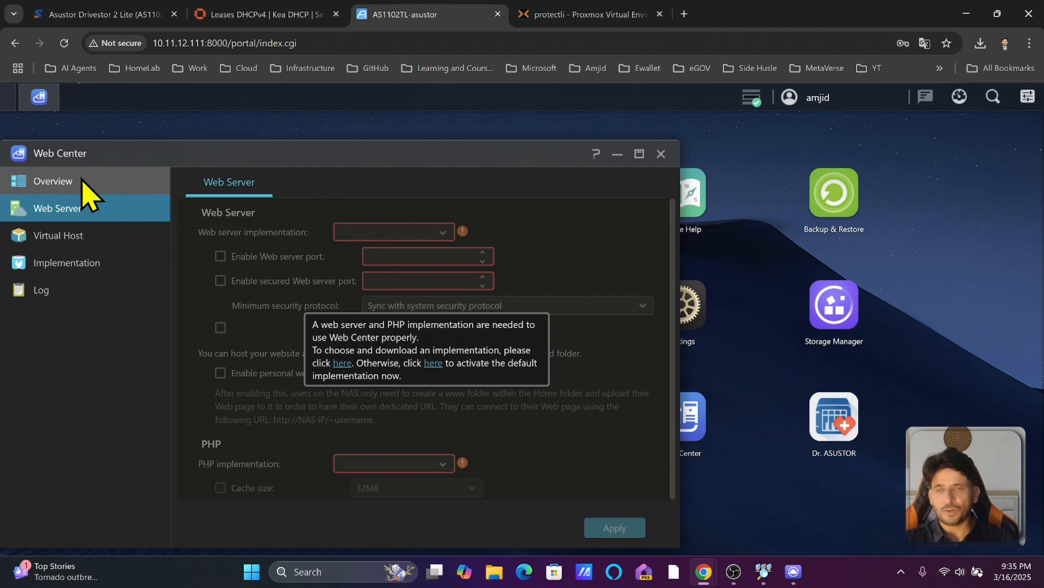
left_click(48, 183)
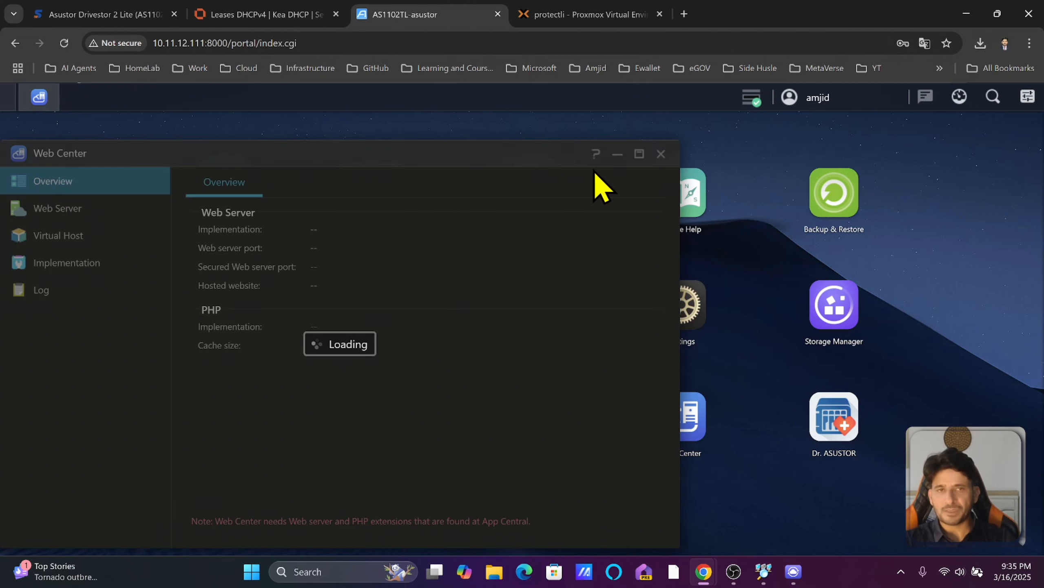
left_click(661, 154)
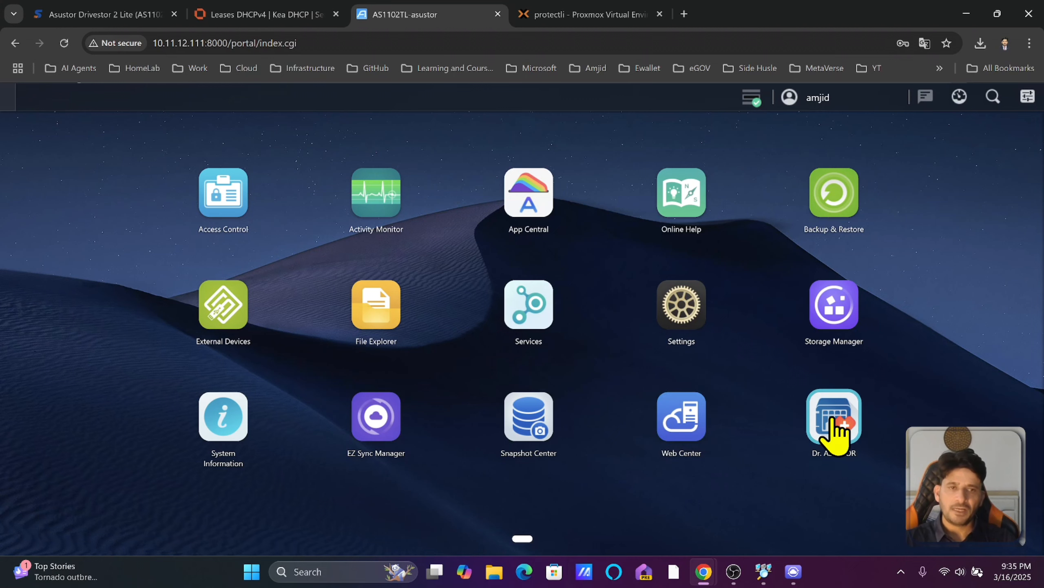
Run a Dr. ASUSTOR health diagnosis of the NAS and dismiss the summary.
left_click(833, 433)
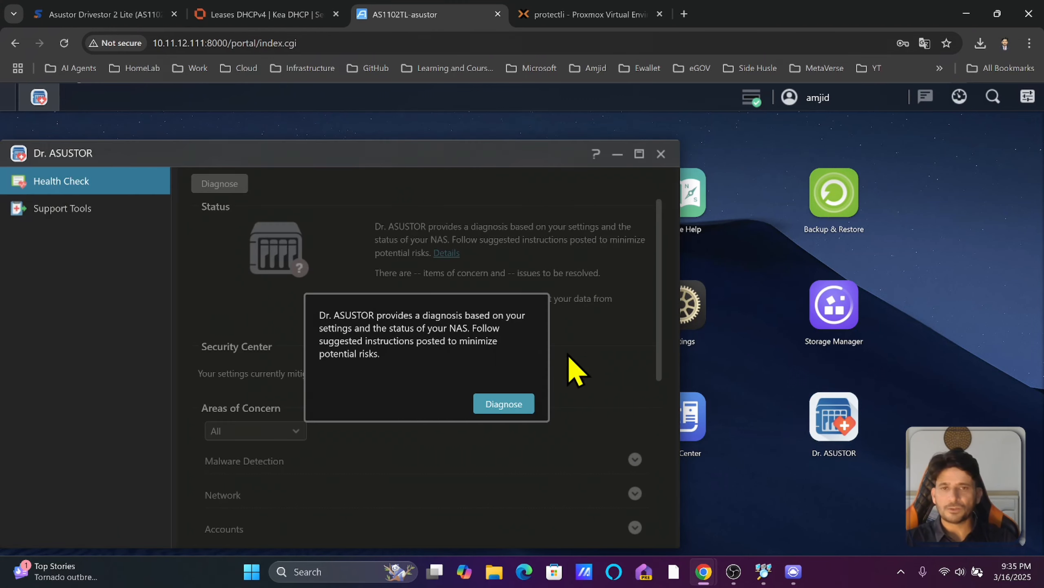
left_click(482, 405)
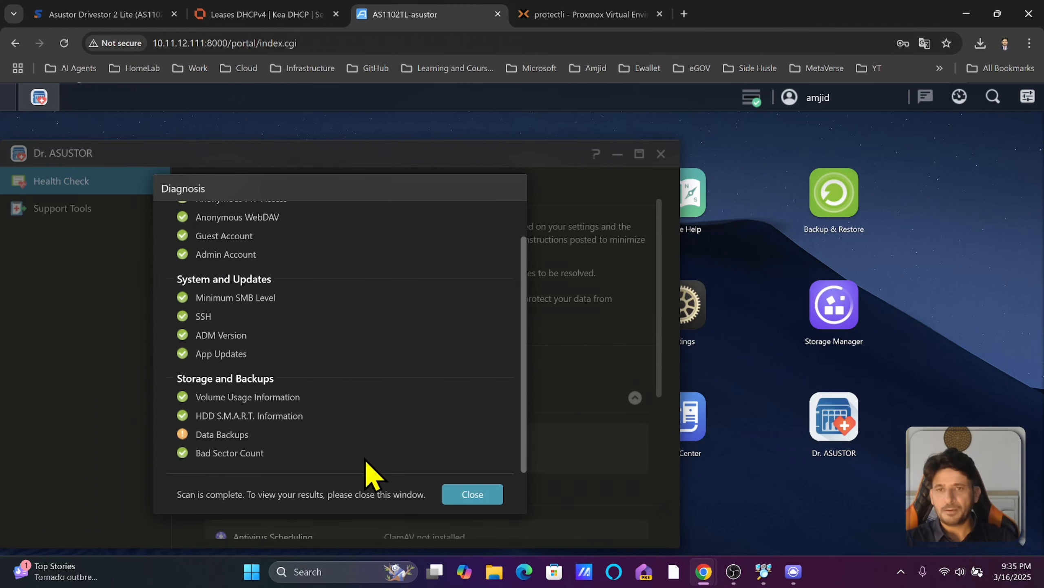
left_click(479, 495)
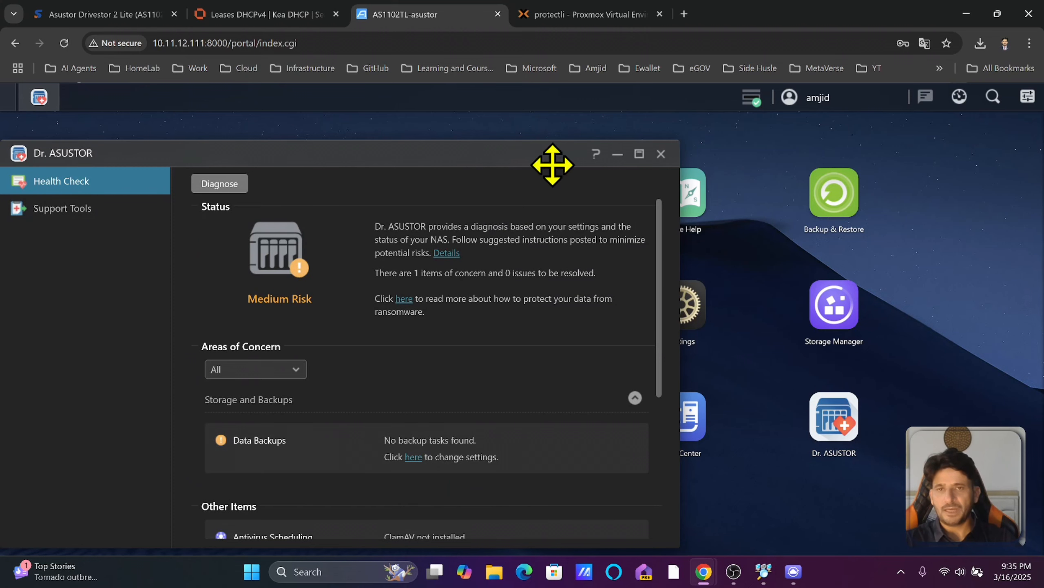
Maximize Dr. ASUSTOR, follow the Data Backups link, then close Backup & Restore and Dr. ASUSTOR.
left_click(639, 154)
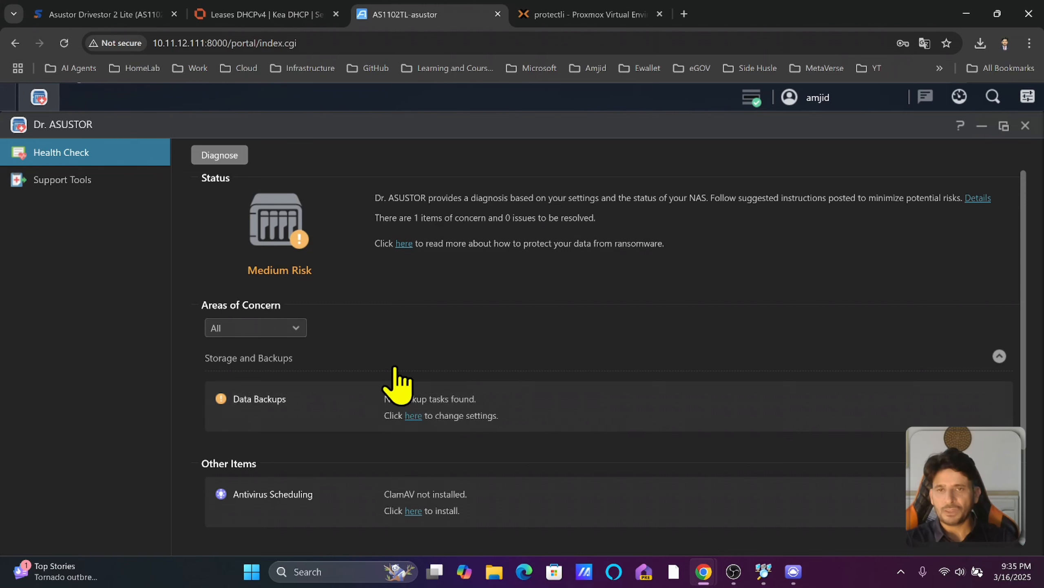
scroll(391, 371, "down", 3)
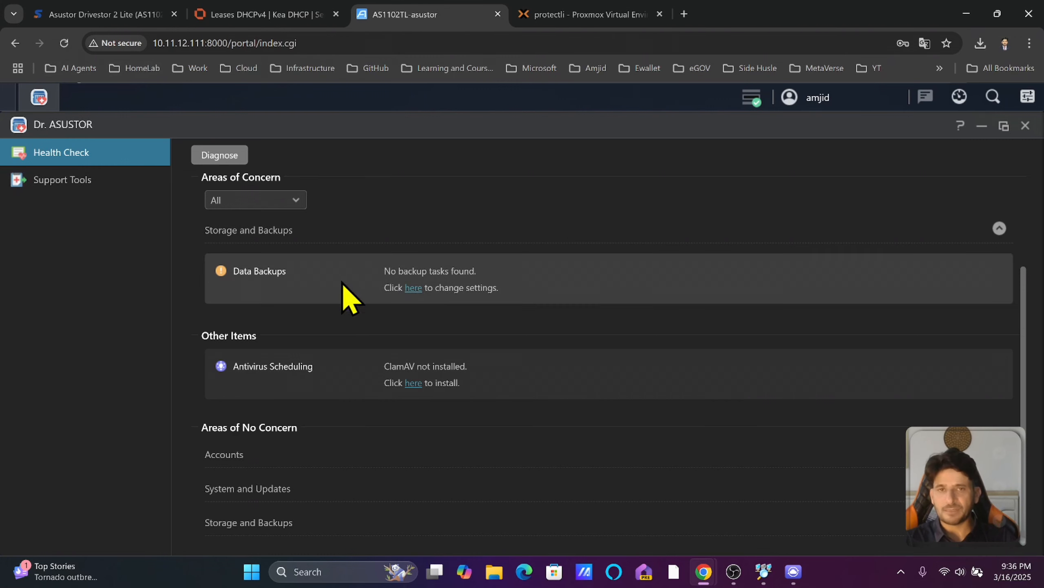
left_click(413, 287)
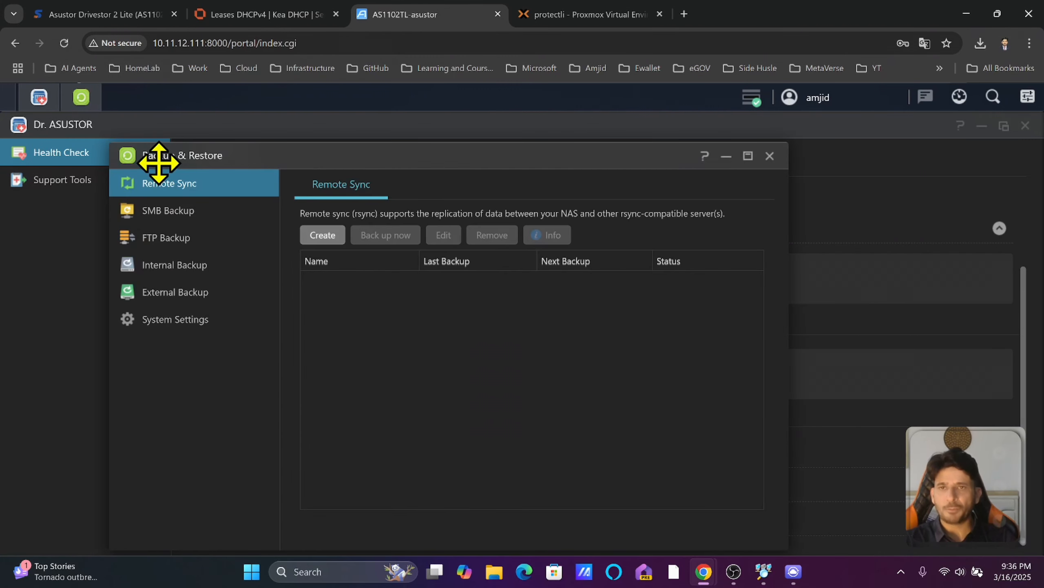
left_click(770, 156)
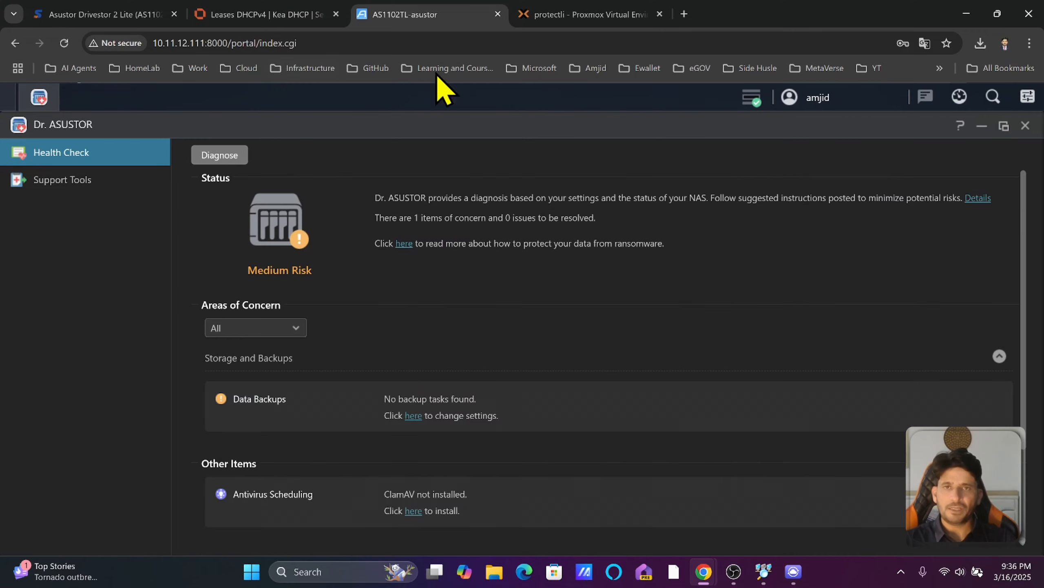
left_click(1026, 125)
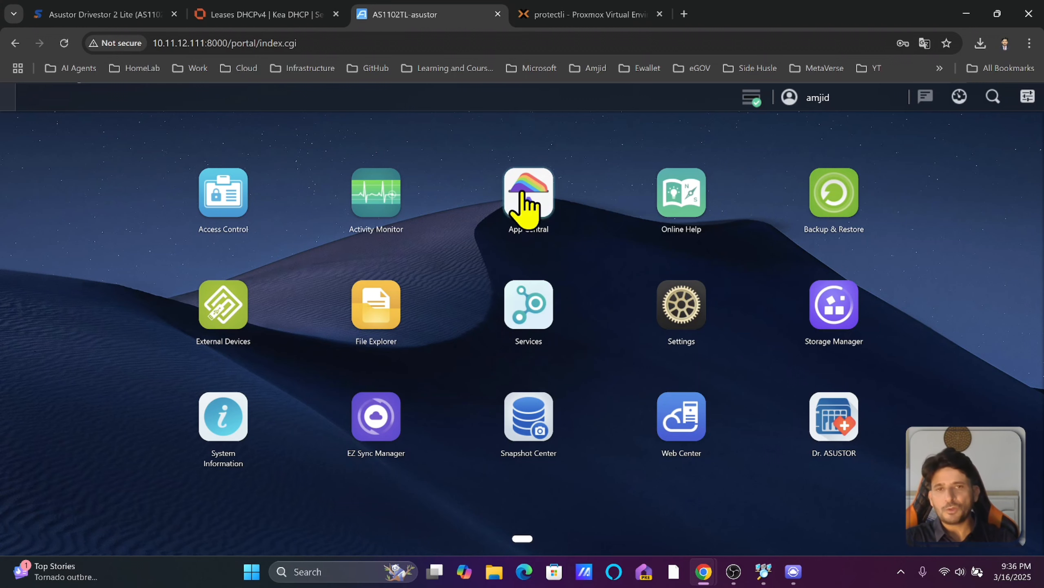
Open App Central and view its Installed, Update and All Apps lists.
left_click(530, 206)
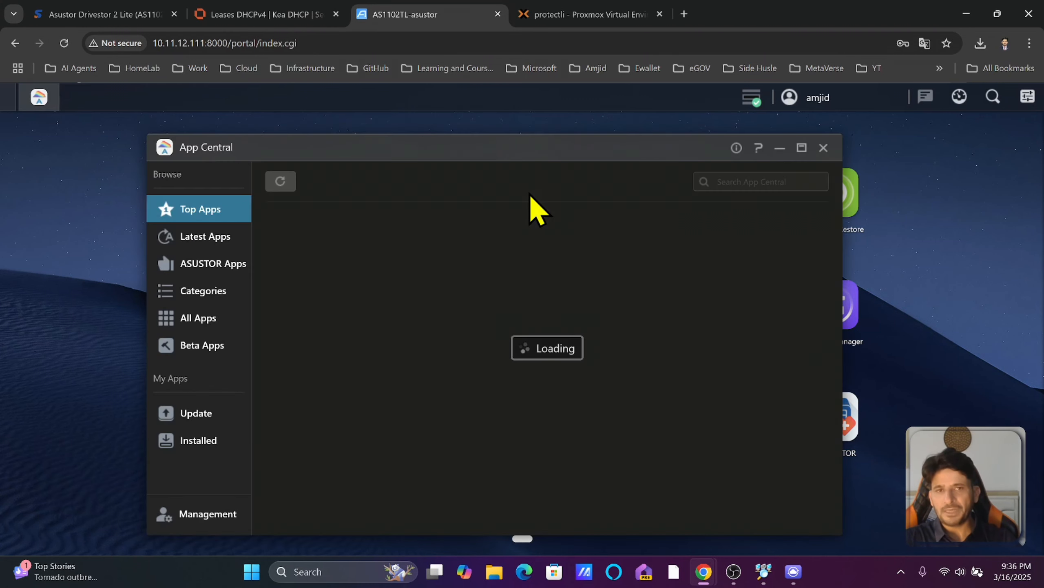
left_click(198, 438)
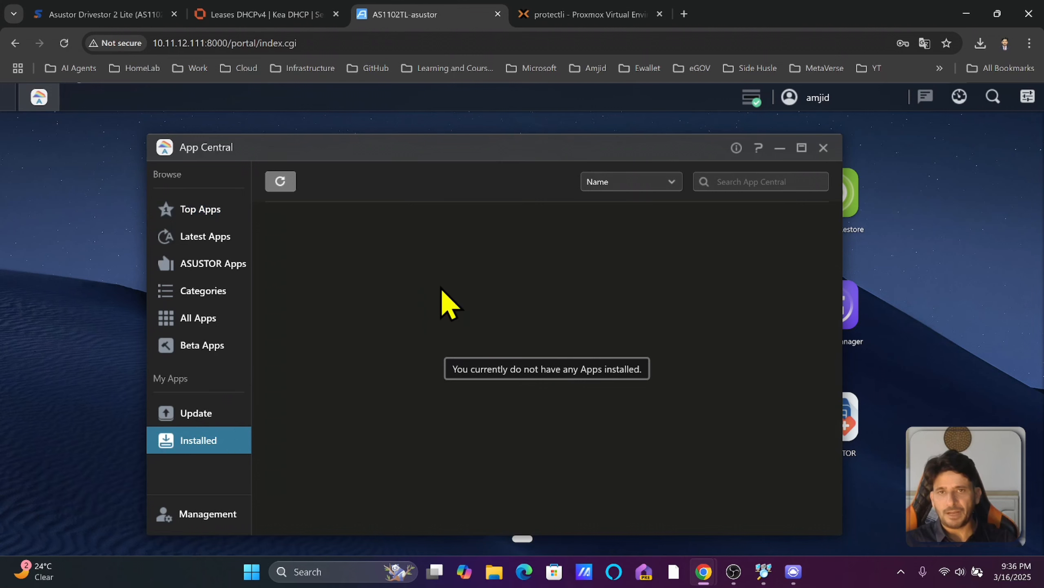
left_click(211, 419)
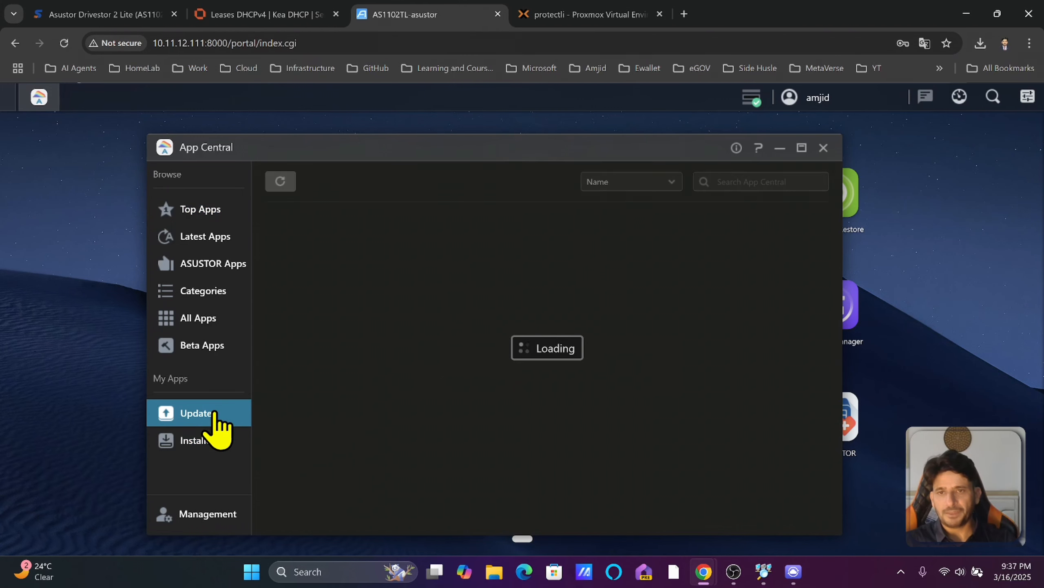
left_click(207, 514)
Check the Management > Manual Install option, browsing for a package file then cancelling.
left_click(198, 317)
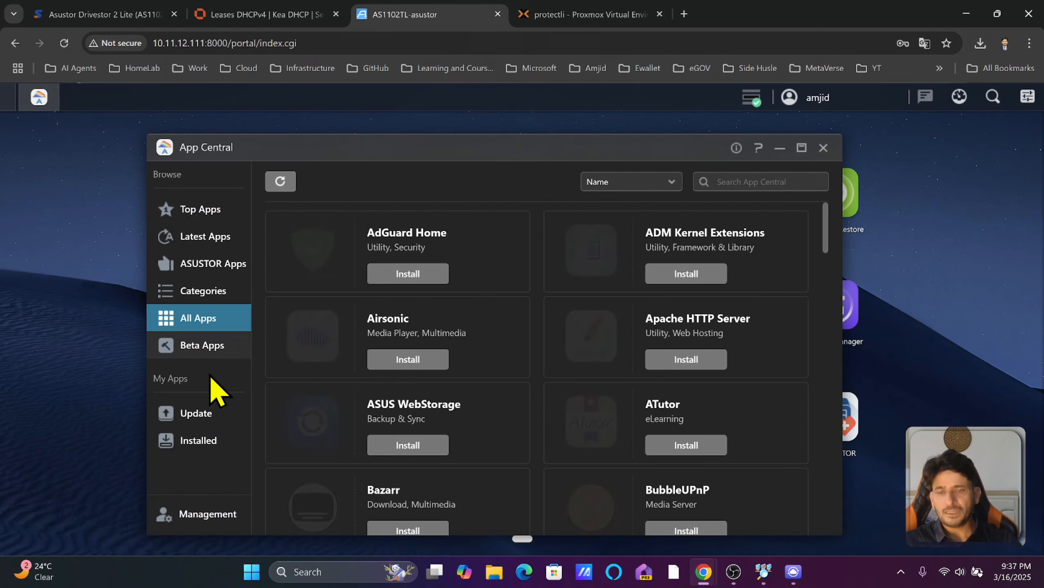
left_click(211, 519)
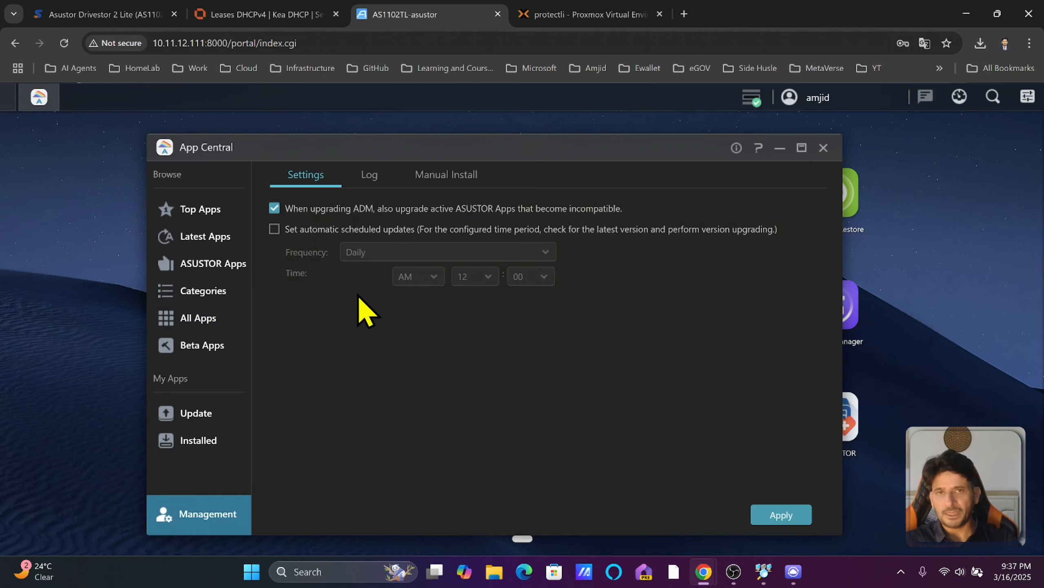
left_click(436, 174)
left_click(697, 229)
left_click(824, 469)
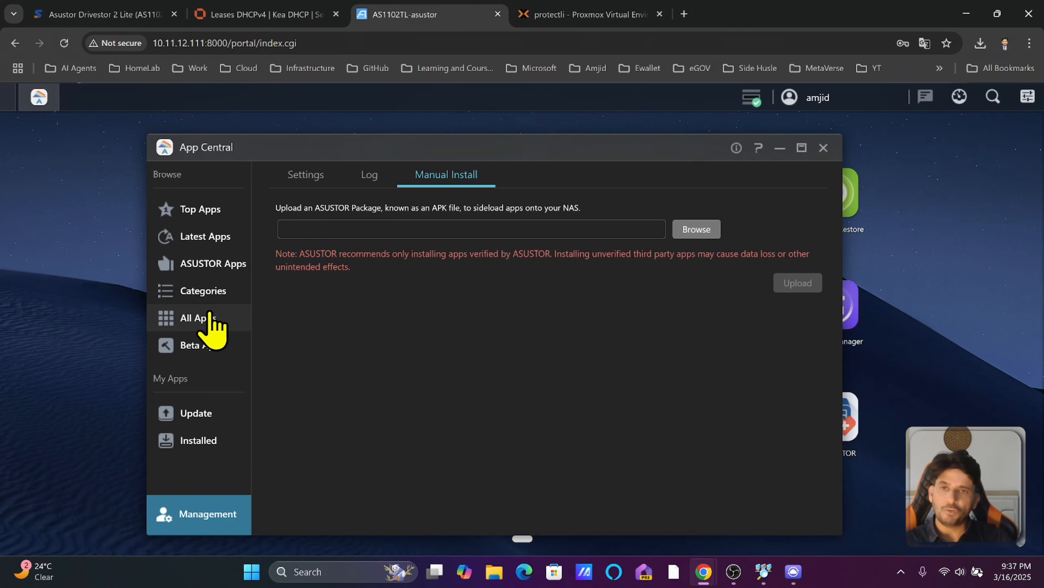
Return to All Apps and scroll down through the catalogue.
left_click(210, 324)
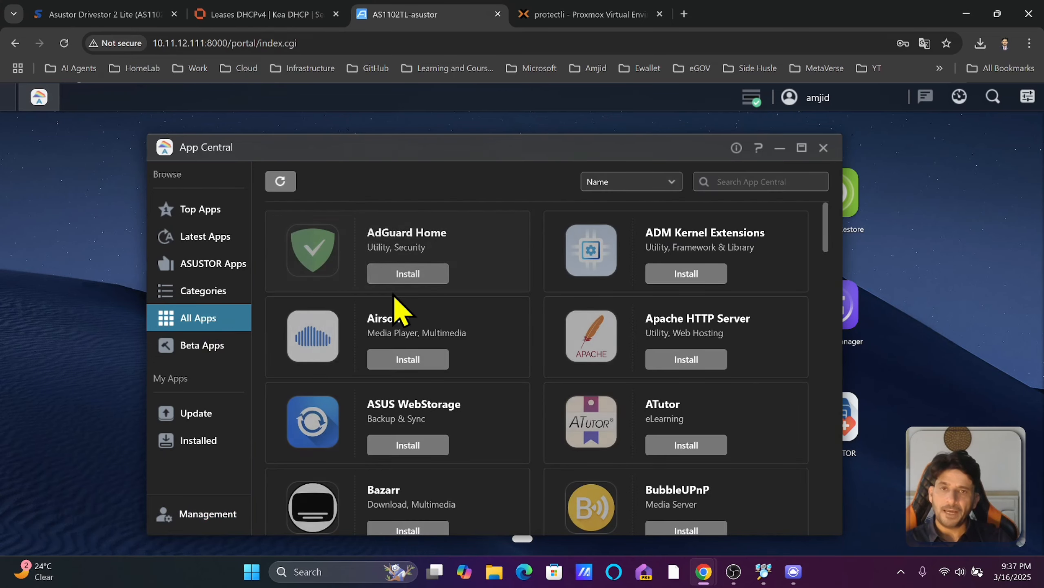
scroll(411, 326, "down", 2)
scroll(414, 325, "down", 15)
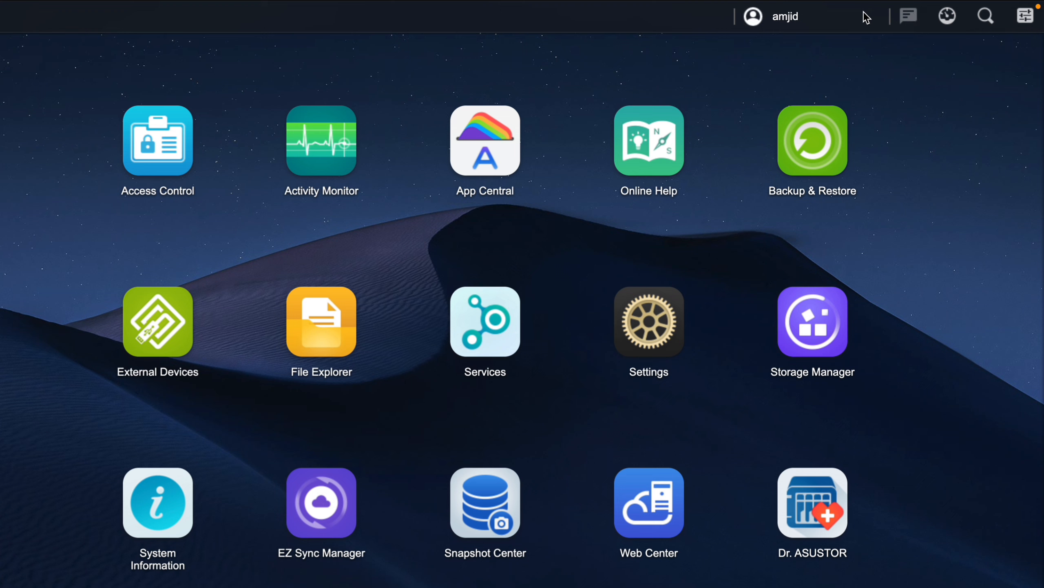
Open the dashboard and remove the Storage Manager, Activity Monitor and Important logs widgets.
left_click(793, 19)
left_click(946, 22)
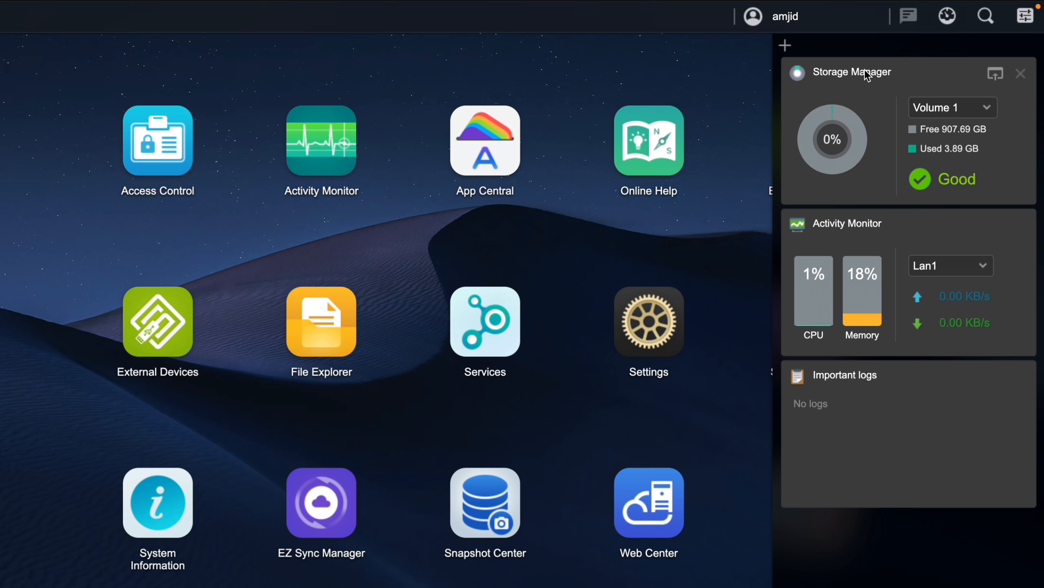
left_click(1022, 74)
left_click(1021, 75)
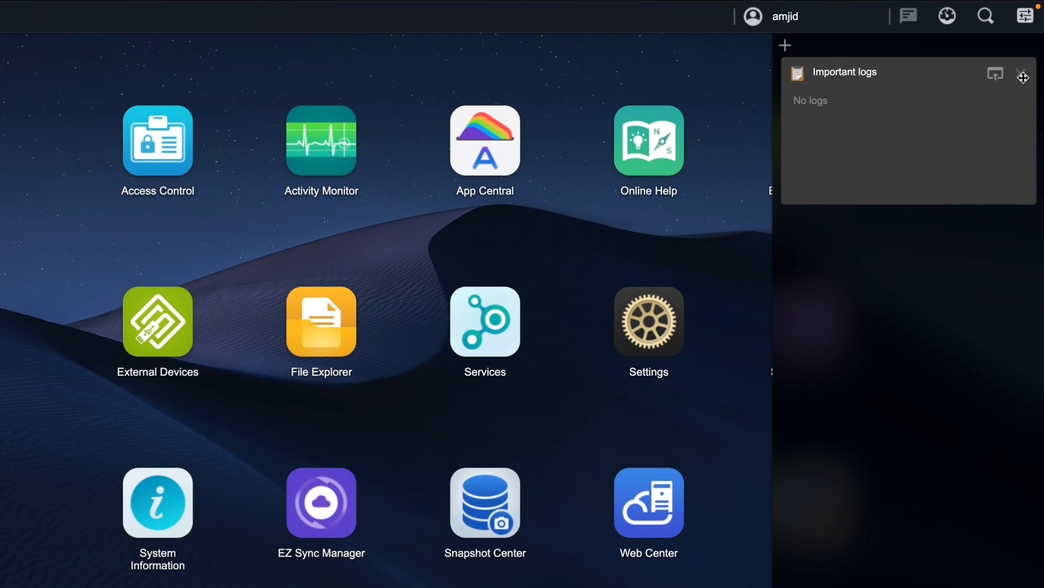
left_click(1021, 74)
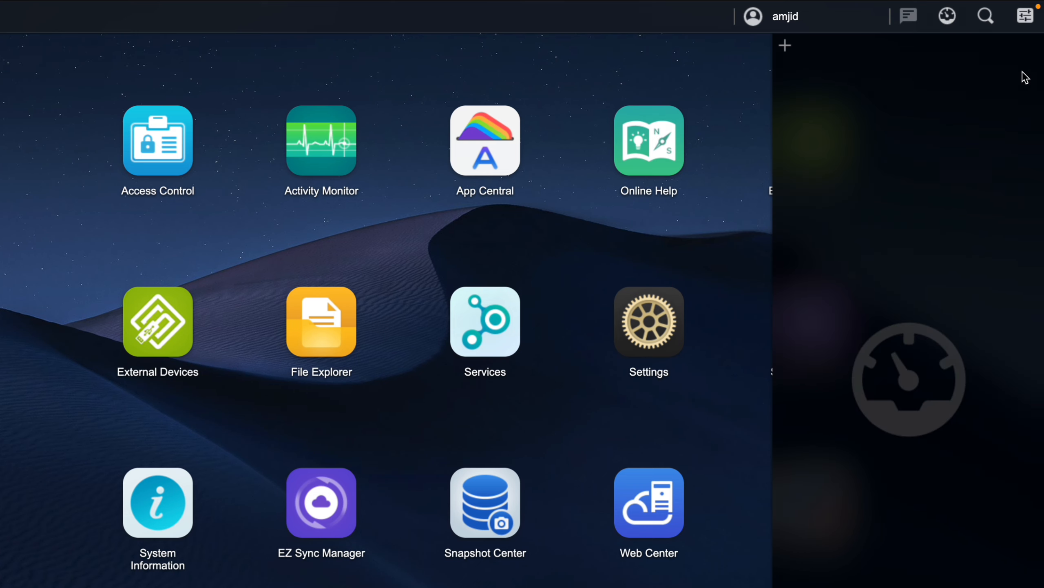
Re-add the Storage Manager and Activity Monitor widgets to the dashboard.
left_click(785, 48)
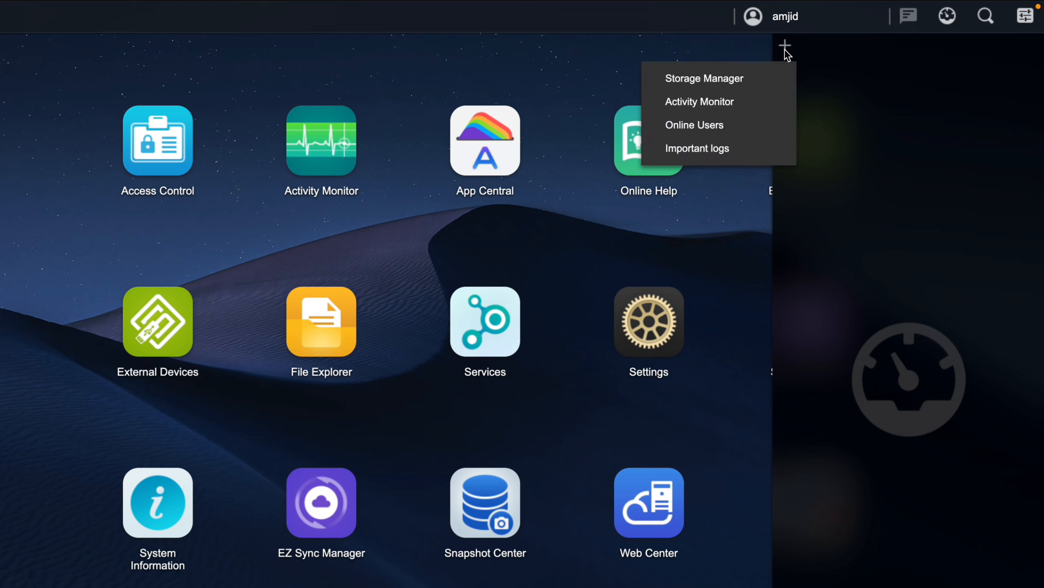
left_click(730, 88)
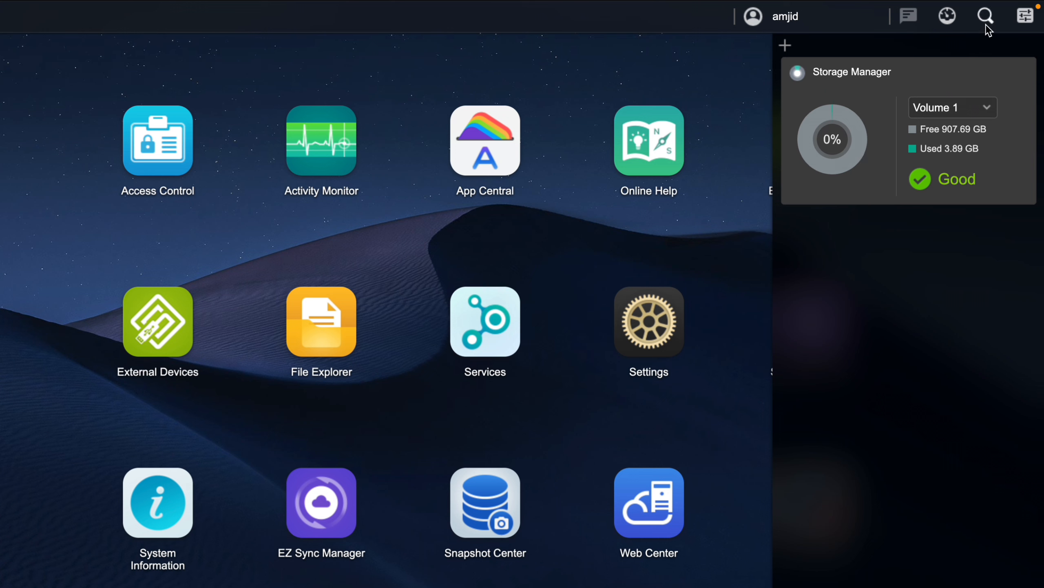
left_click(945, 20)
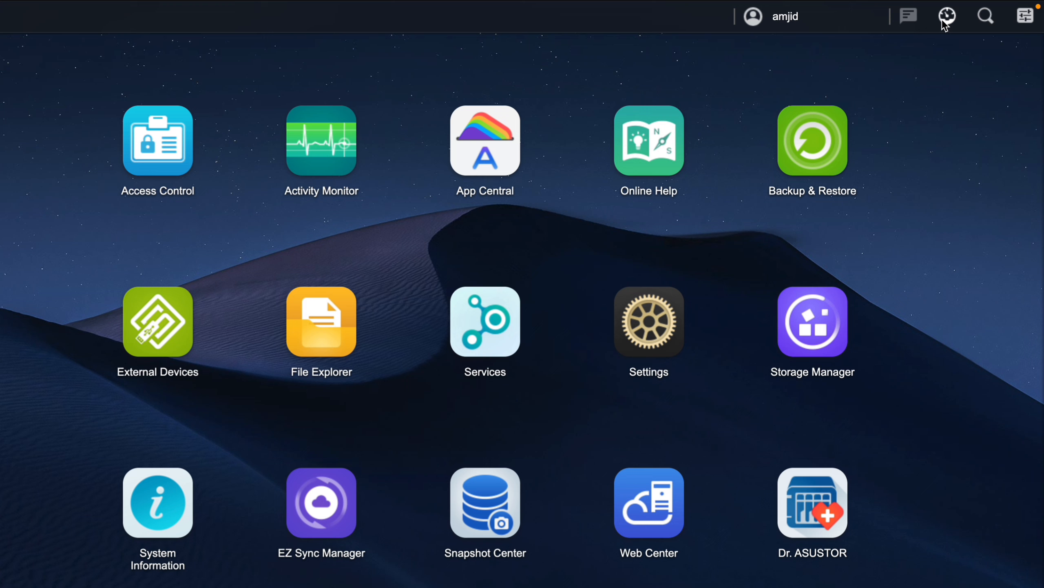
left_click(947, 19)
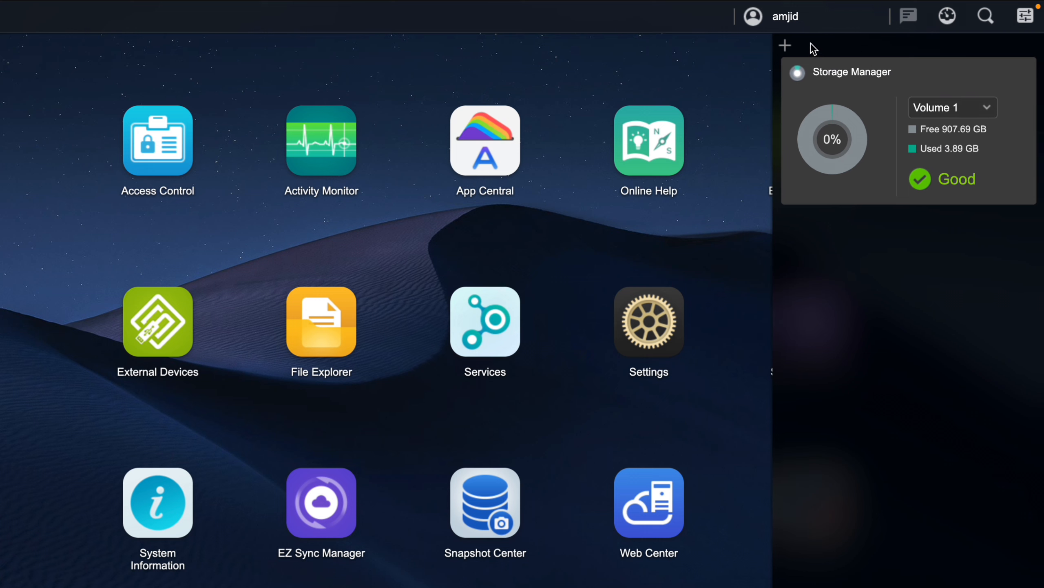
left_click(786, 48)
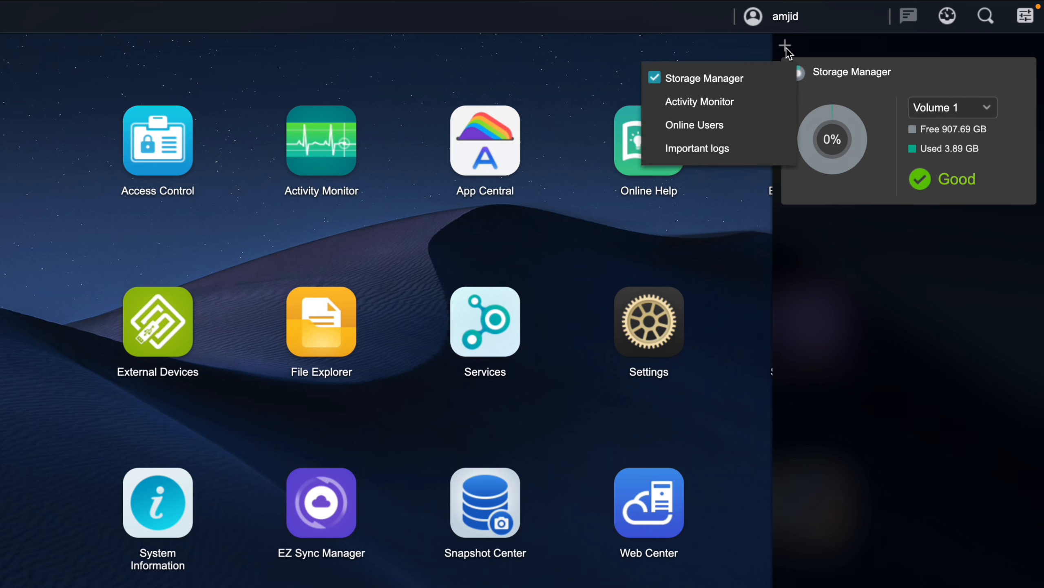
left_click(745, 103)
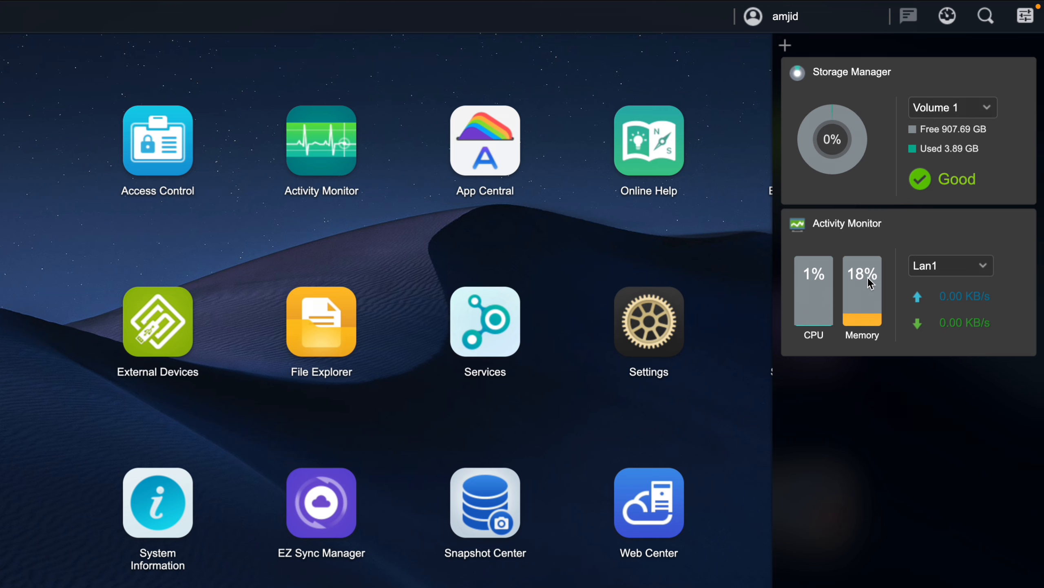
Add the Online Users and Important logs widgets, then hide the dashboard.
left_click(786, 46)
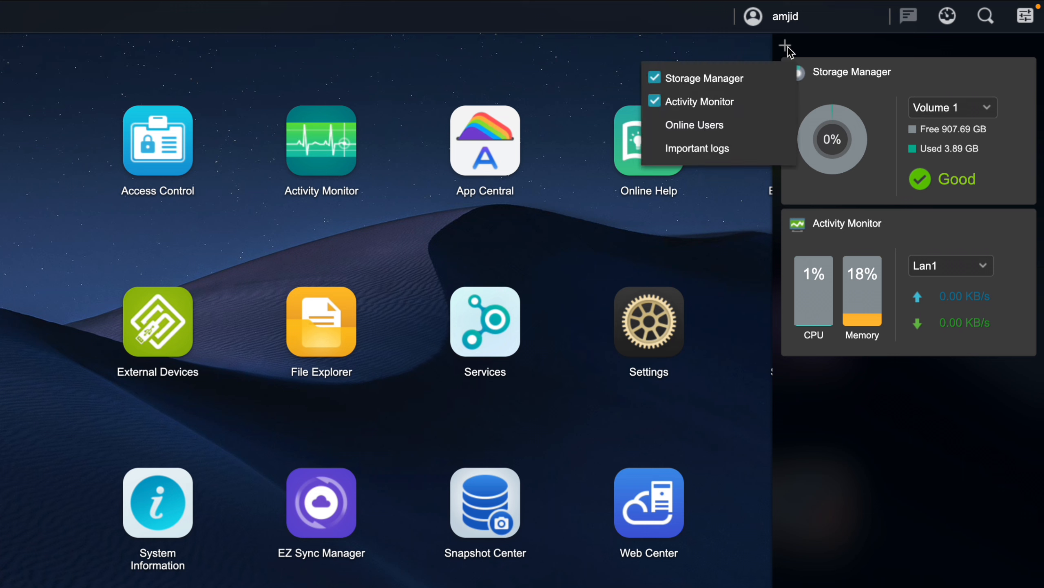
left_click(726, 126)
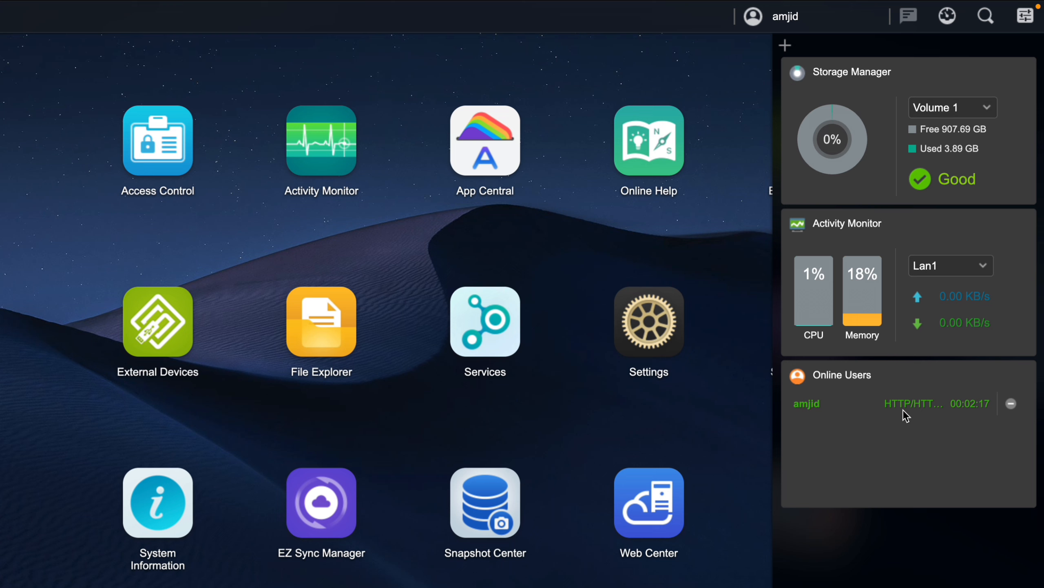
left_click(786, 44)
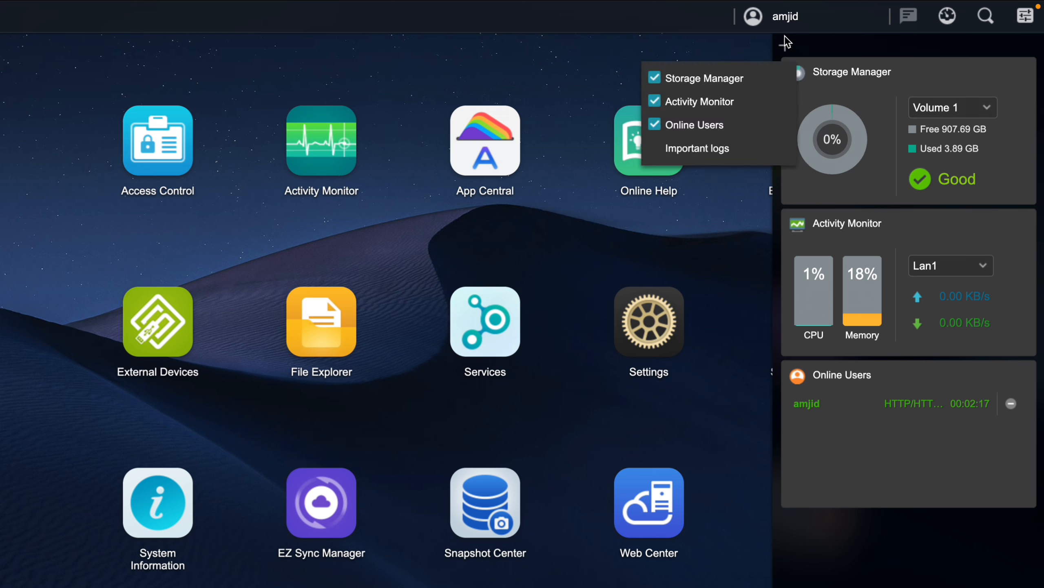
left_click(712, 152)
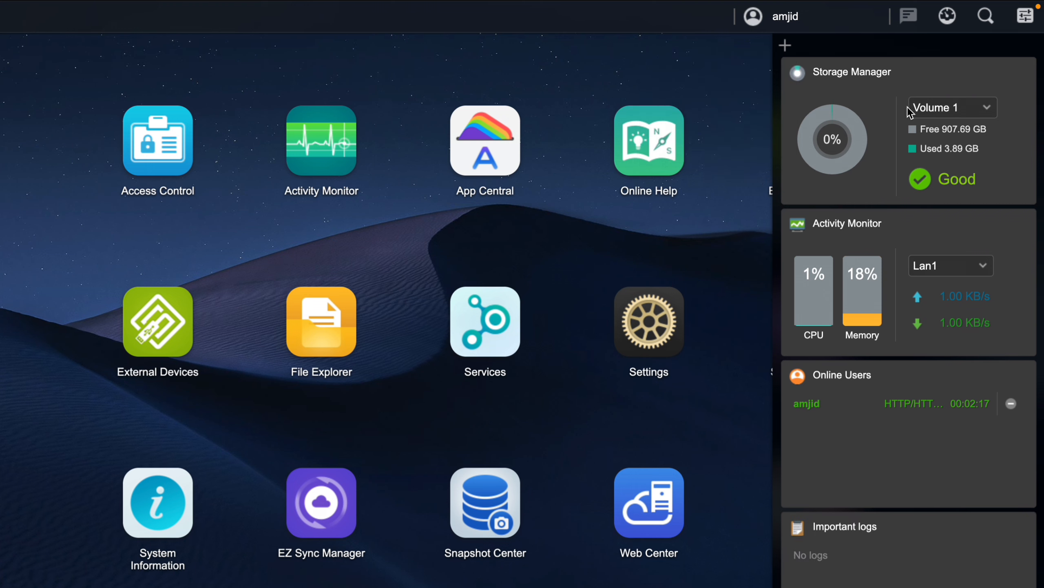
left_click(786, 44)
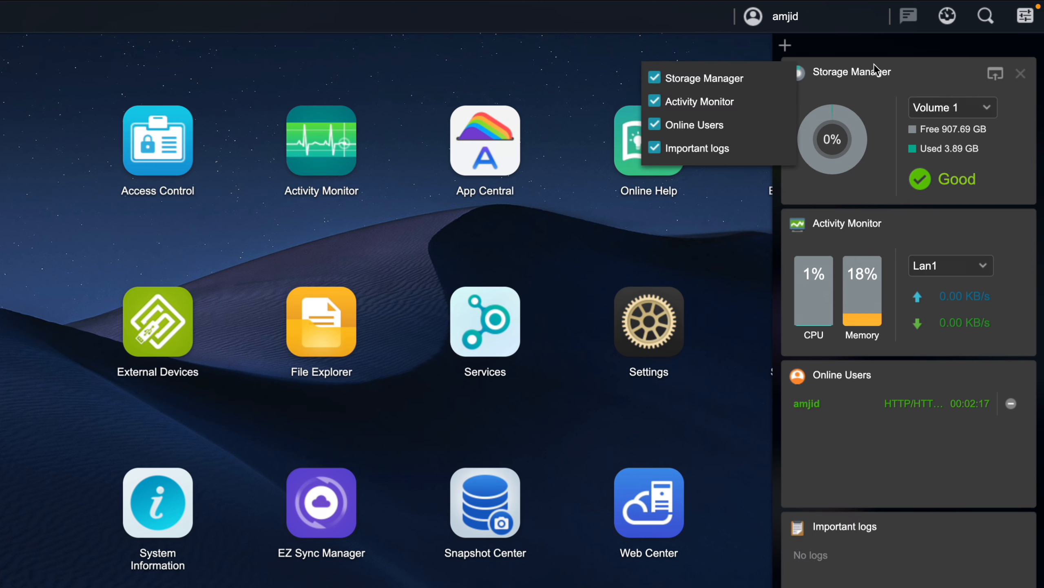
left_click(948, 17)
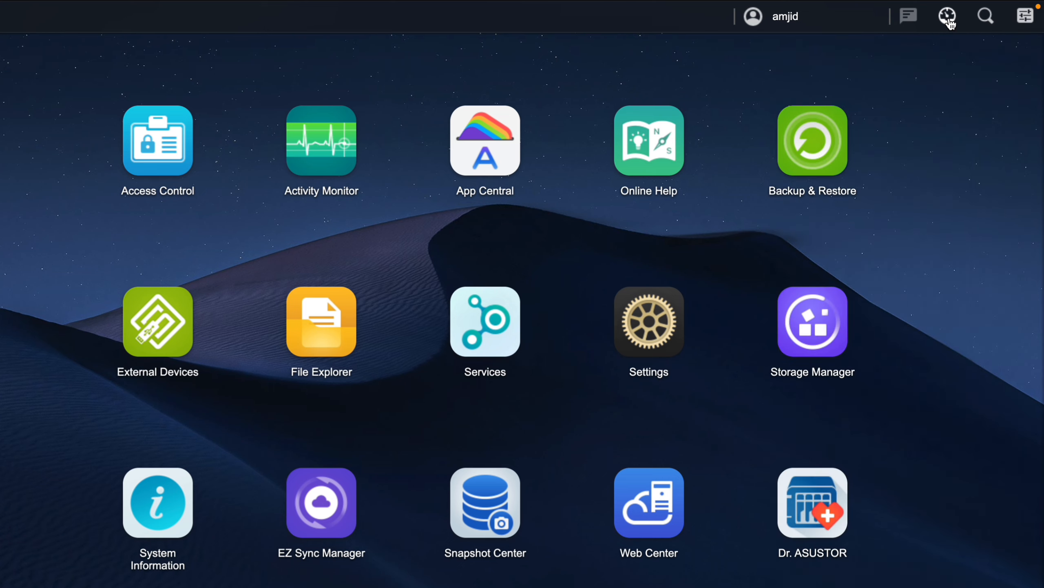
left_click(987, 16)
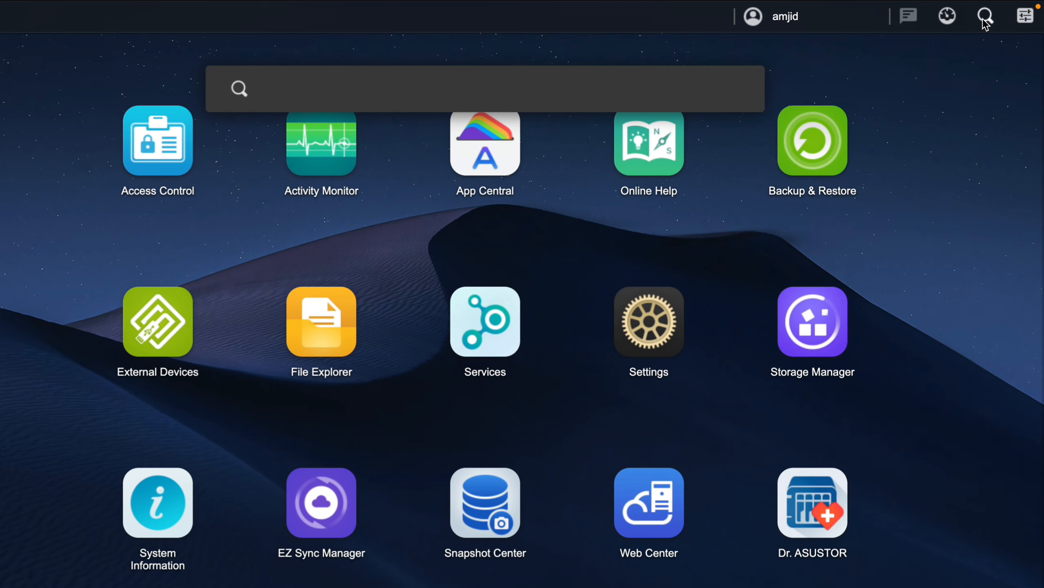
type("services")
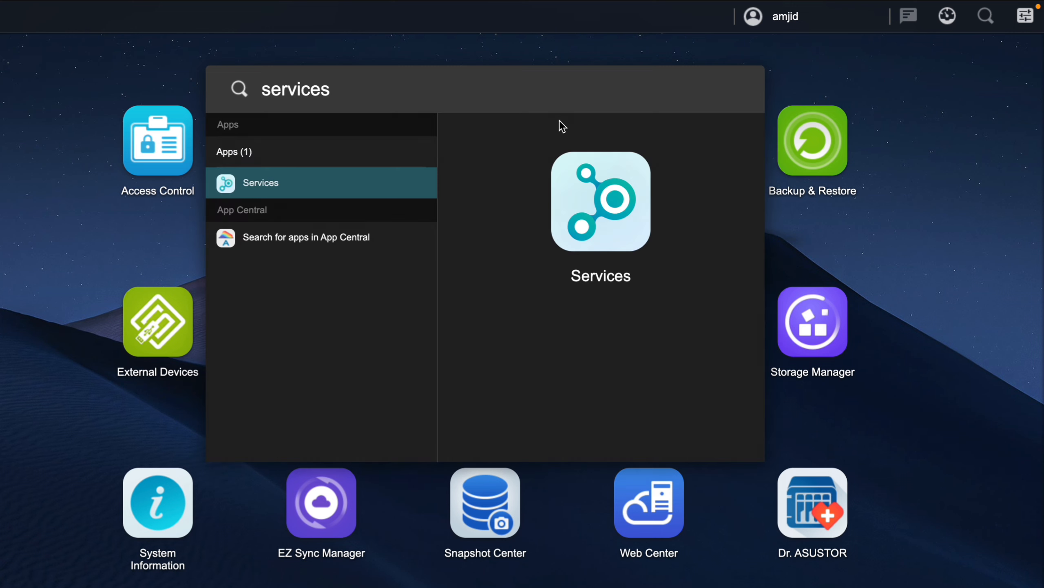
double_click(405, 100)
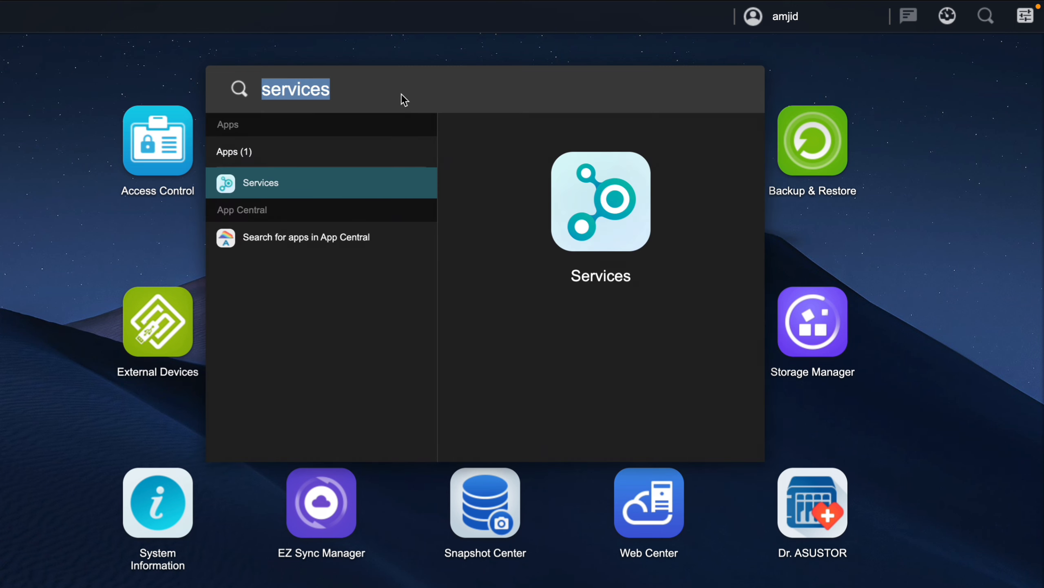
type("amjid")
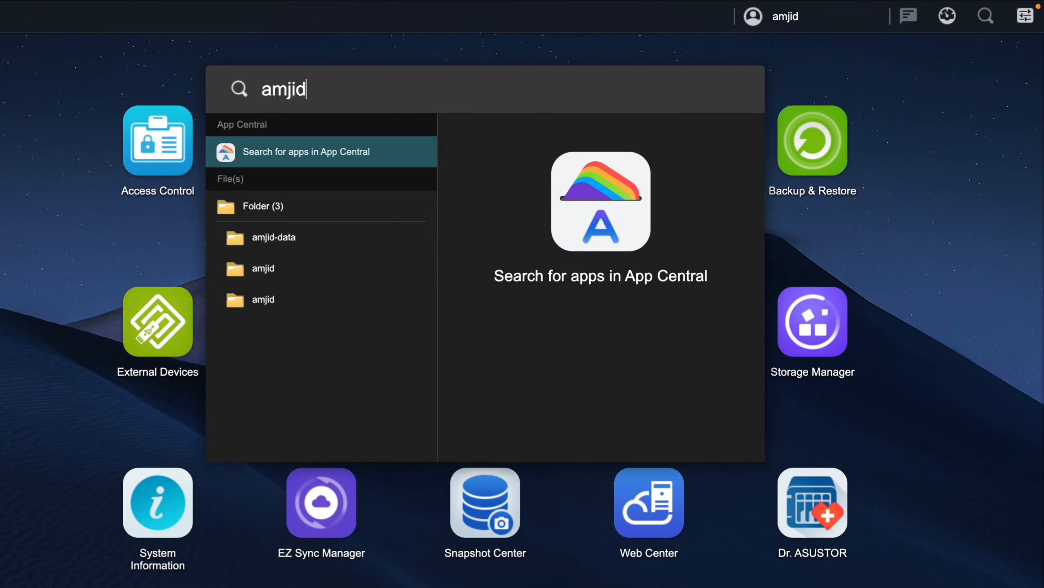
left_click(262, 53)
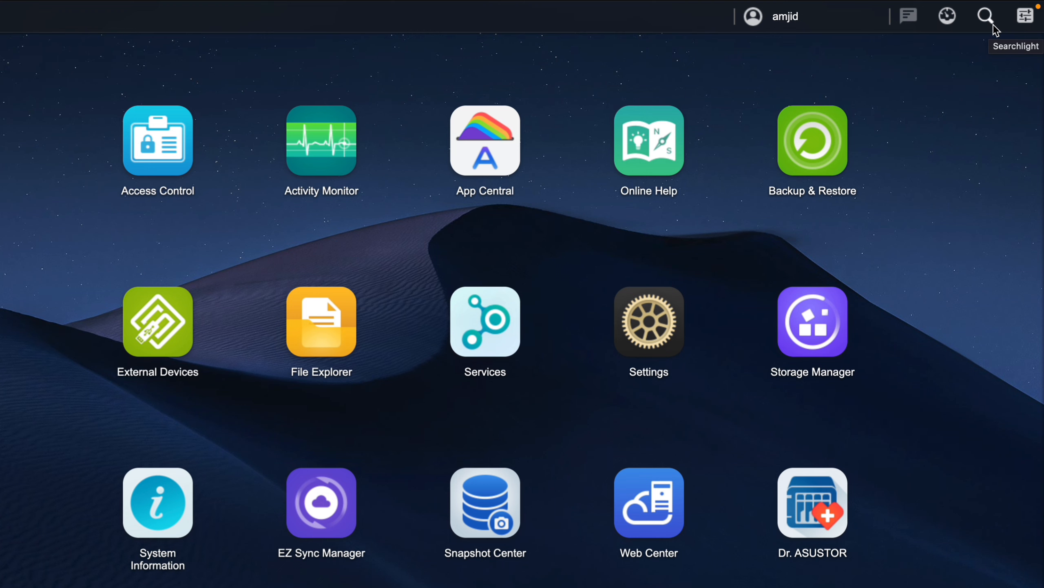
left_click(1025, 16)
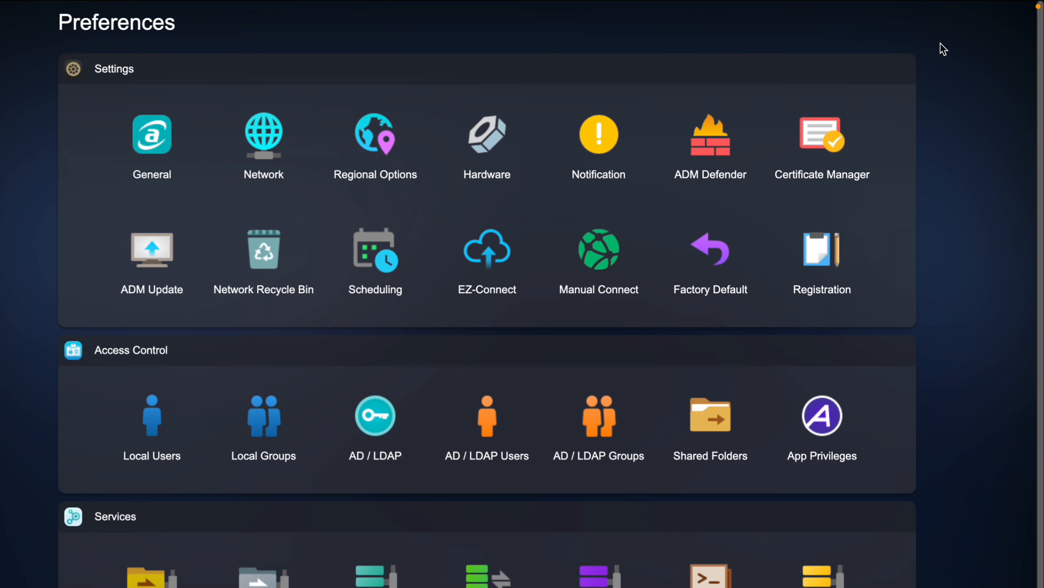
scroll(577, 210, "down", 2)
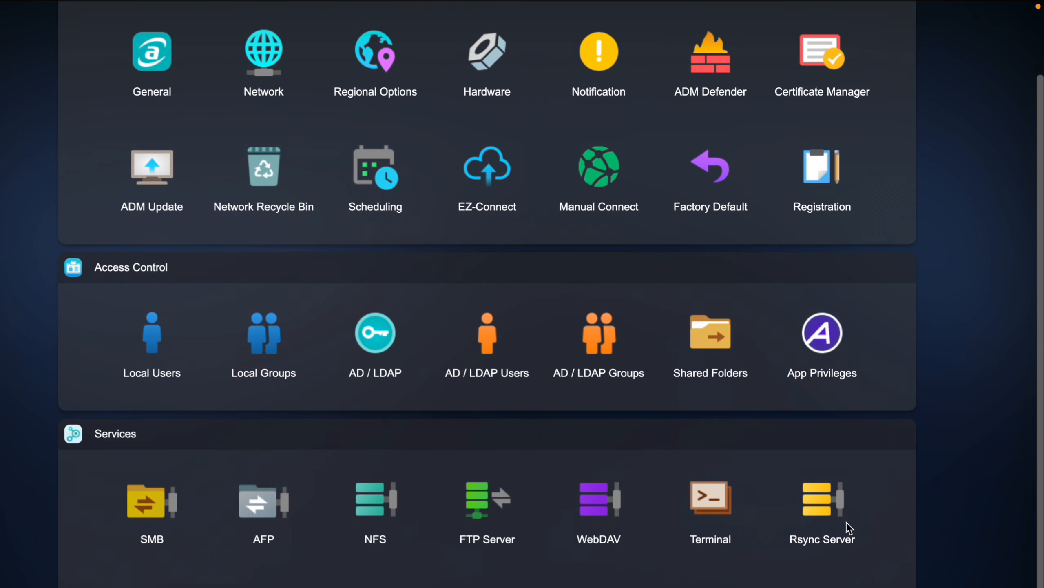
scroll(296, 434, "up", 2)
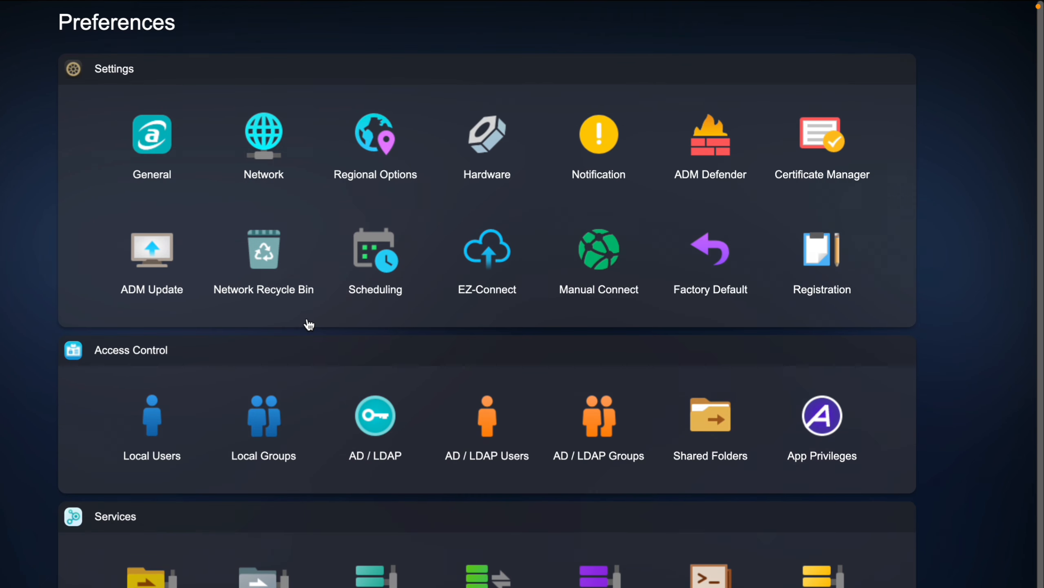
scroll(229, 288, "down", 2)
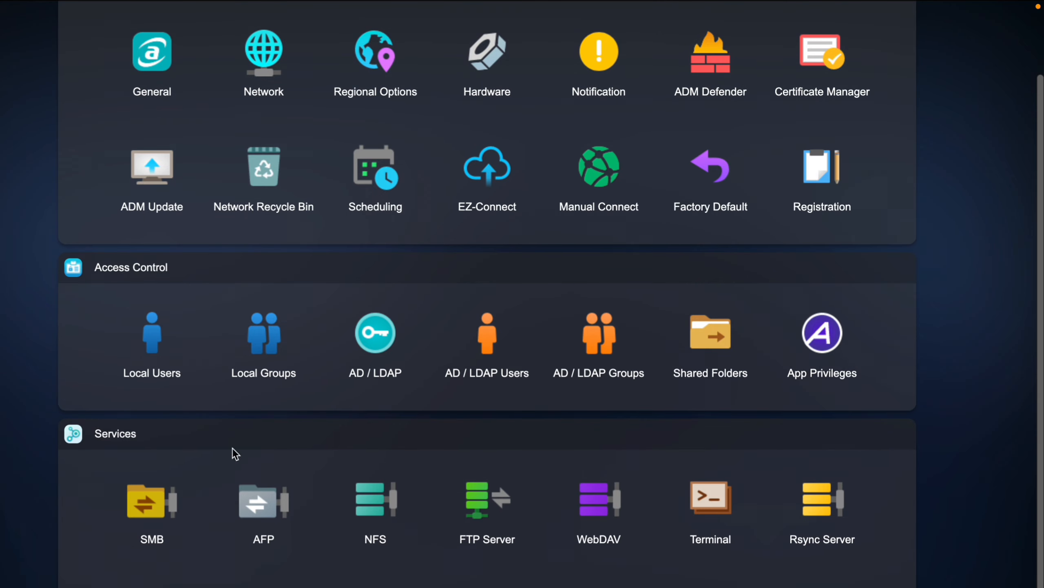
left_click(834, 536)
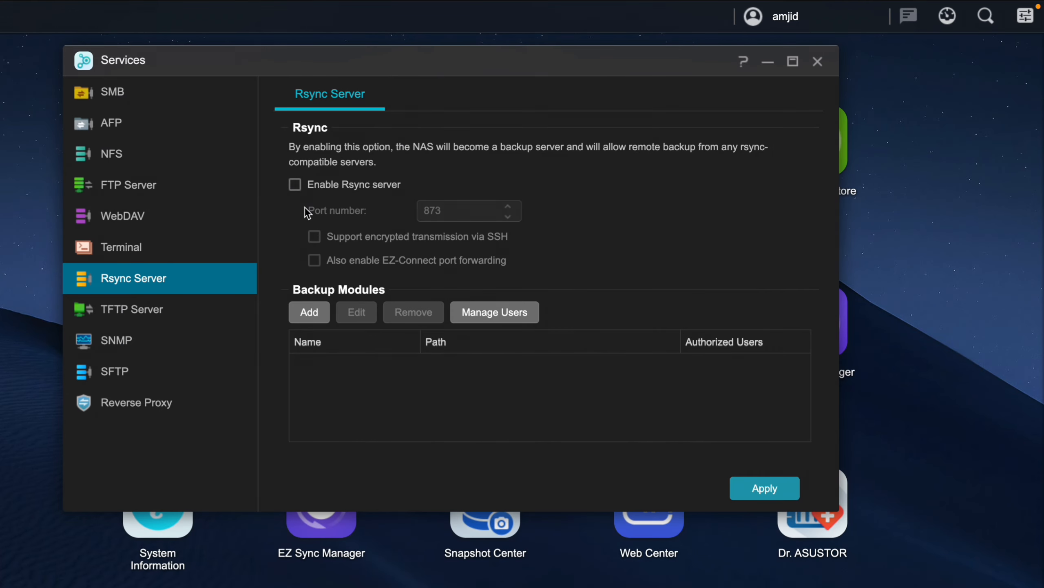
left_click(818, 62)
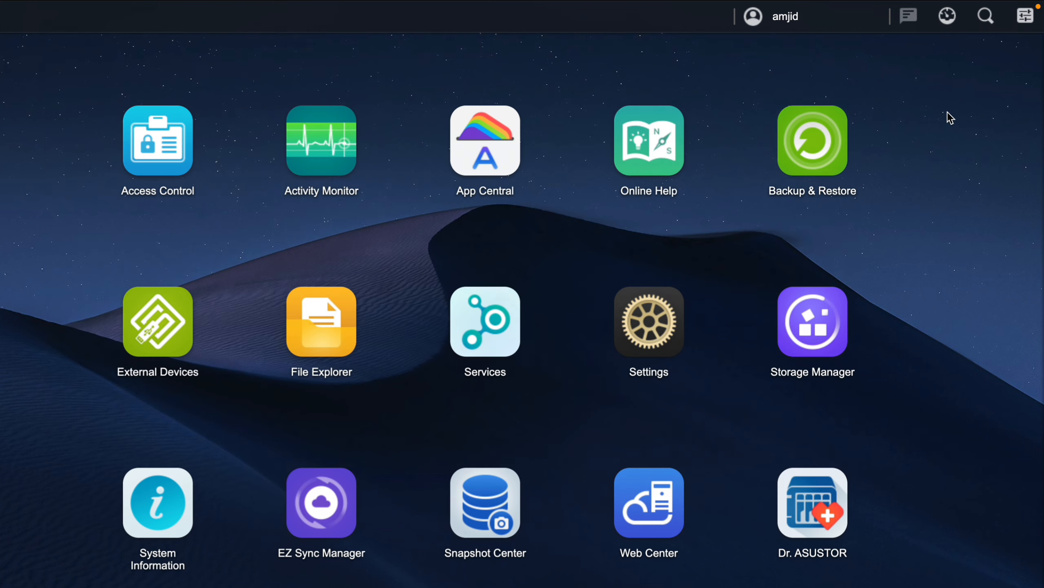